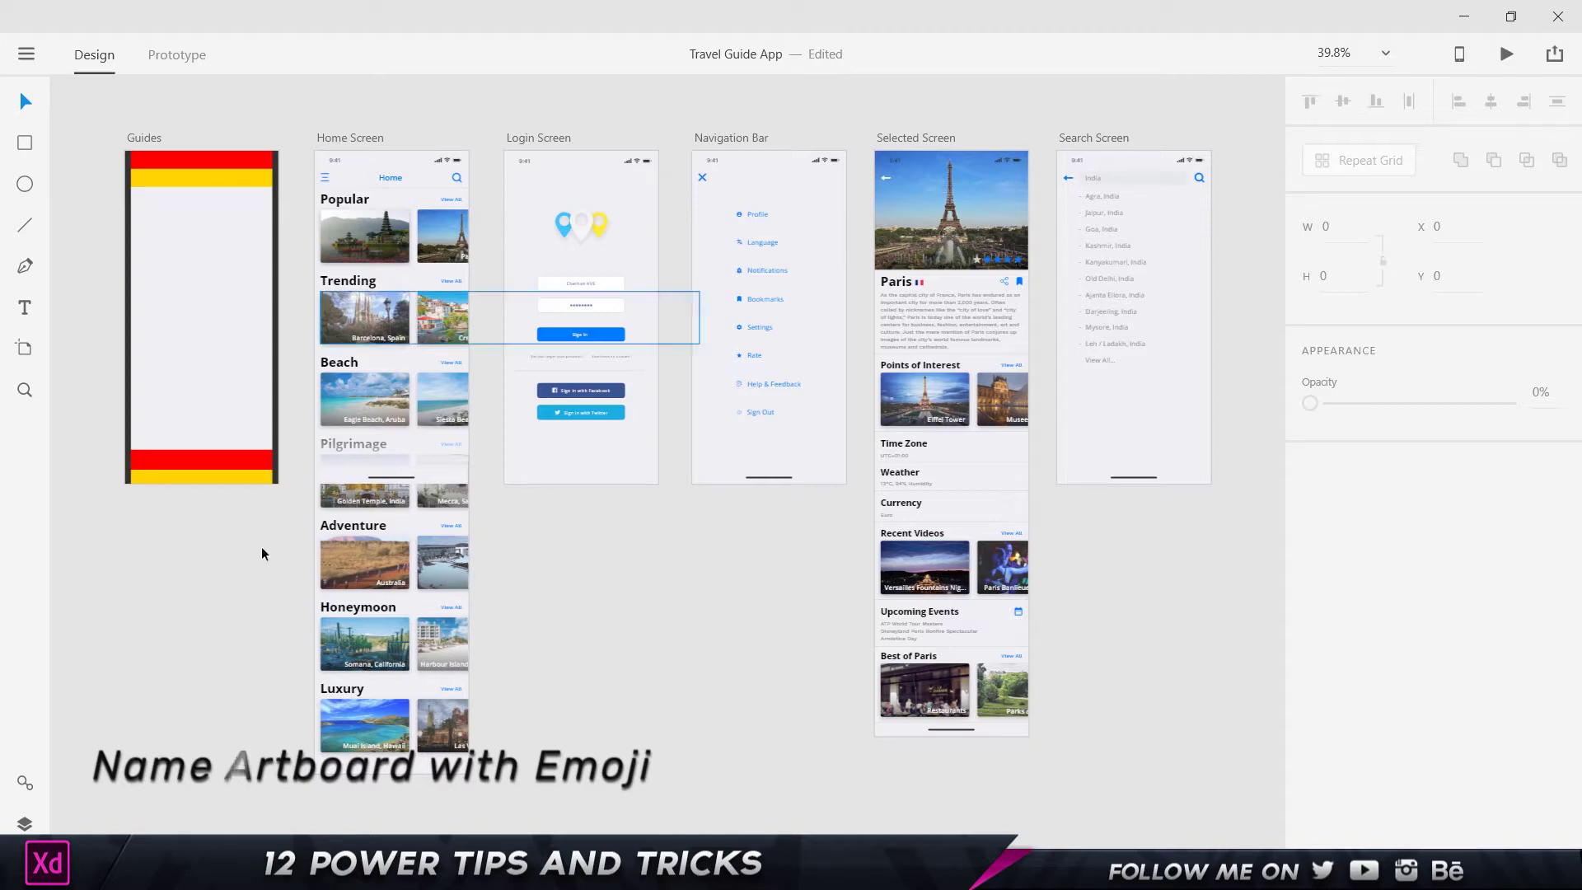
Rename the Guides artboard as "Guides iPhone X"
click(24, 824)
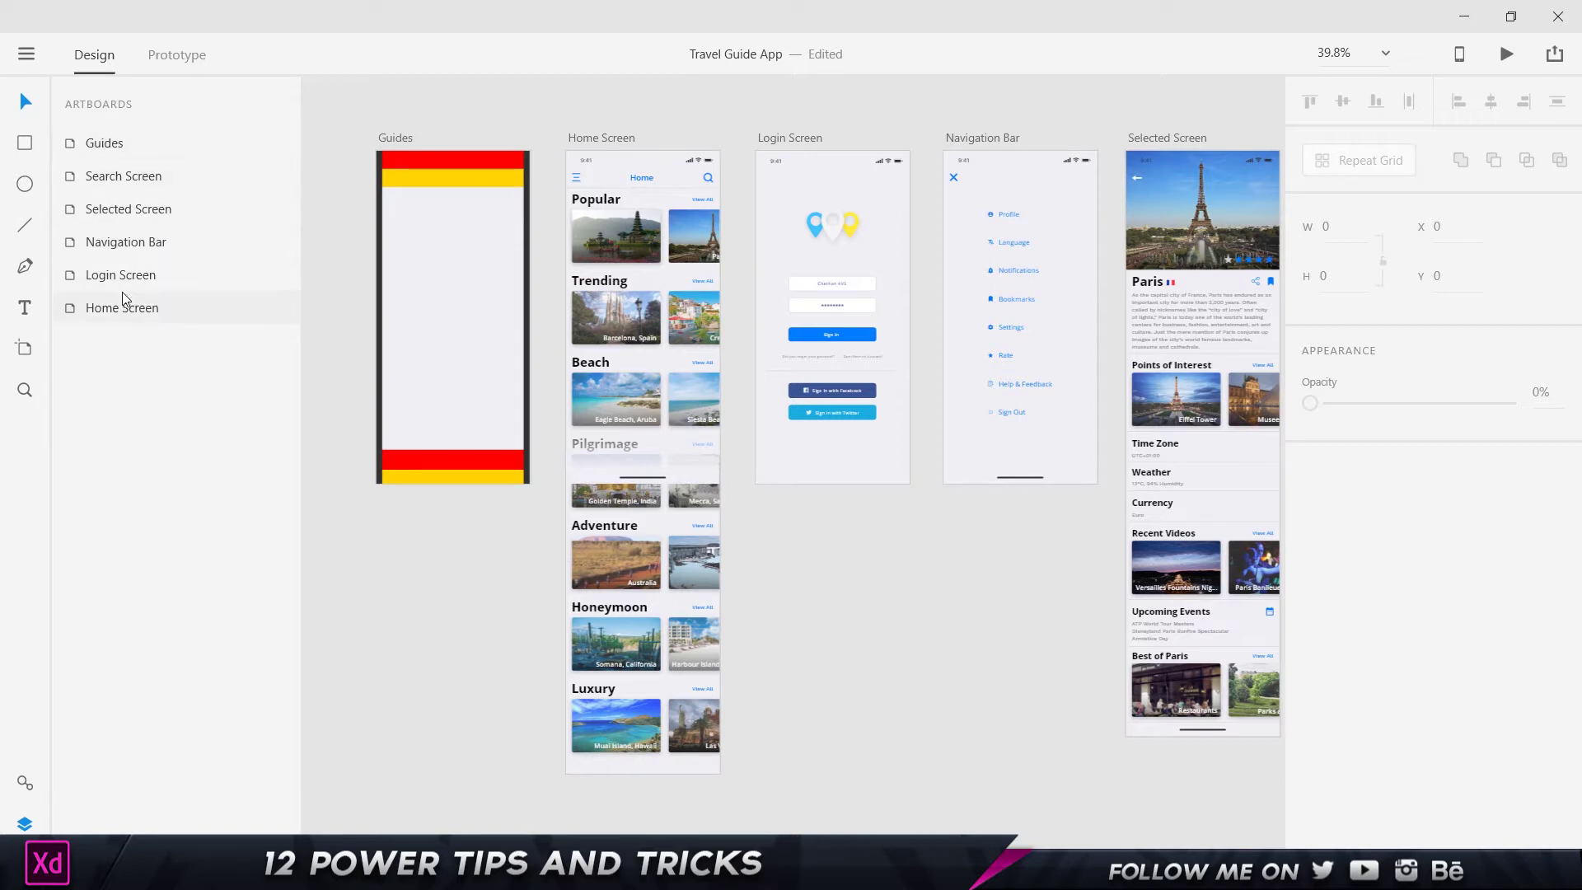
double_click(142, 142)
click(142, 142)
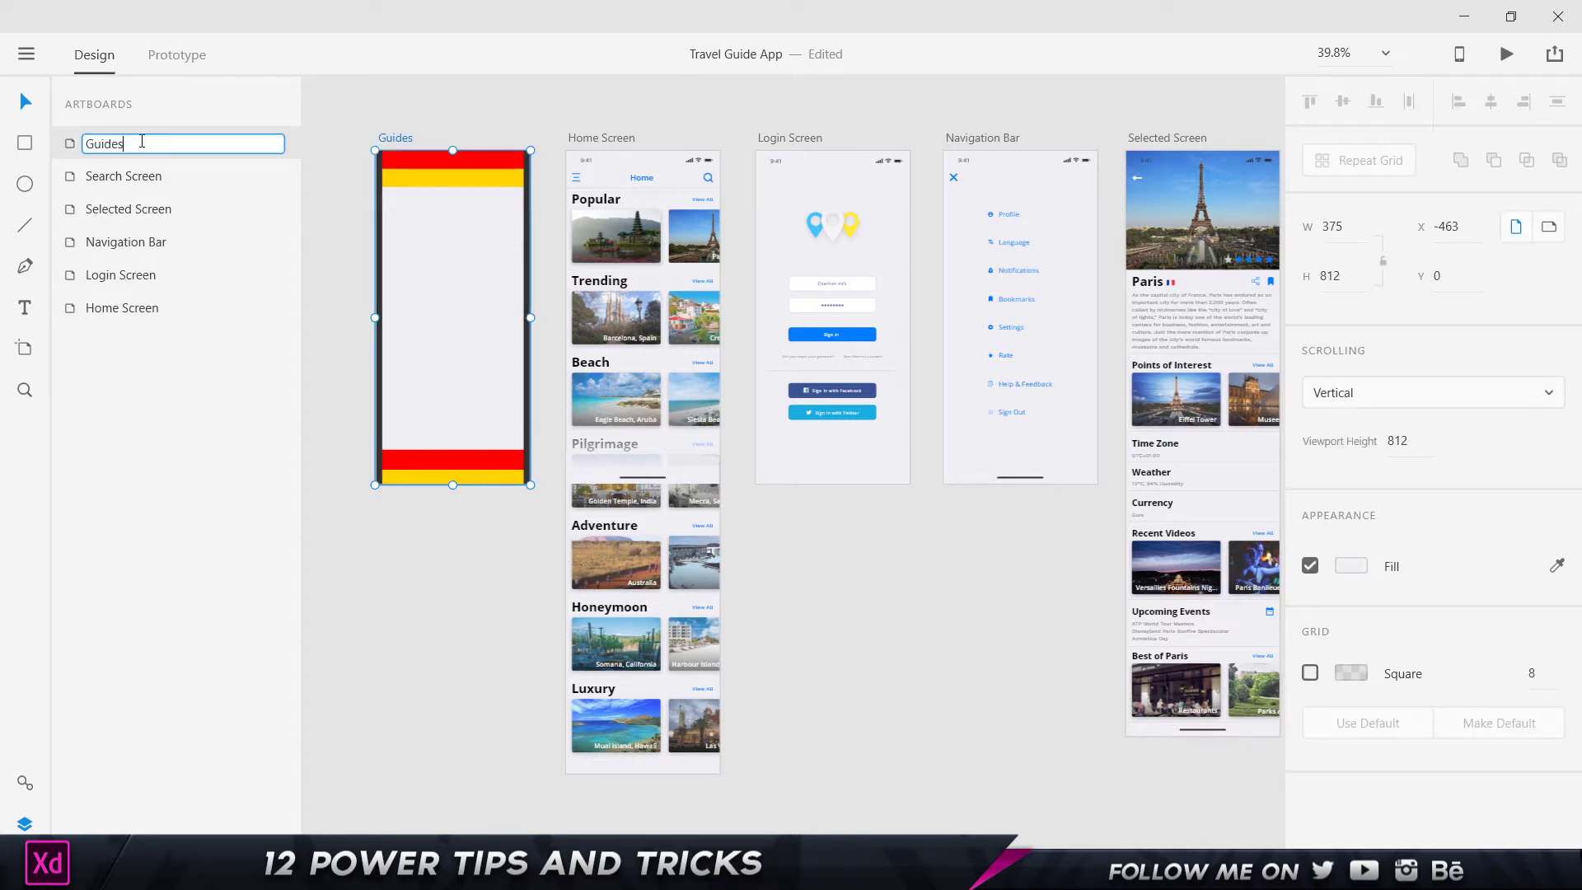
text(Iphone)
key(BackSpace)
key(BackSpace)
key(BackSpace)
key(BackSpace)
text(hone X)
click(432, 557)
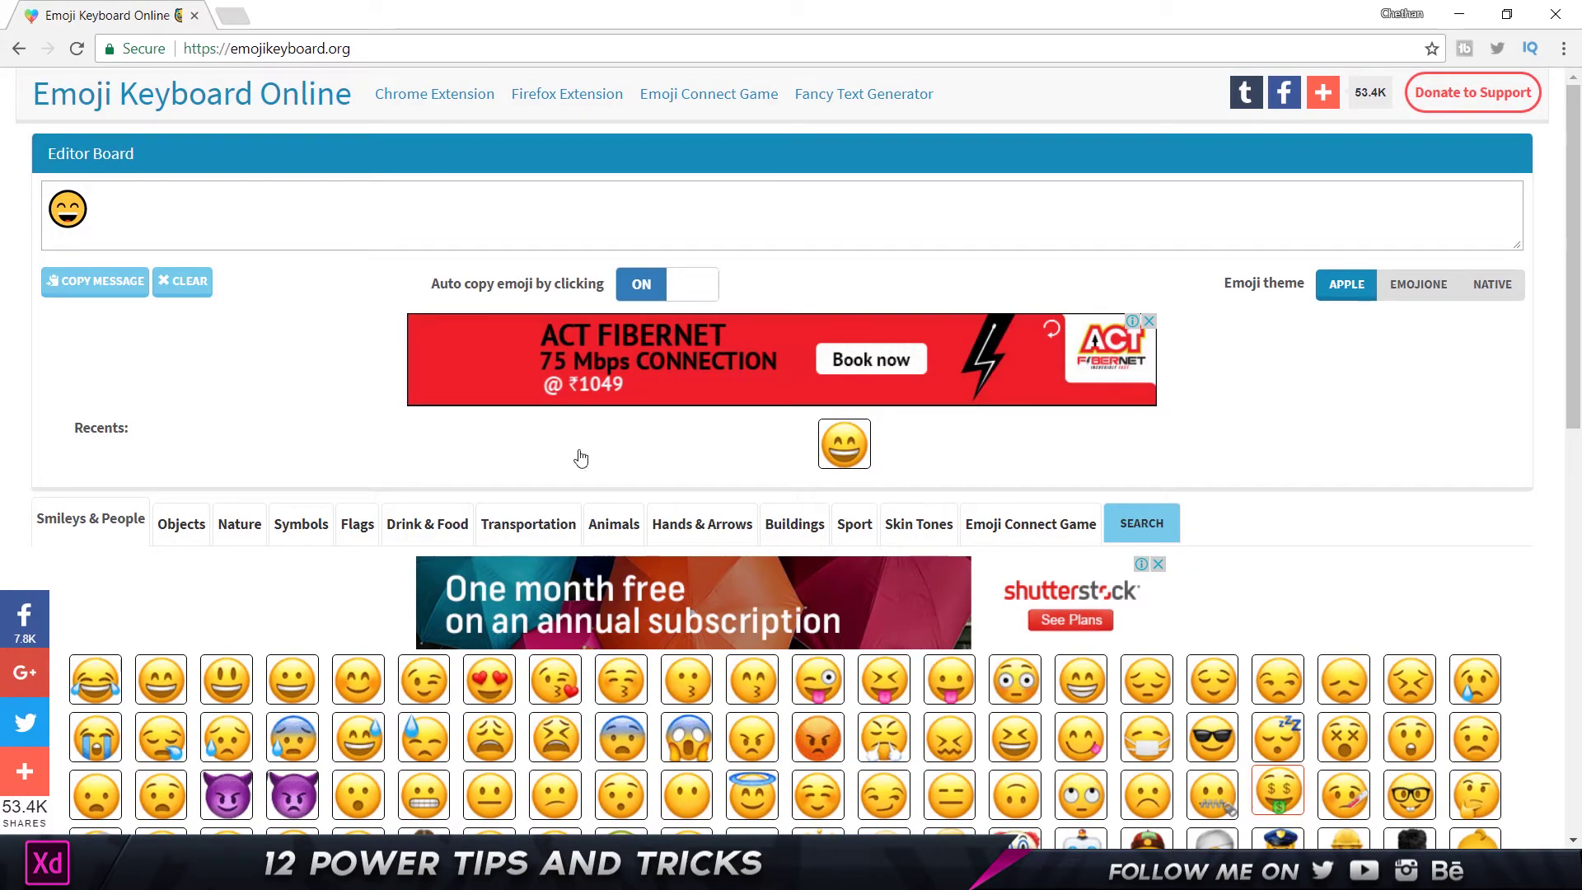
Copy the heart-eyes emoji from the Emoji Keyboard Online page in the browser and append it to the Guides iPhone X artboard's name in Adobe XD
click(490, 679)
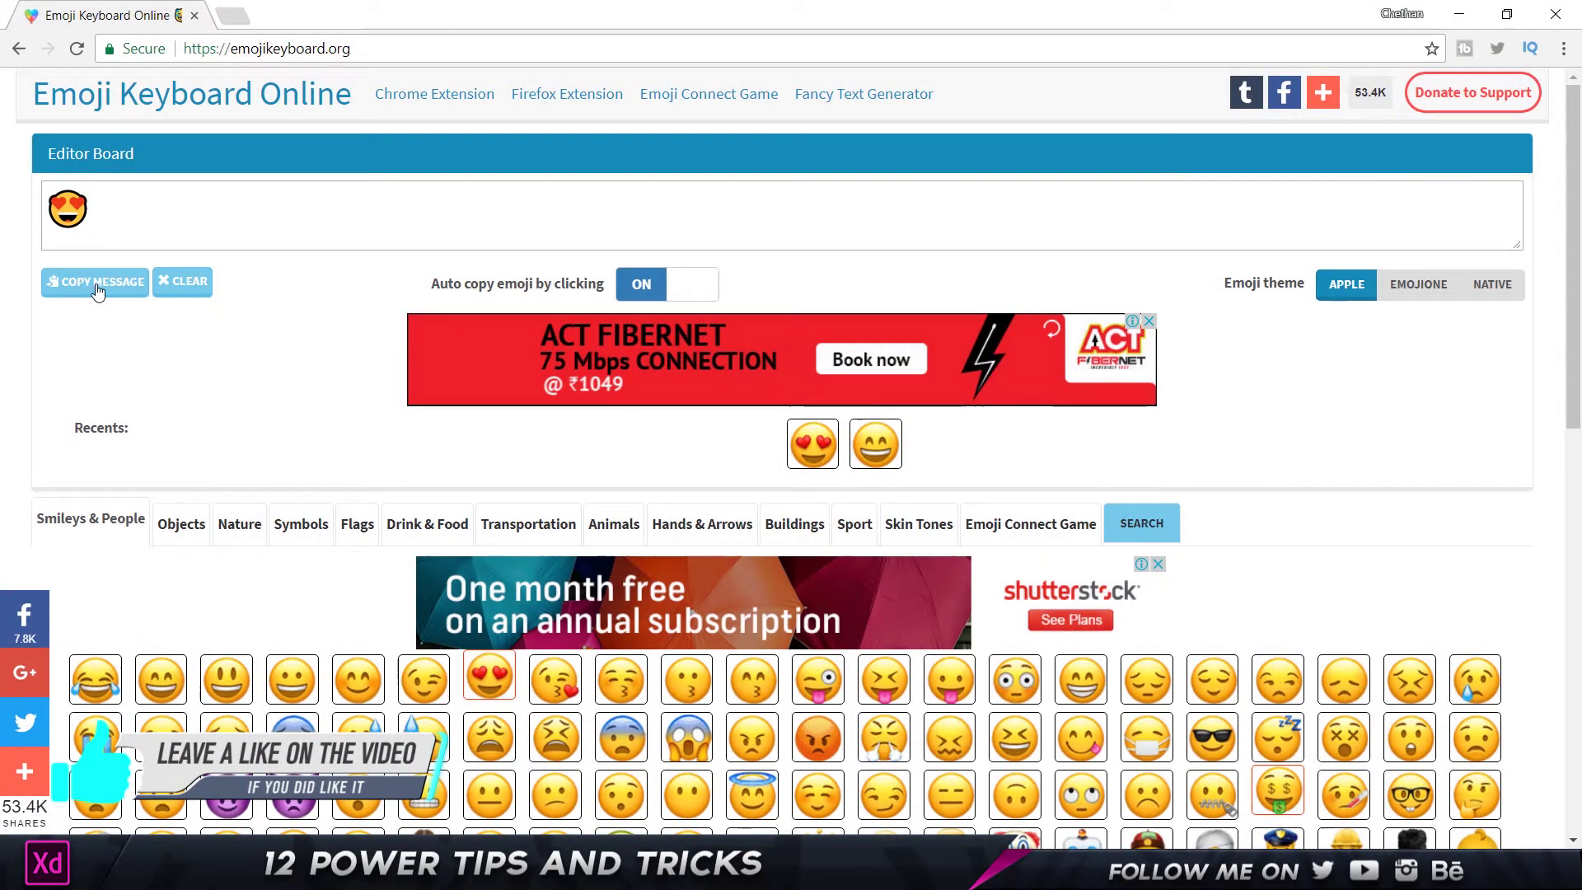
click(95, 284)
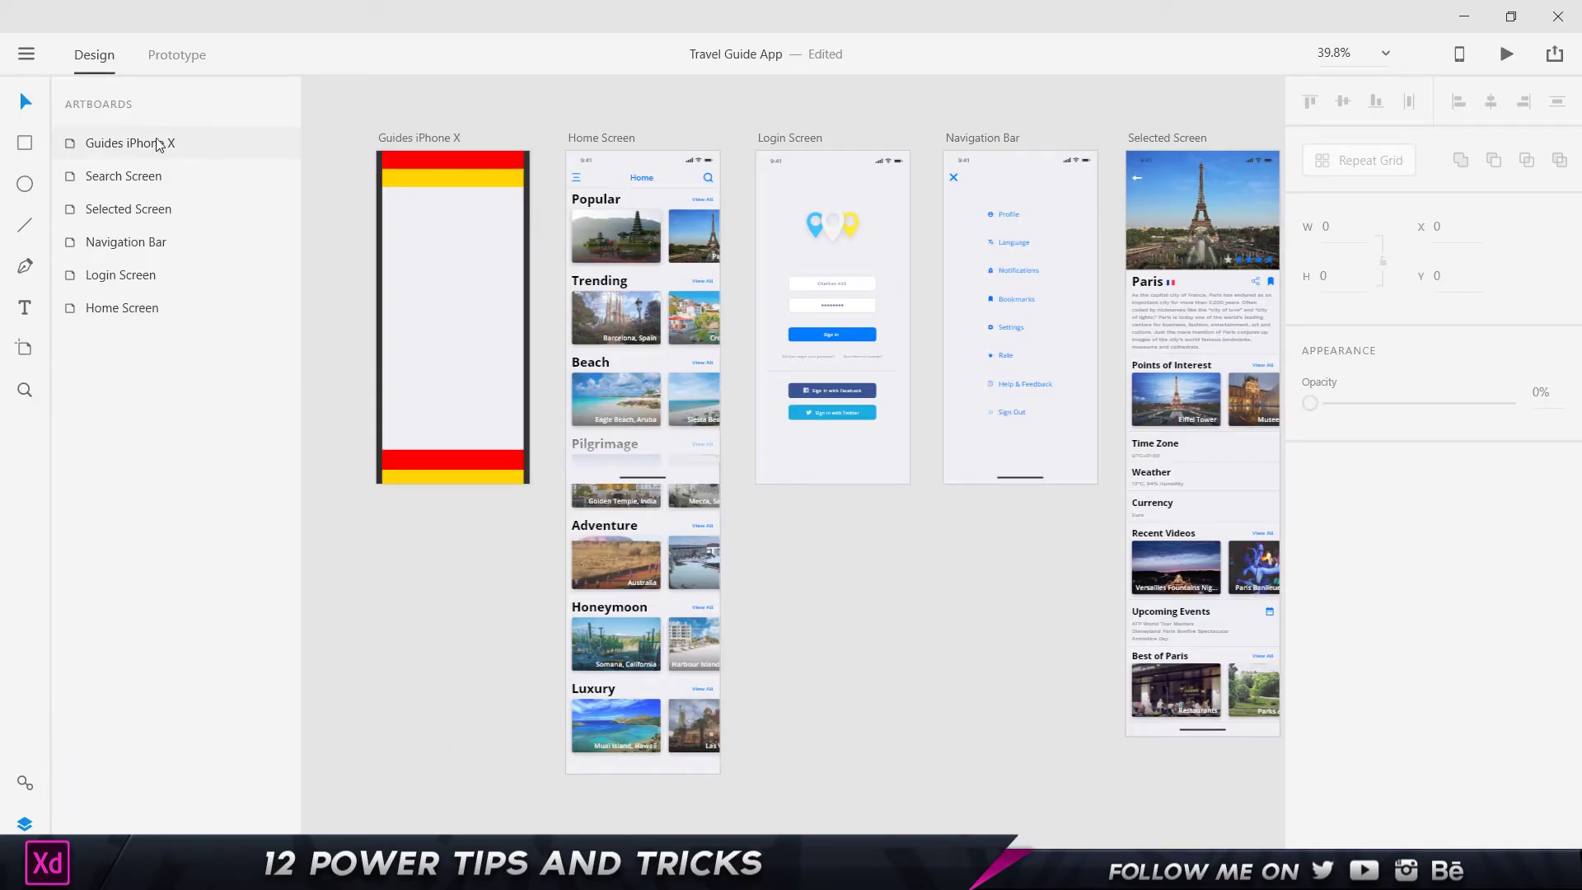
double_click(198, 144)
click(223, 140)
key(ctrl+v)
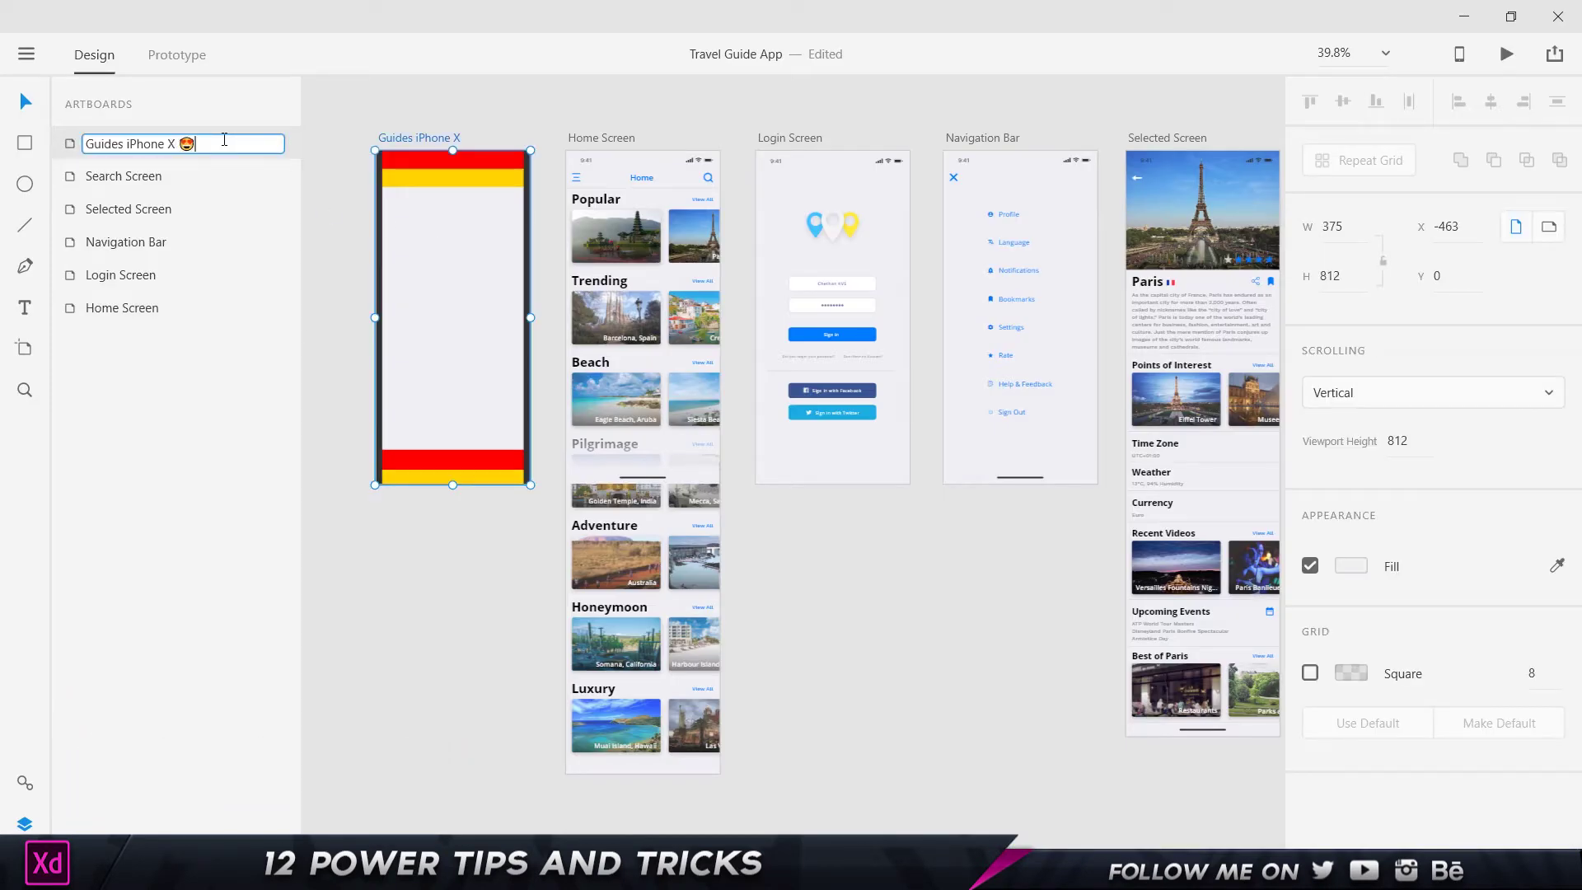
click(329, 685)
ctrl+scroll(468, 120, up, 6)
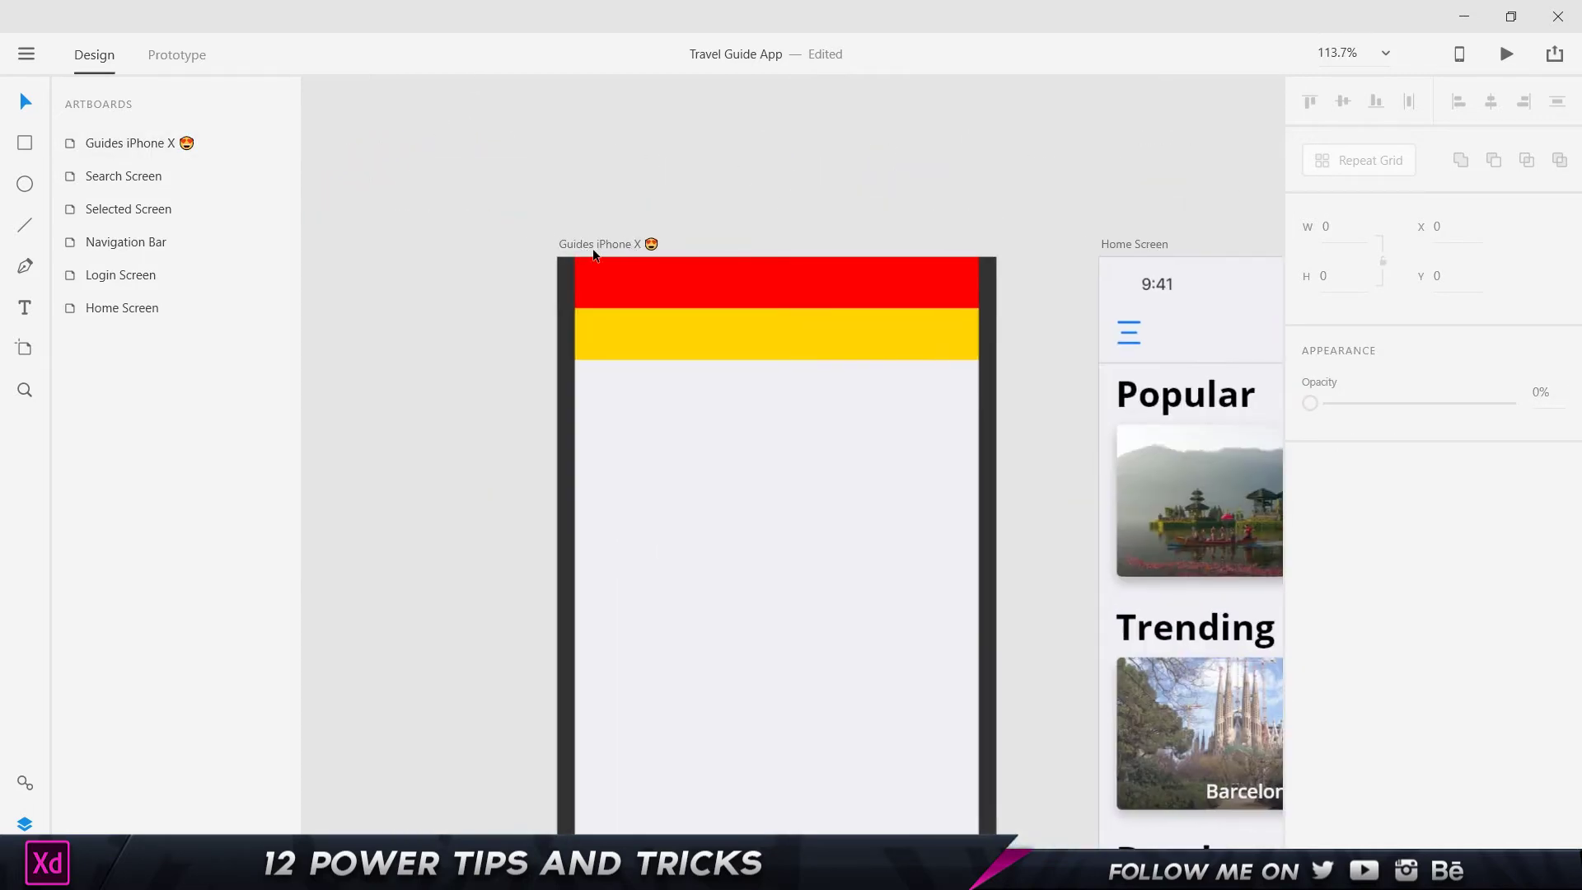
ctrl+scroll(667, 202, down, 3)
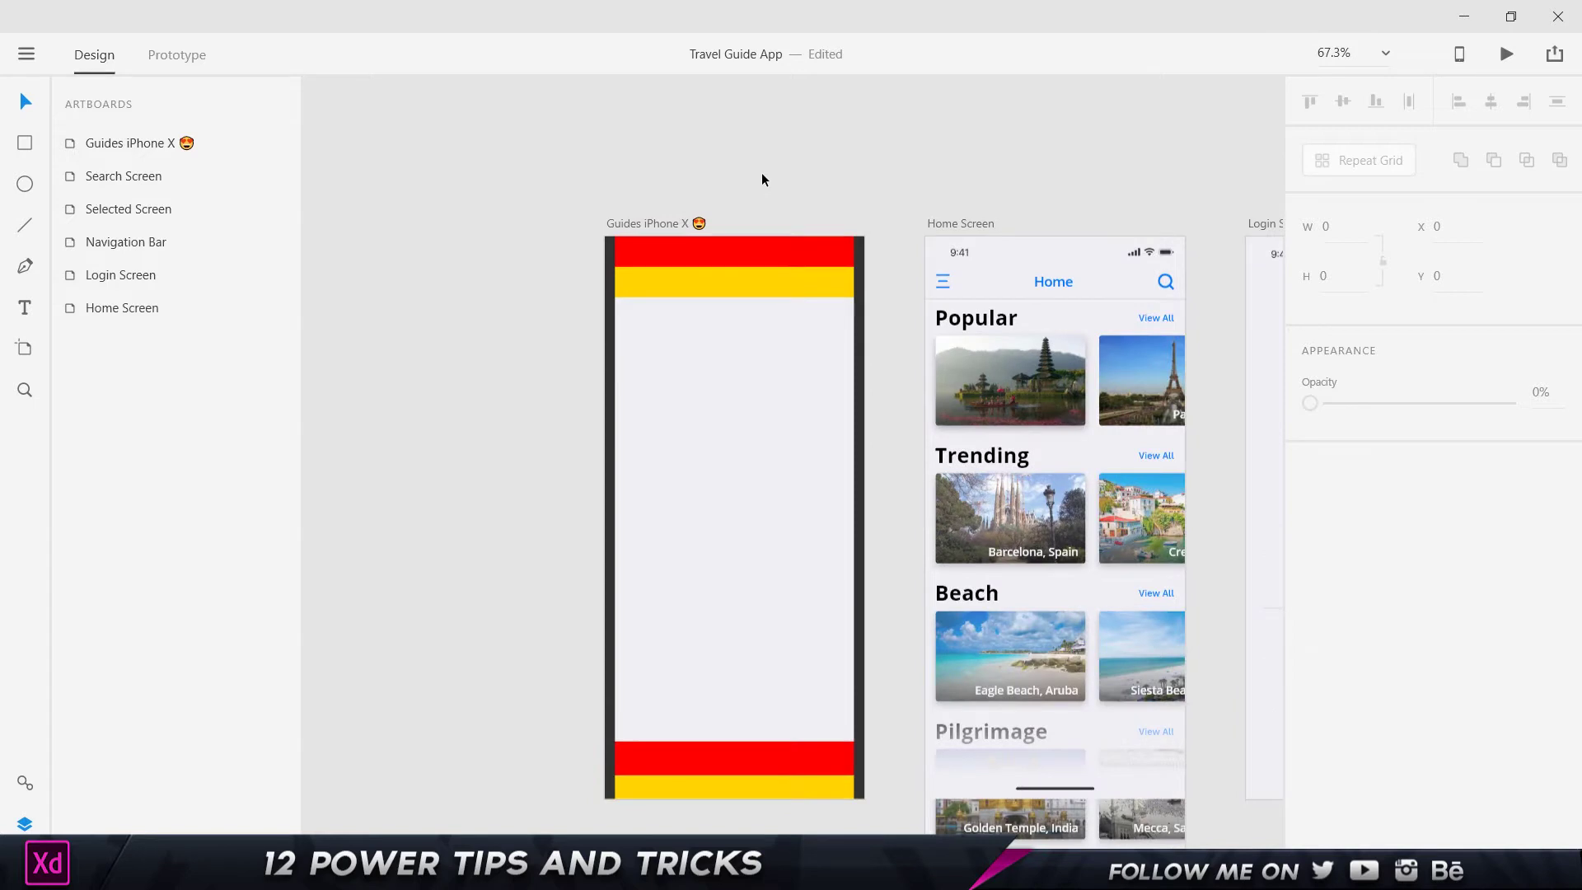
Try placing the Guides iPhone X artboard further left on the canvas, and undo that change
drag(777, 166, 592, 130)
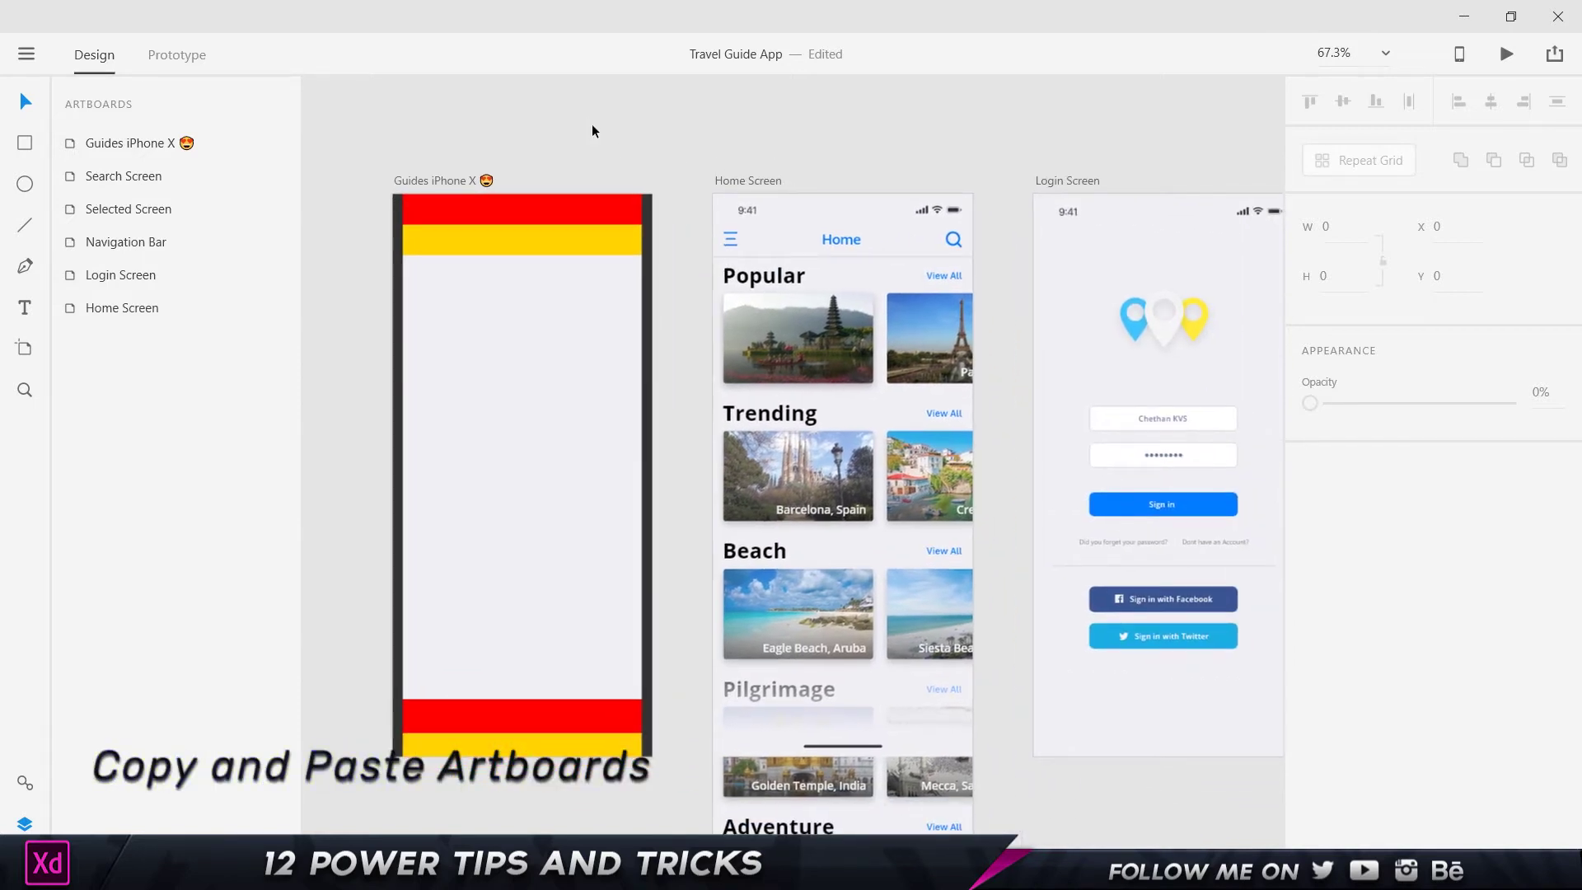
ctrl+scroll(627, 132, down, 2)
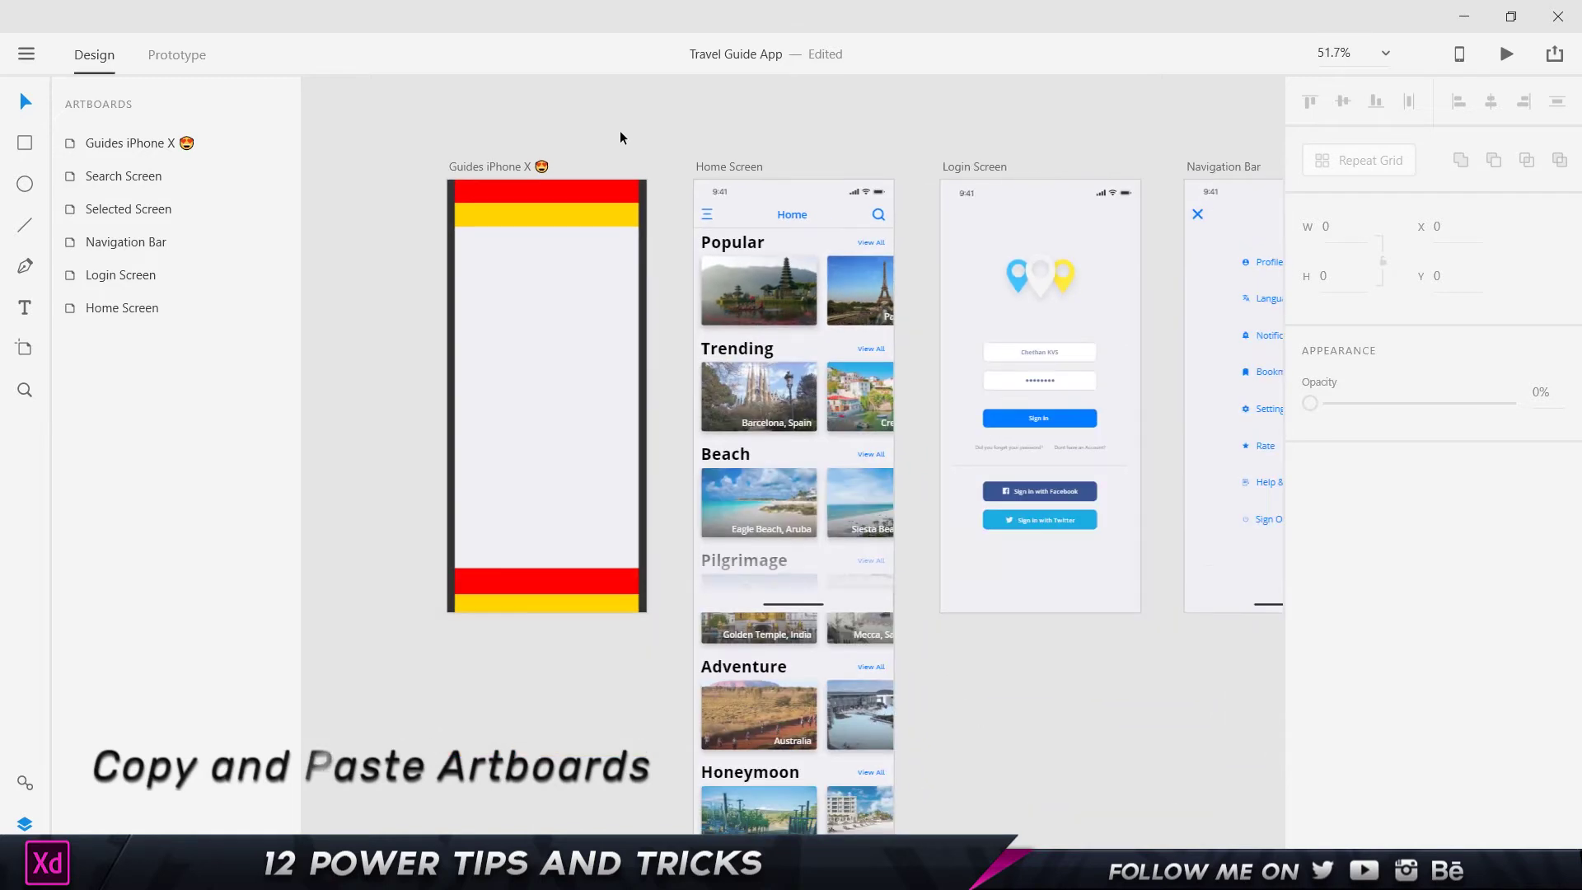
drag(619, 132, 624, 145)
key(a)
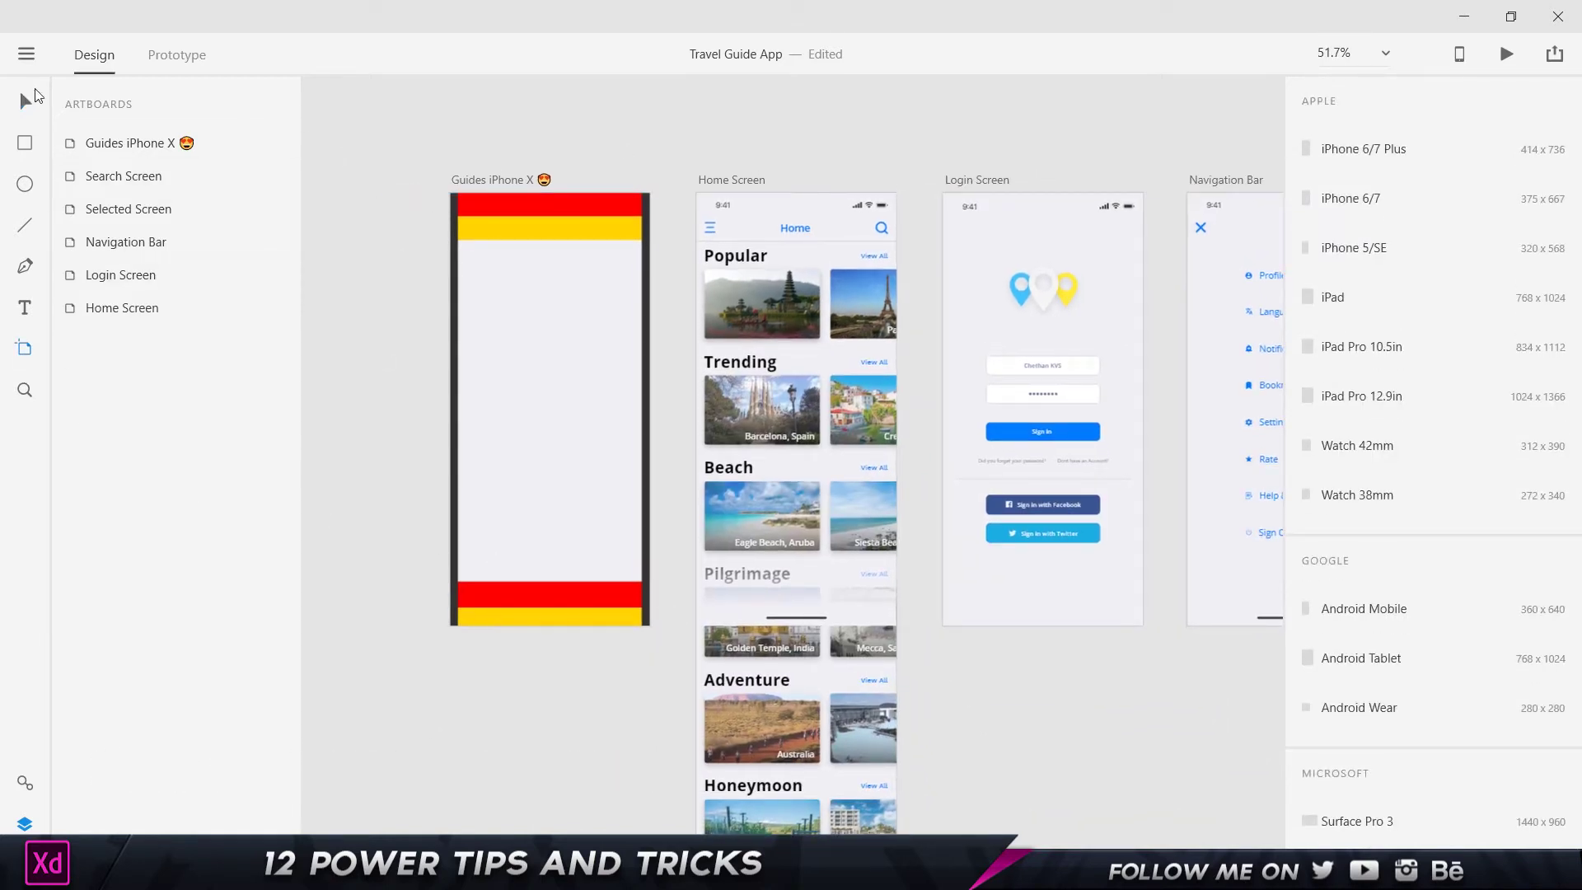
key(v)
click(522, 183)
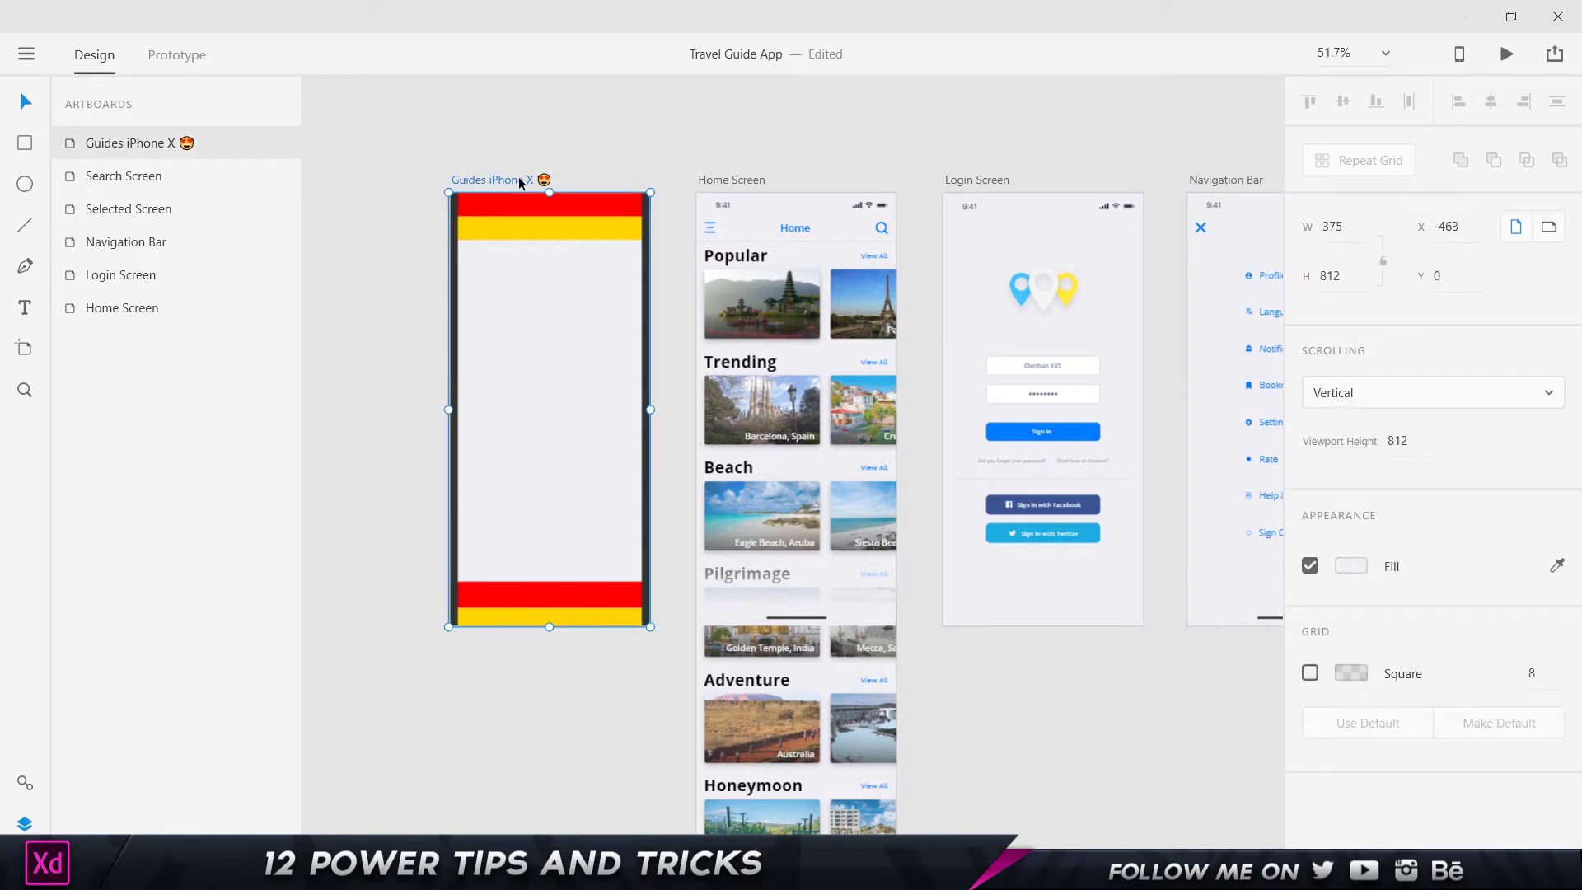
drag(522, 183, 315, 179)
scroll(519, 148, left, 3)
key(ctrl+z)
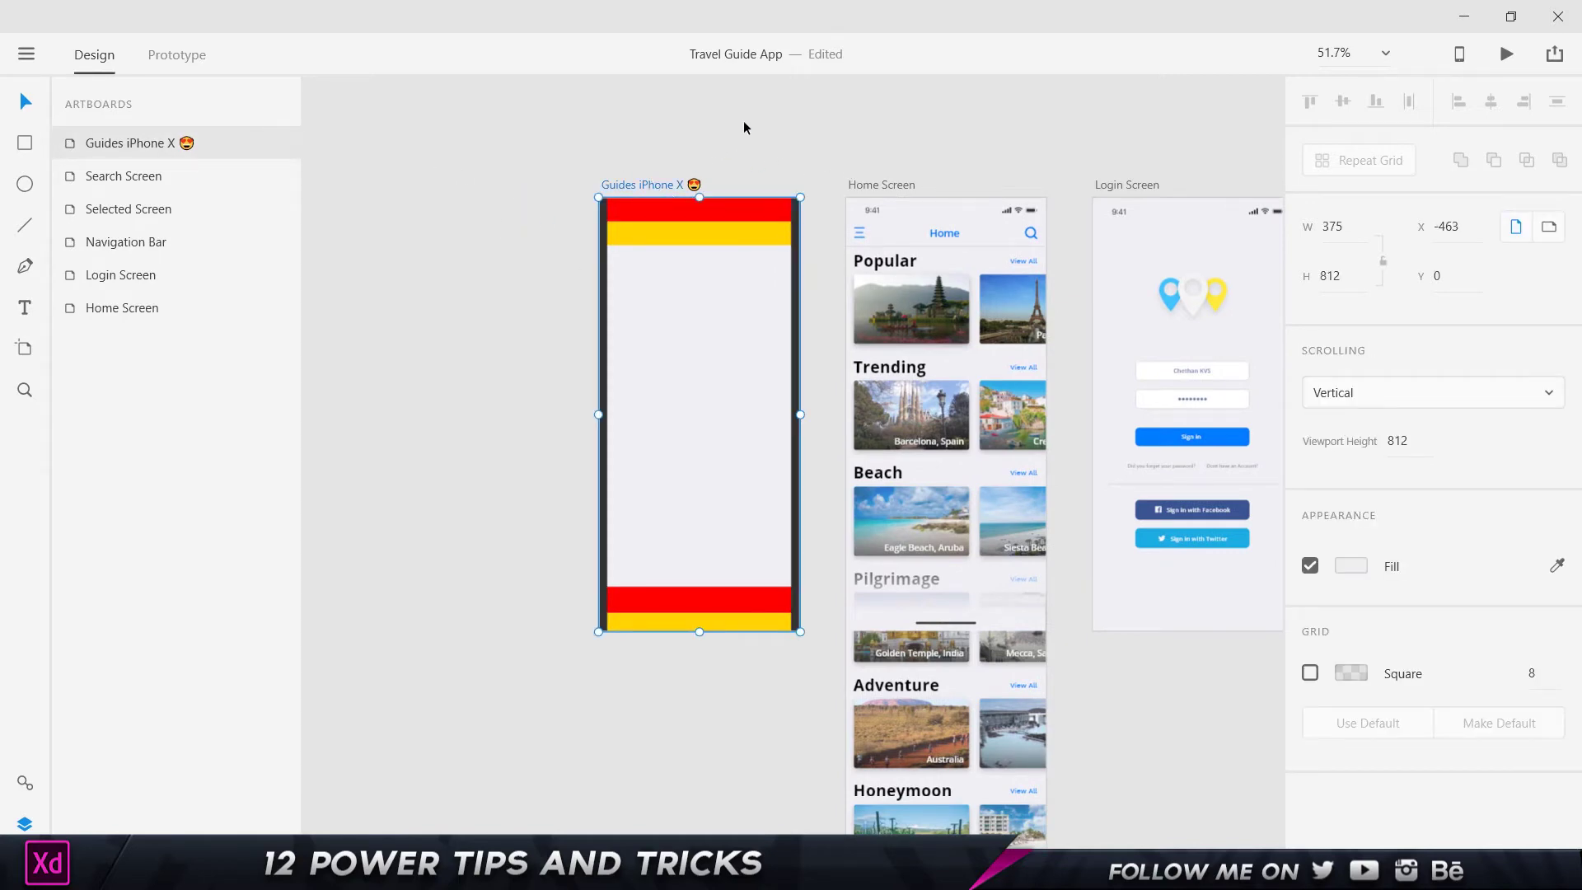
Duplicate the Guides iPhone X artboard
key(ctrl+d)
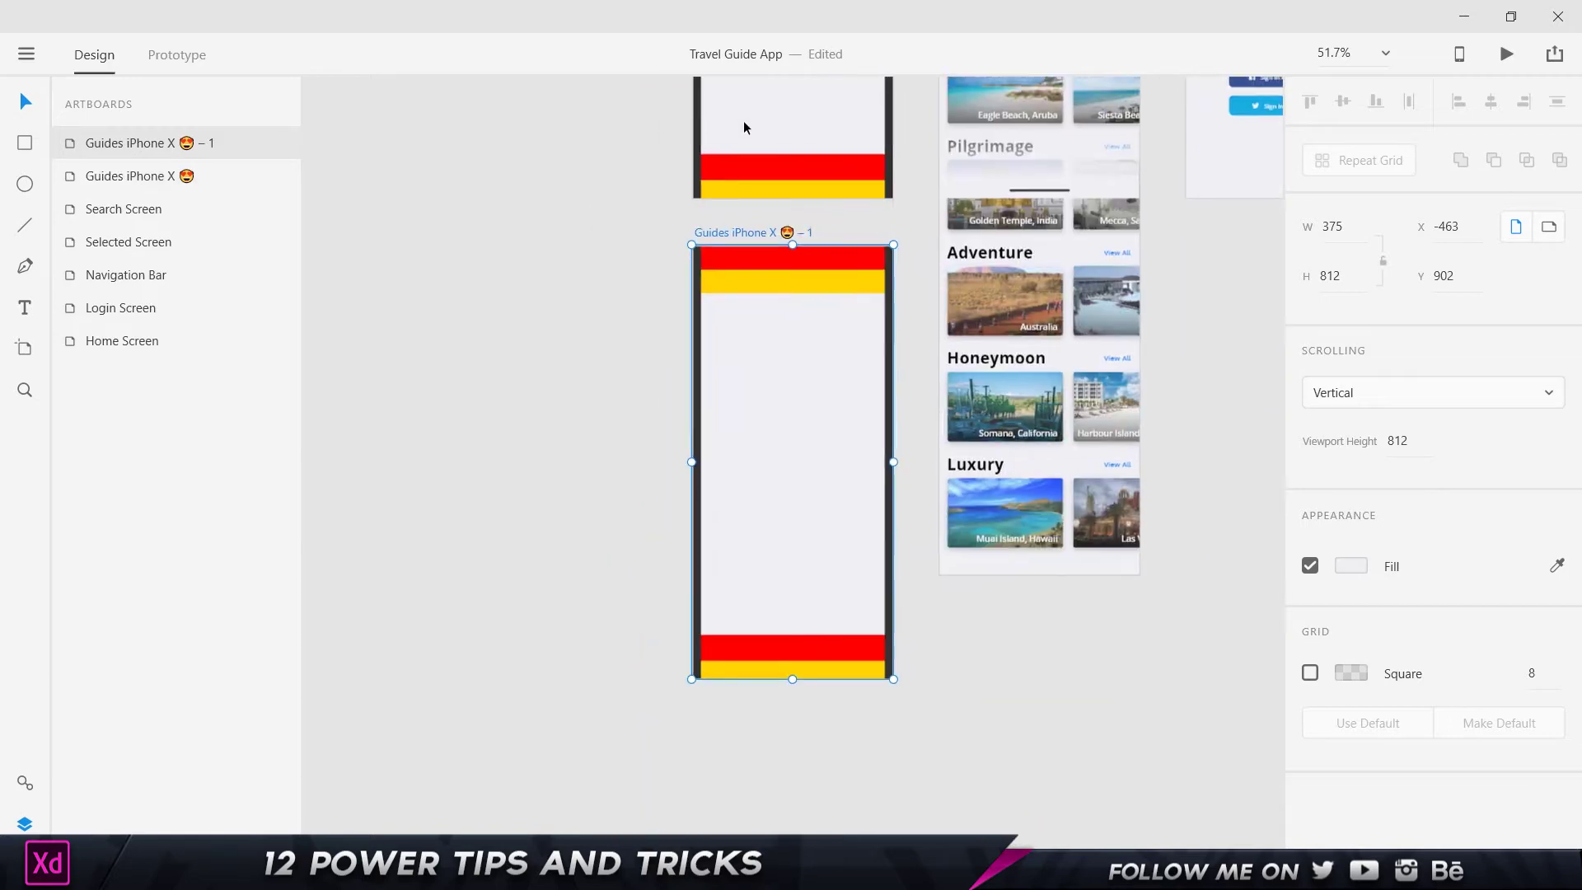
click(605, 366)
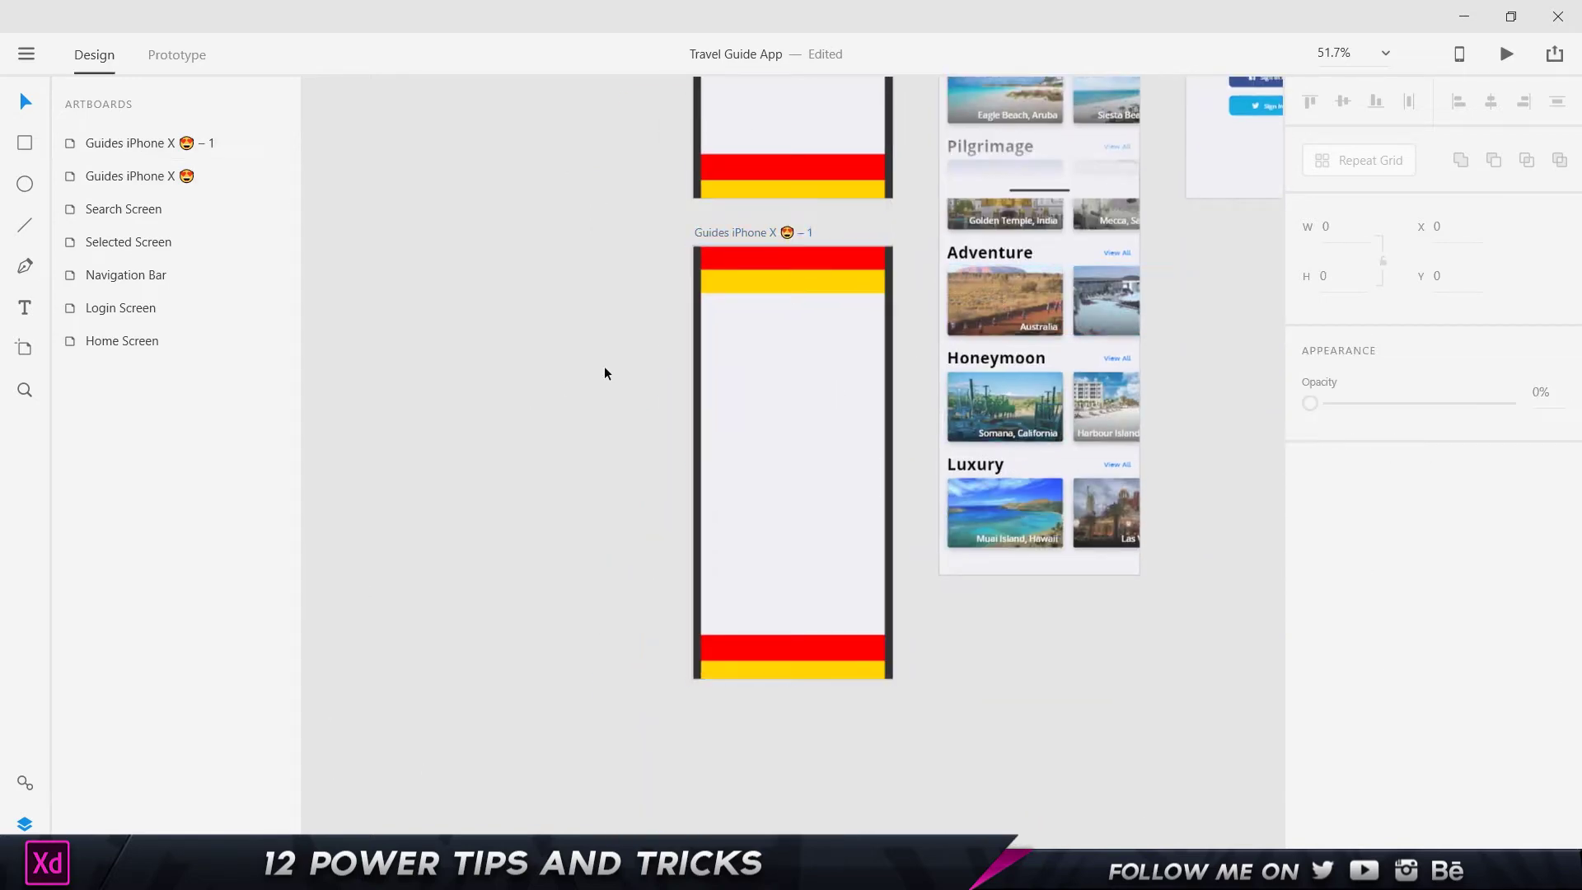
scroll(605, 365, right, 5)
scroll(605, 366, up, 2)
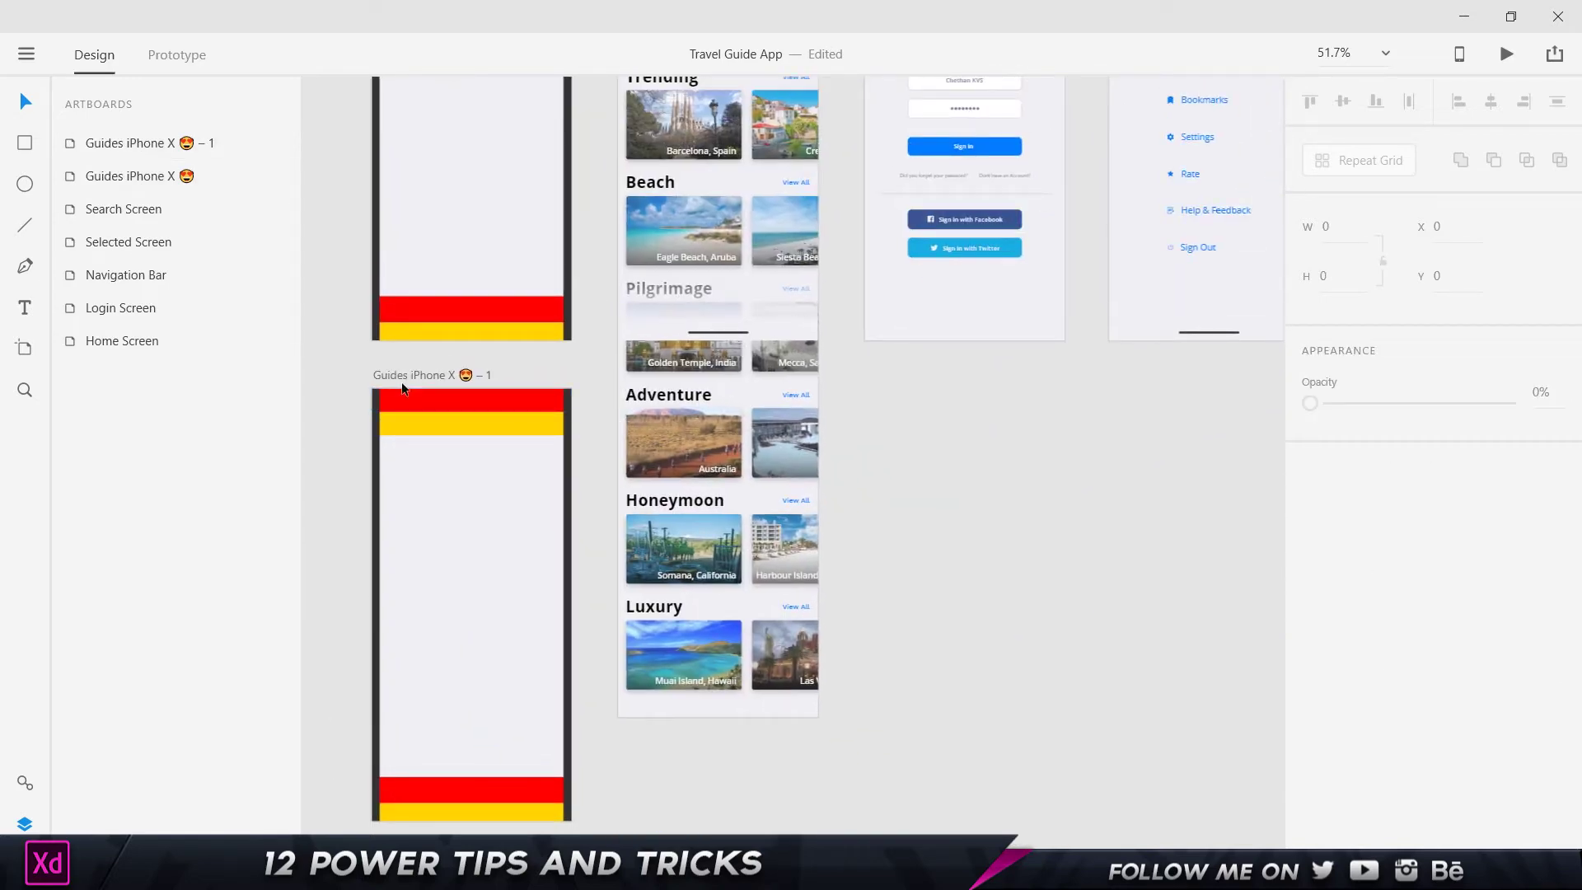
Delete the duplicated Guides iPhone X artboard beneath the original
click(417, 377)
key(Delete)
scroll(1114, 205, up, 3)
scroll(1114, 204, left, 1)
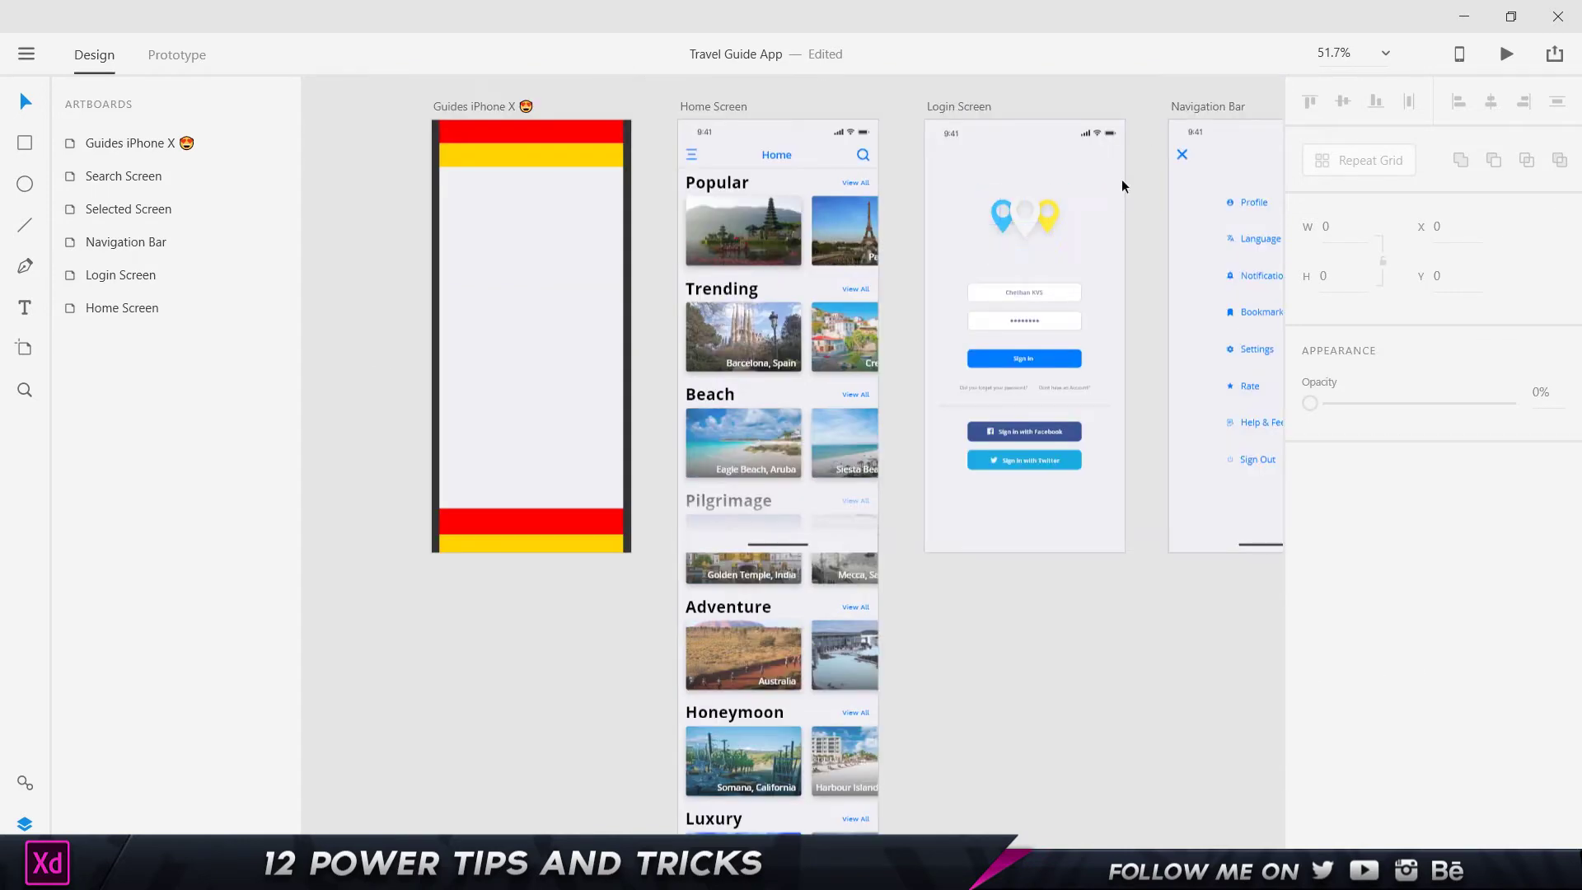
Try moving the whole "Sign in with Facebook" button group upward on the Login Screen, and undo the move
drag(1131, 222, 722, 225)
scroll(545, 378, up, 5)
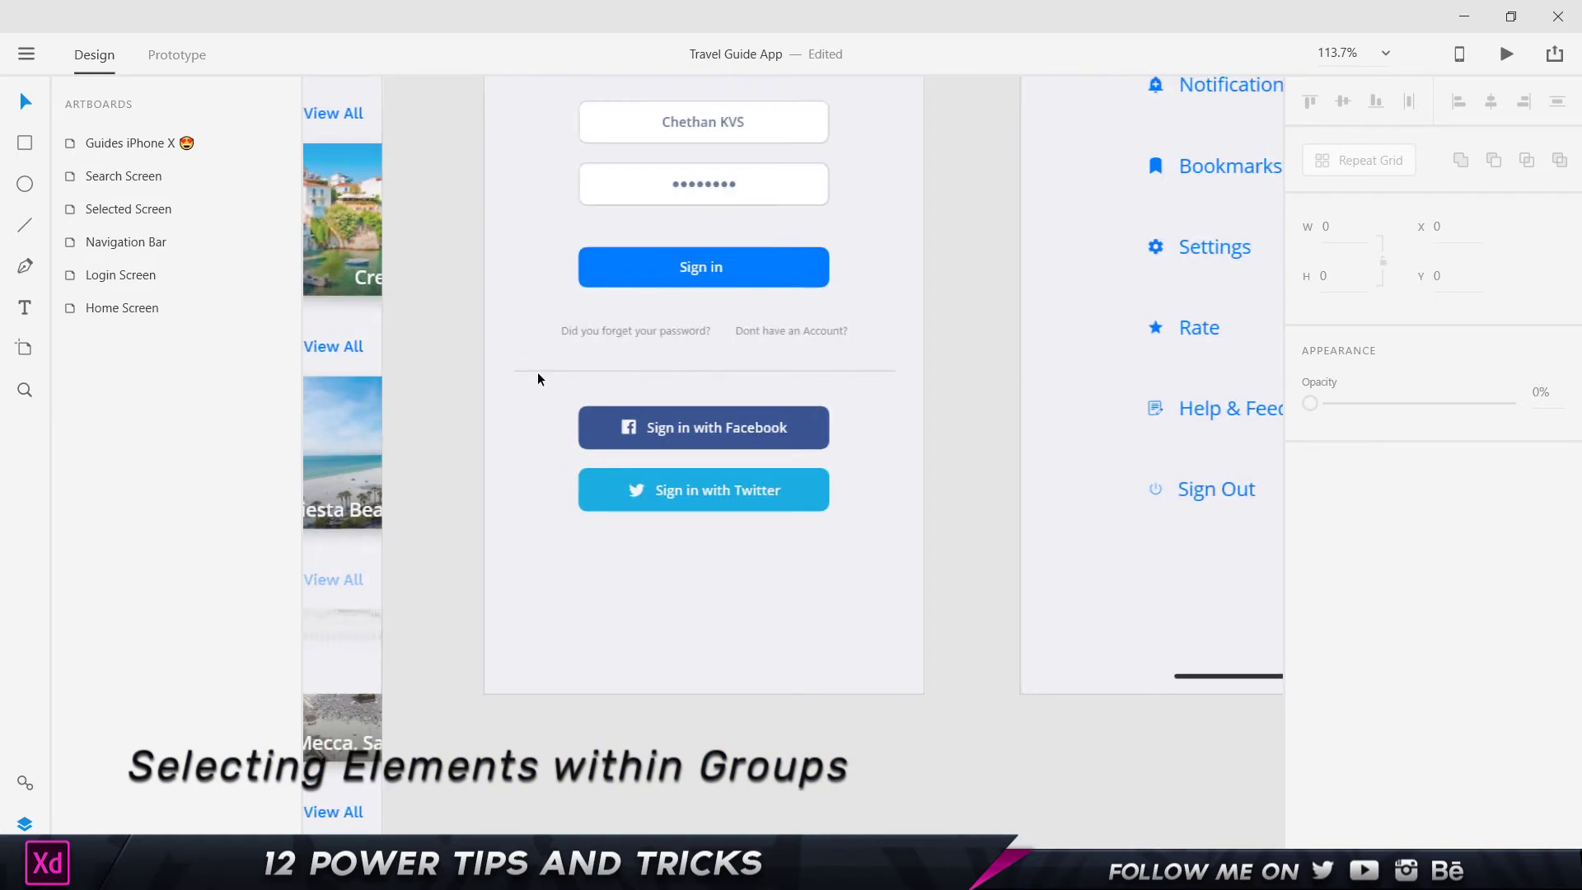
scroll(827, 393, up, 3)
click(932, 451)
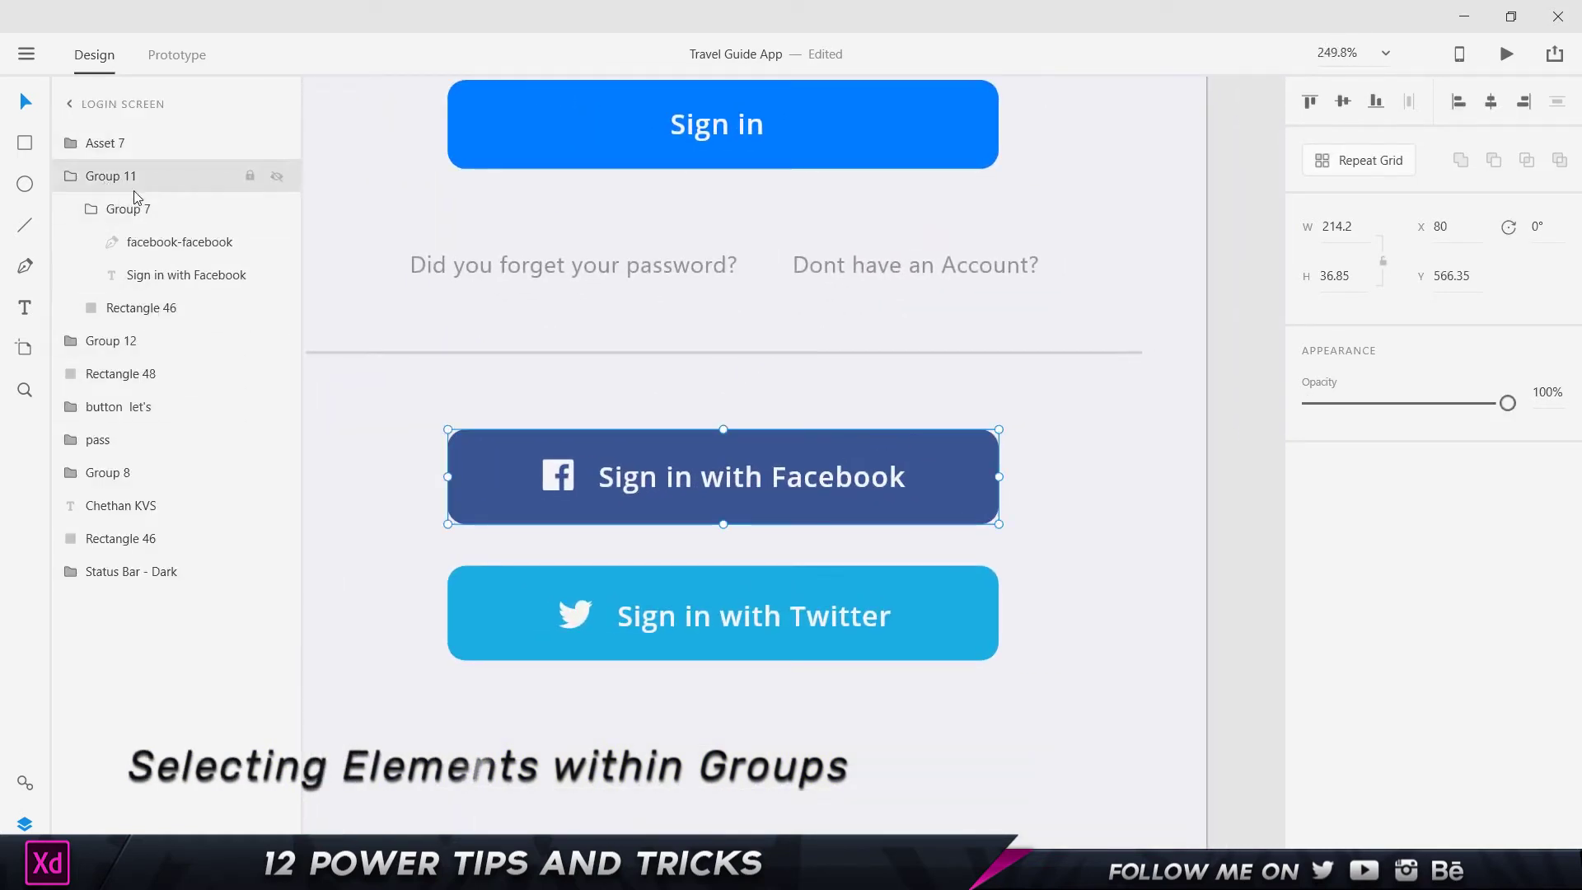
drag(688, 478, 742, 412)
key(ctrl+z)
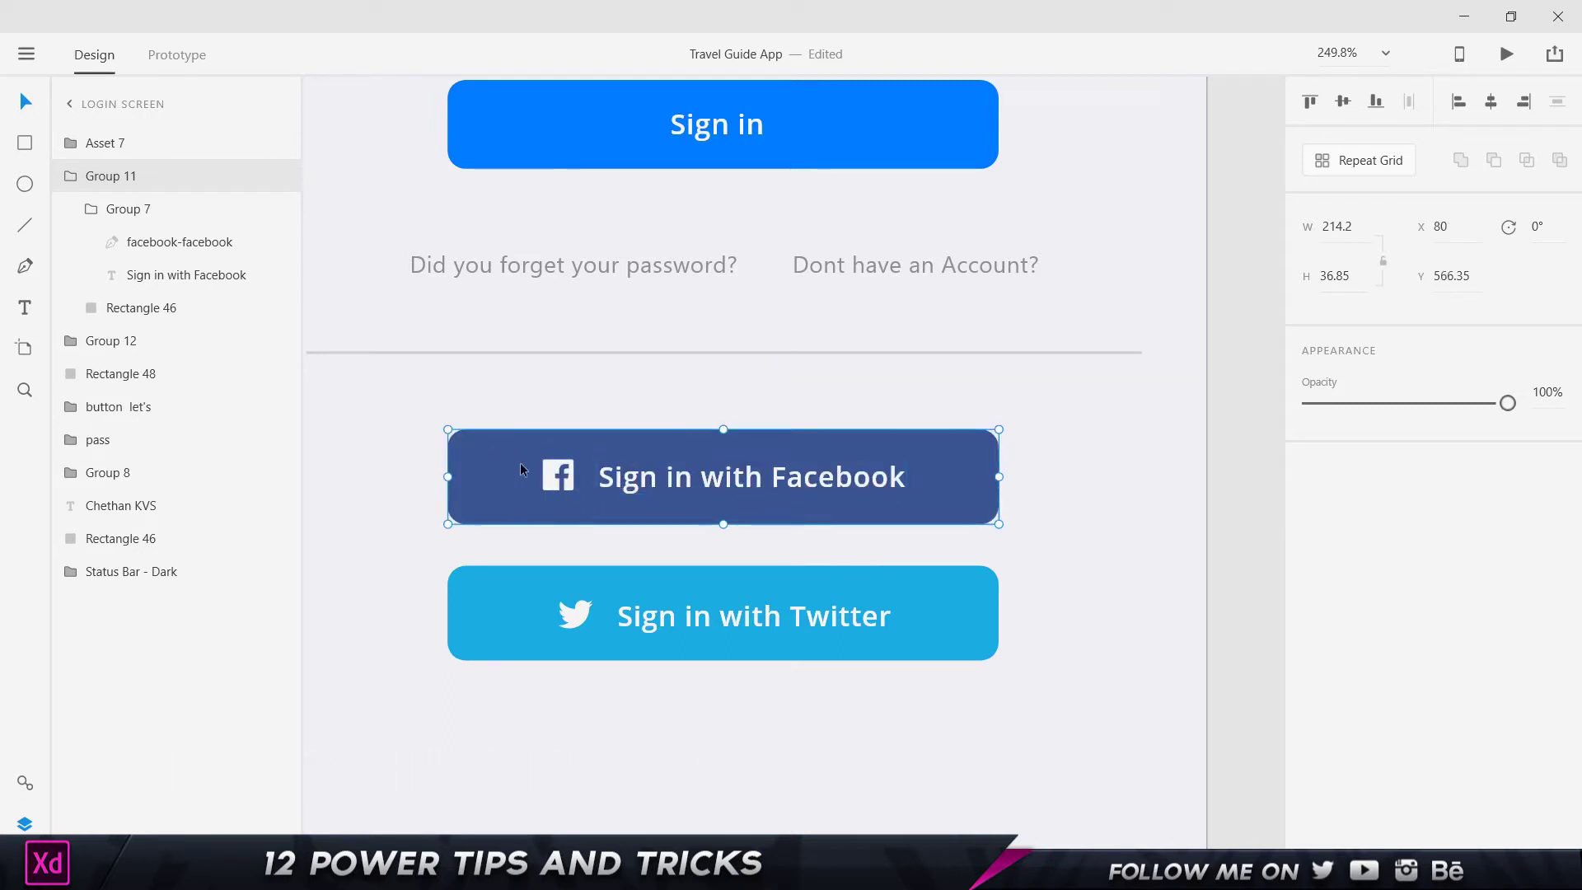
Select the Facebook icon inside the button's nested groups, and step back out to the whole button group
double_click(558, 475)
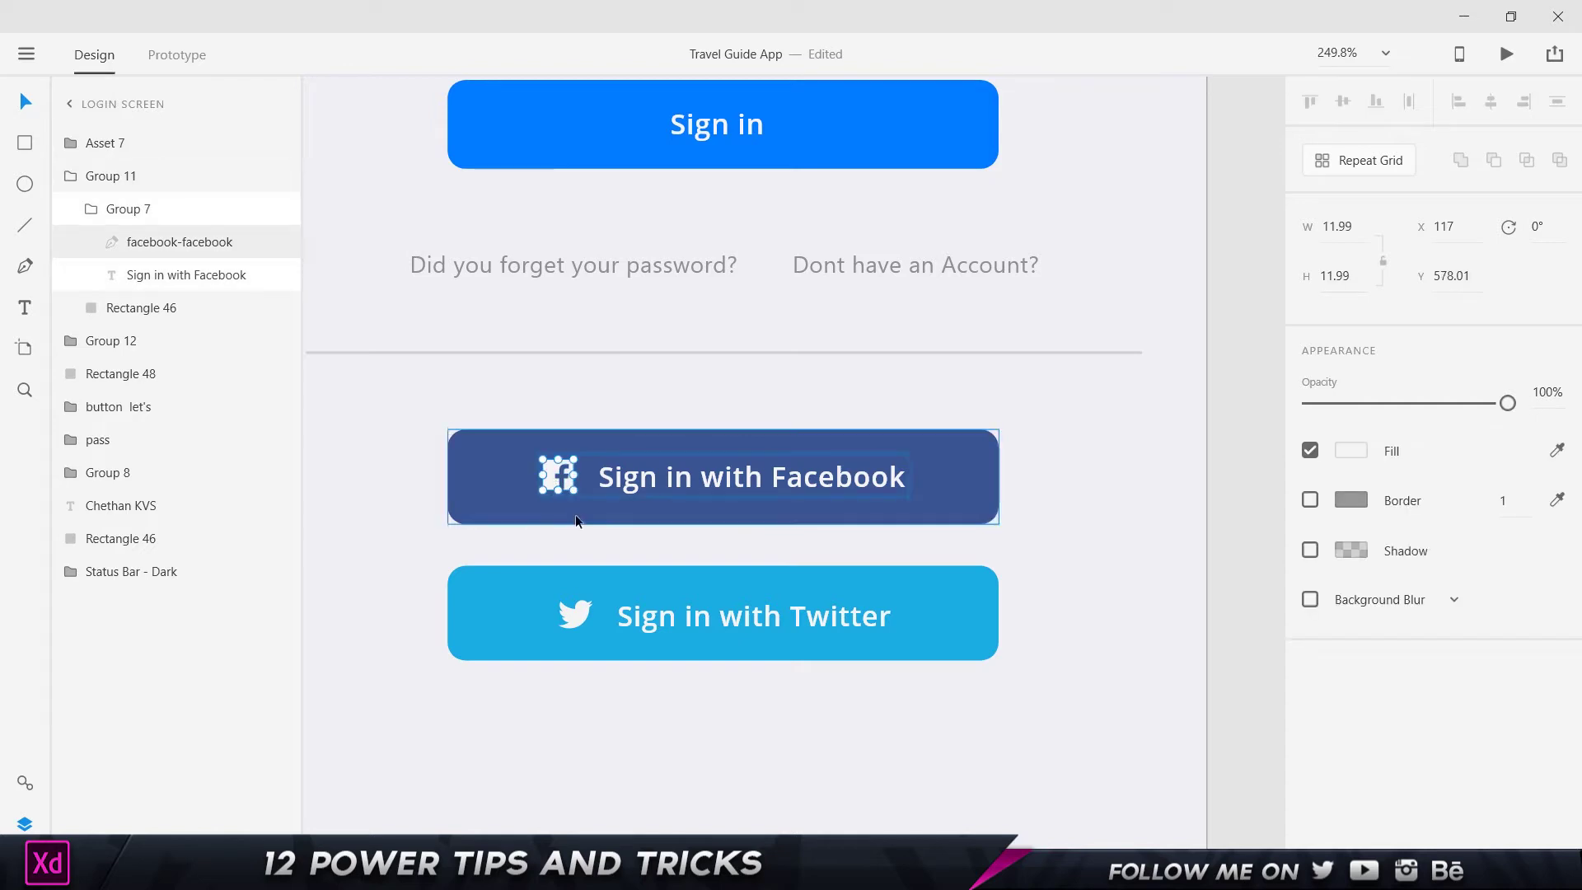
click(624, 481)
key(Escape)
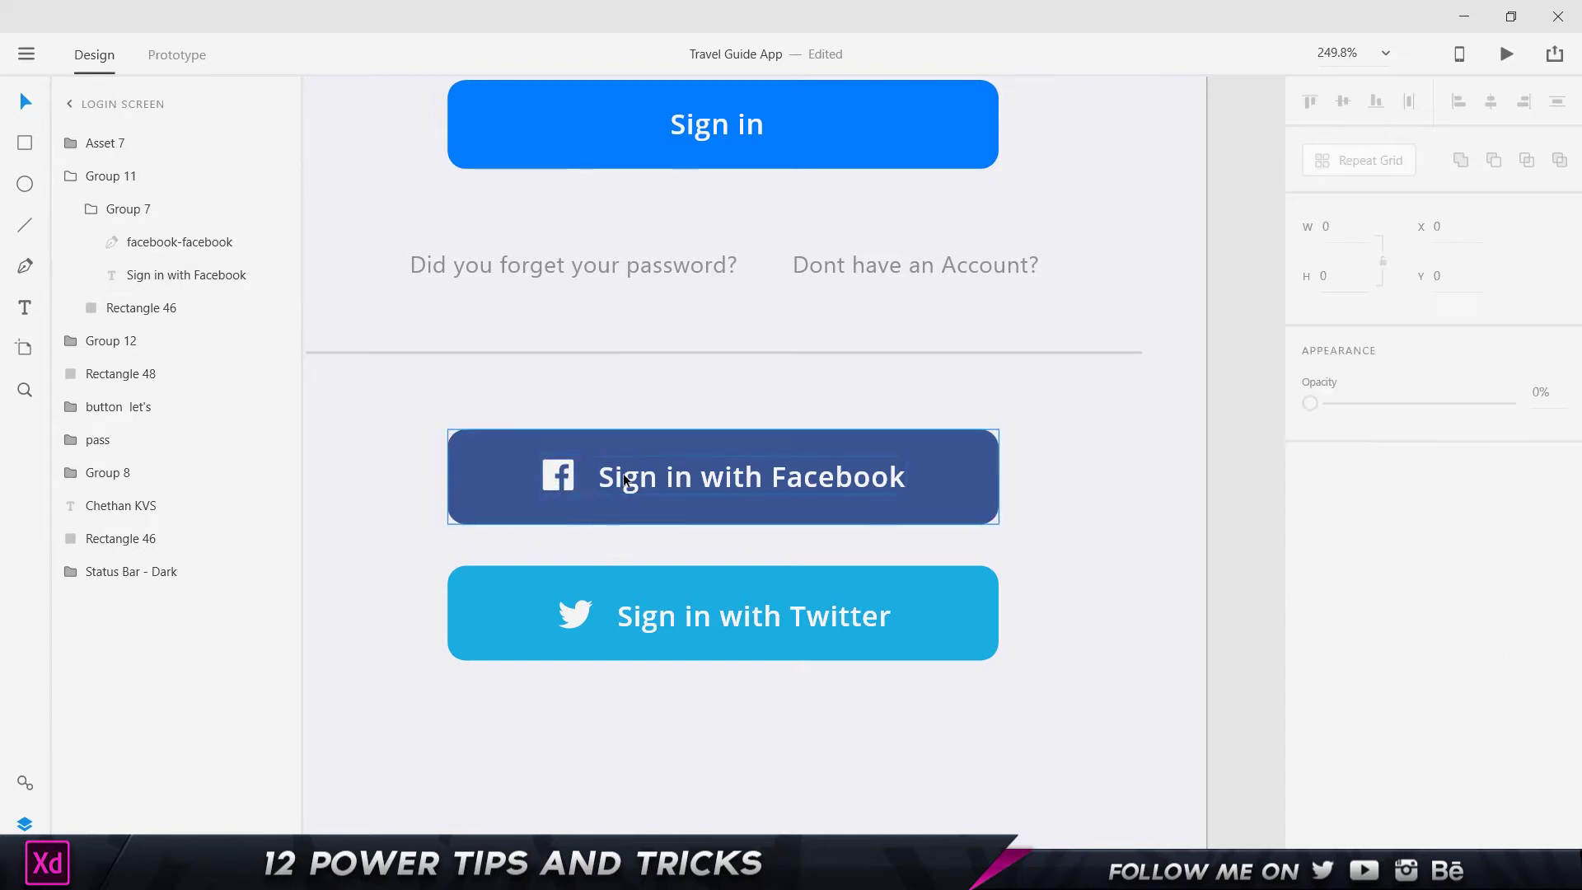
key(Escape)
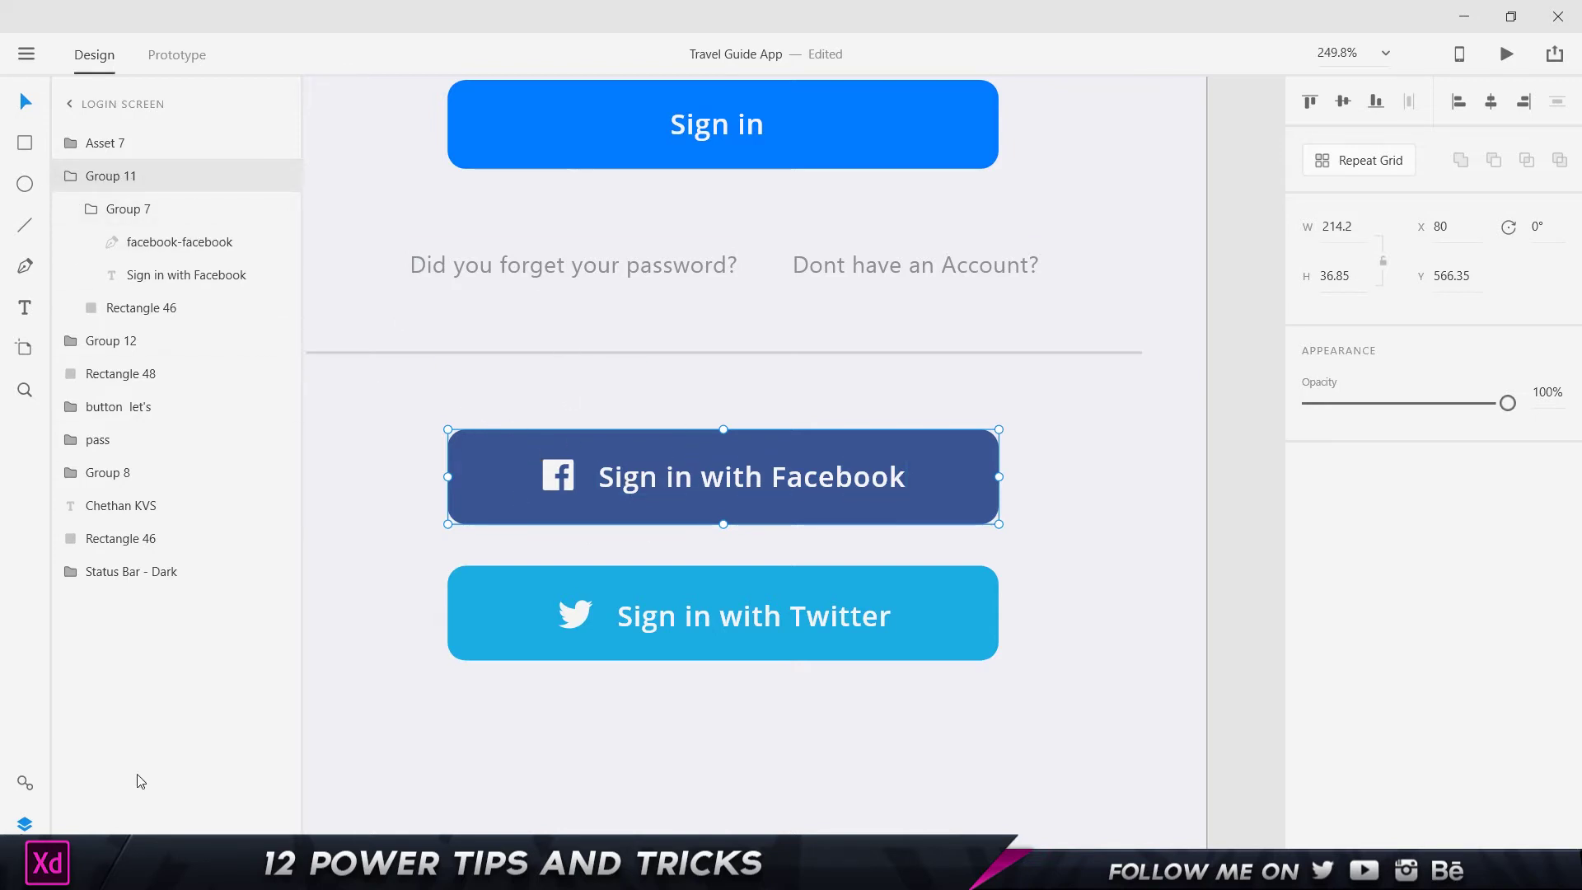
Select the "Sign in with Facebook" text by itself, first as a layer and once more directly on the canvas, and clear the selection
click(186, 274)
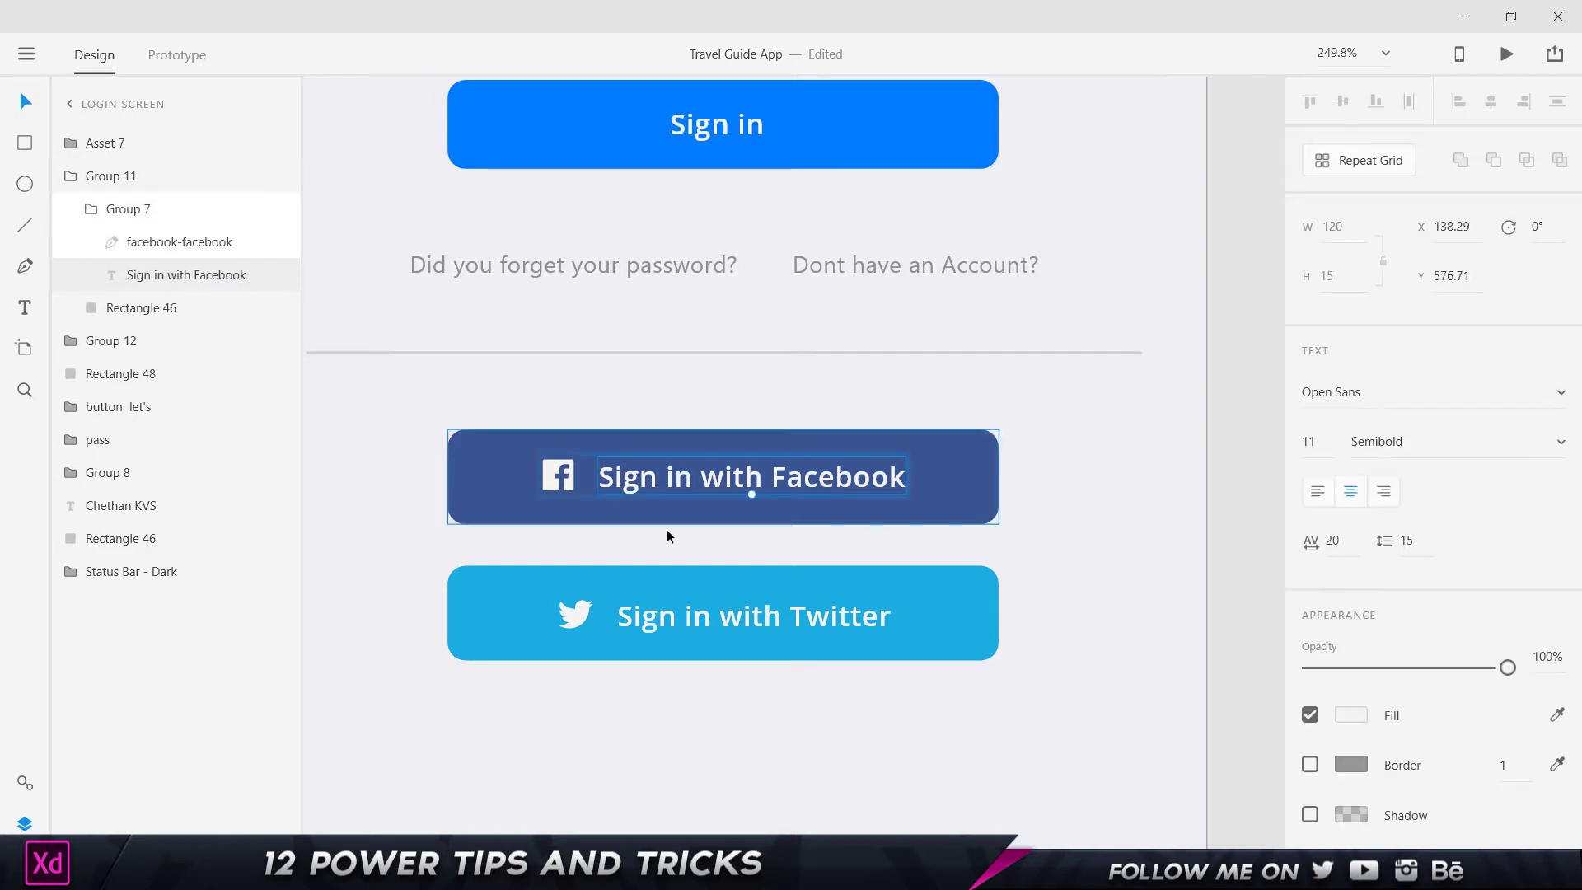
click(1073, 459)
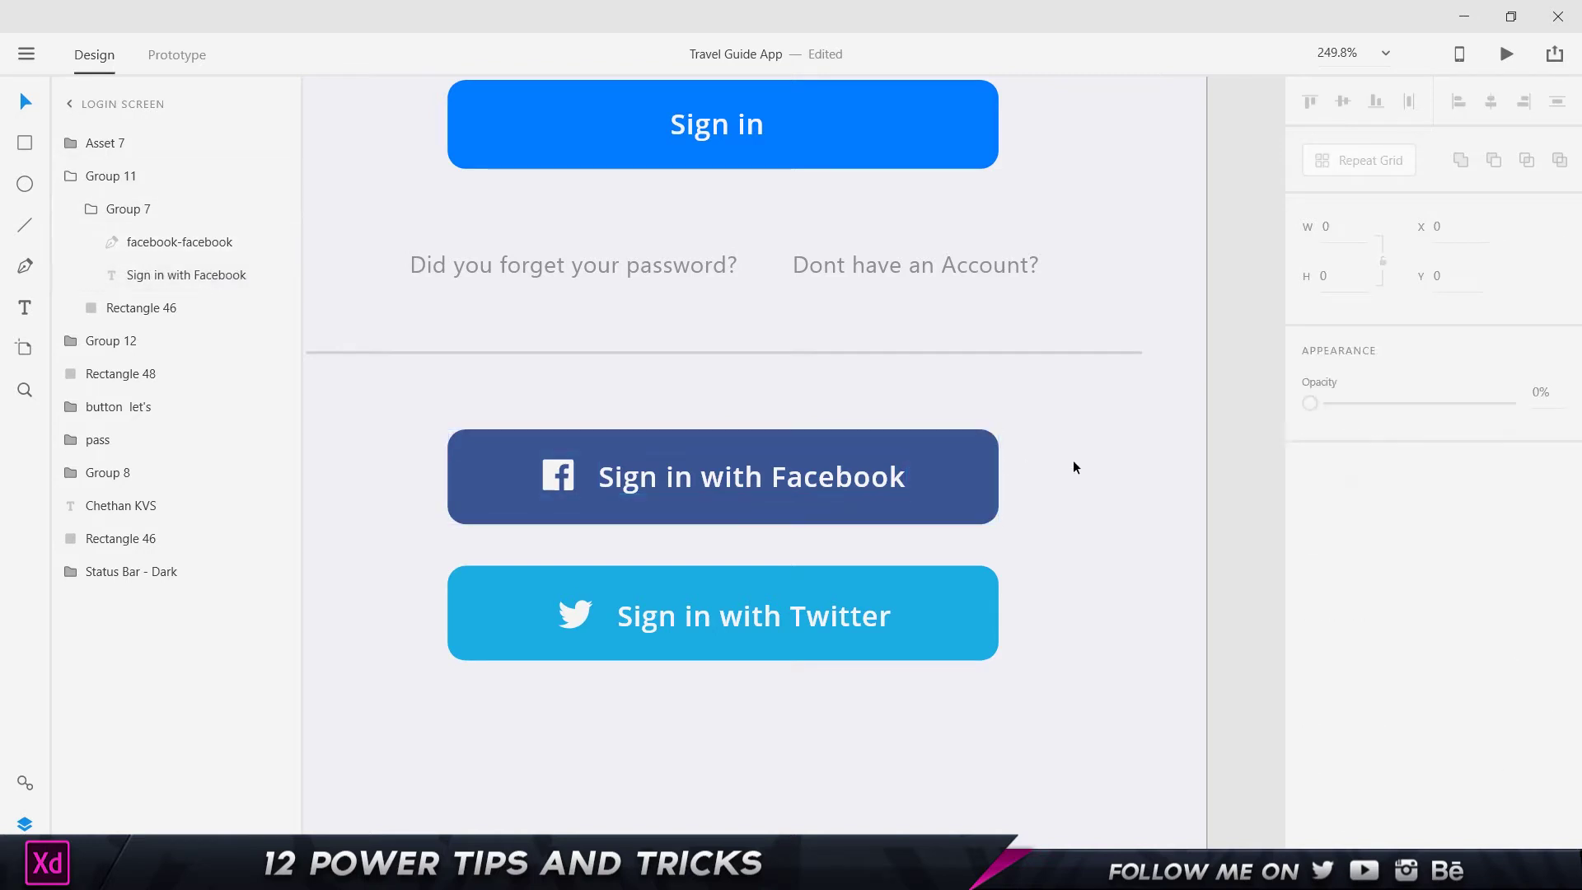
click(722, 478)
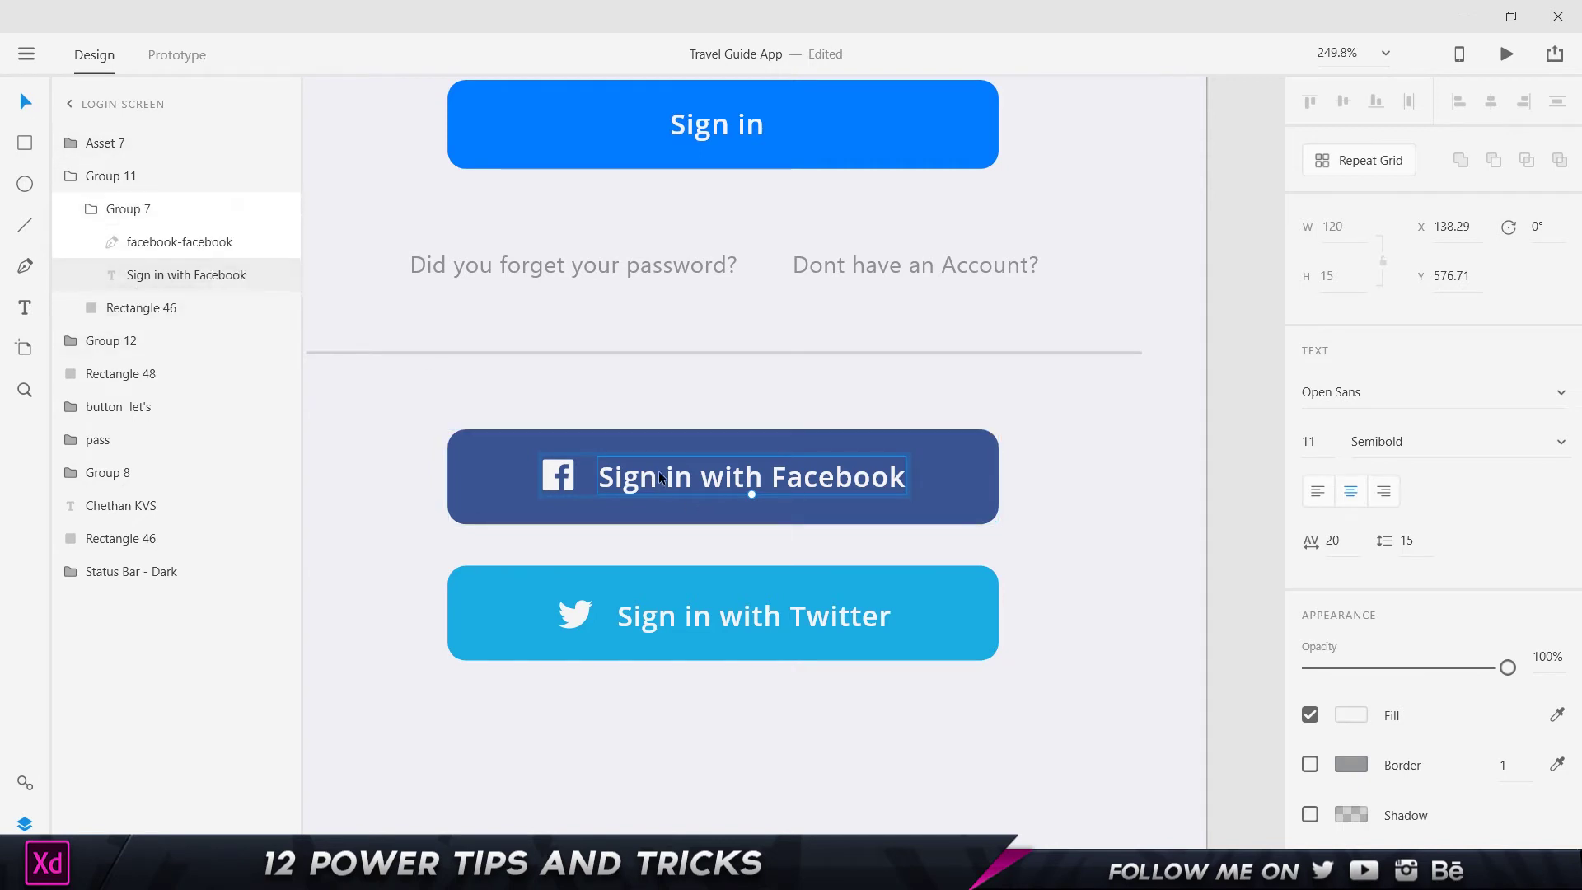
drag(684, 483, 749, 485)
click(1070, 438)
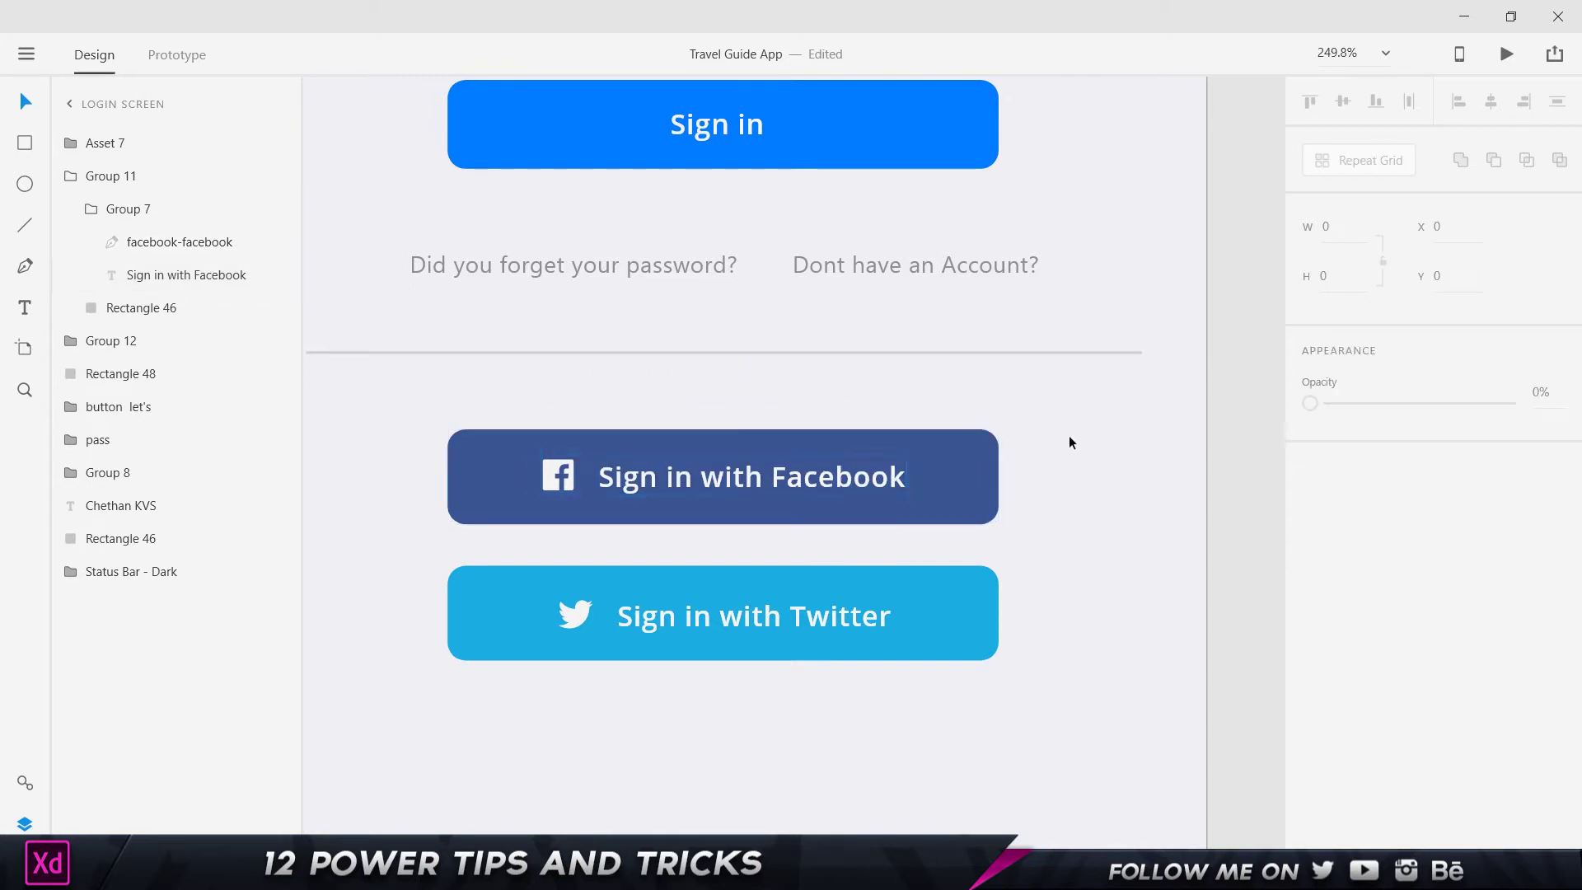
Drill down level by level from the Facebook button group through its inner group to the text, and clear the selection
double_click(794, 482)
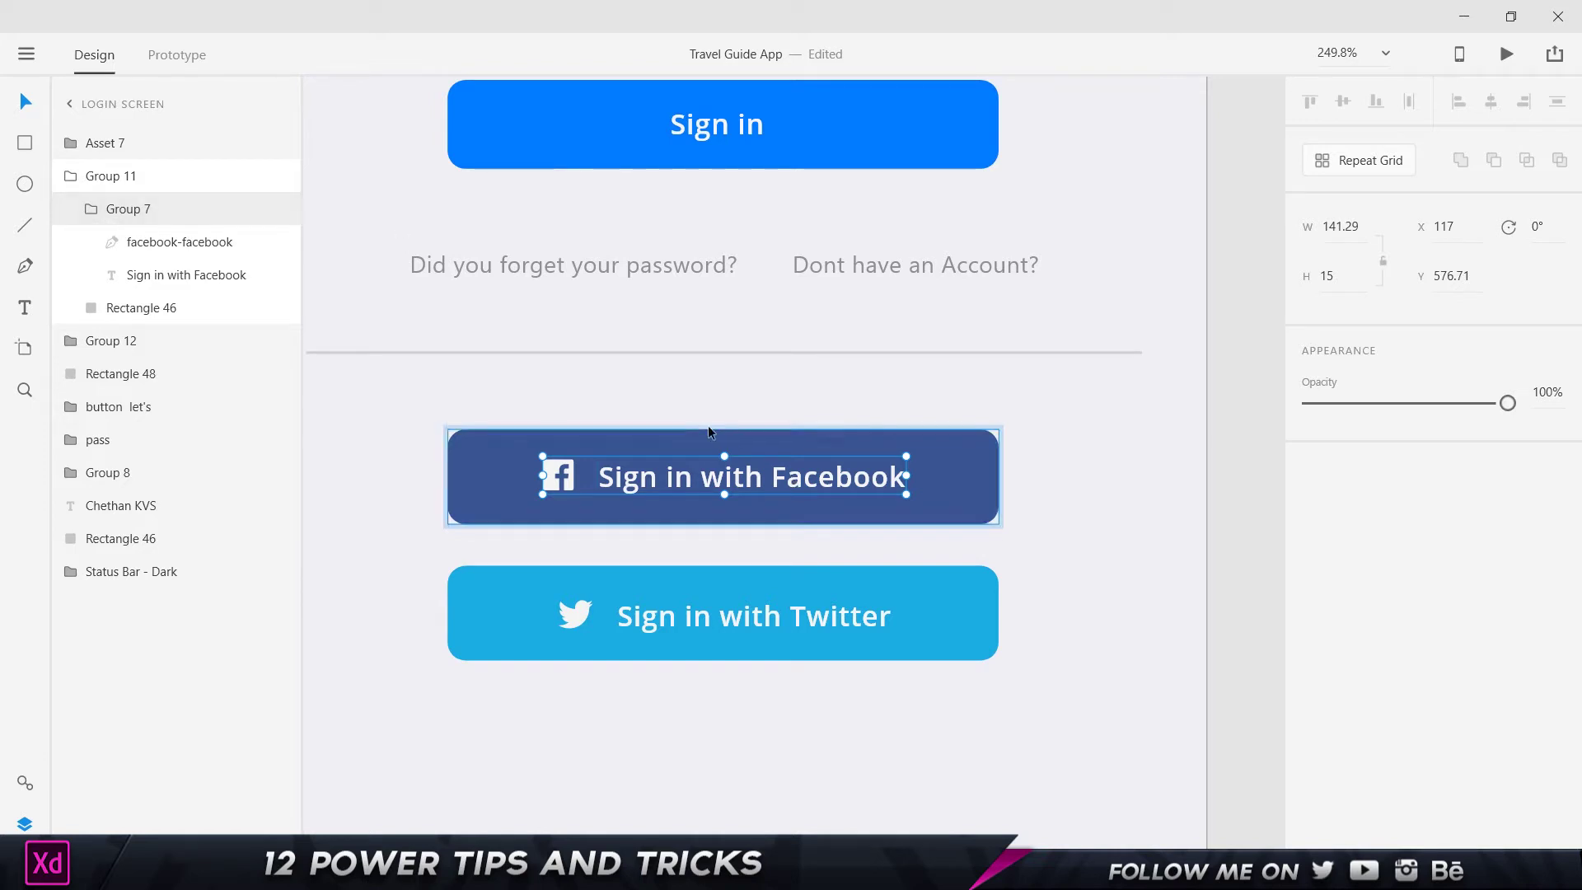
double_click(751, 484)
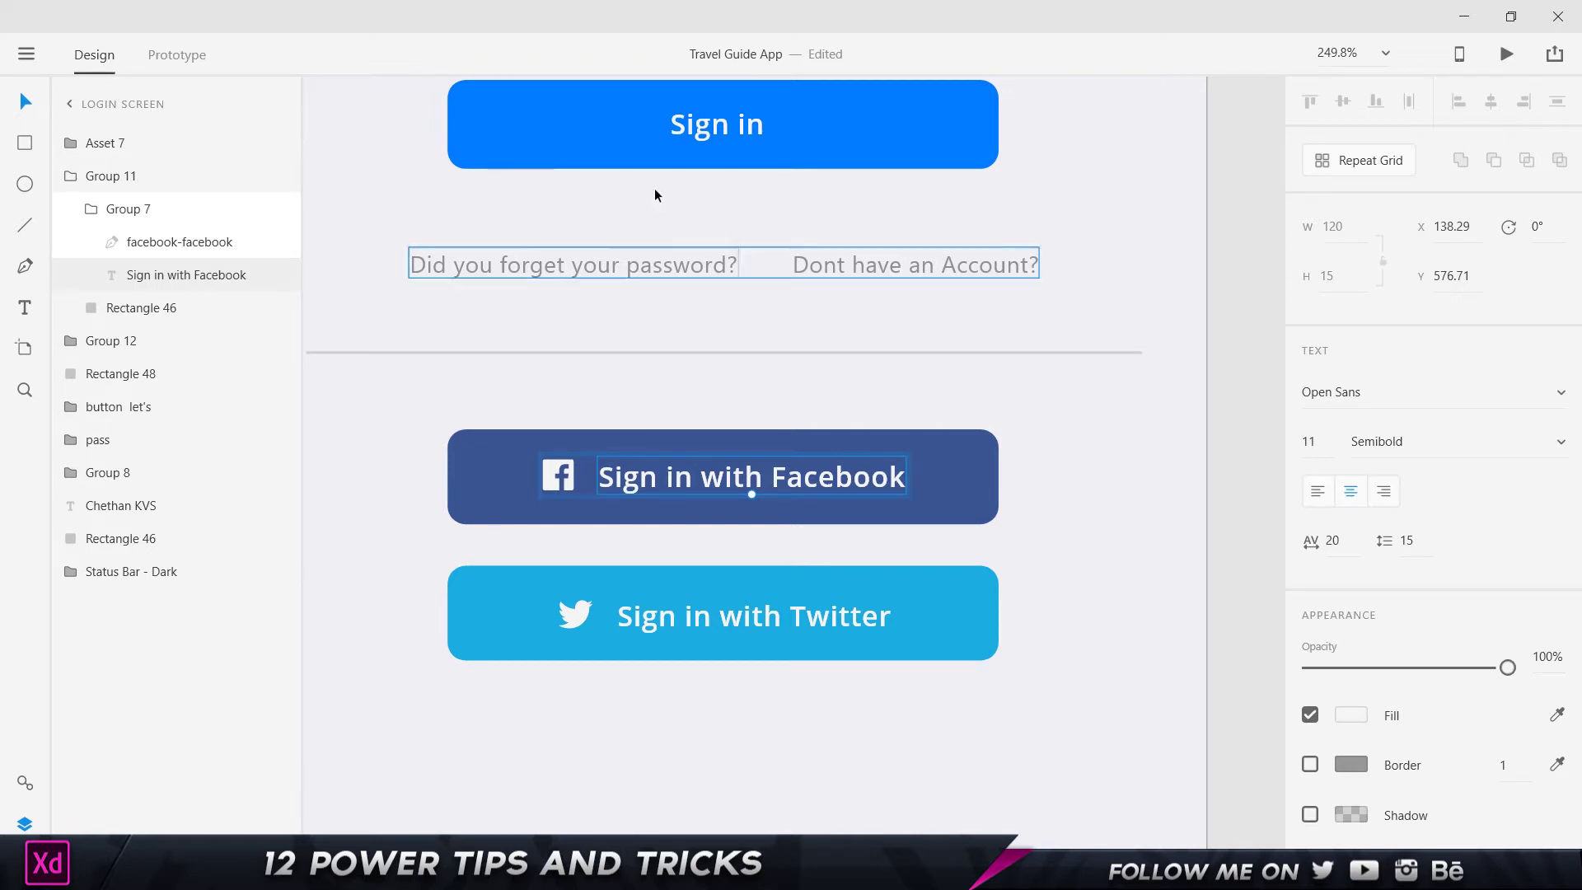
click(1208, 213)
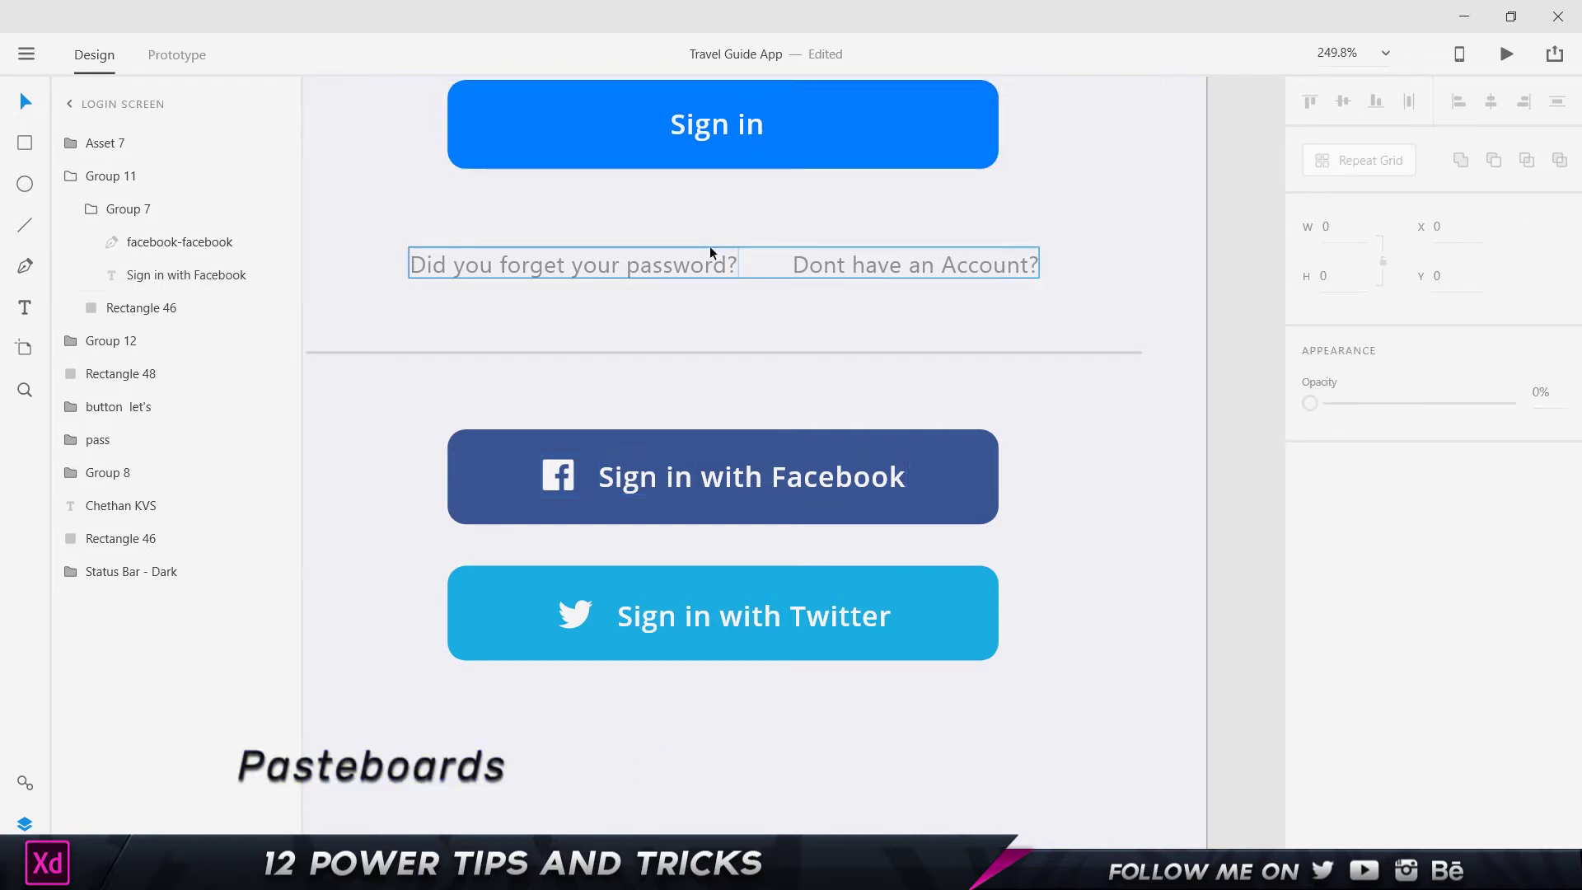
Draw a circle about 194 by 194 on the empty pasteboard below the Guides iPhone X artboard, and select it
scroll(709, 246, down, 8)
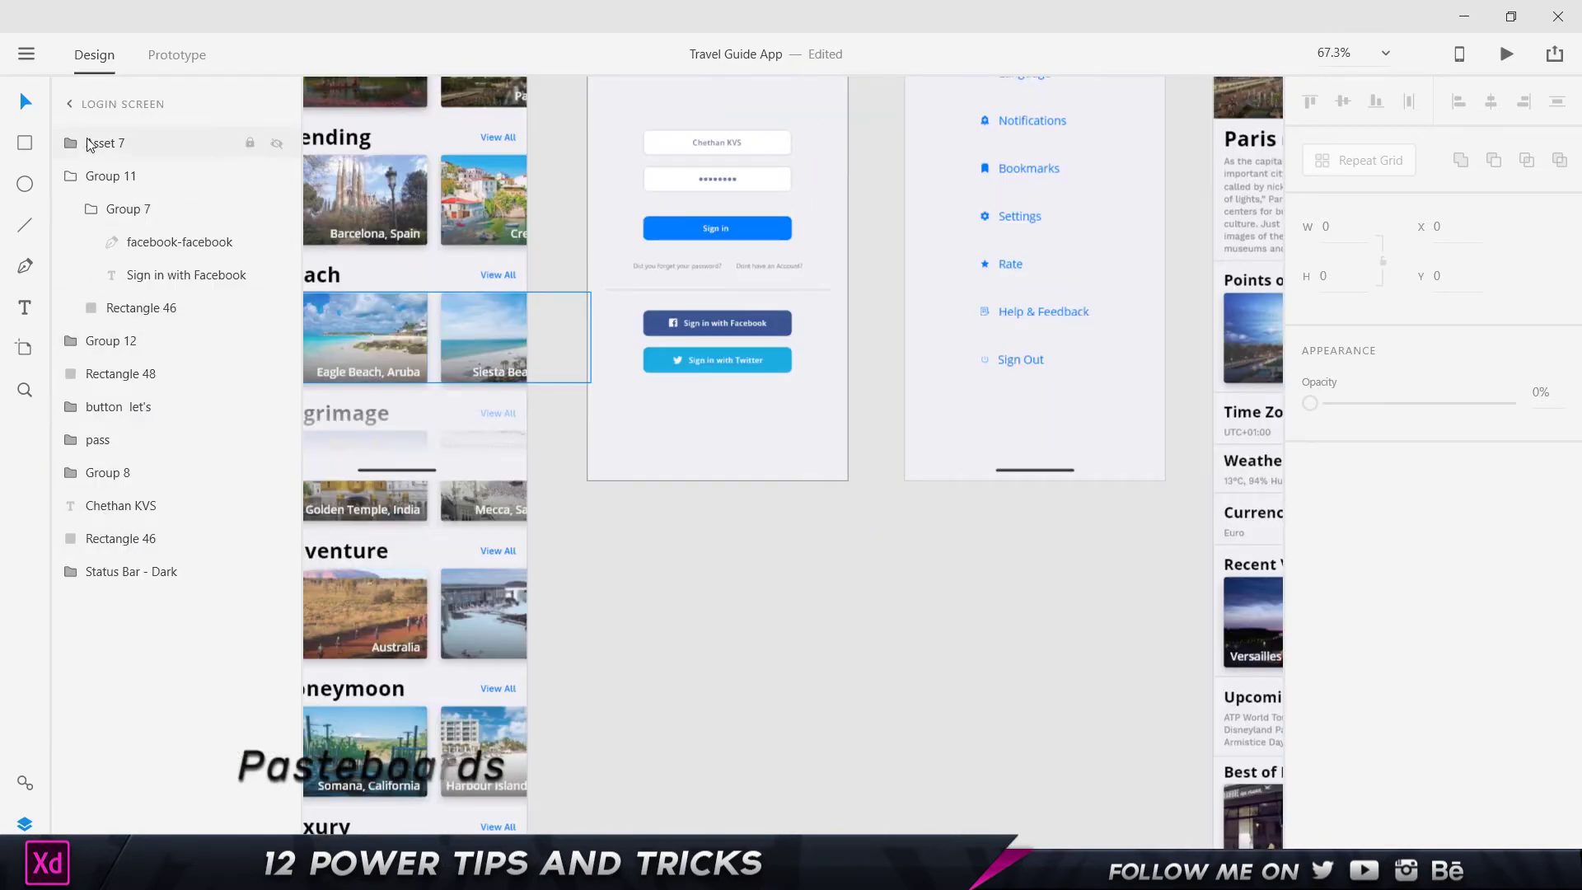
key(ctrl+0)
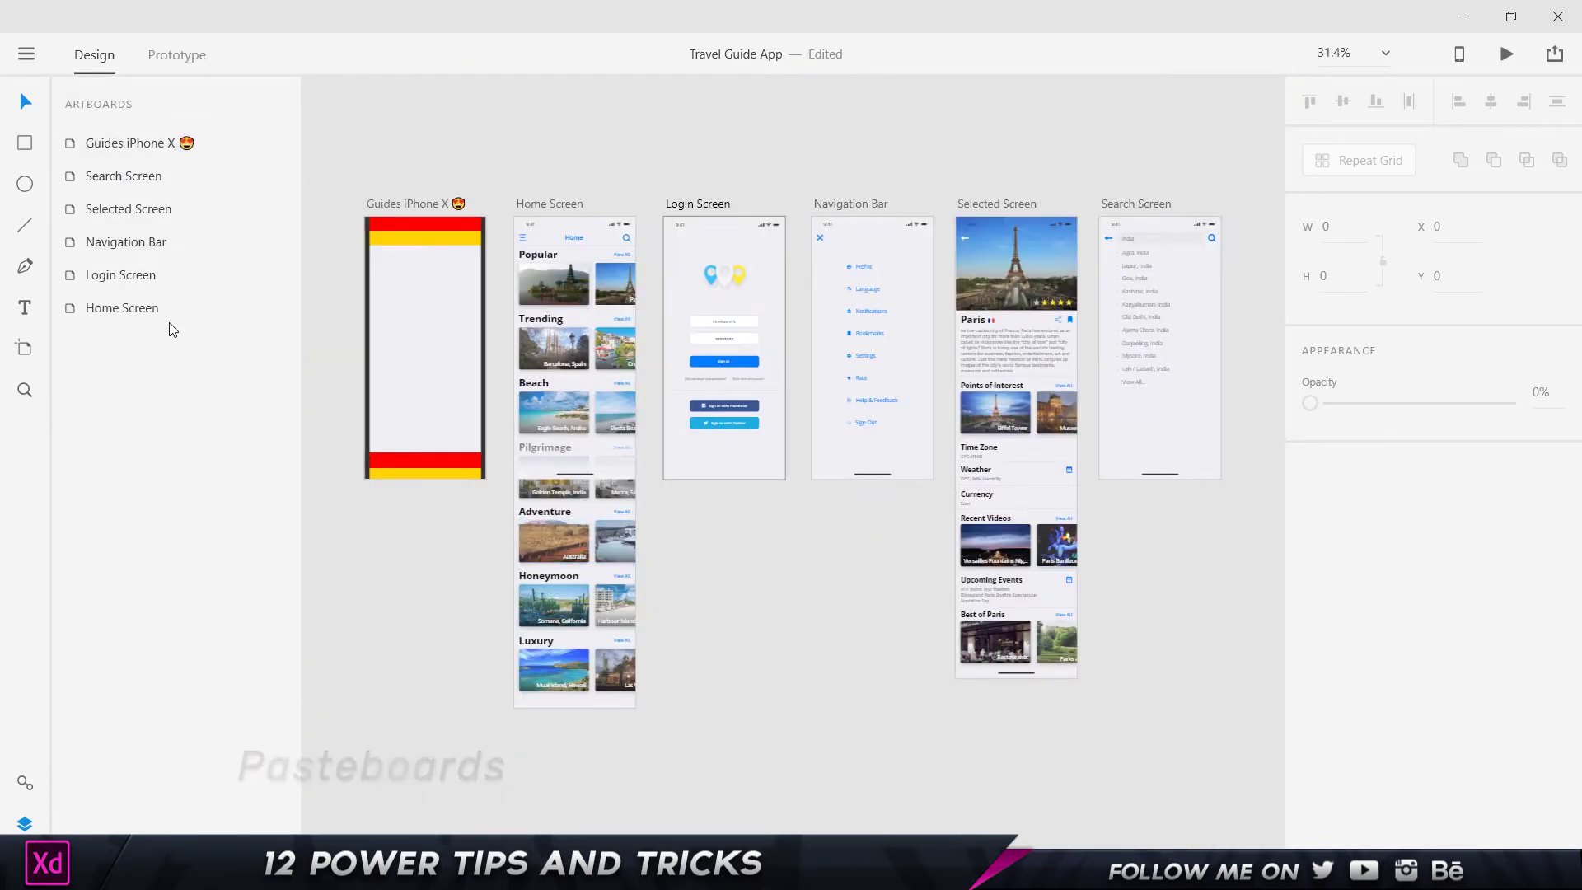
click(22, 176)
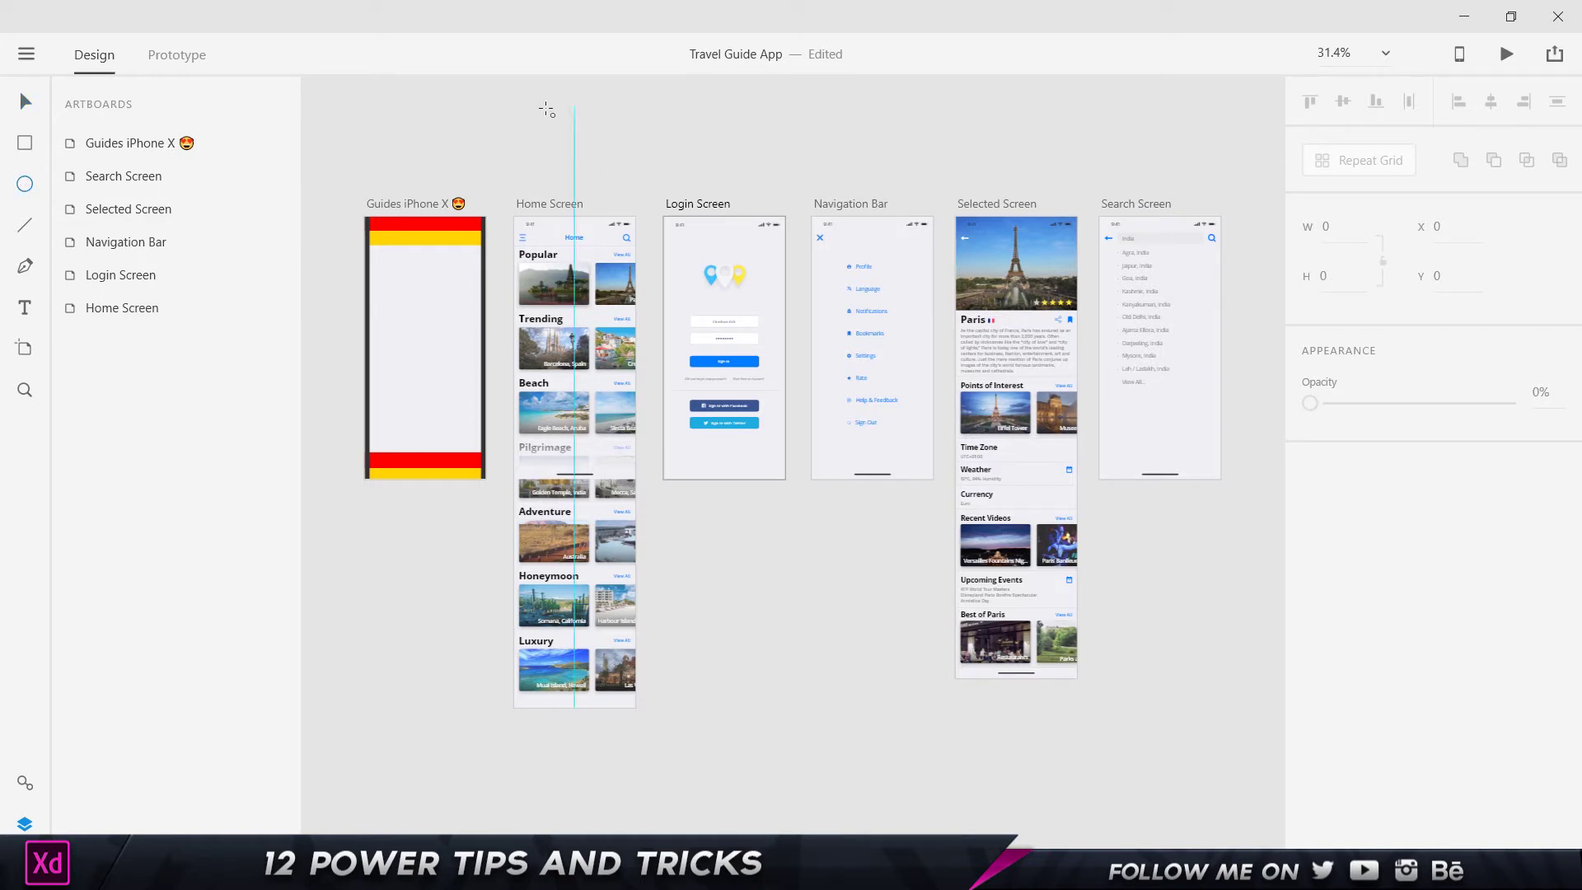
drag(374, 525, 436, 586)
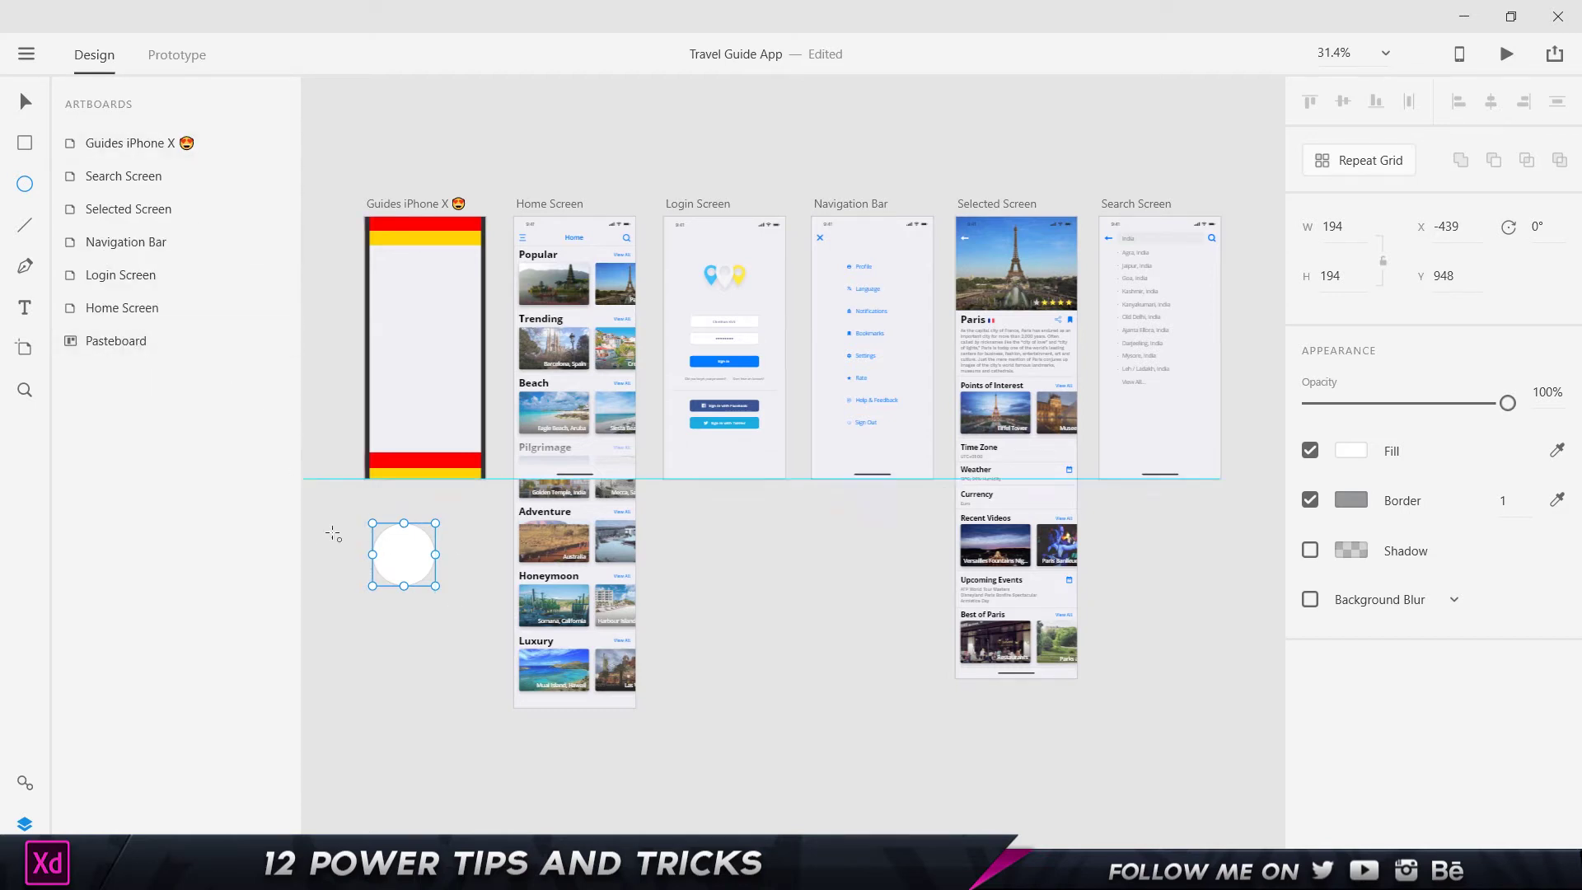
key(v)
click(403, 567)
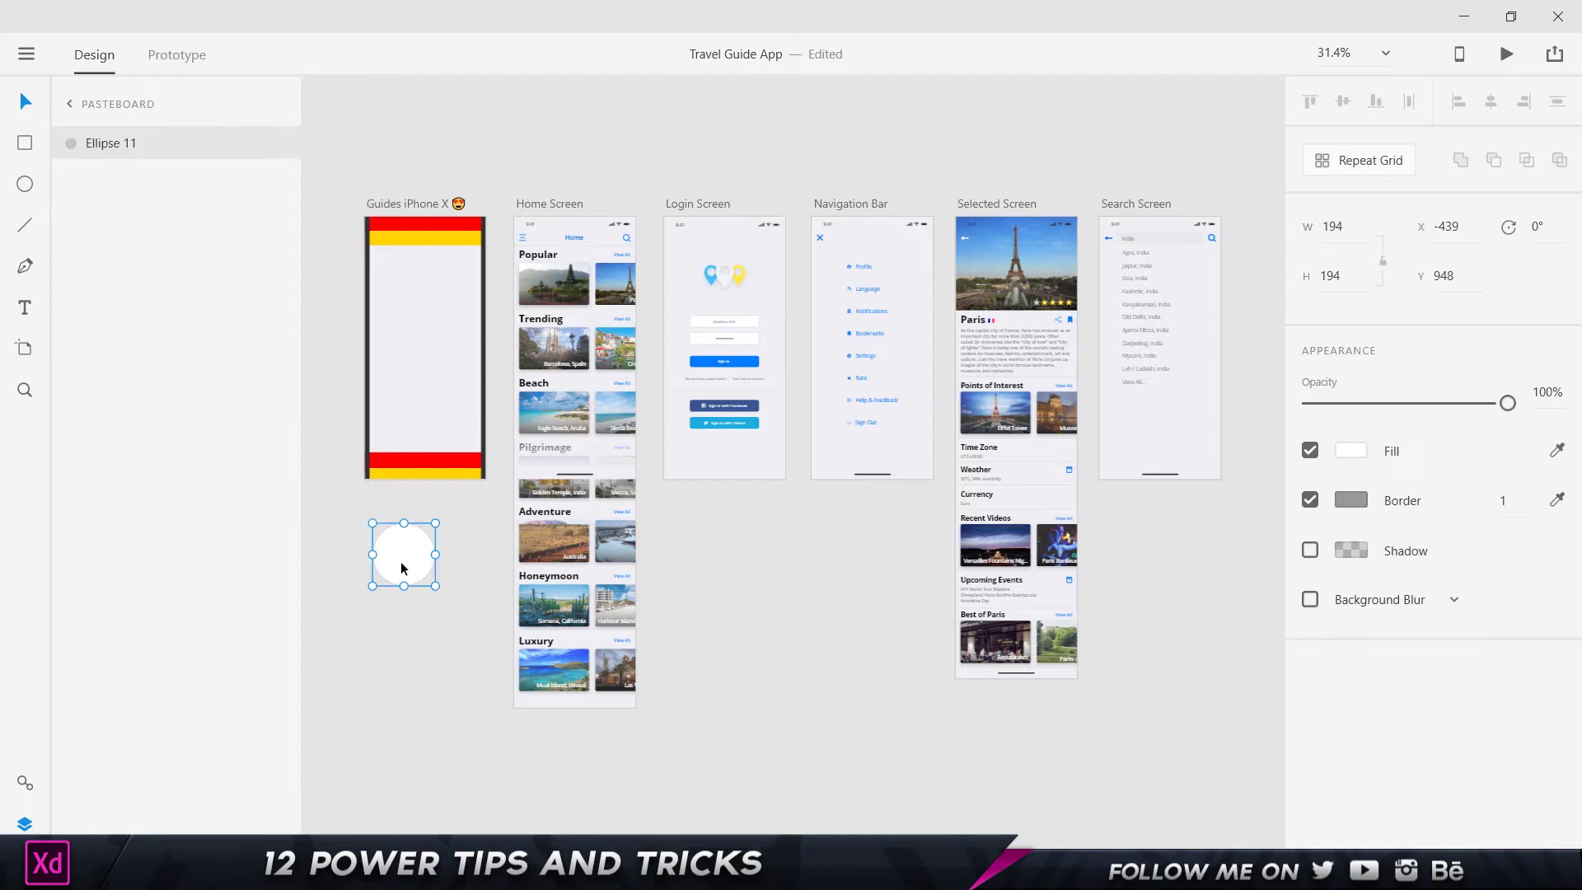
Show the artboards list, look inside the Pasteboard entry, and return to the artboards list
click(73, 105)
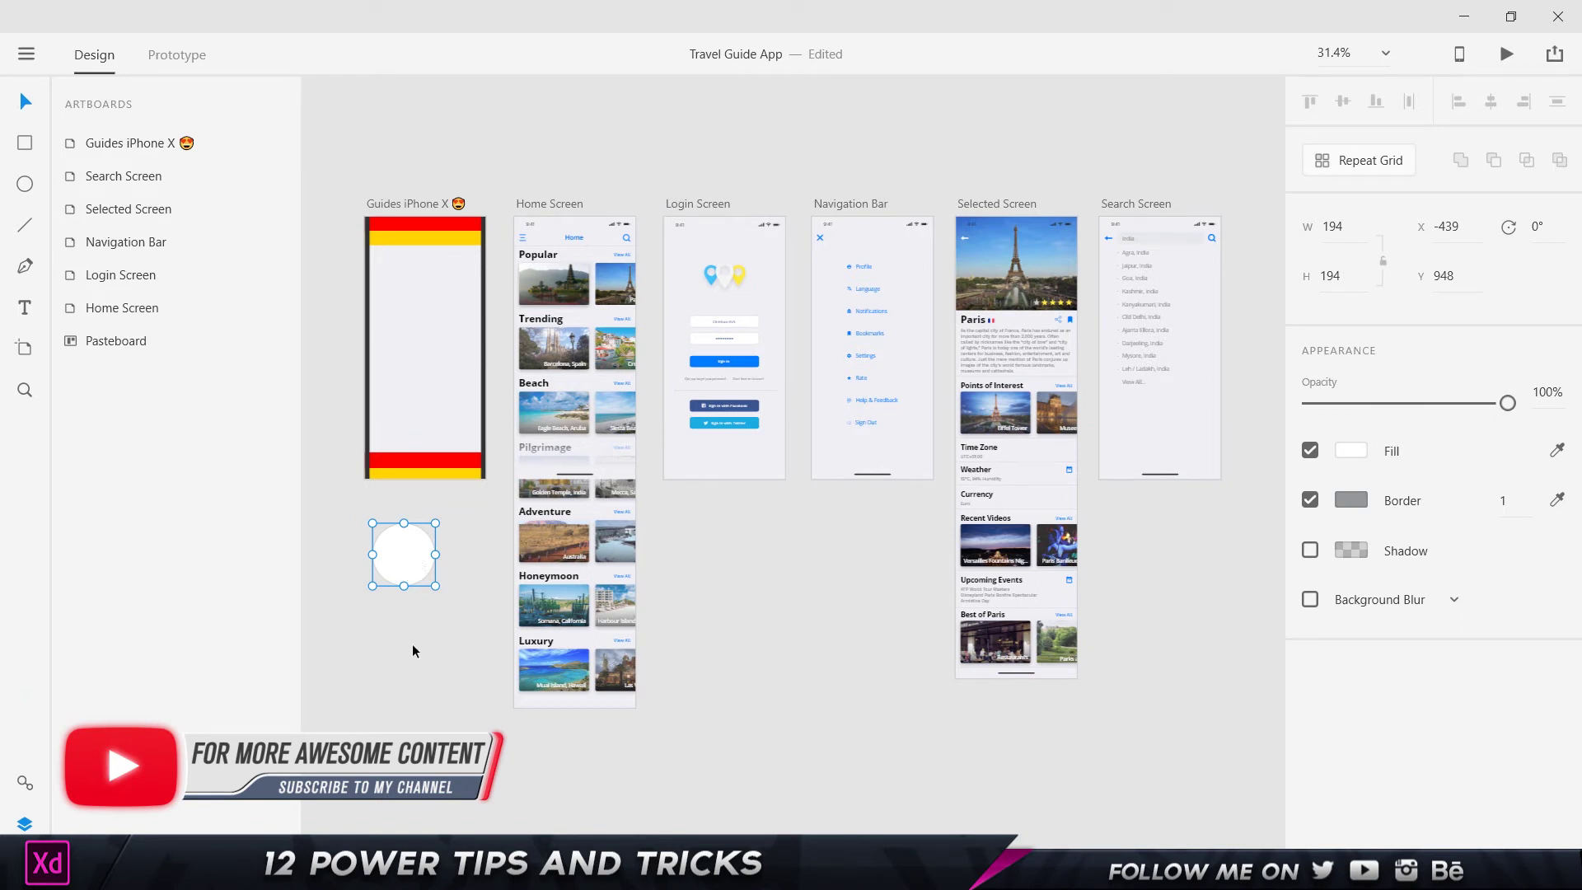
double_click(115, 340)
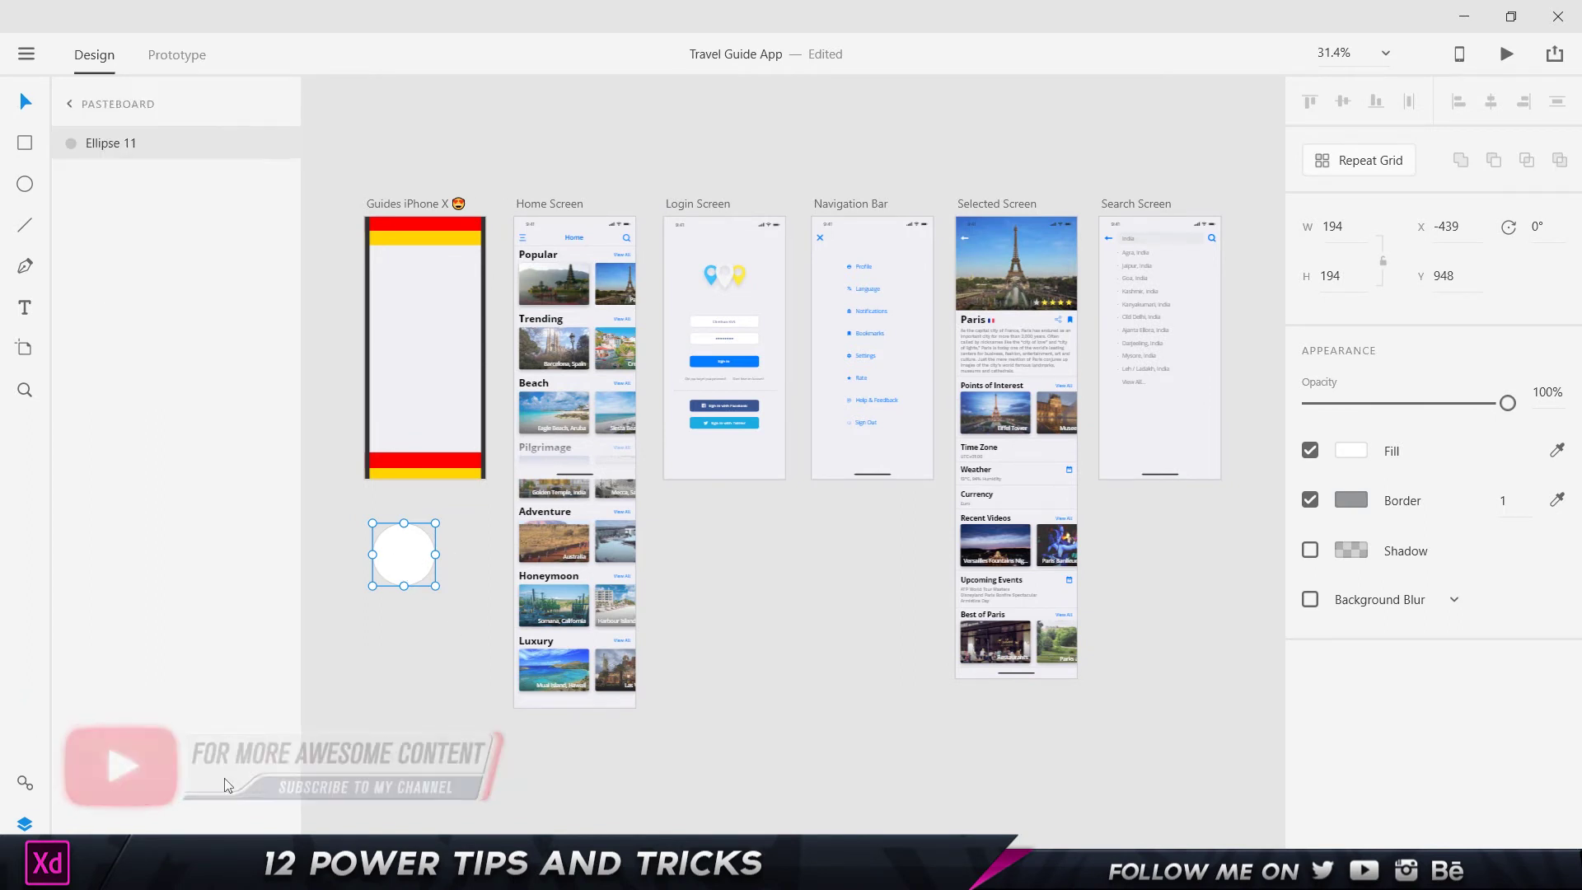
click(71, 104)
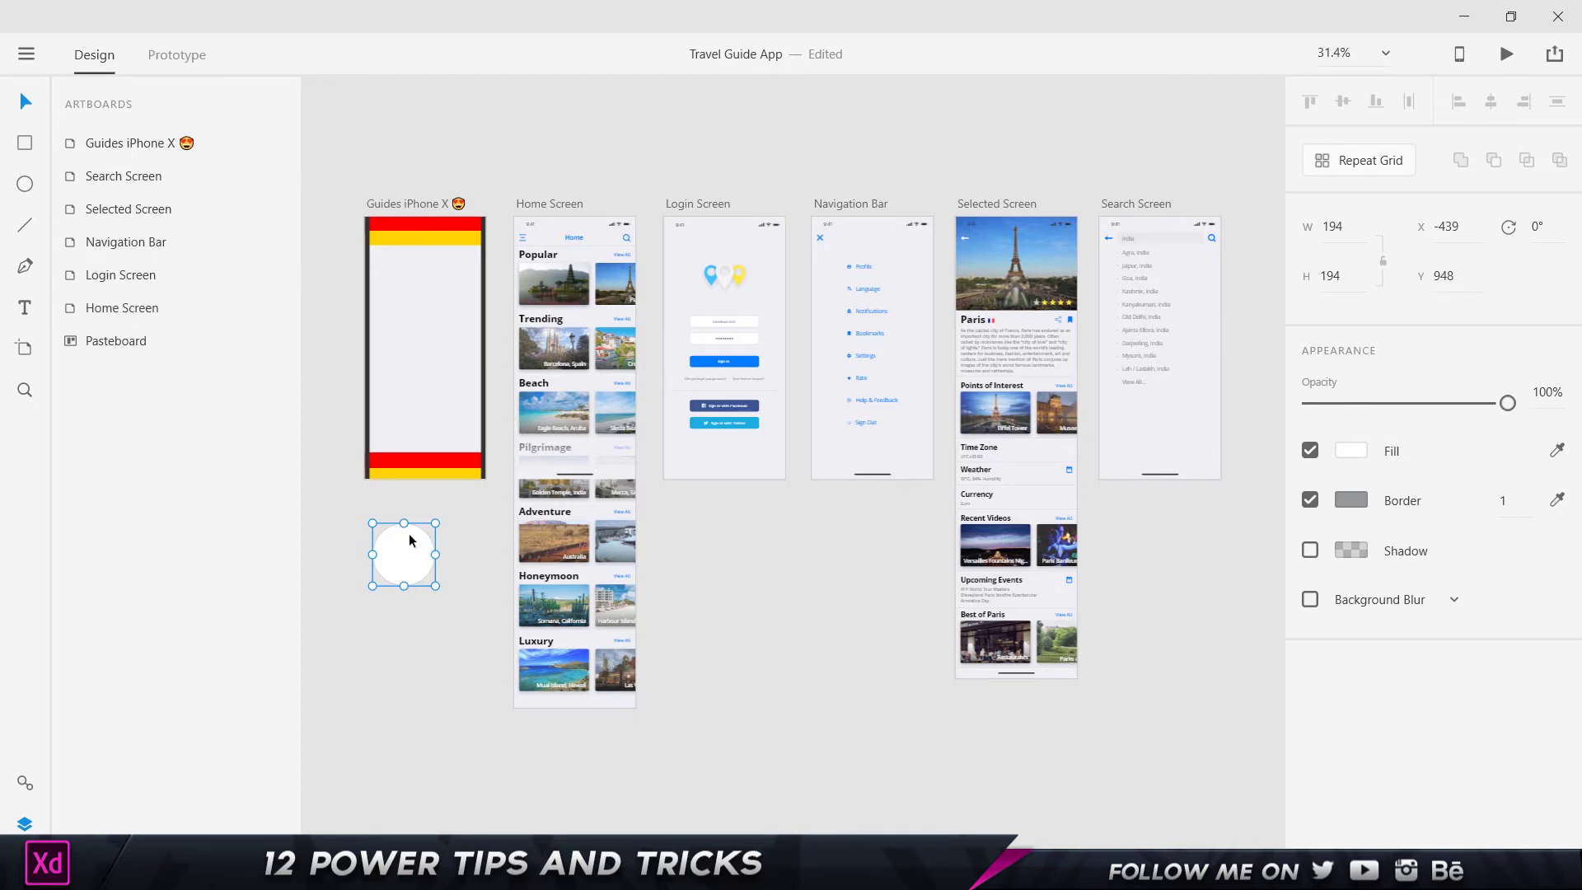
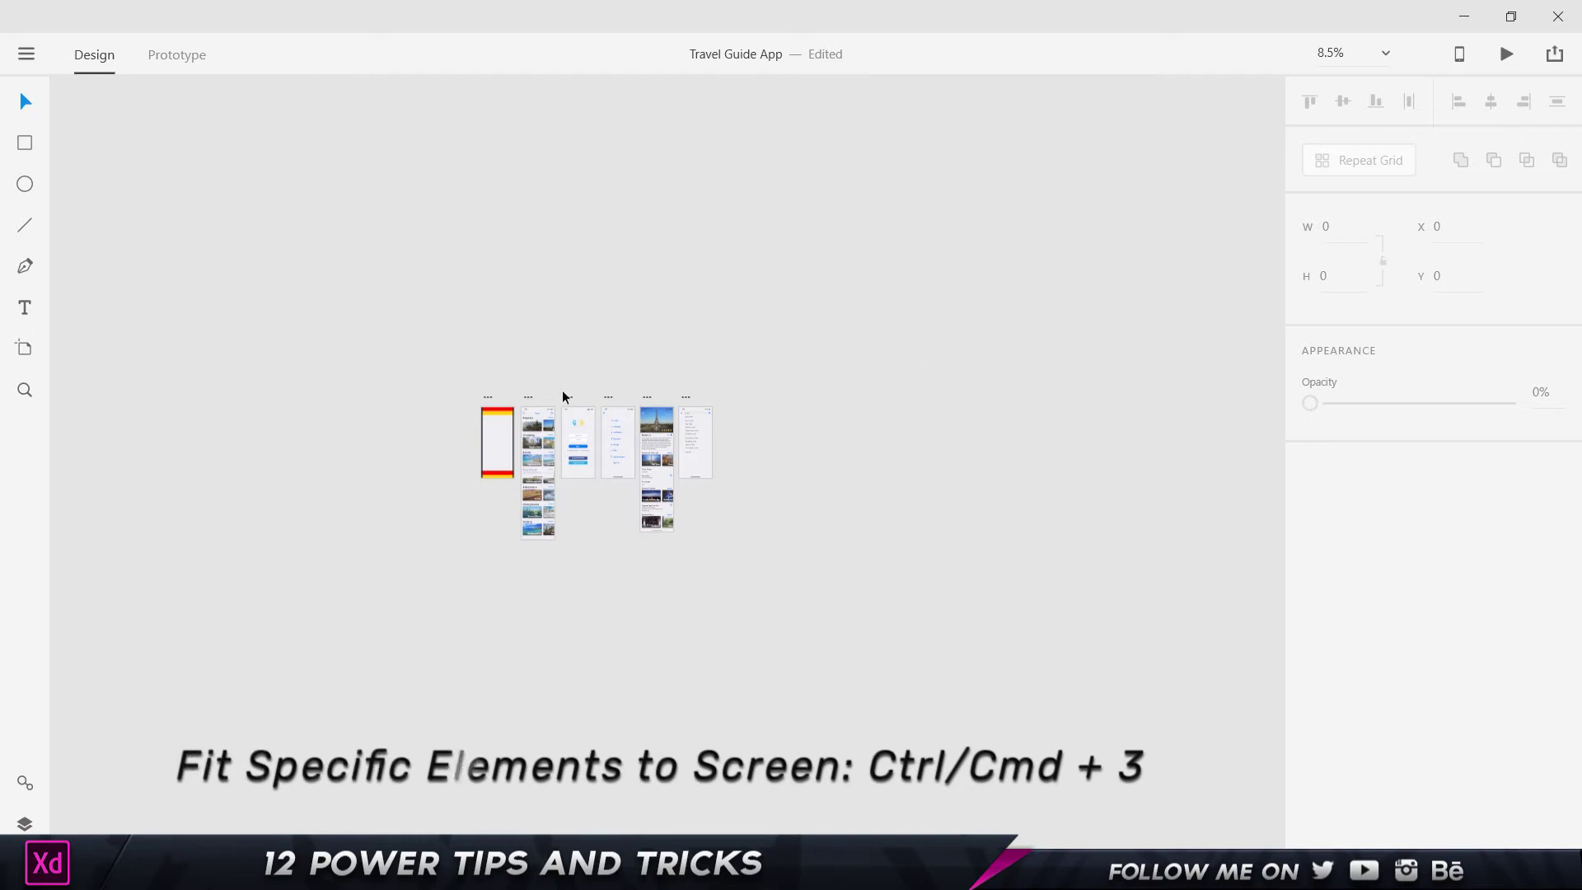
Fit all artboards in the window, inspect the Navigation Bar artboard up close, then fit everything again and repeat the close-up manually
key(ctrl+0)
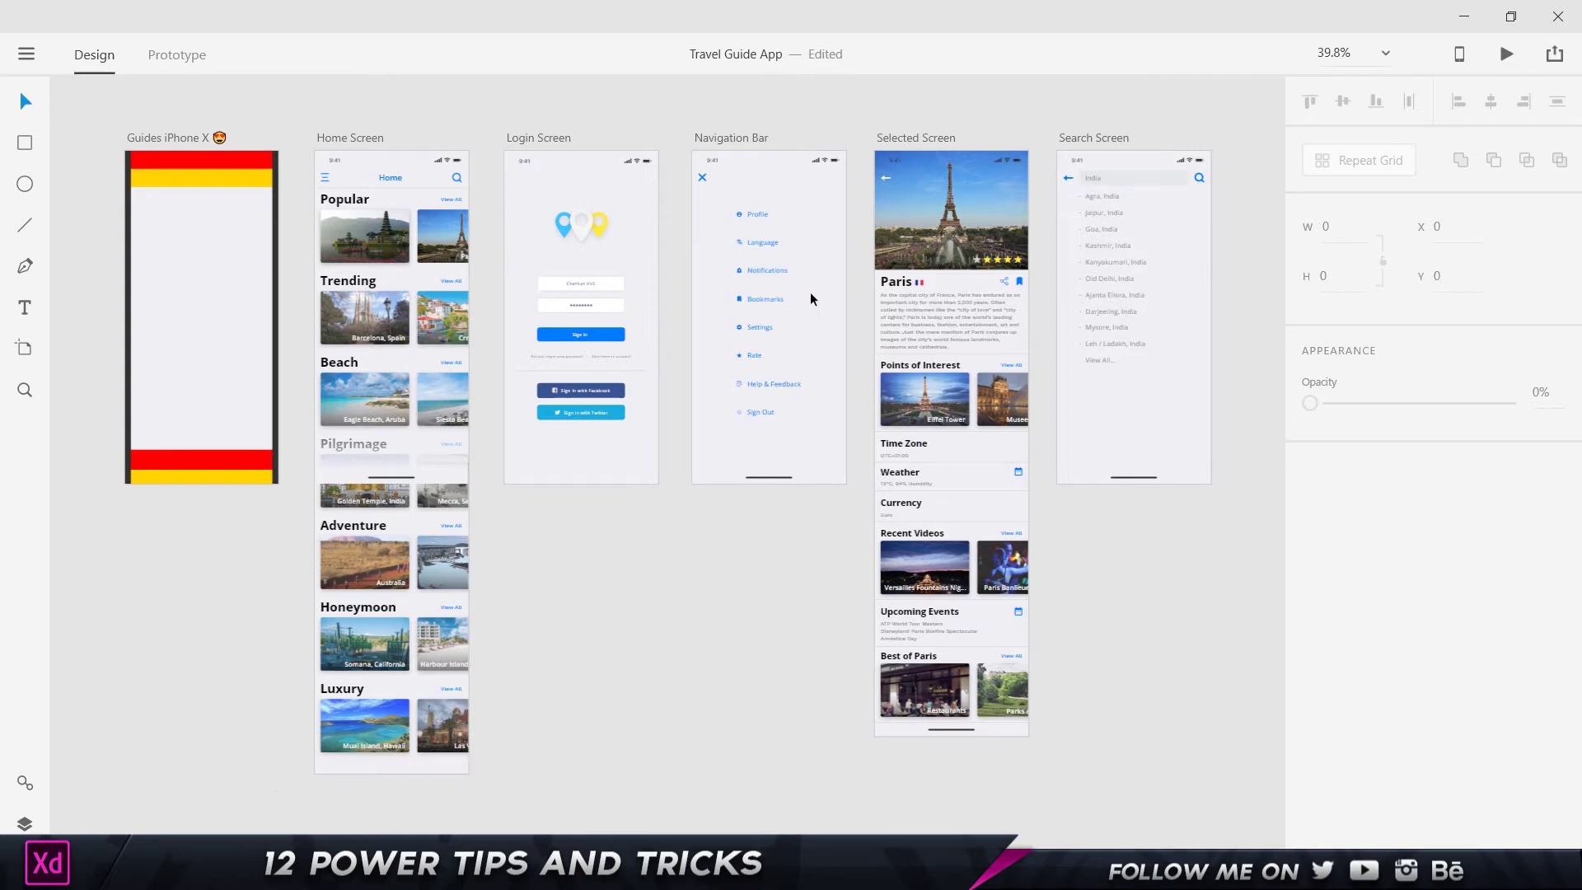
scroll(798, 280, up, 5)
drag(799, 279, 767, 290)
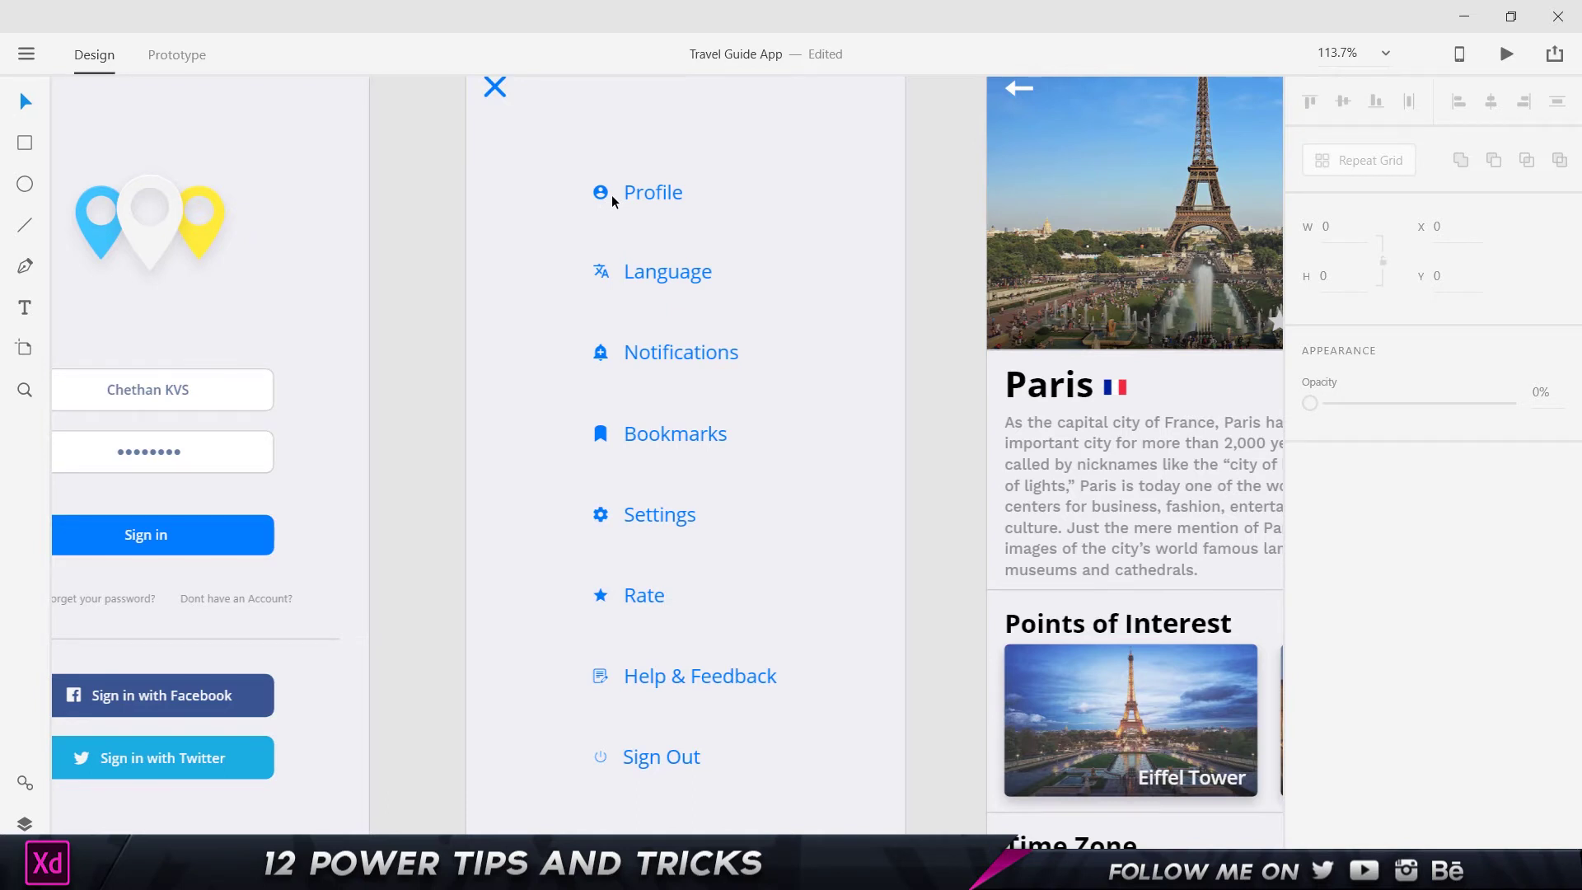
key(ctrl+0)
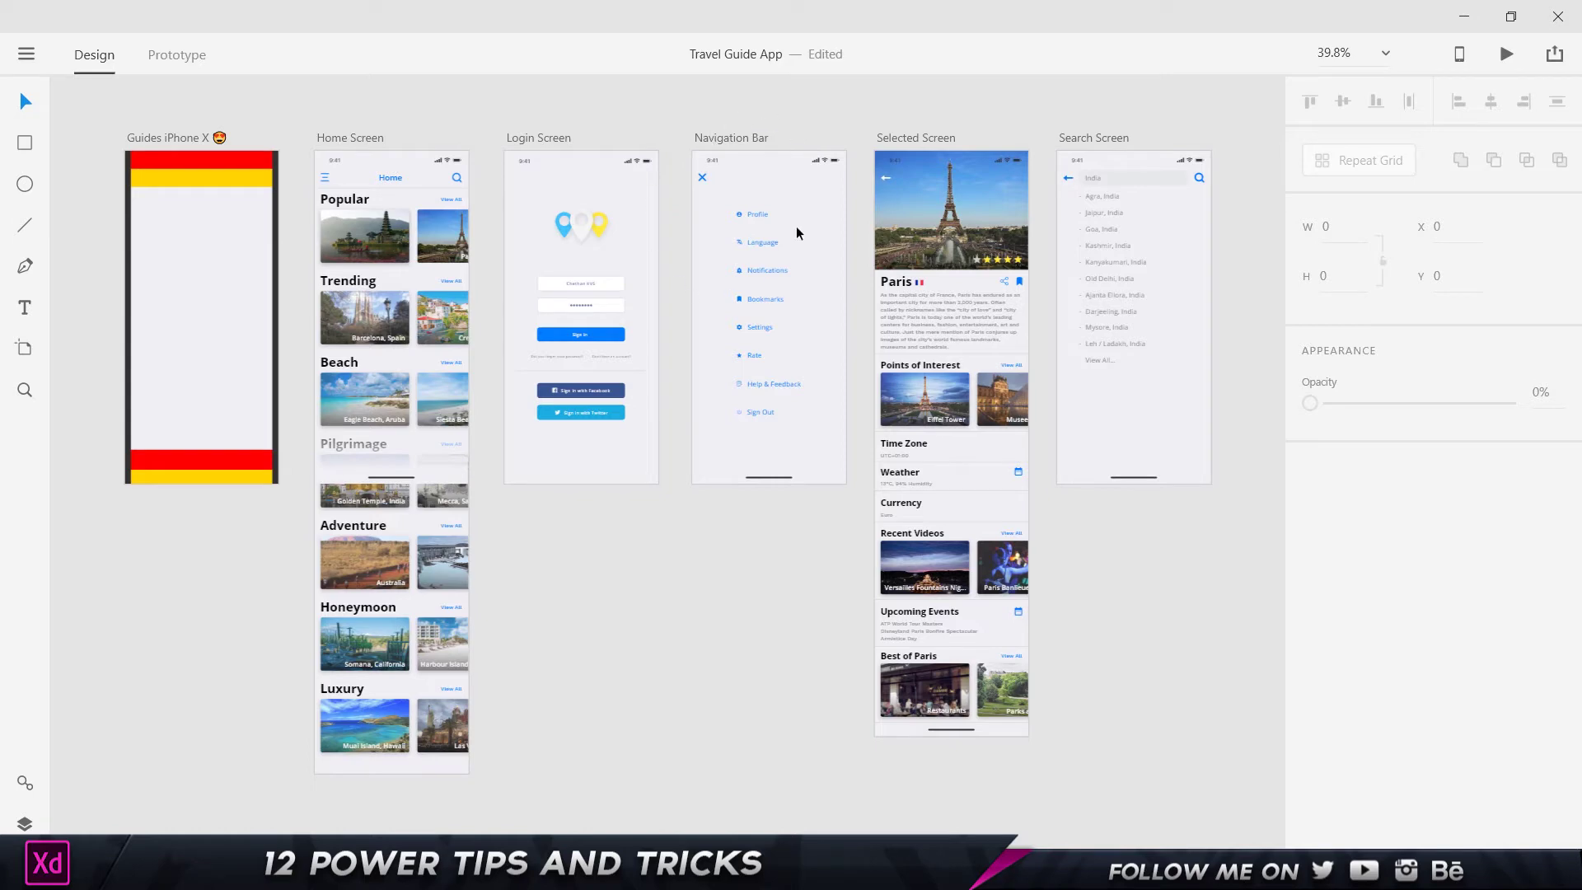
scroll(767, 202, up, 5)
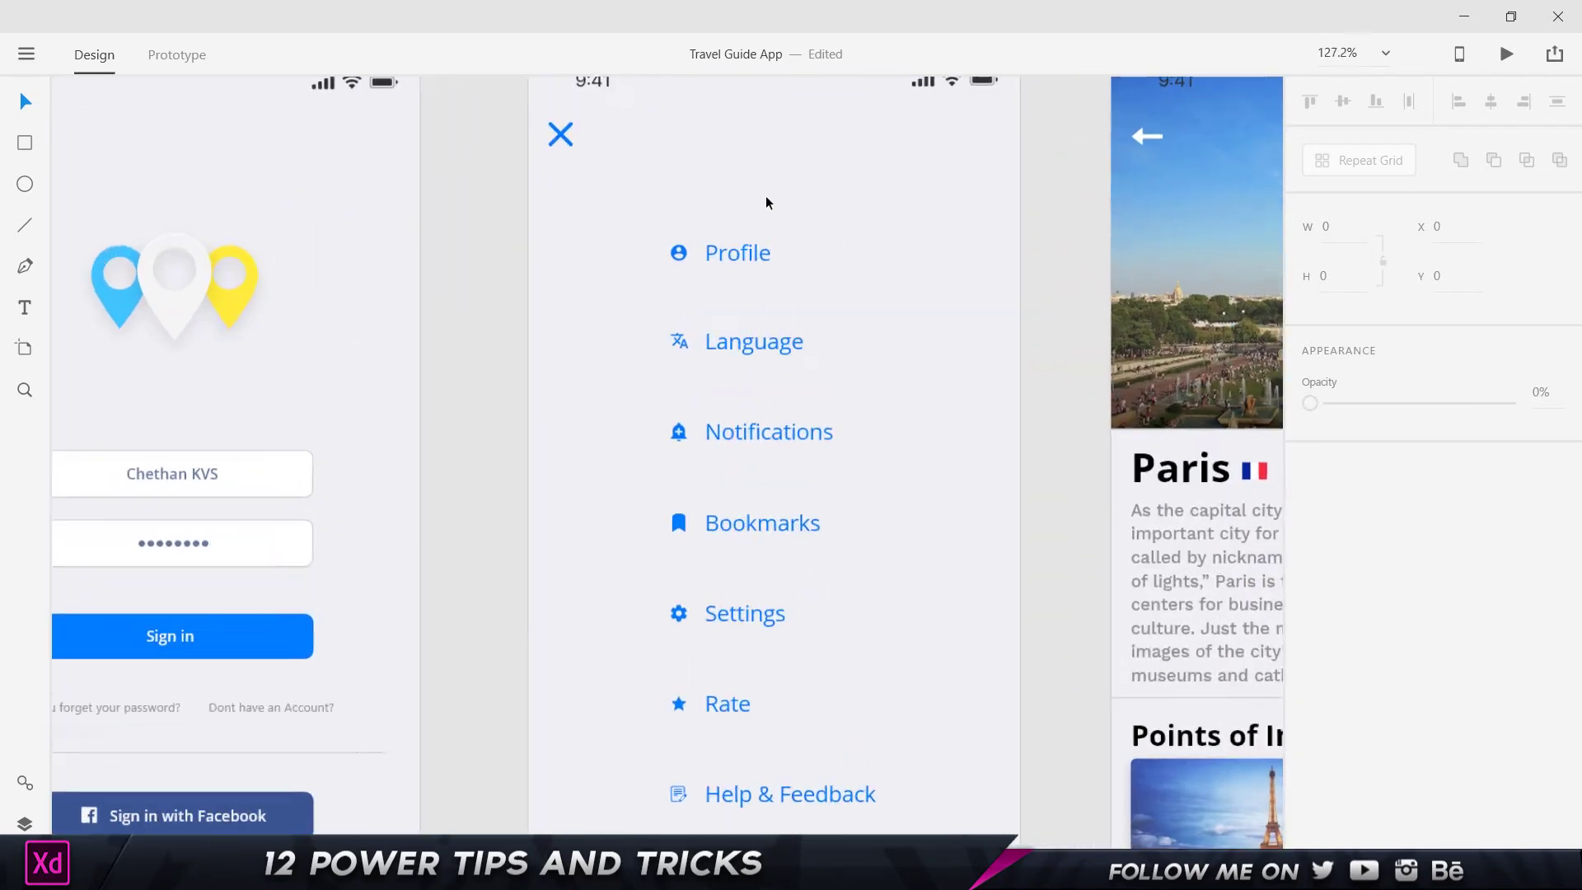
scroll(766, 202, up, 2)
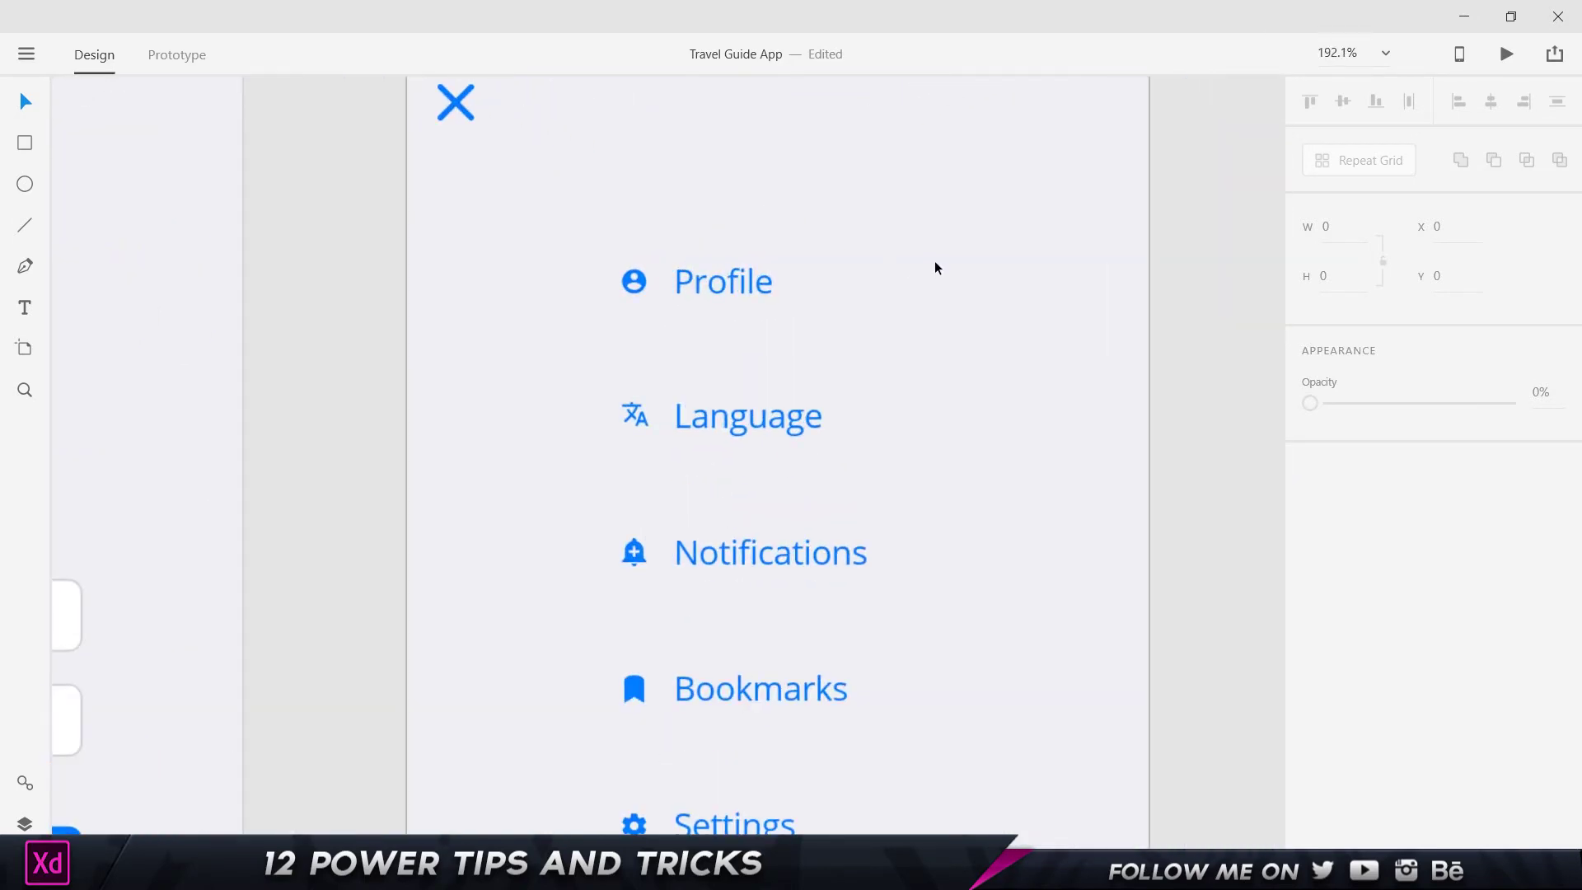
scroll(935, 268, down, 4)
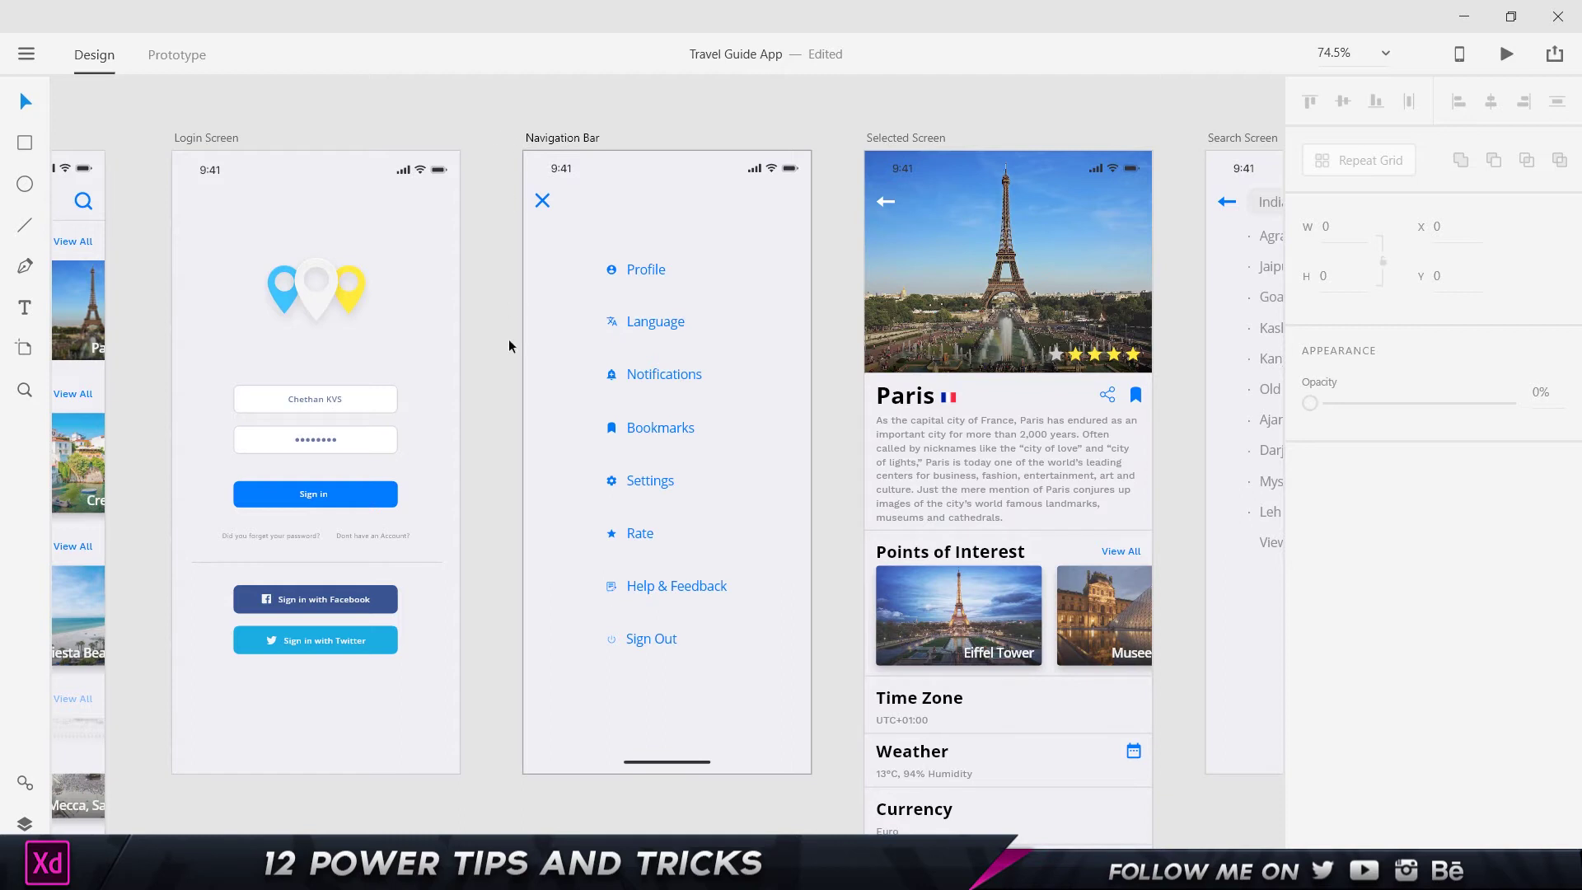
Fit the view to the selected "Profile" text, and then to the text together with its profile icon
click(641, 270)
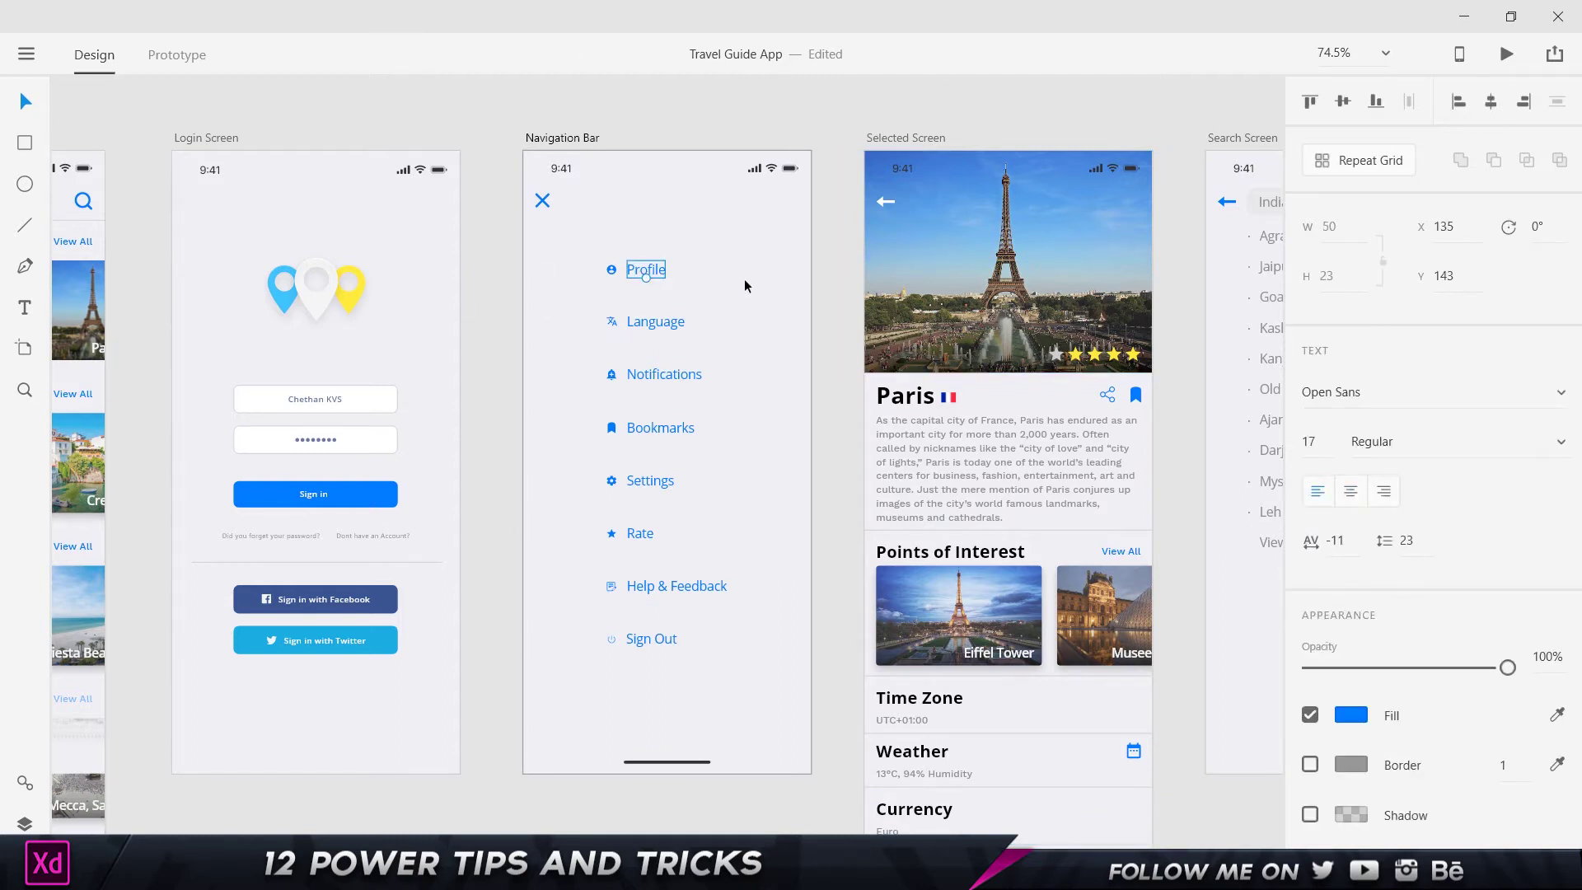
key(ctrl+3)
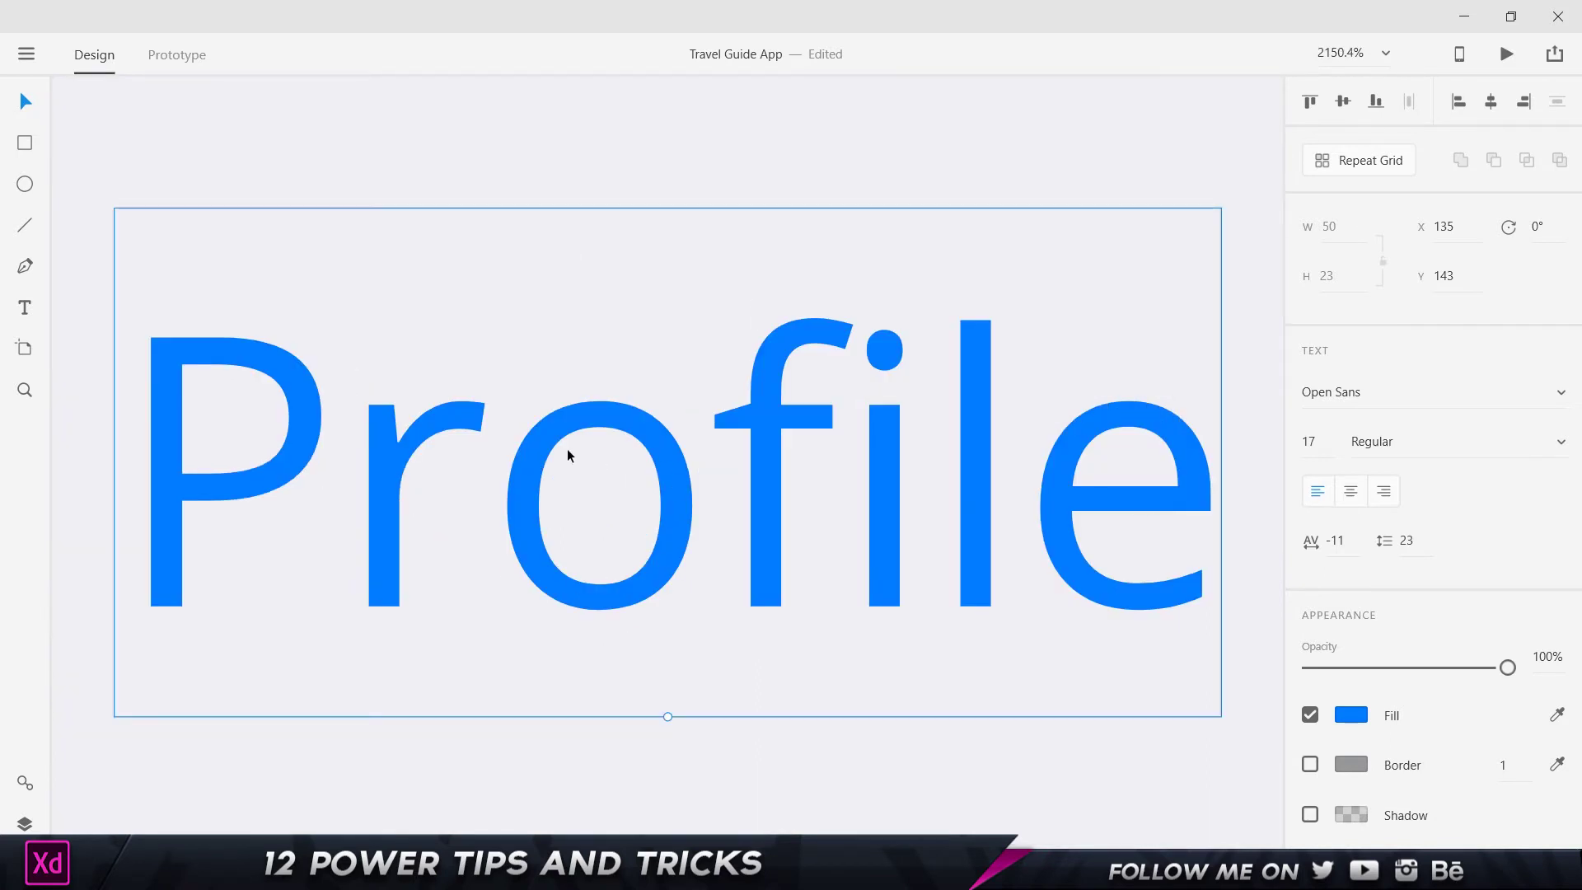
scroll(568, 456, down, 5)
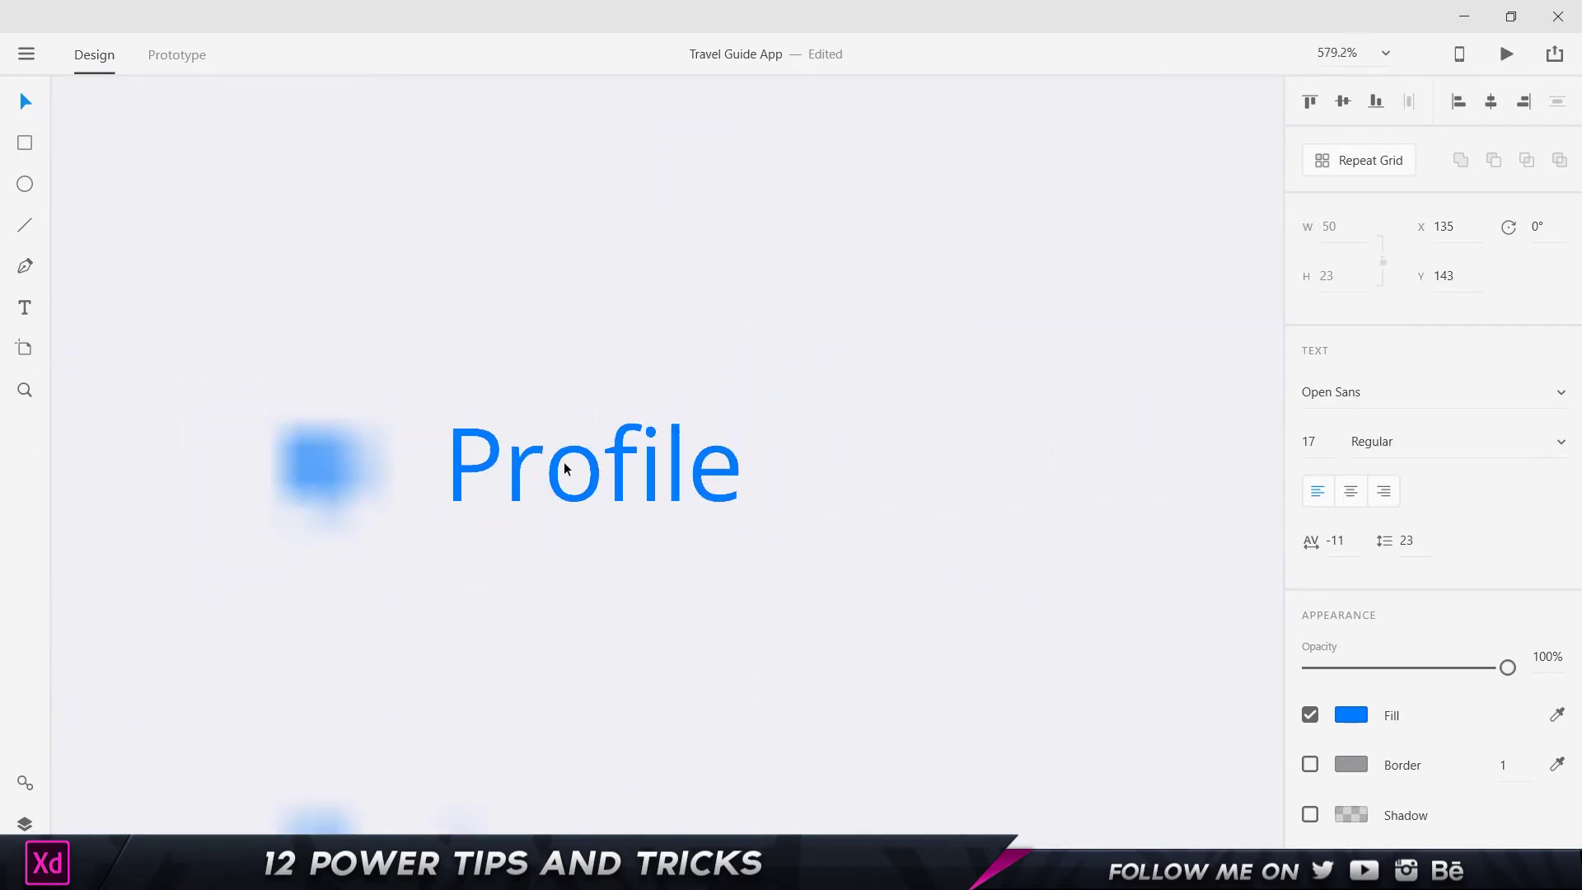
shift+click(345, 464)
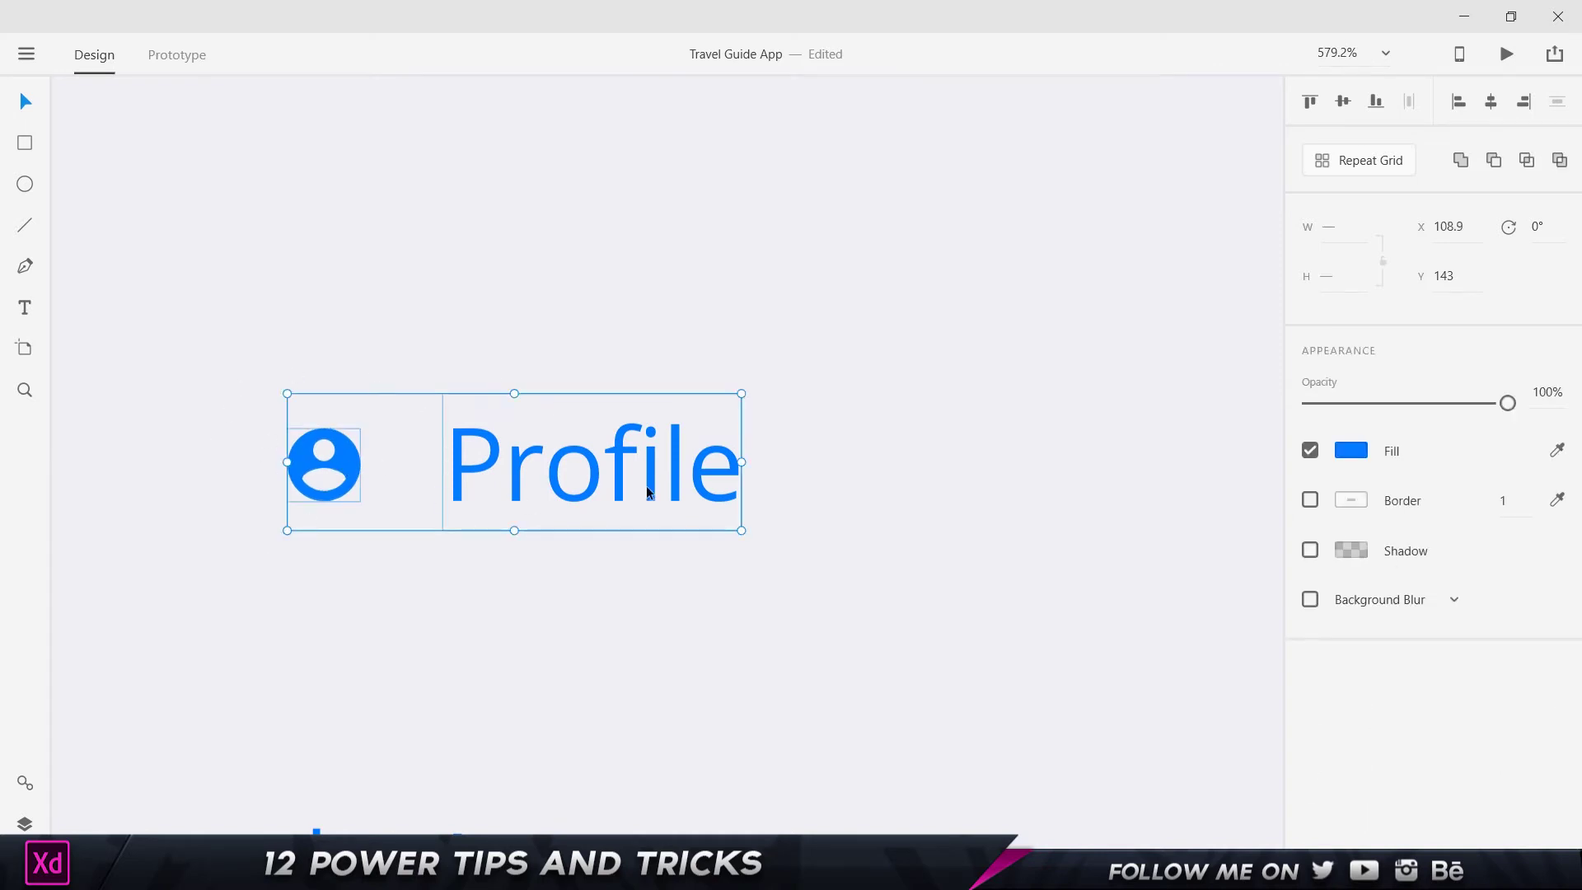
key(ctrl+3)
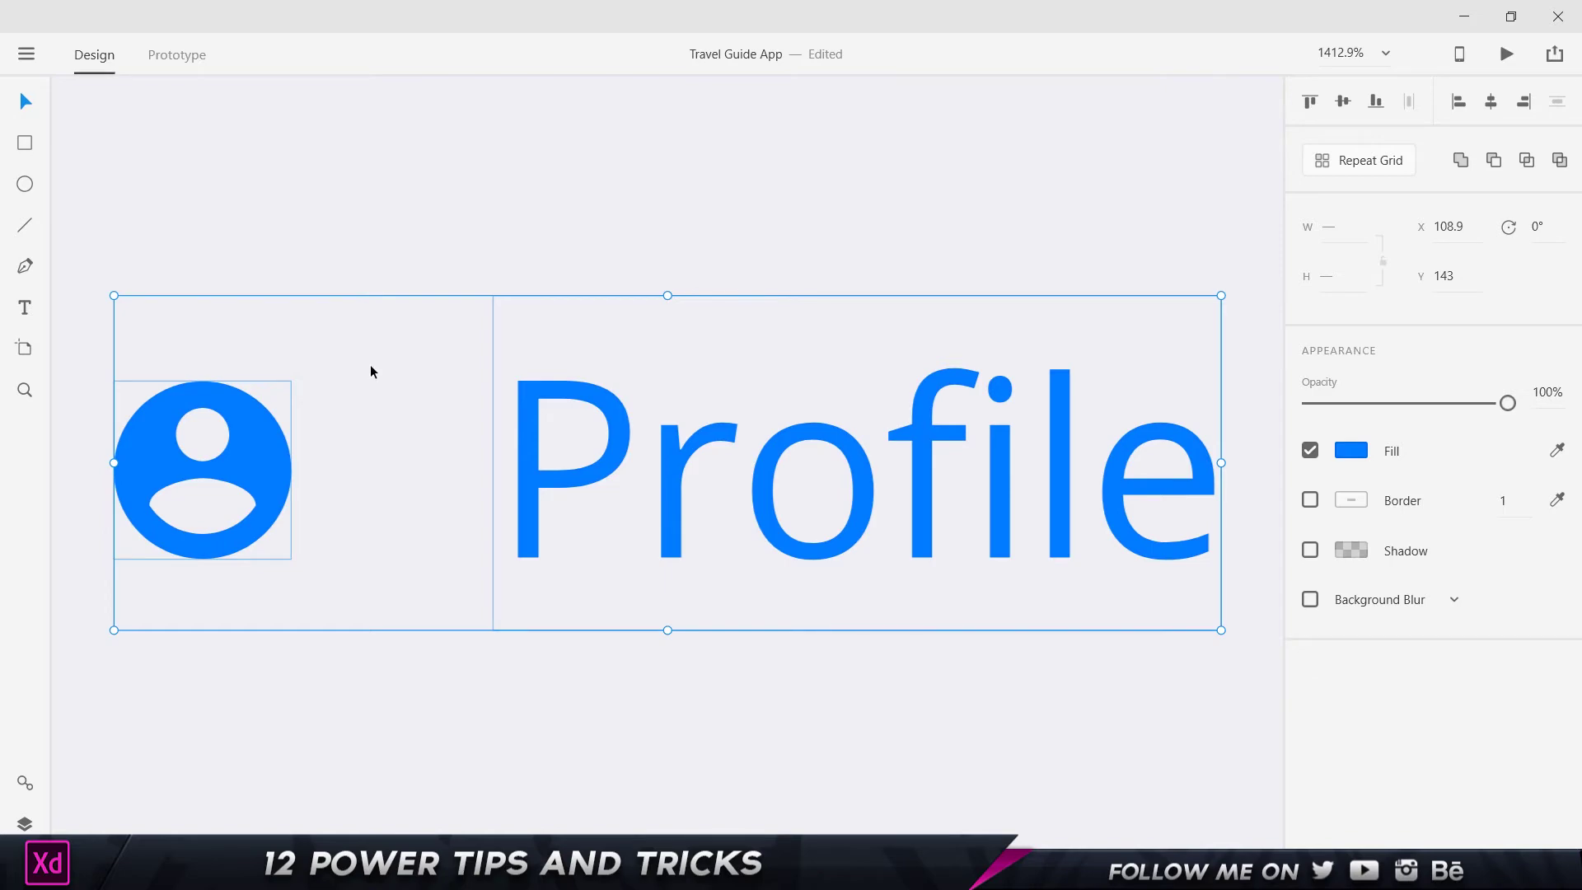
Select the Navigation Bar, Search Screen and Selected Screen artboards together, fit the view to them, and clear the selection
scroll(371, 372, down, 10)
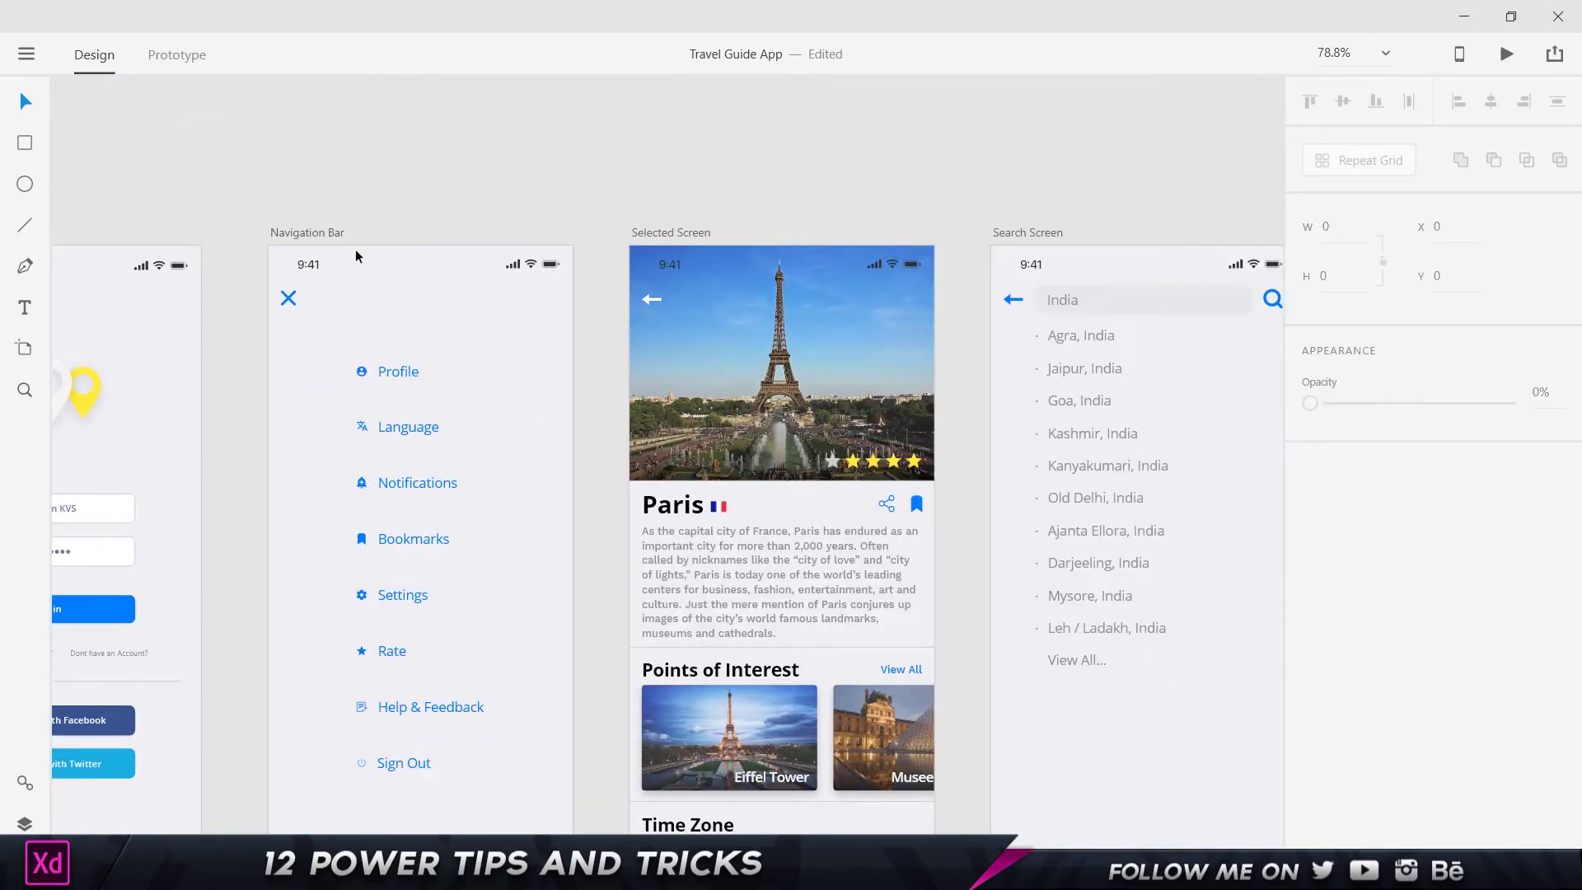
click(272, 235)
shift+click(1012, 235)
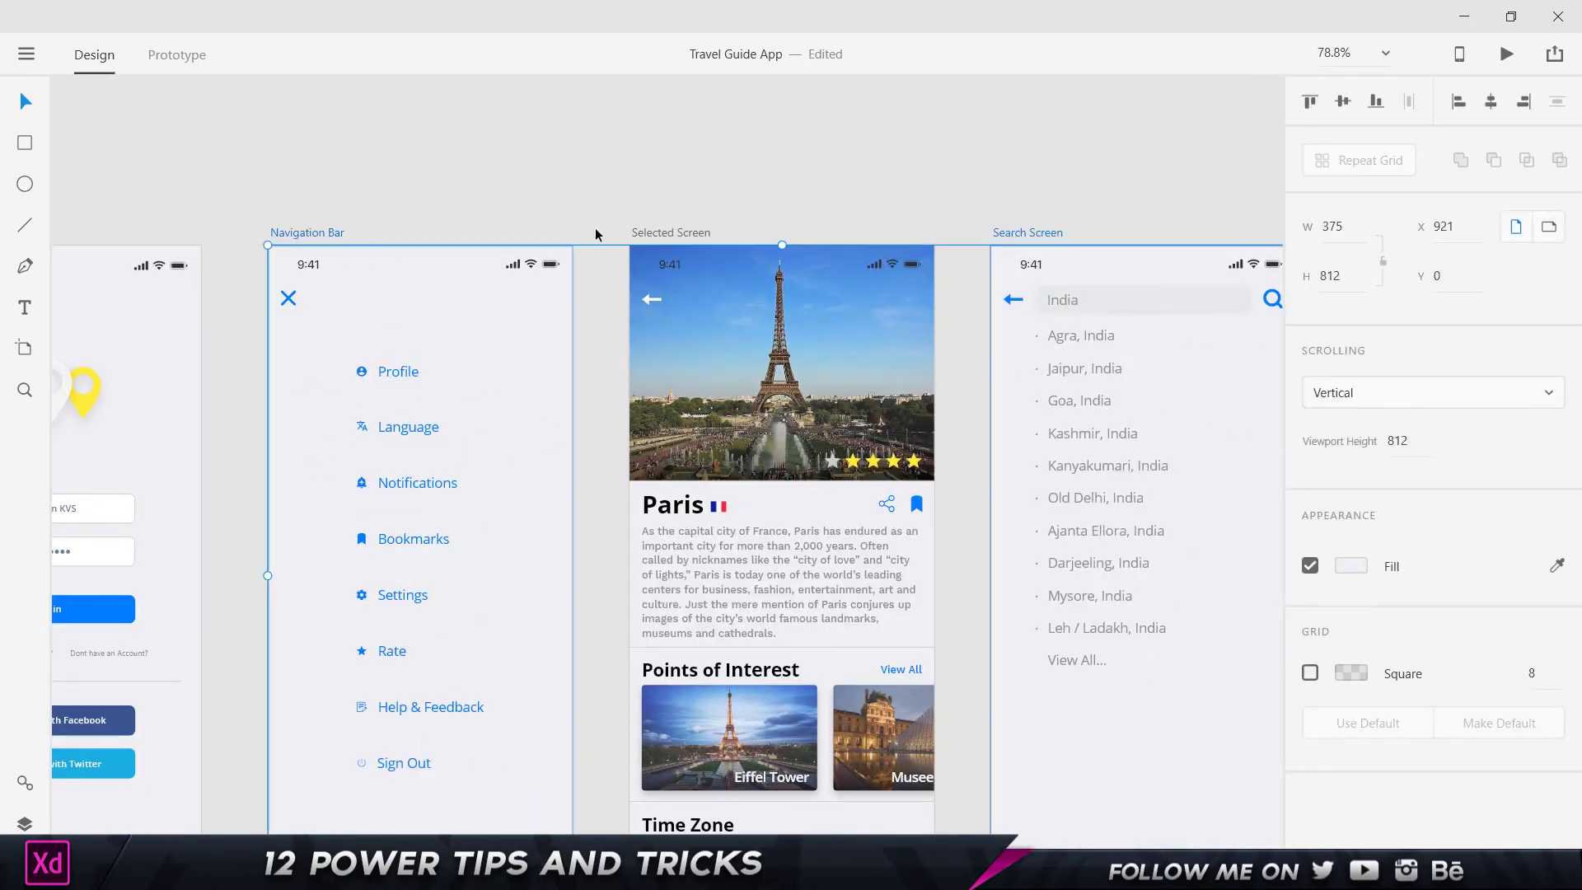
shift+click(643, 237)
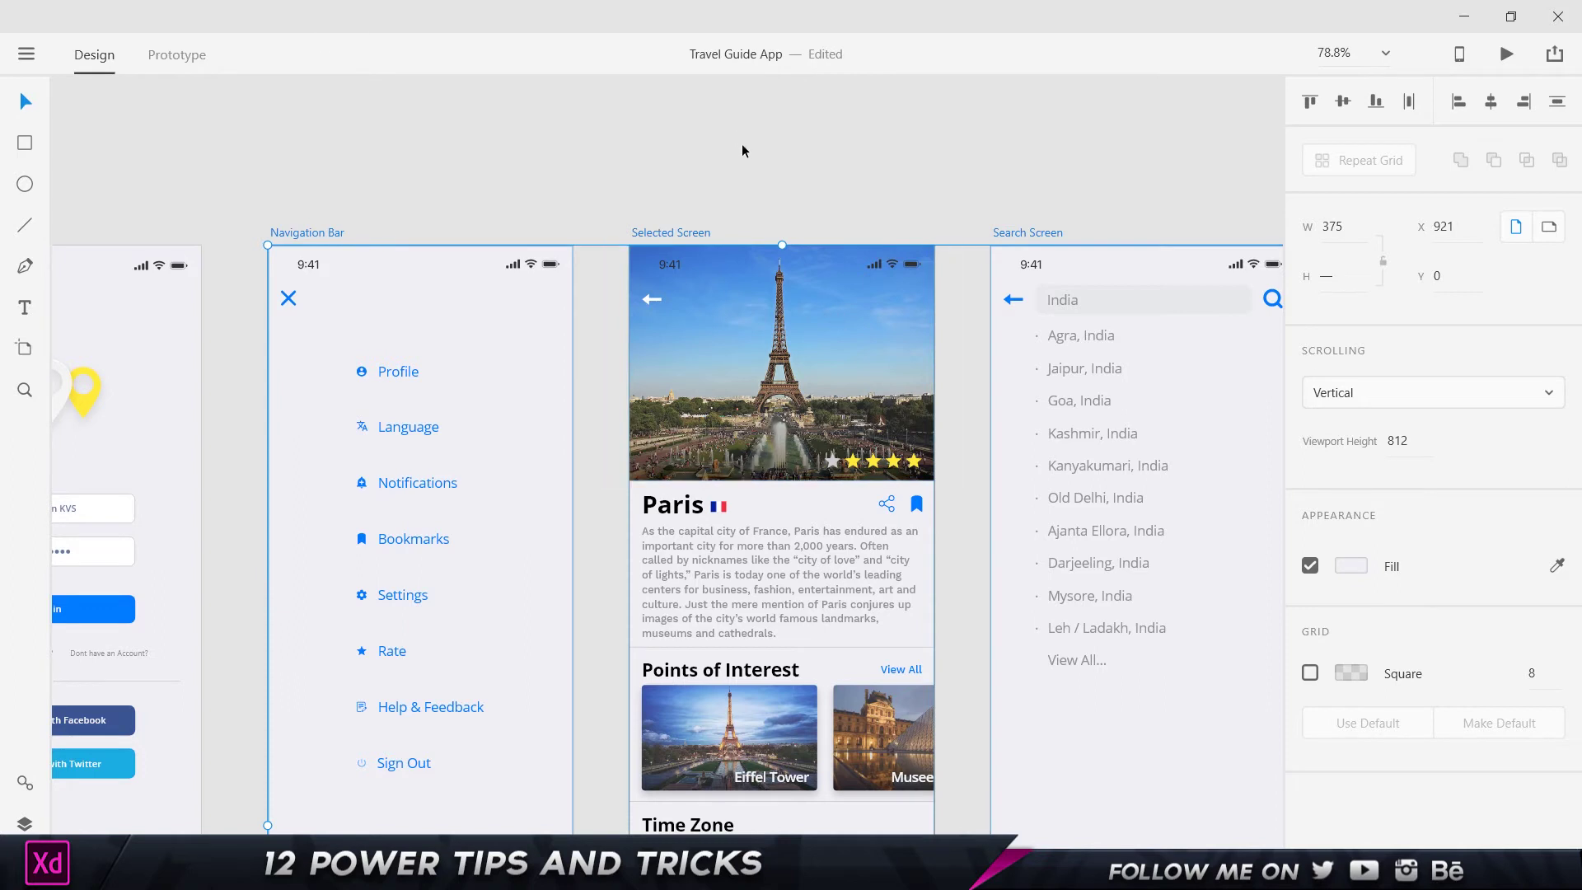
key(ctrl+3)
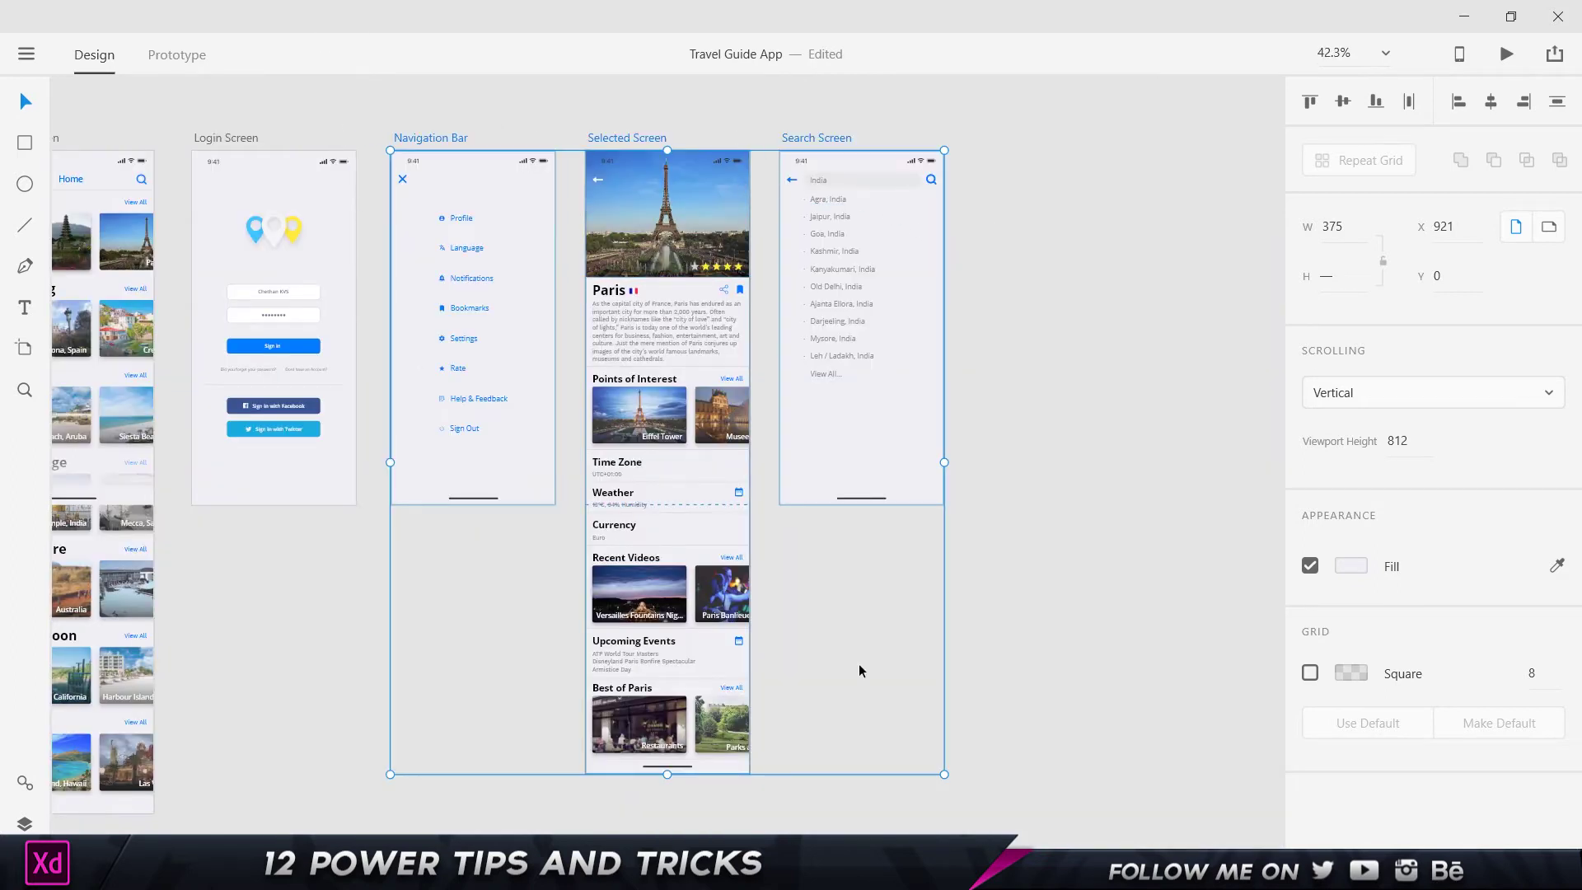
click(409, 110)
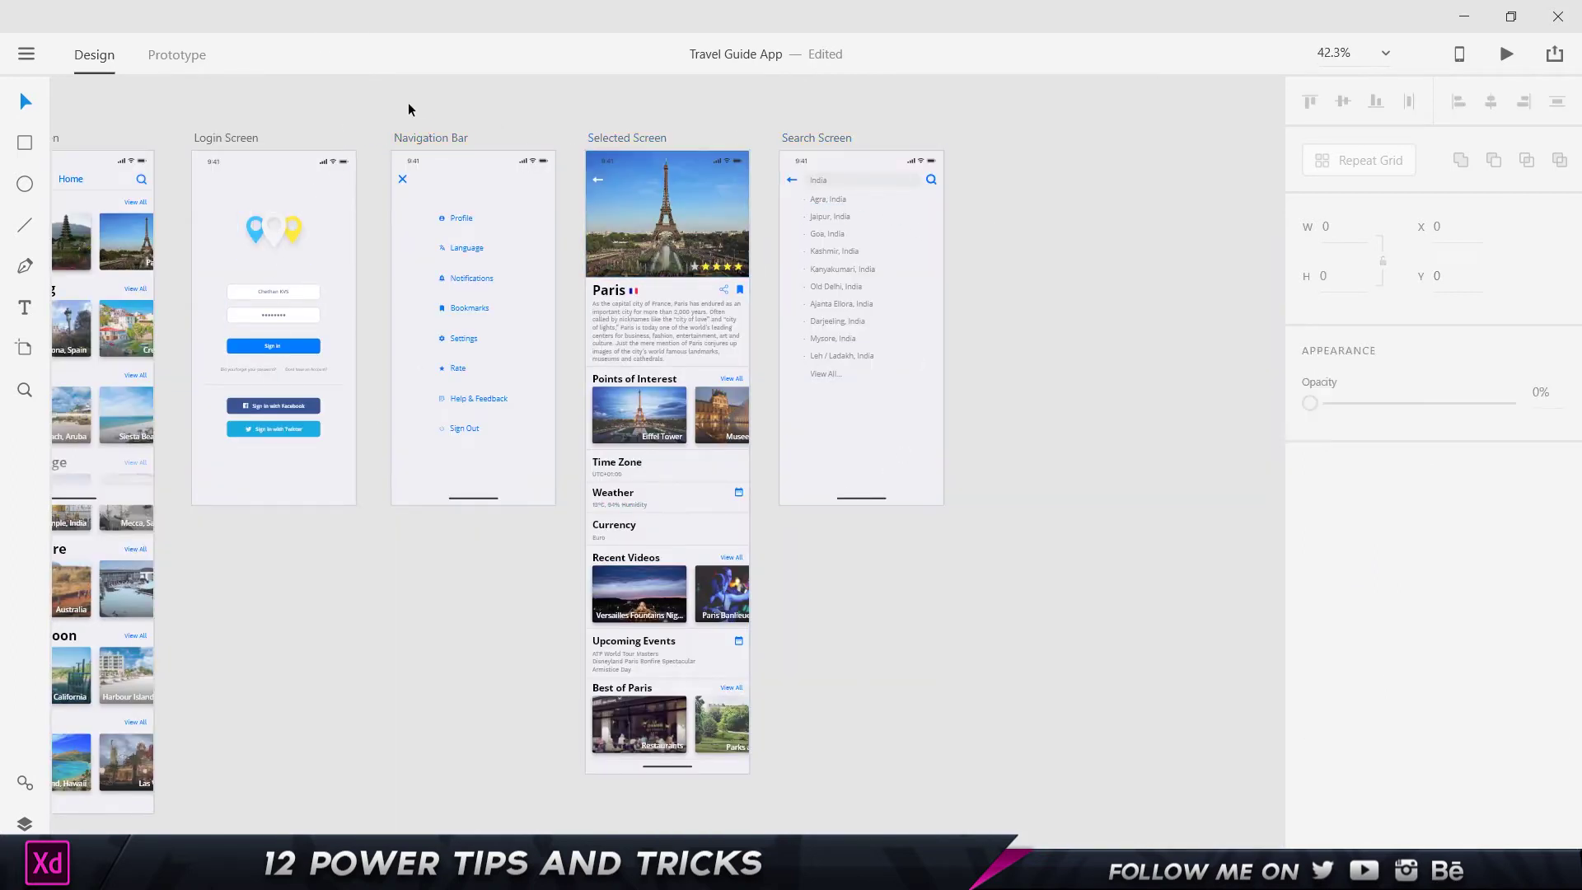
Select the Login Screen and Navigation Bar artboards together and fit the view to them
click(217, 139)
shift+click(439, 137)
key(ctrl+3)
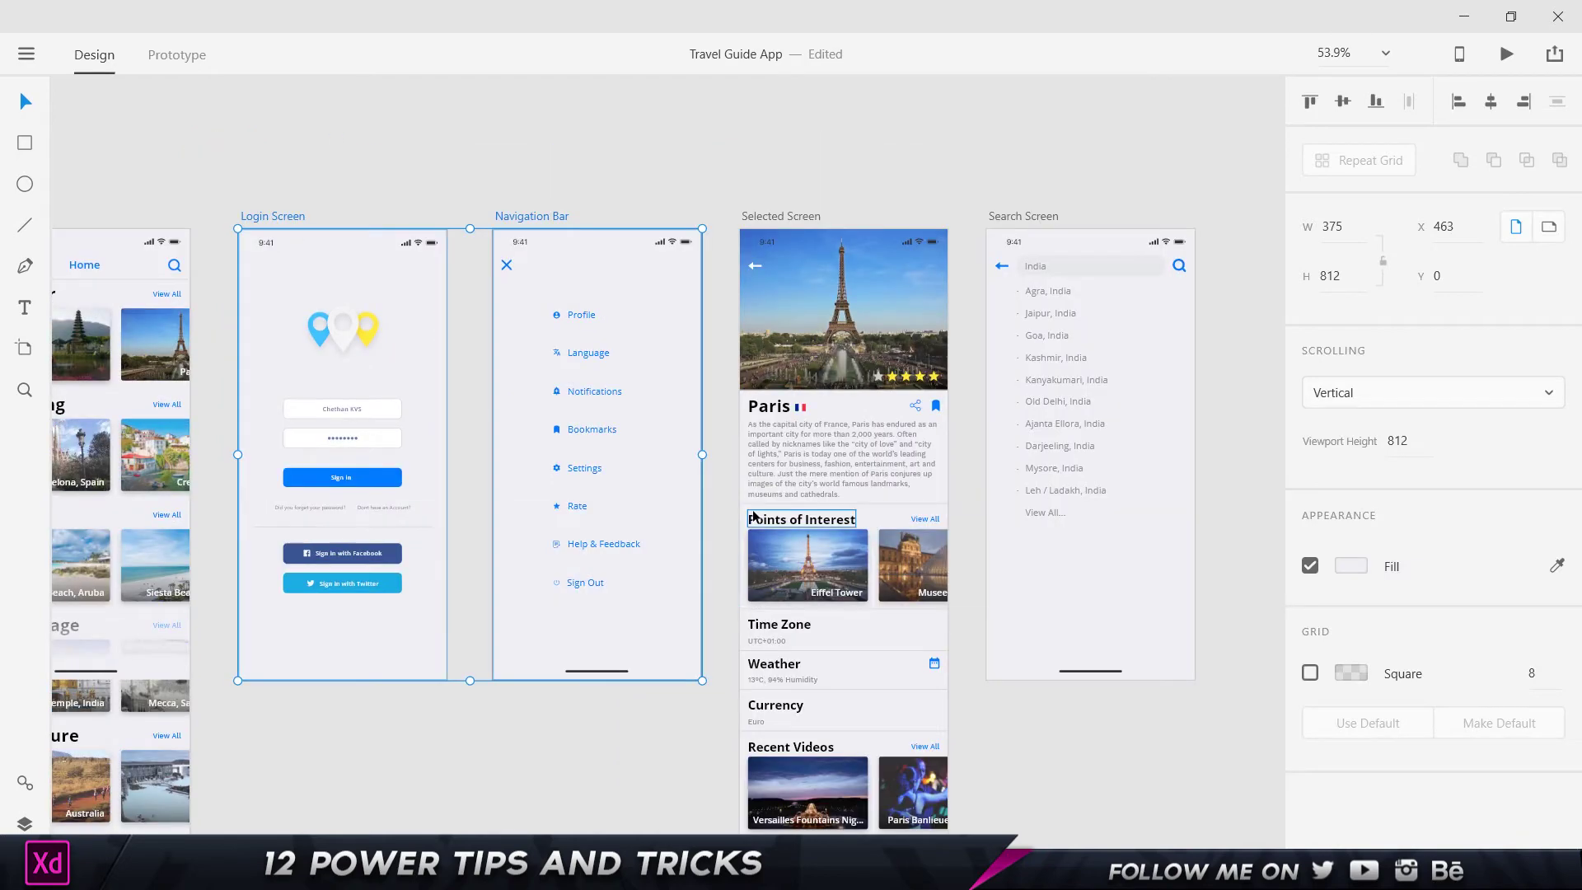
key(ctrl+3)
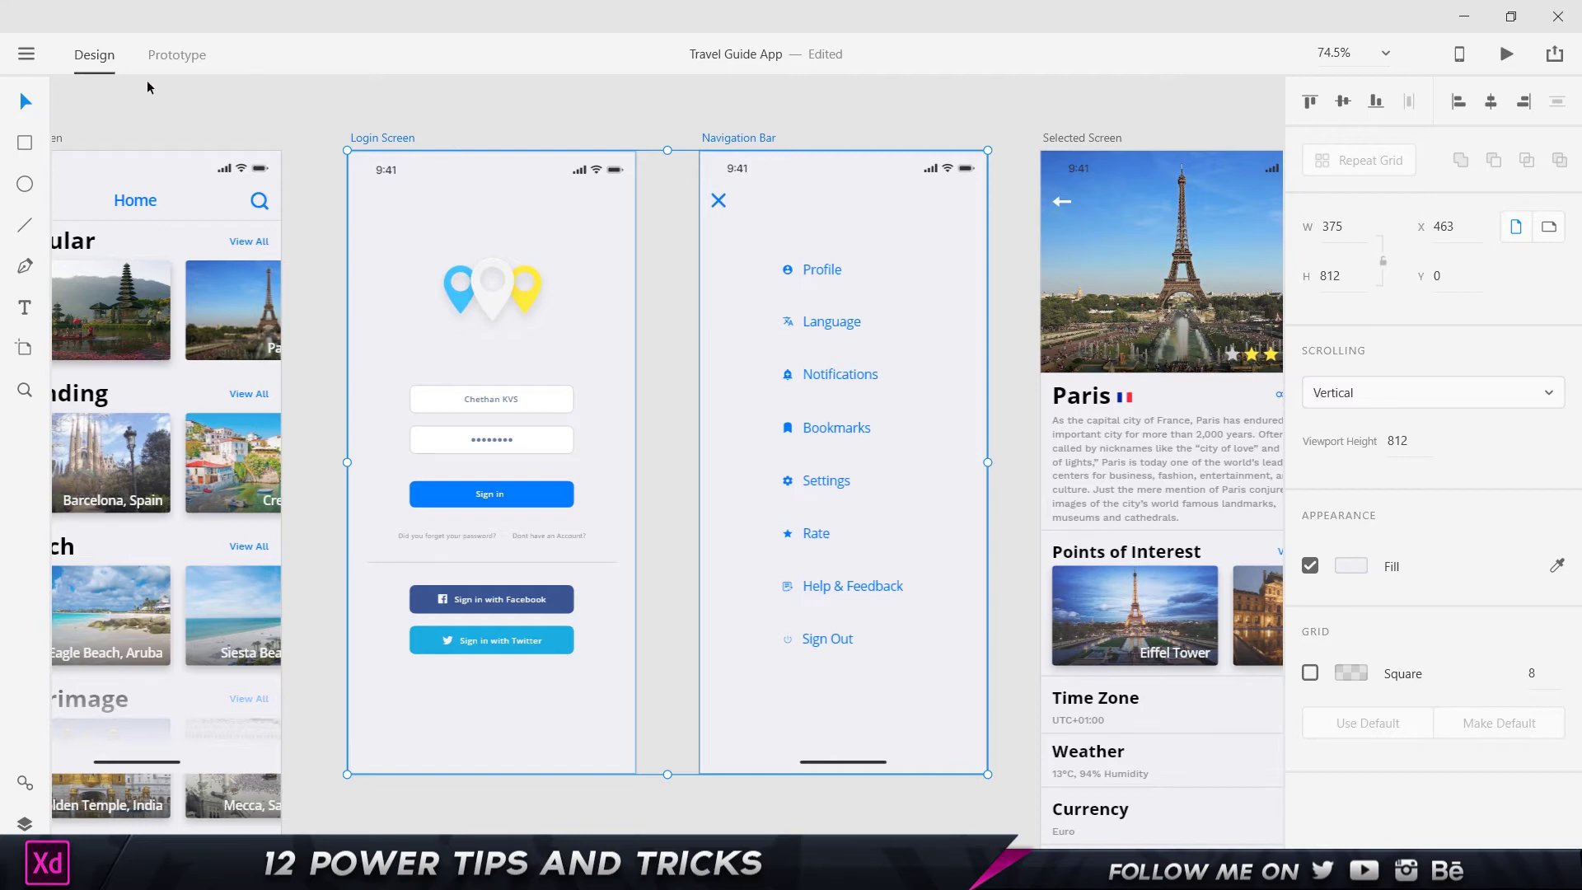
Switch to prototyping and link the Guides iPhone X artboard to the Home Screen
click(178, 56)
scroll(359, 102, down, 2)
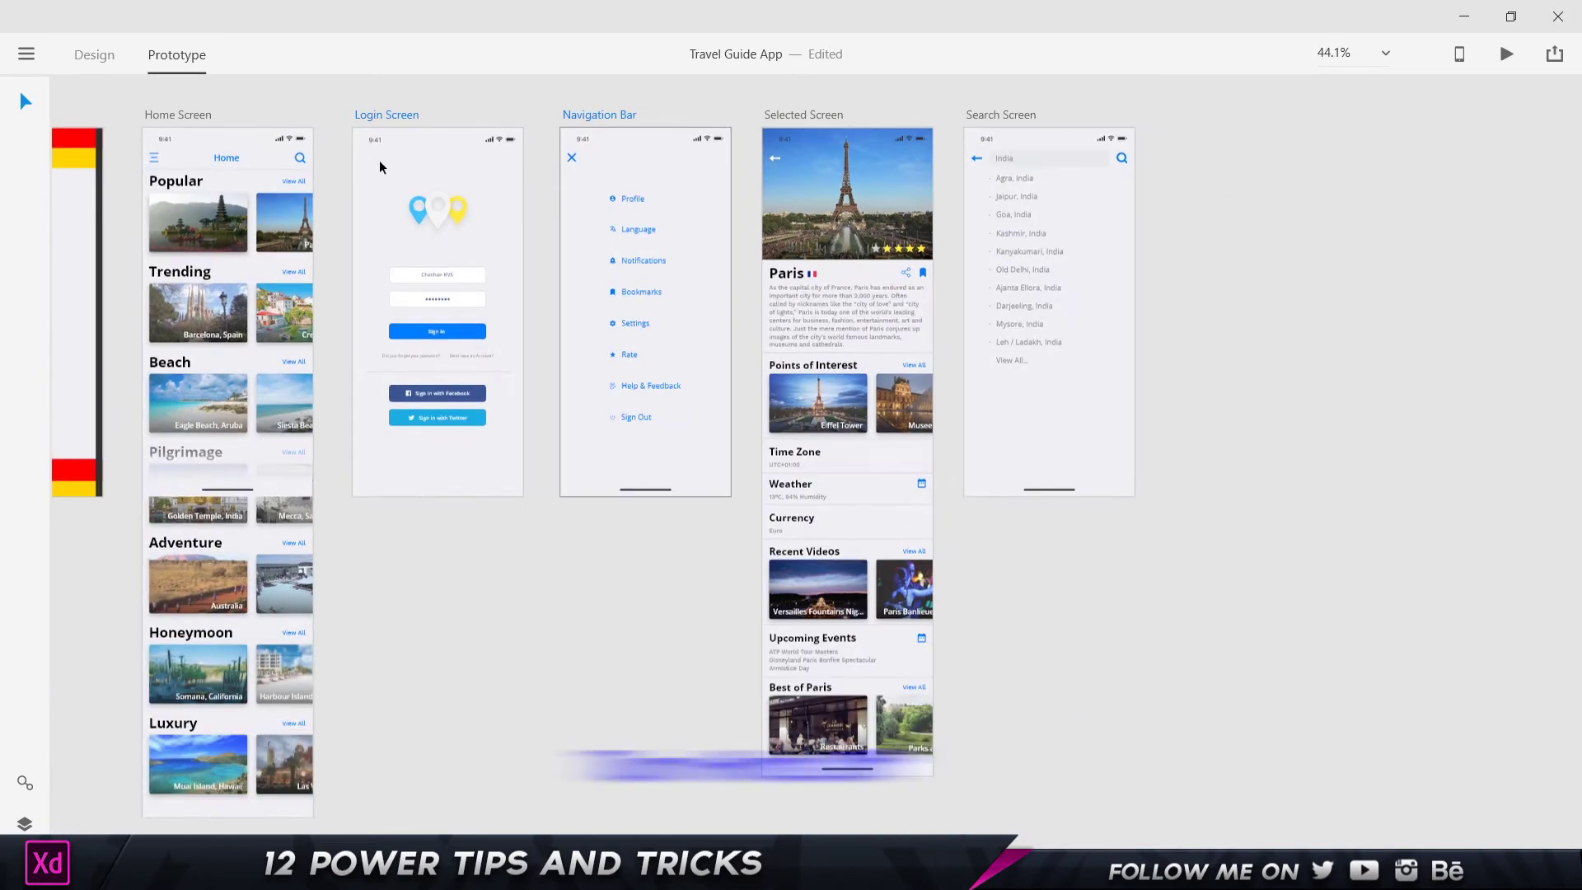
scroll(494, 124, left, 3)
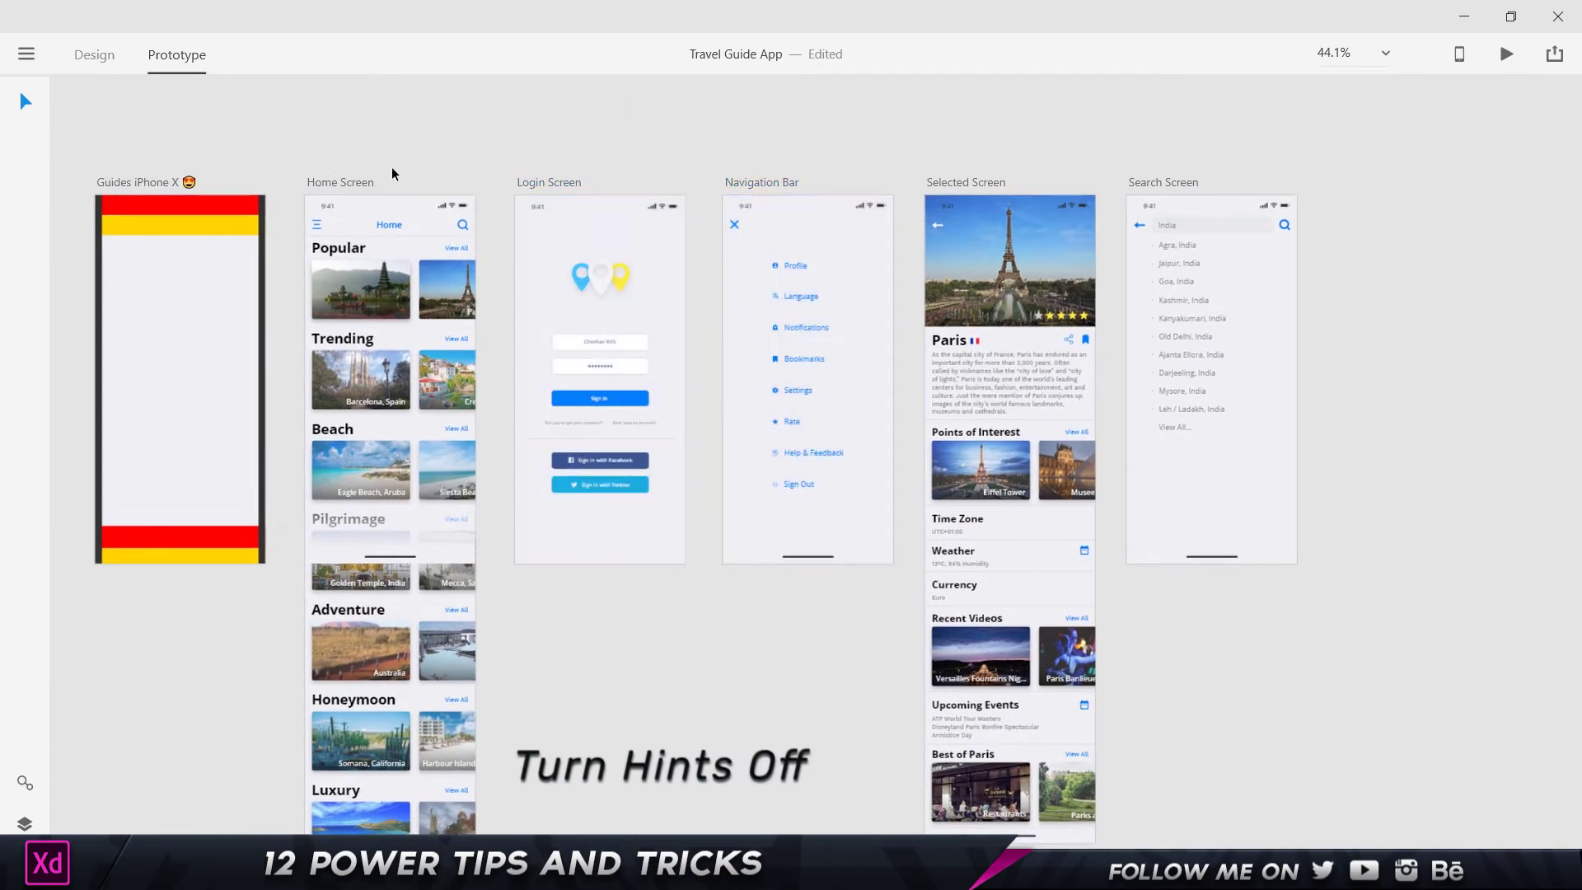
click(196, 240)
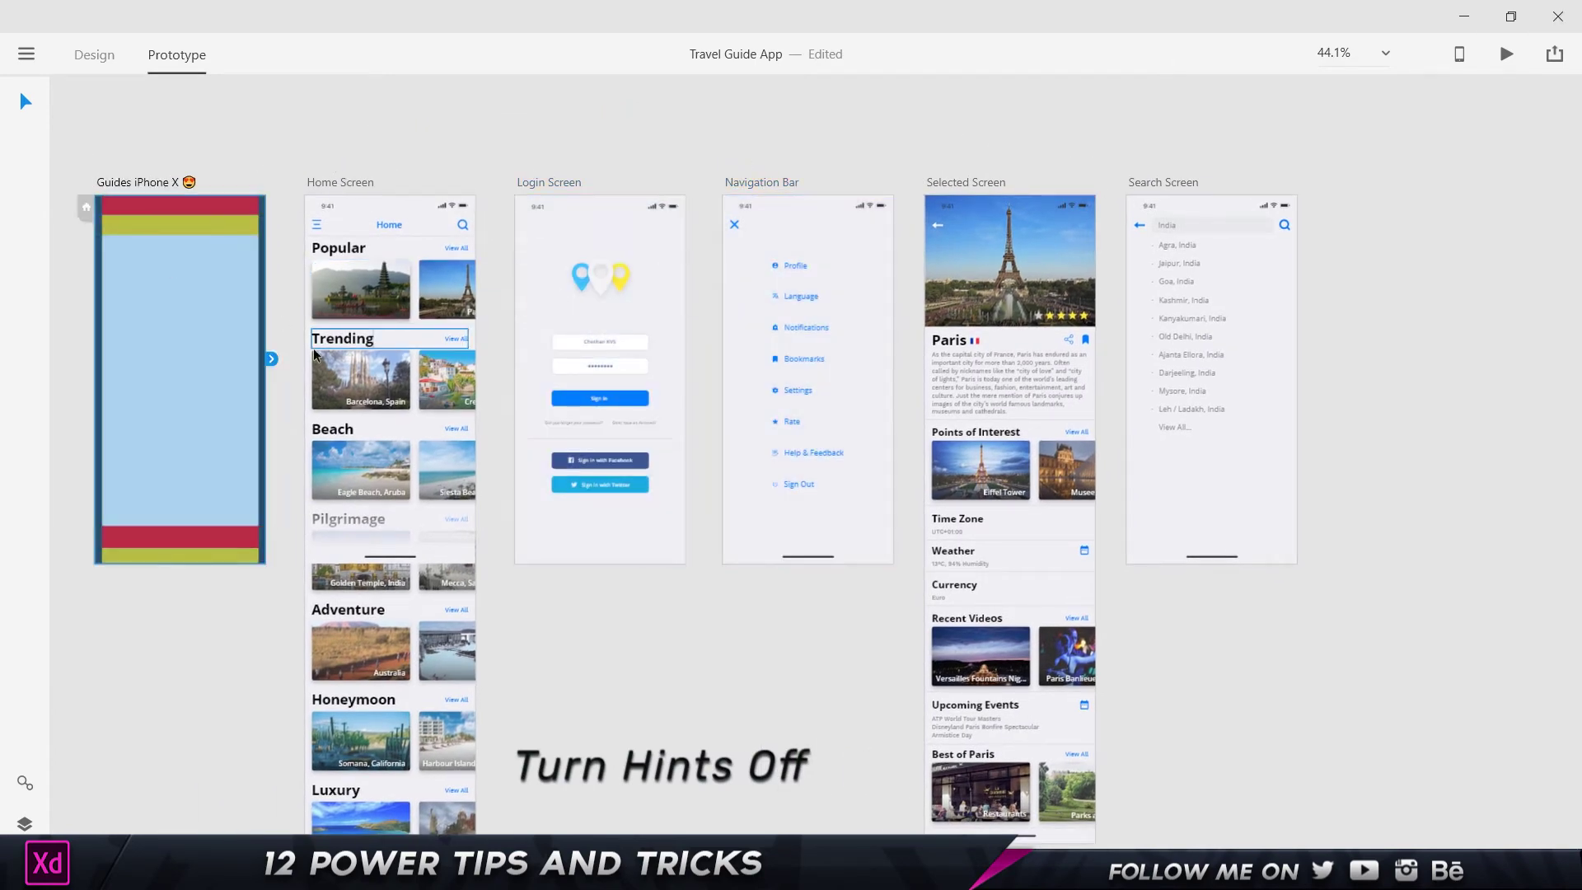
drag(271, 359, 371, 540)
click(633, 721)
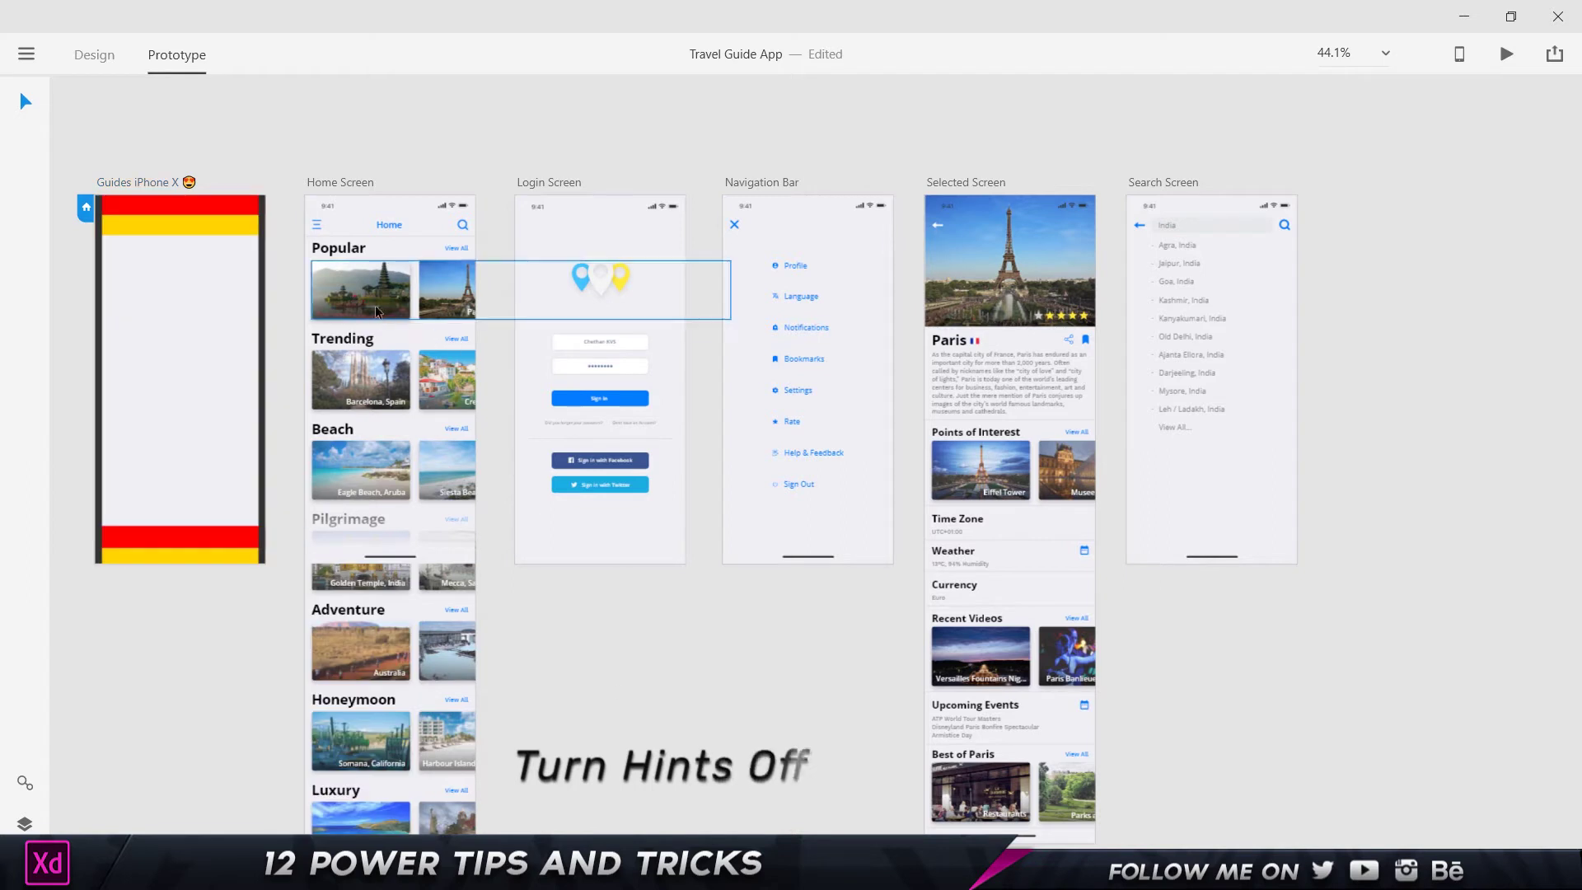
Add a prototype link starting from the Popular image row on the Home Screen
drag(484, 524, 545, 461)
click(668, 708)
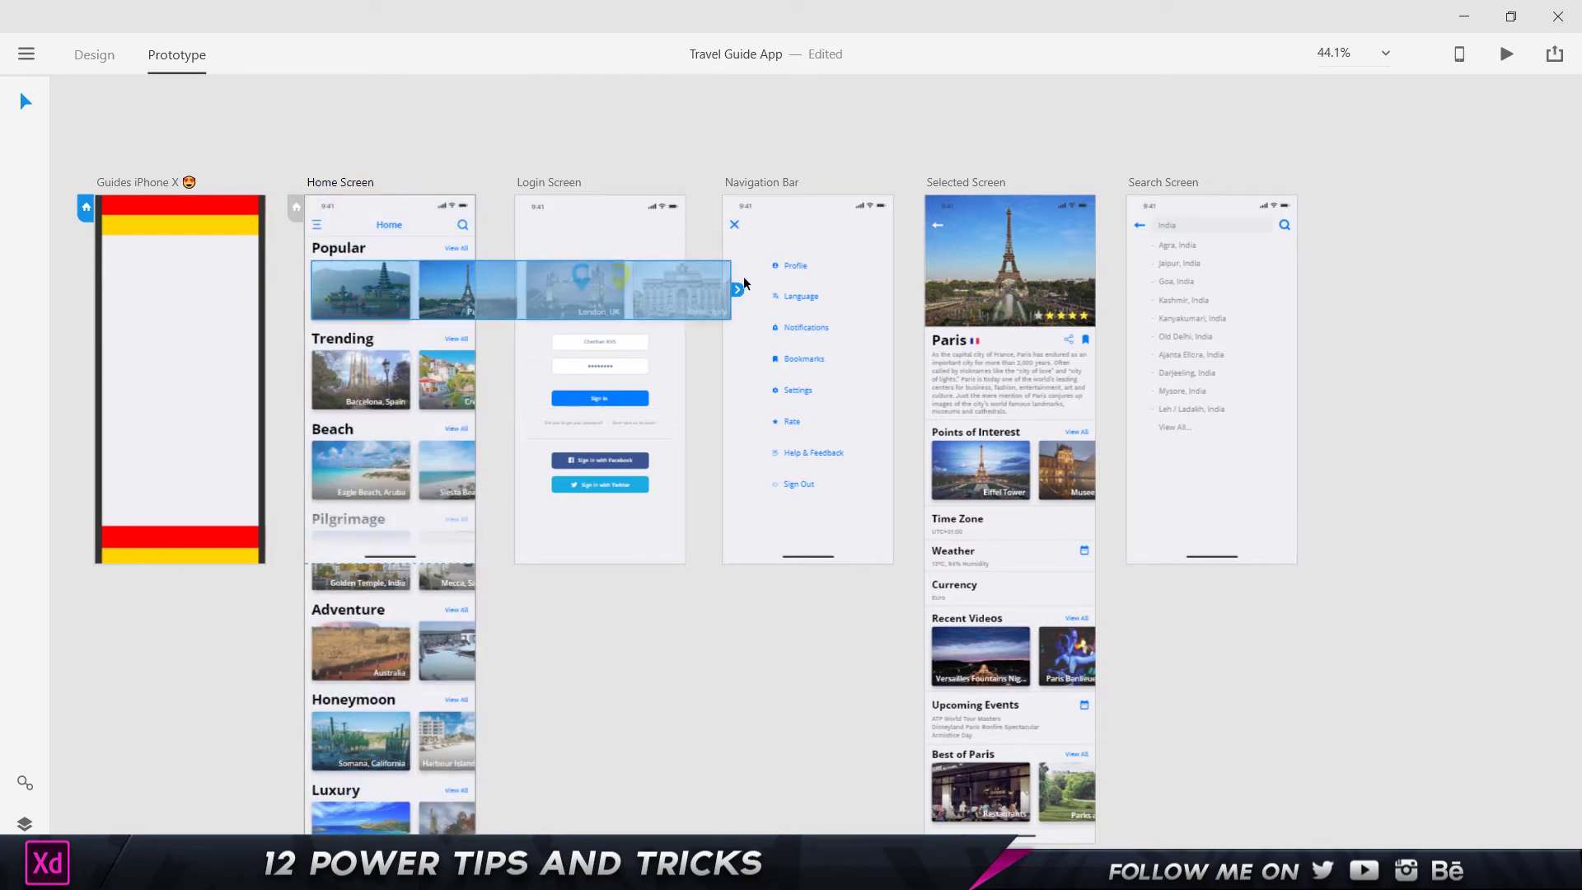
drag(739, 293, 509, 380)
click(656, 695)
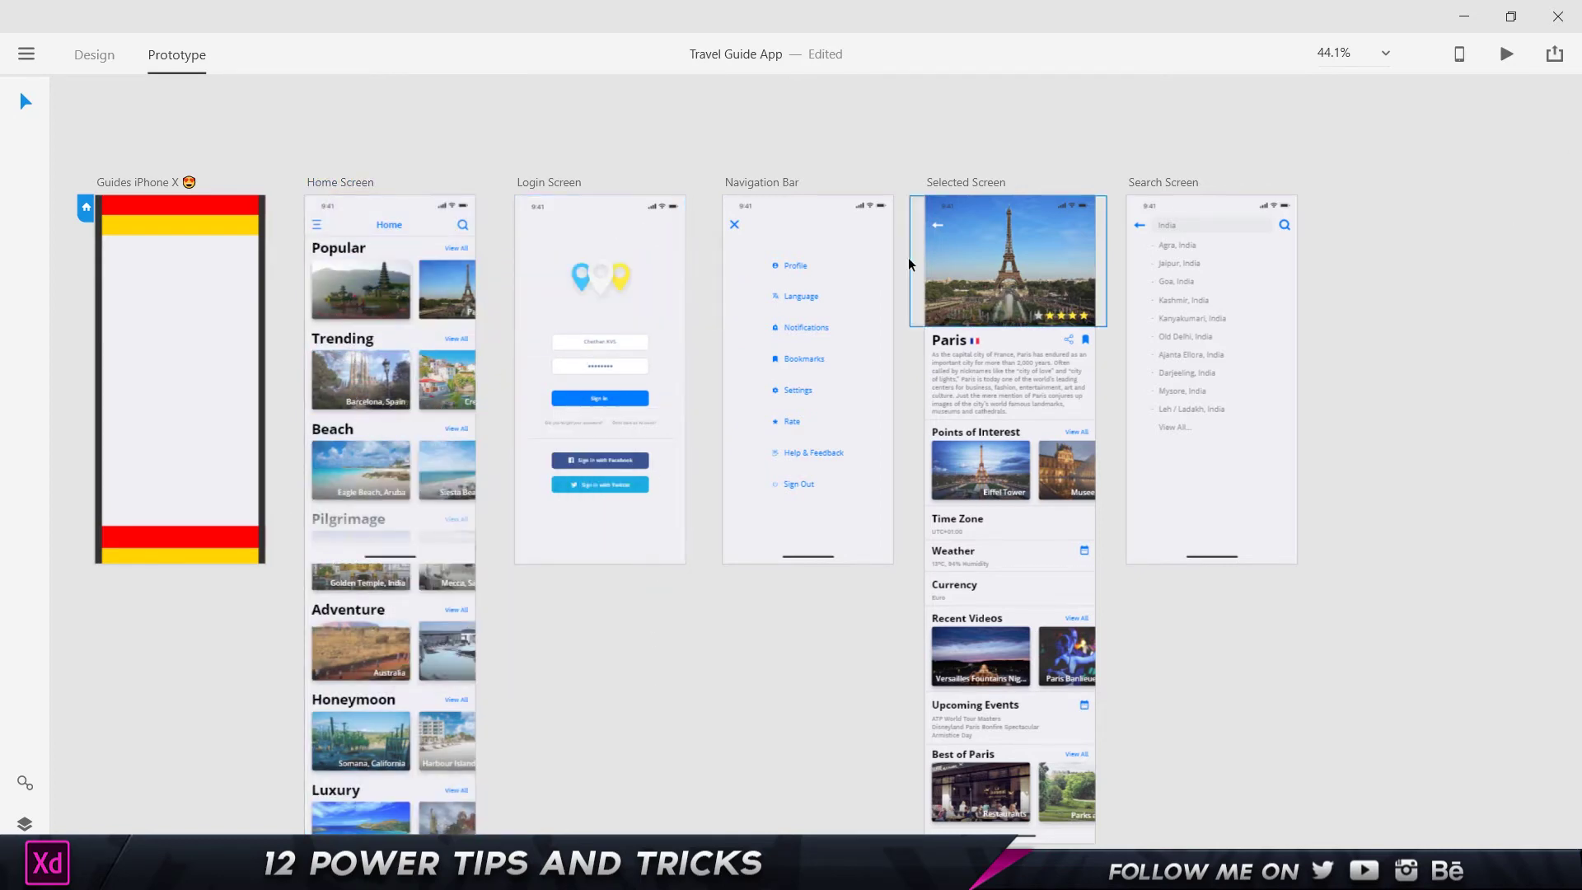
Preview the prototype from the Guides iPhone X artboard and close the preview
click(568, 678)
click(376, 285)
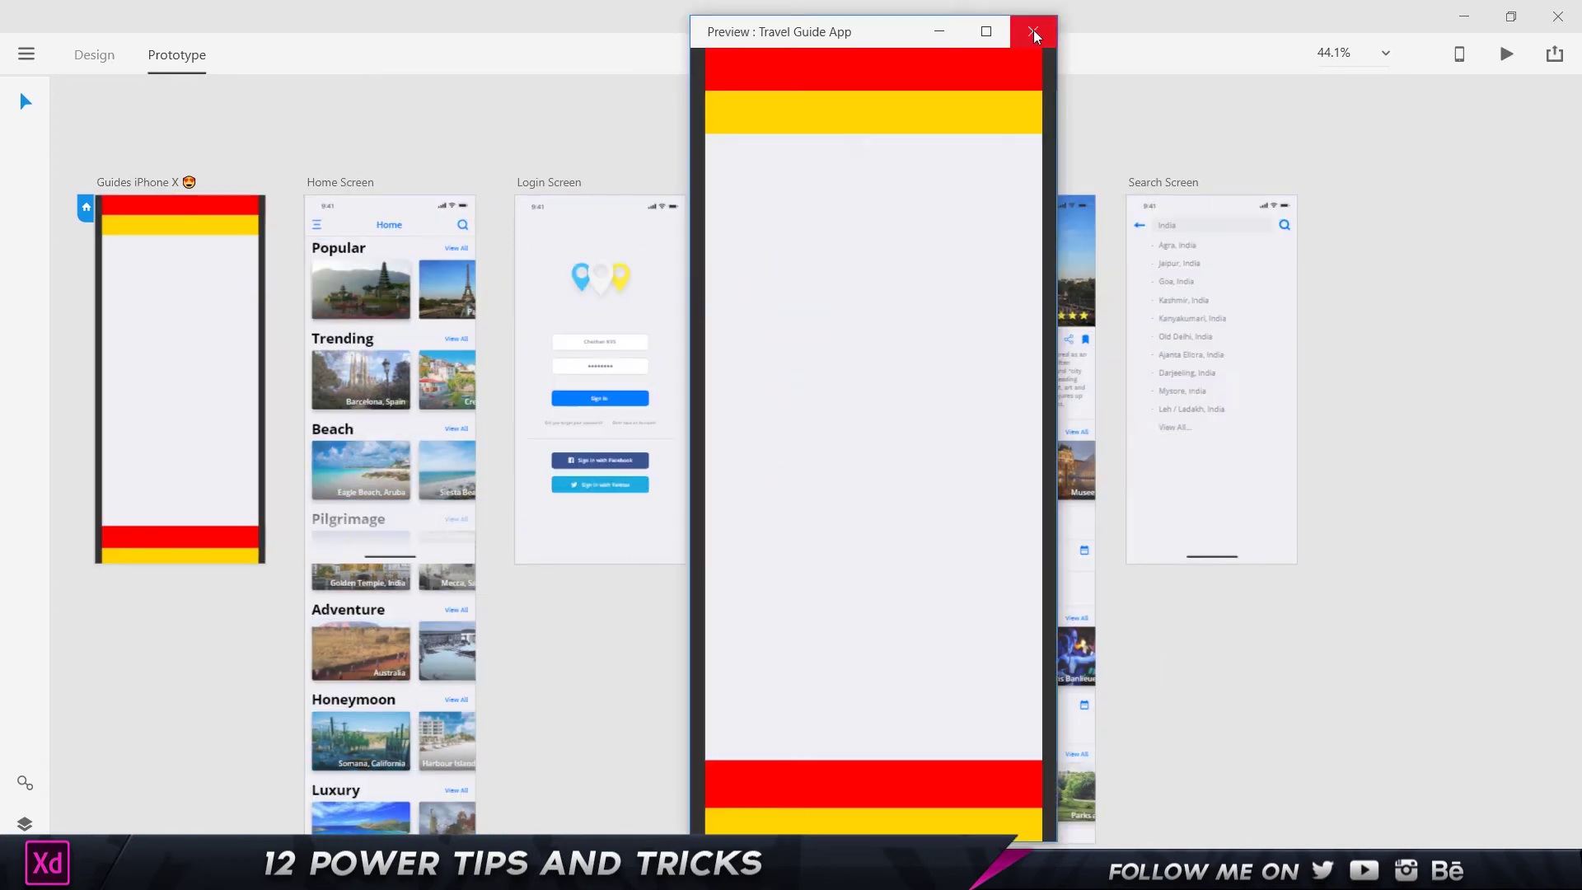
click(1039, 28)
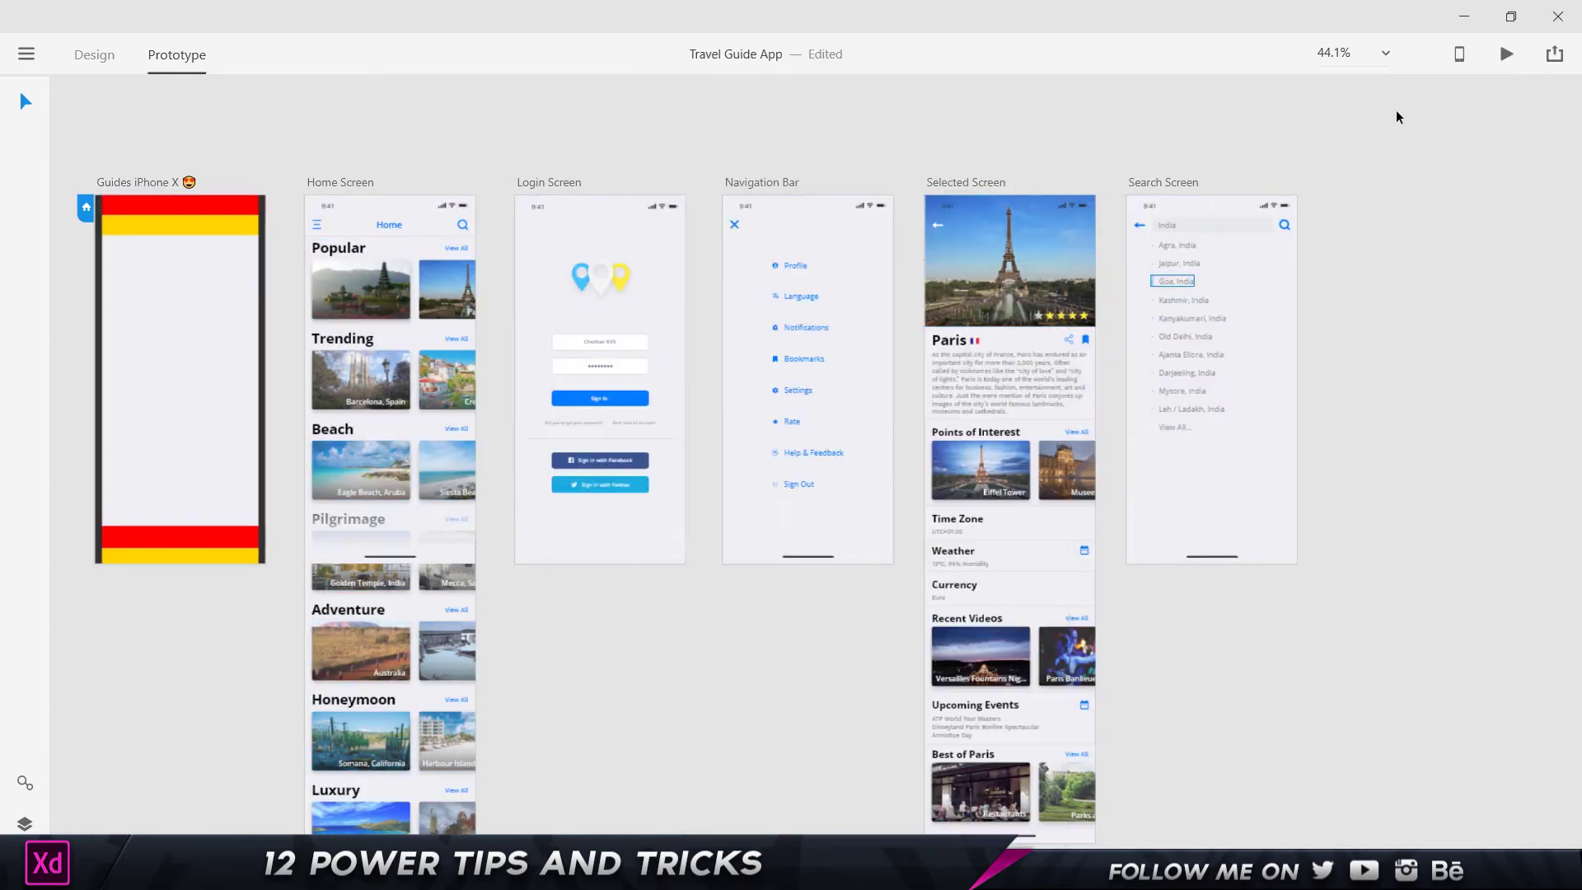
Create an online share link for Travel Guide App with comments allowed, and copy the link
click(1554, 56)
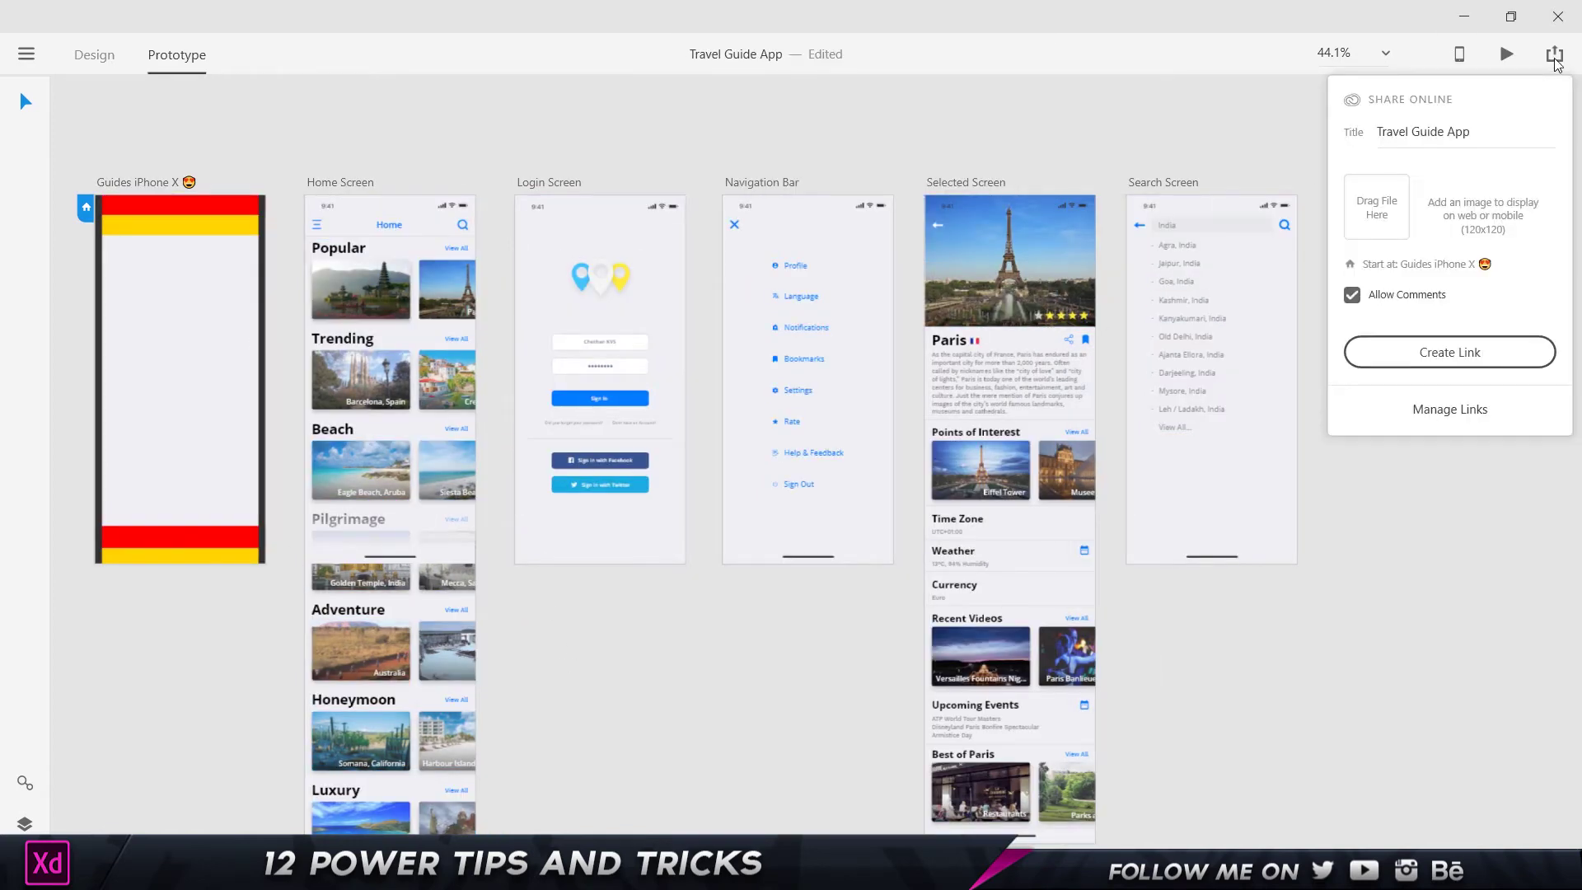
click(1453, 367)
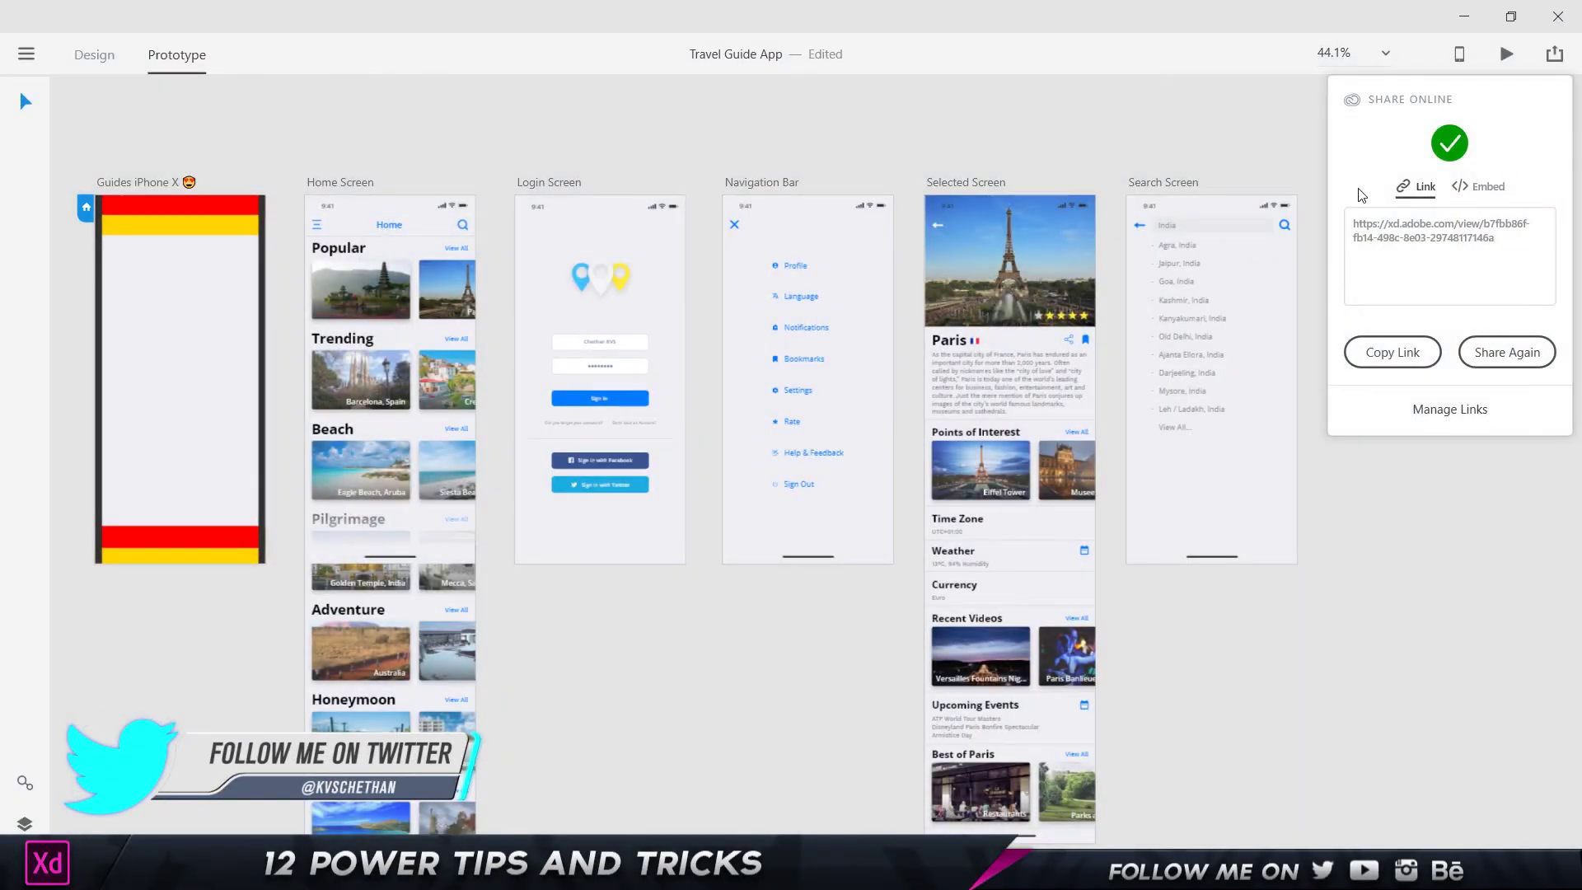
click(1409, 356)
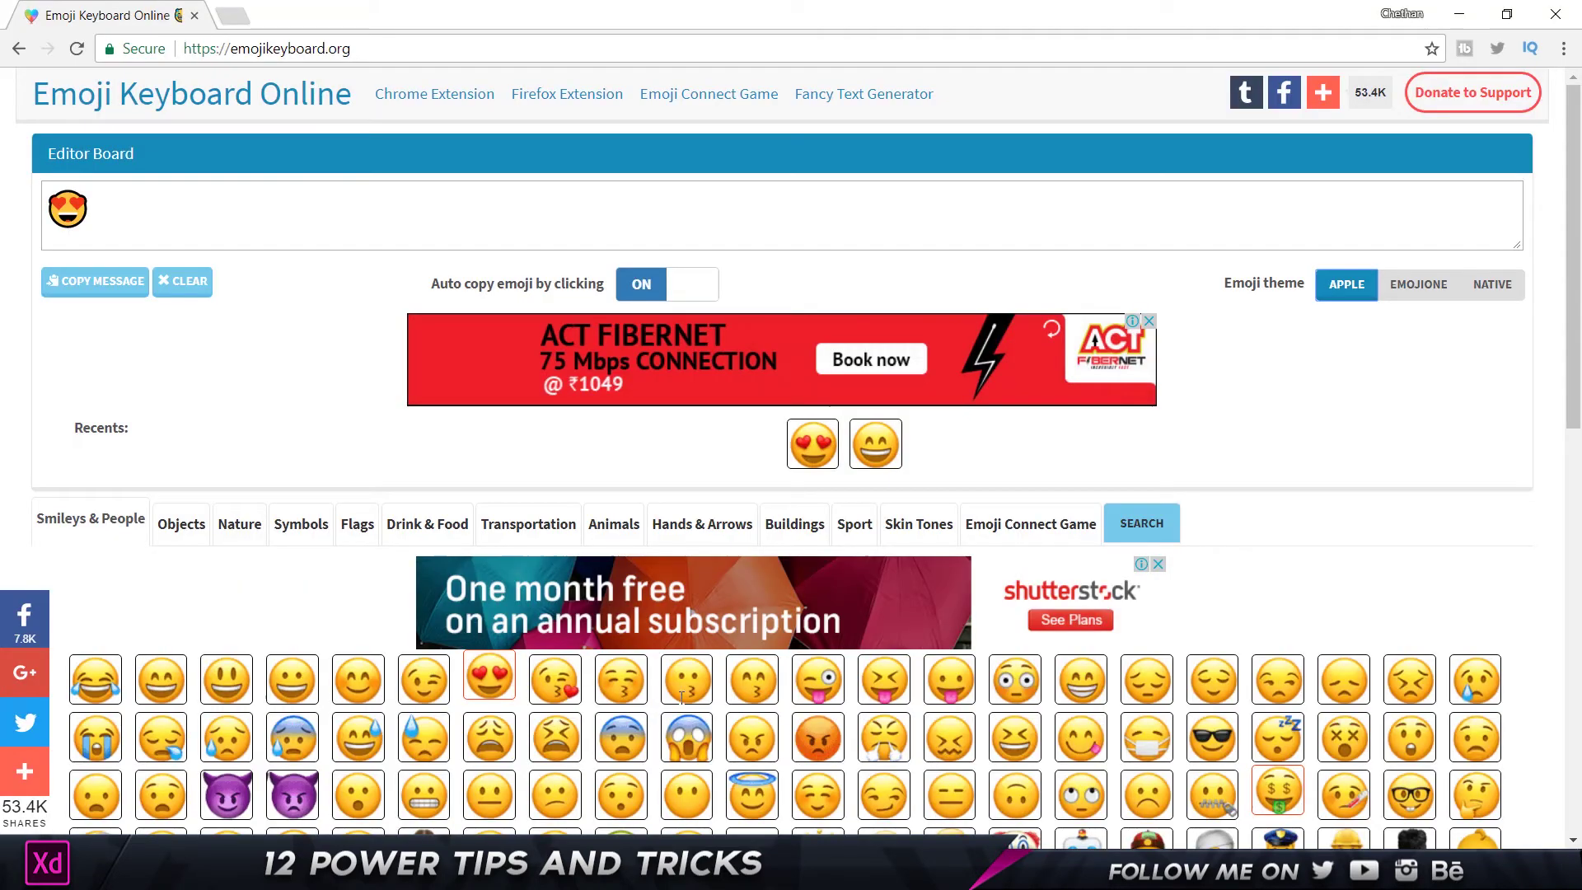
Switch to the web browser and open the copied prototype link in a new tab
click(232, 16)
key(ctrl+v)
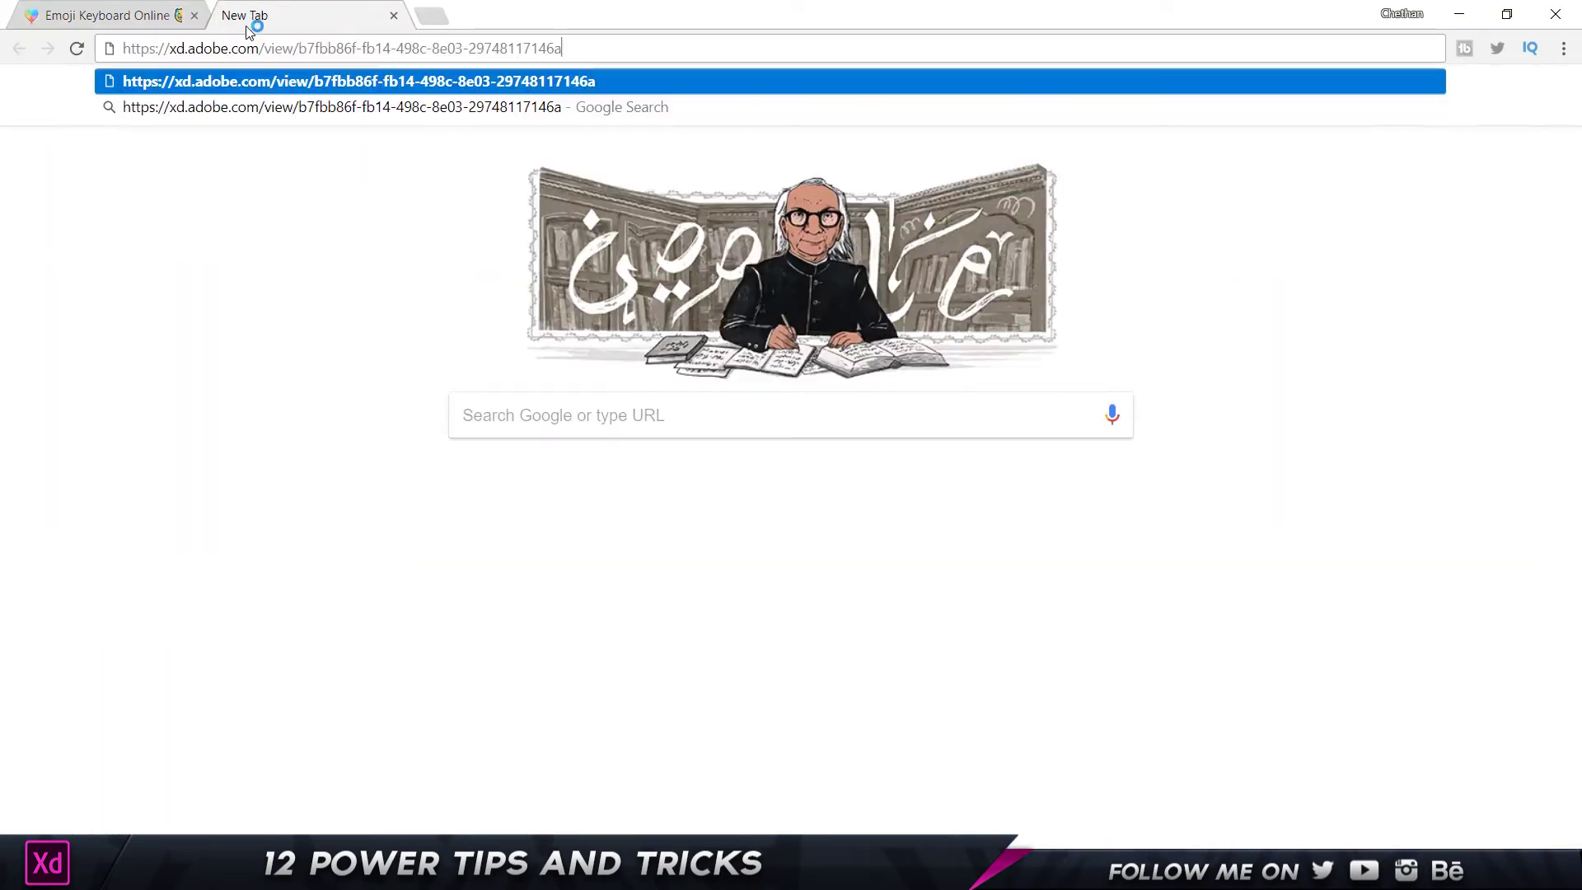
key(Return)
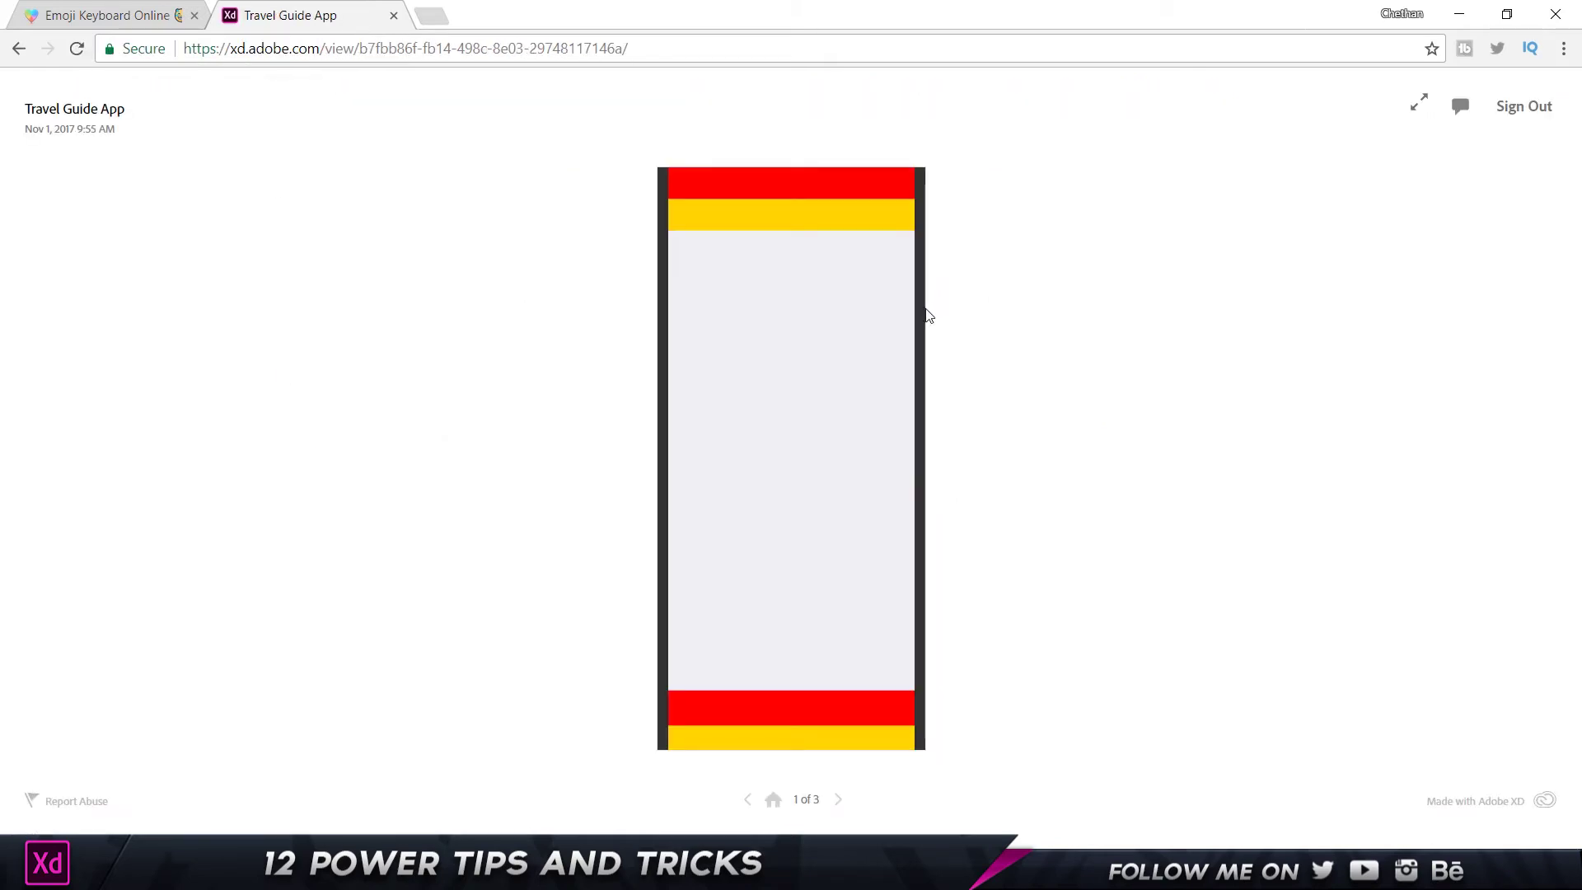
Step through the shared Travel Guide App prototype to the Home and Login screens and return to the first screen
click(887, 369)
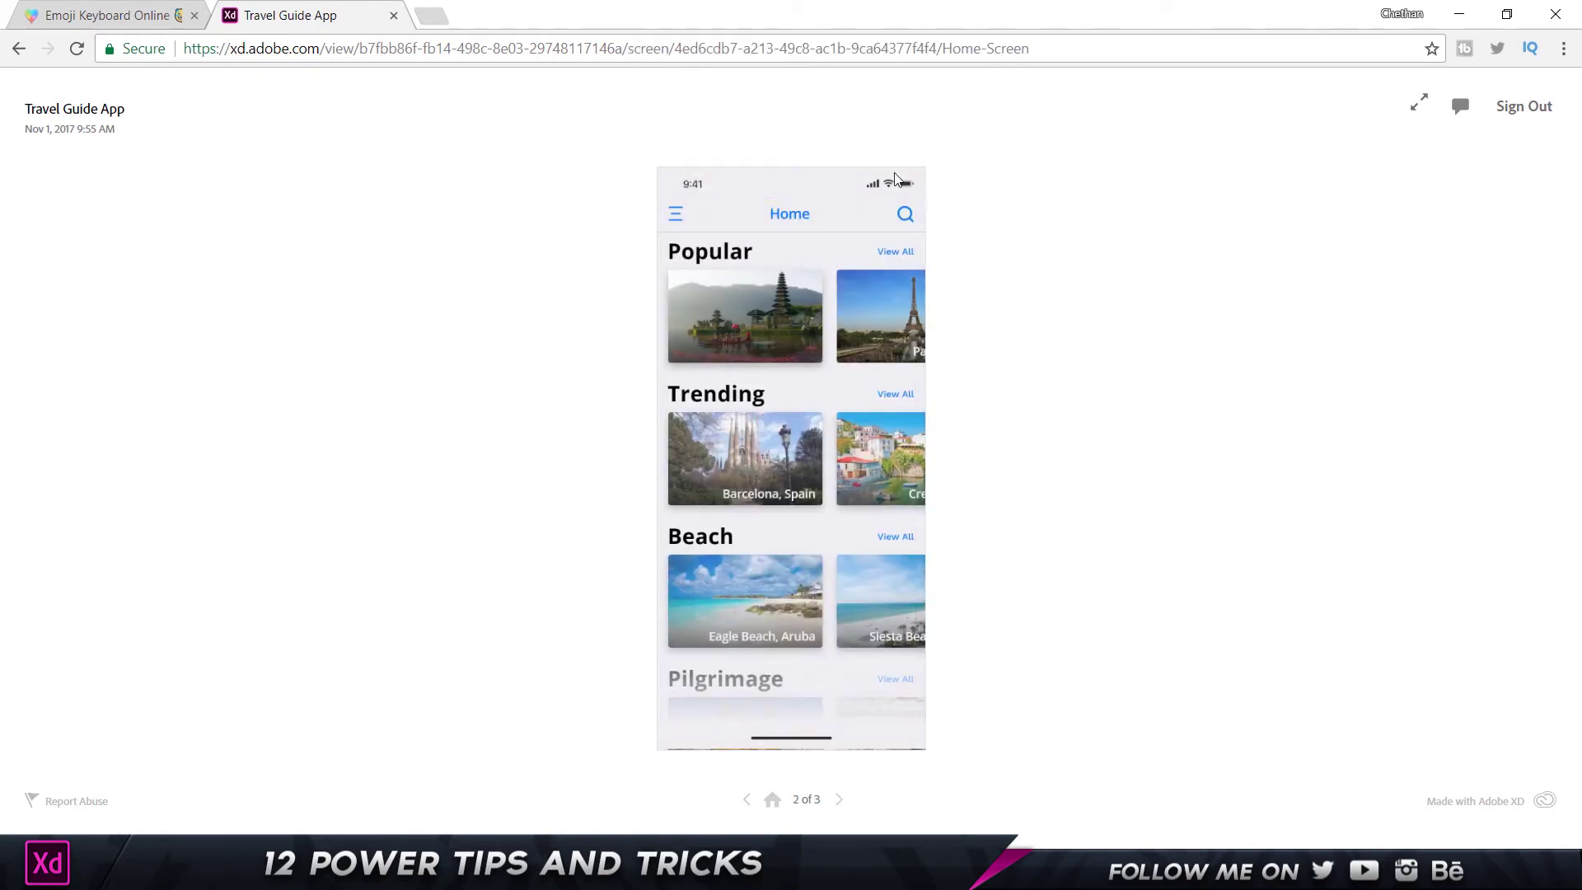
click(740, 317)
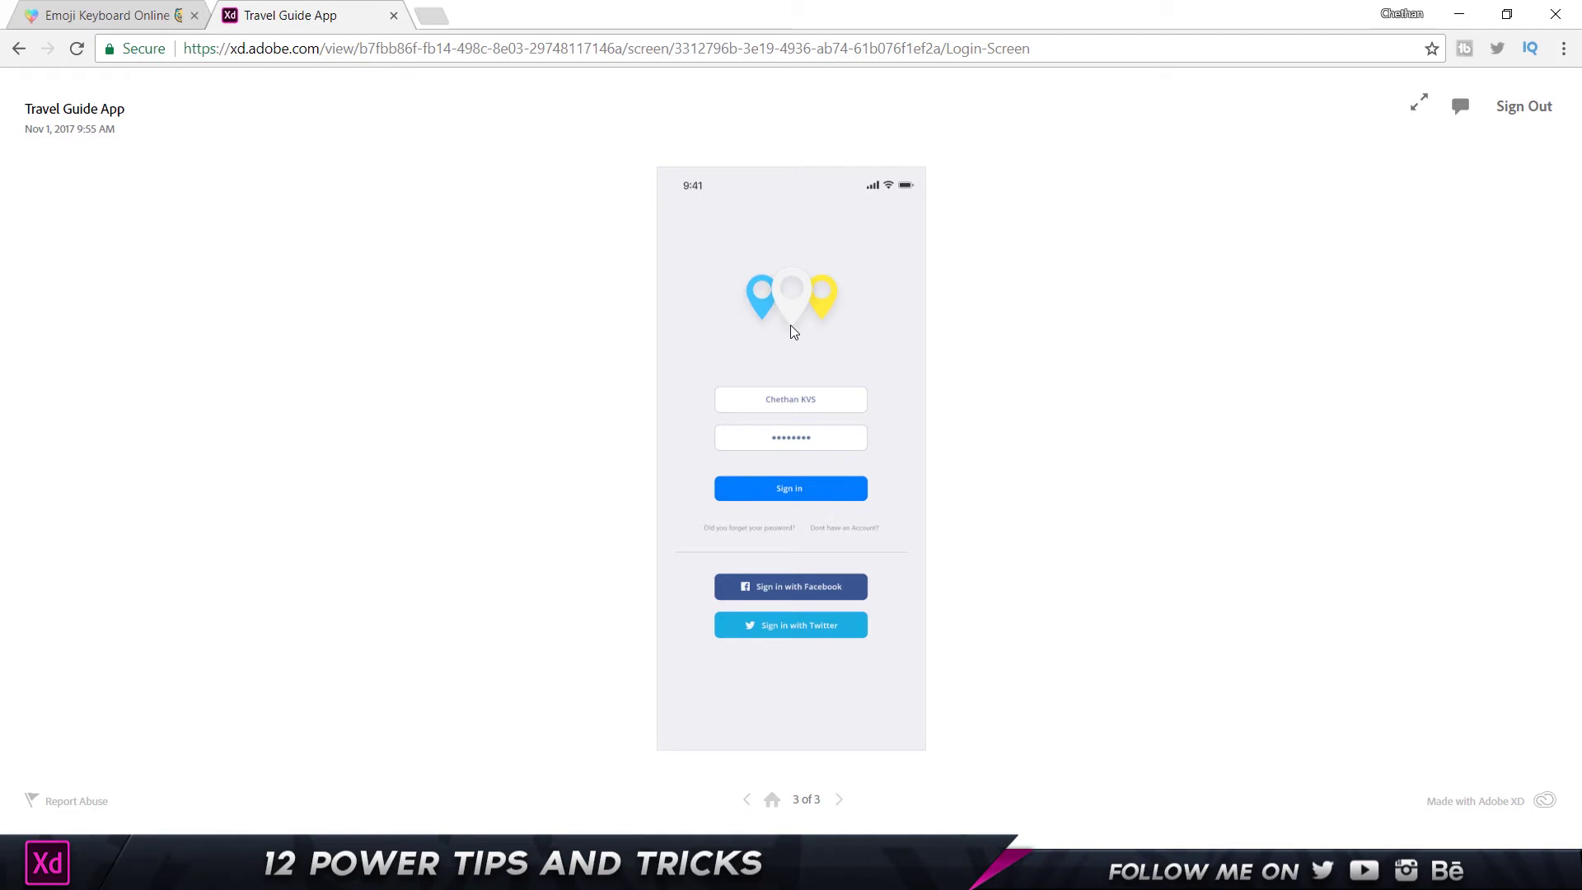
click(745, 802)
click(745, 803)
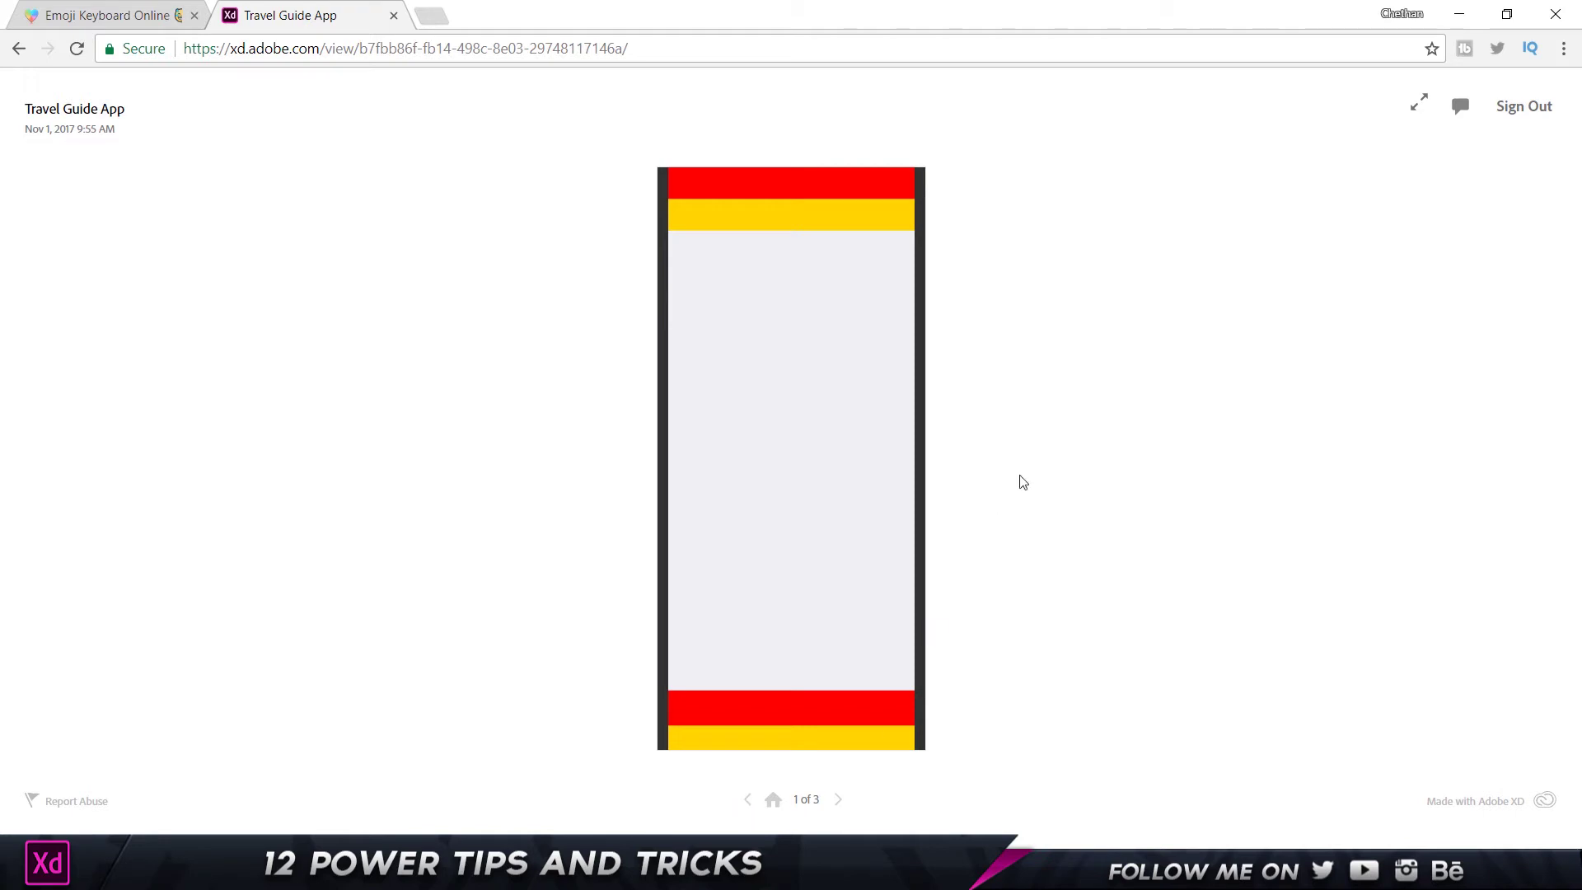
Advance the shared prototype to the Home screen and test areas without a link for hotspot hints
click(893, 413)
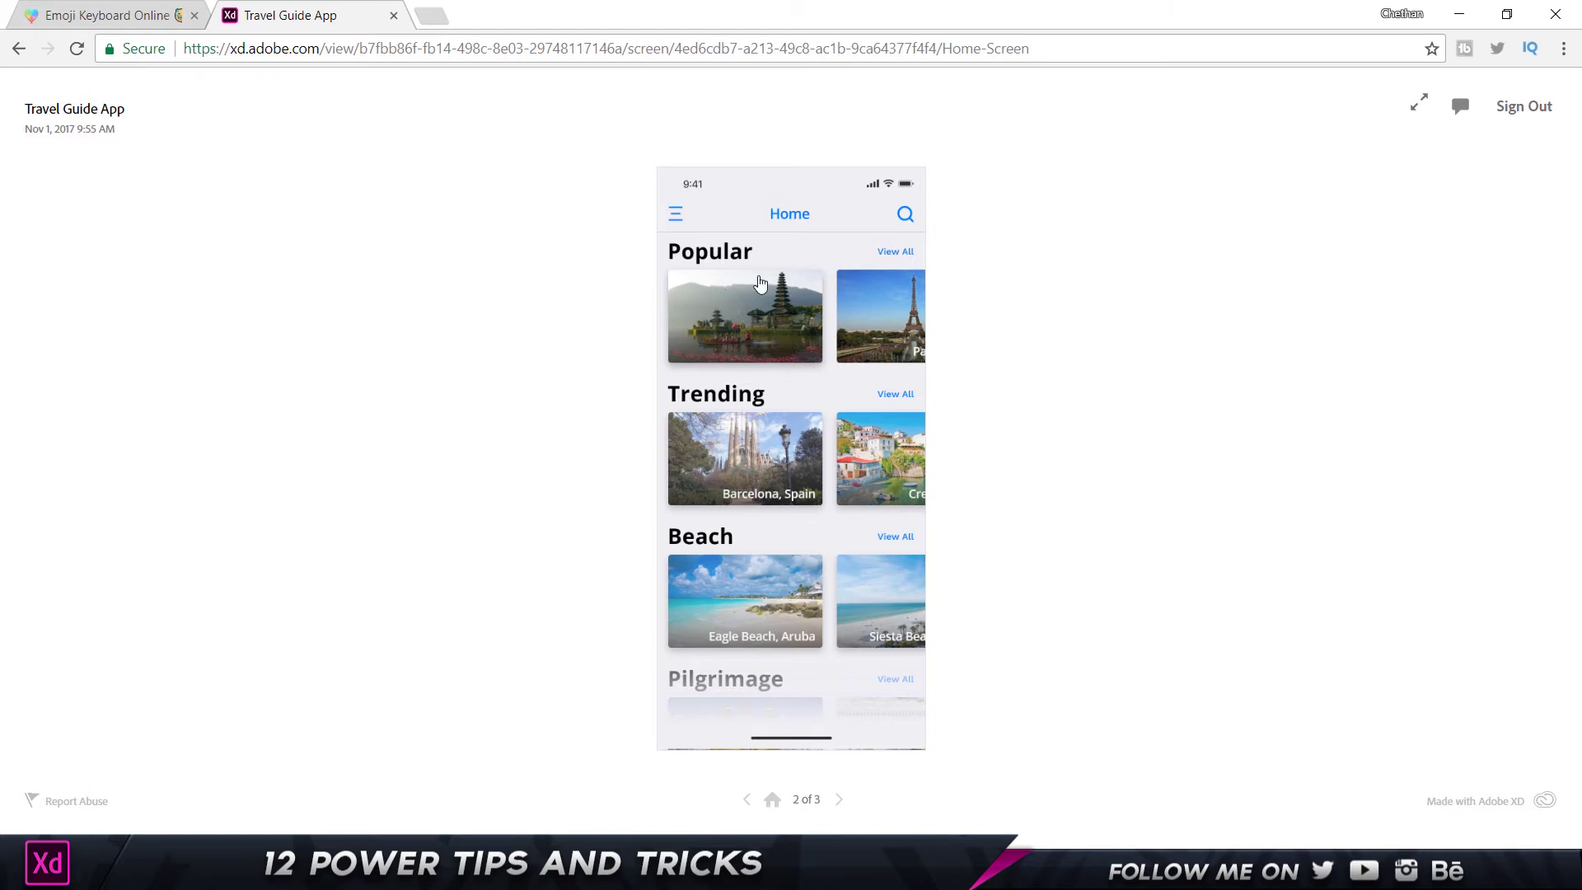
click(778, 526)
click(758, 478)
Append ?hints=off to the prototype's Home Screen web address, load it, and try the prototype without hints
click(1079, 48)
click(1080, 48)
text(?hints)
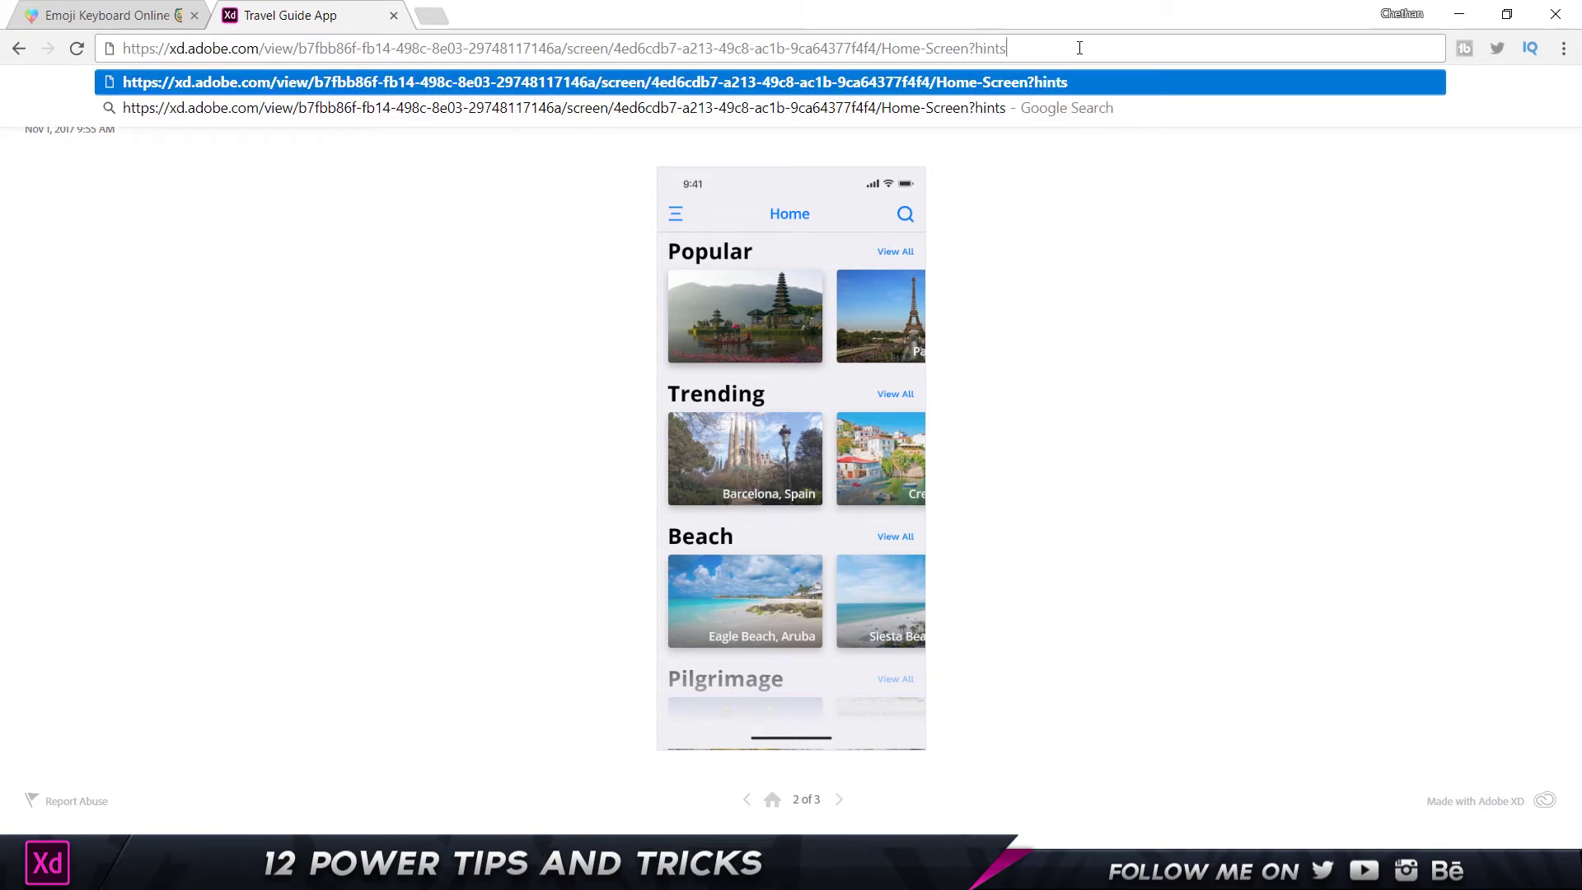
text(=off)
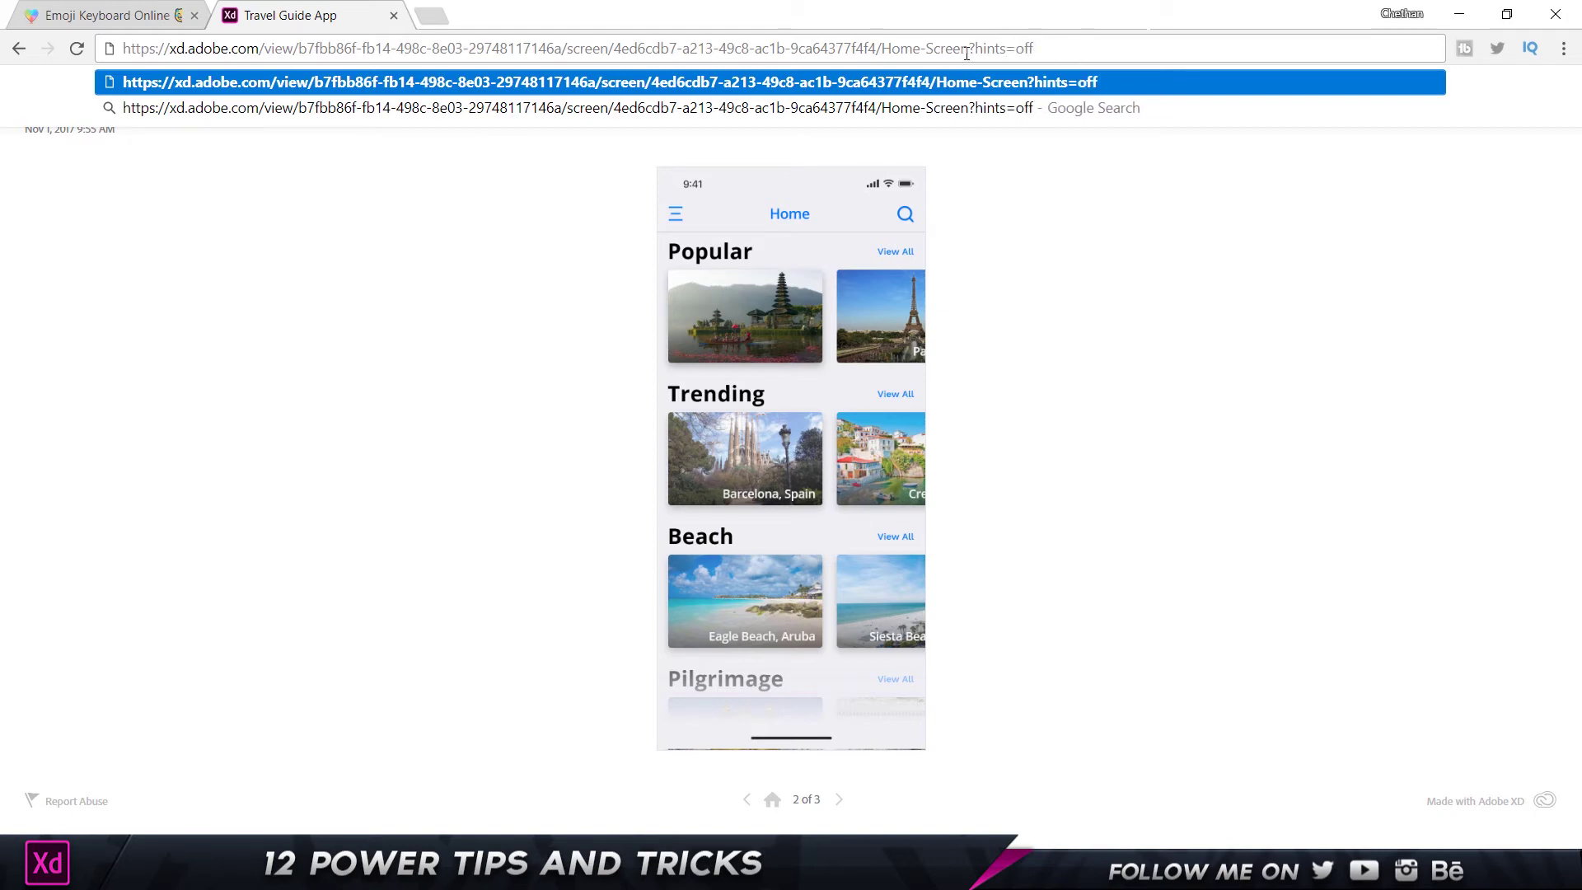
key(Return)
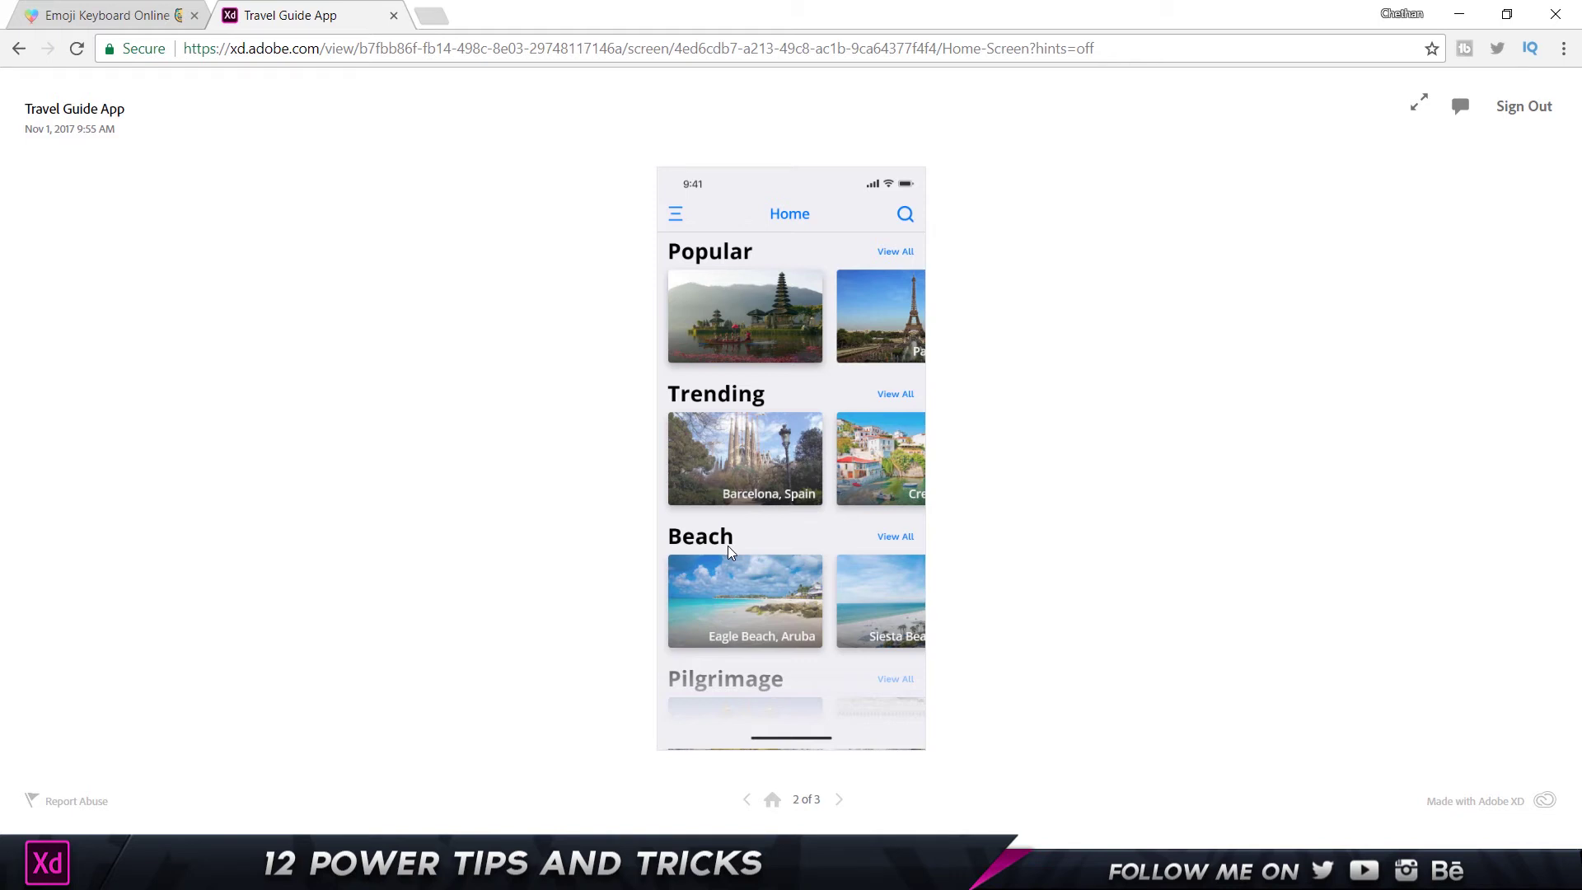
click(748, 800)
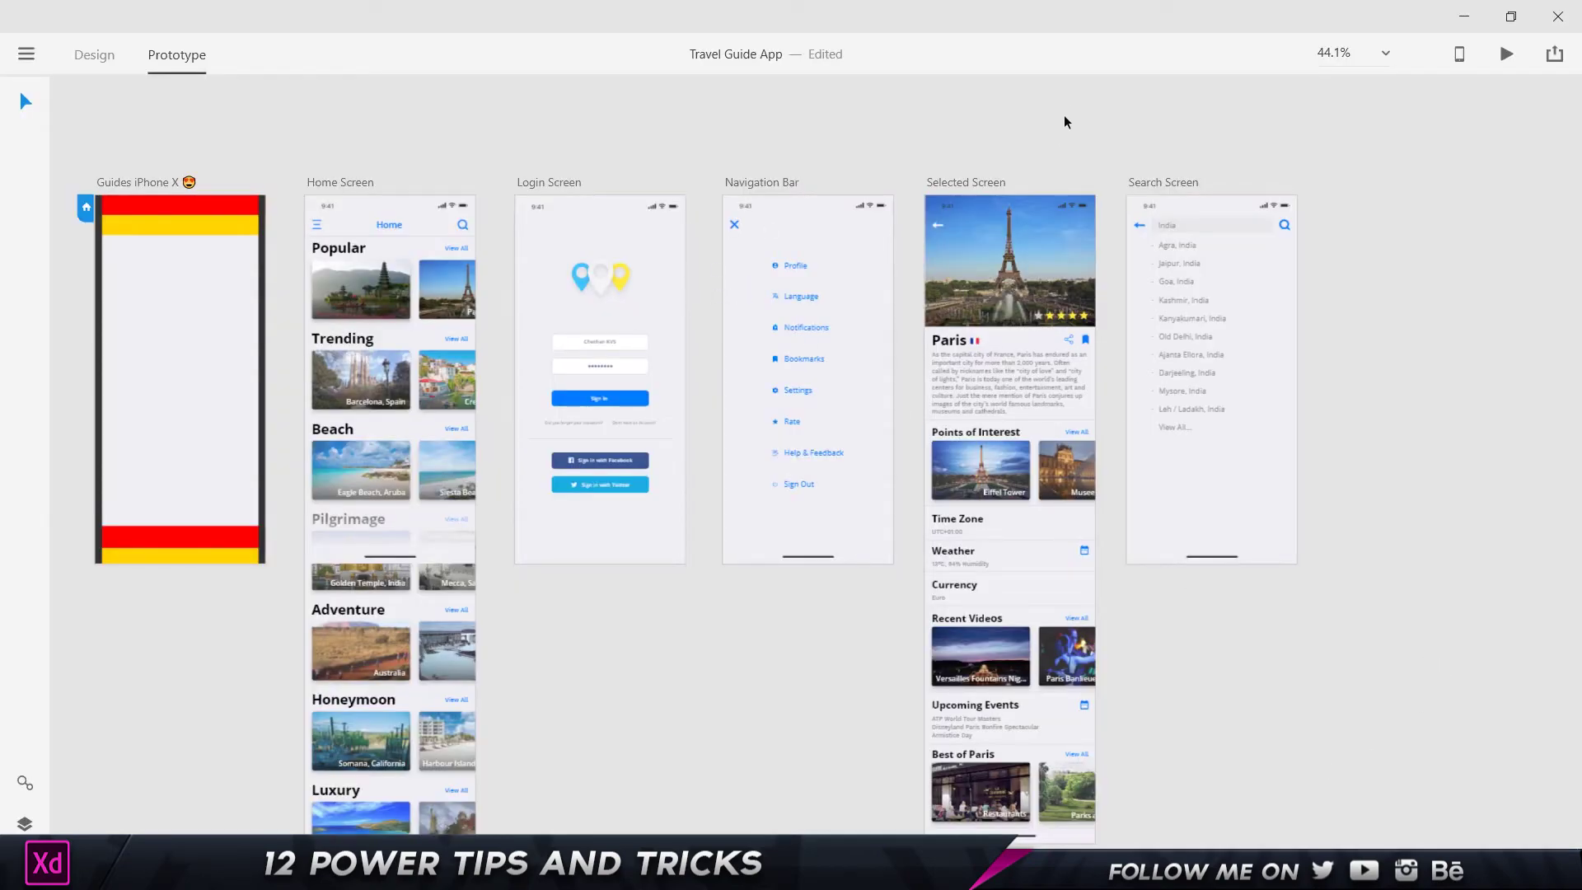
Switch to Adobe XD, launch the prototype preview, move its window off the middle artboards and advance to the Home screen
scroll(936, 132, right, 3)
scroll(705, 195, up, 3)
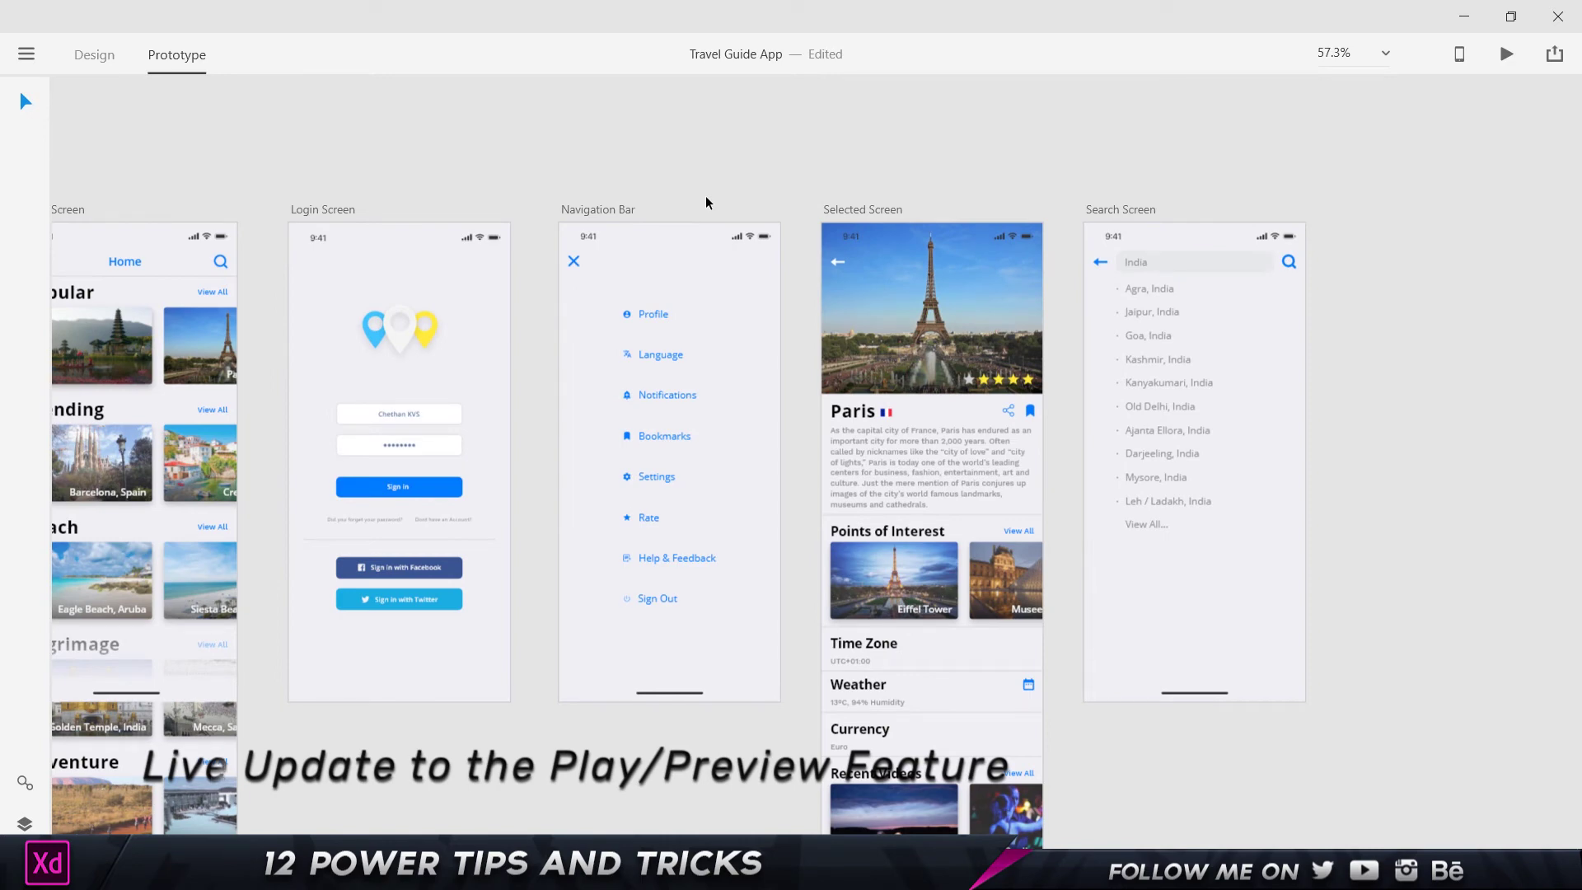
click(1506, 54)
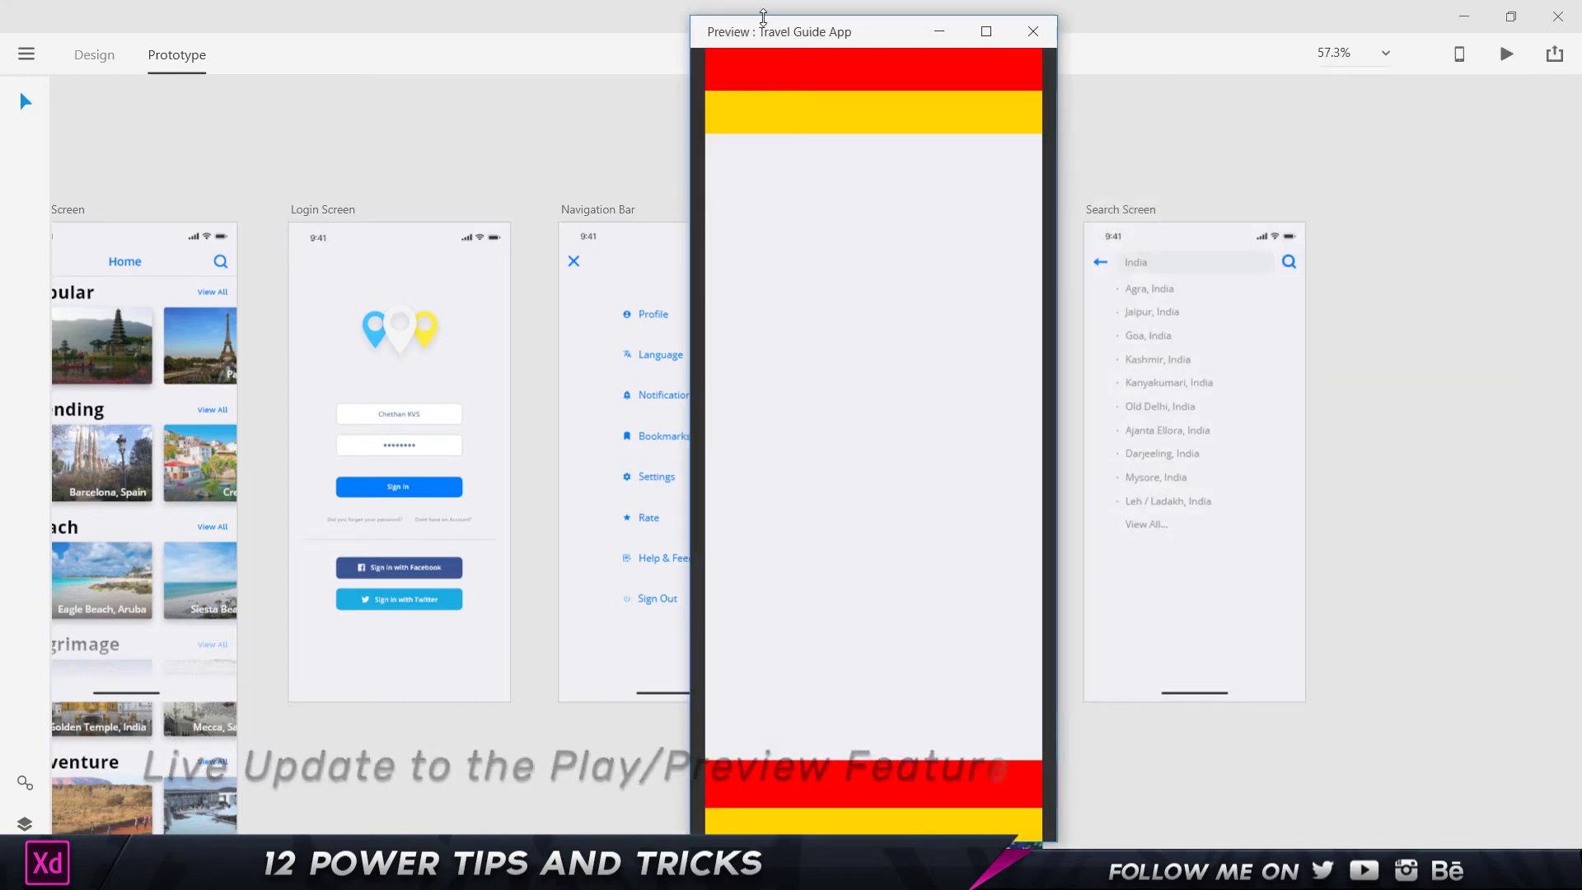
drag(763, 25, 1030, 30)
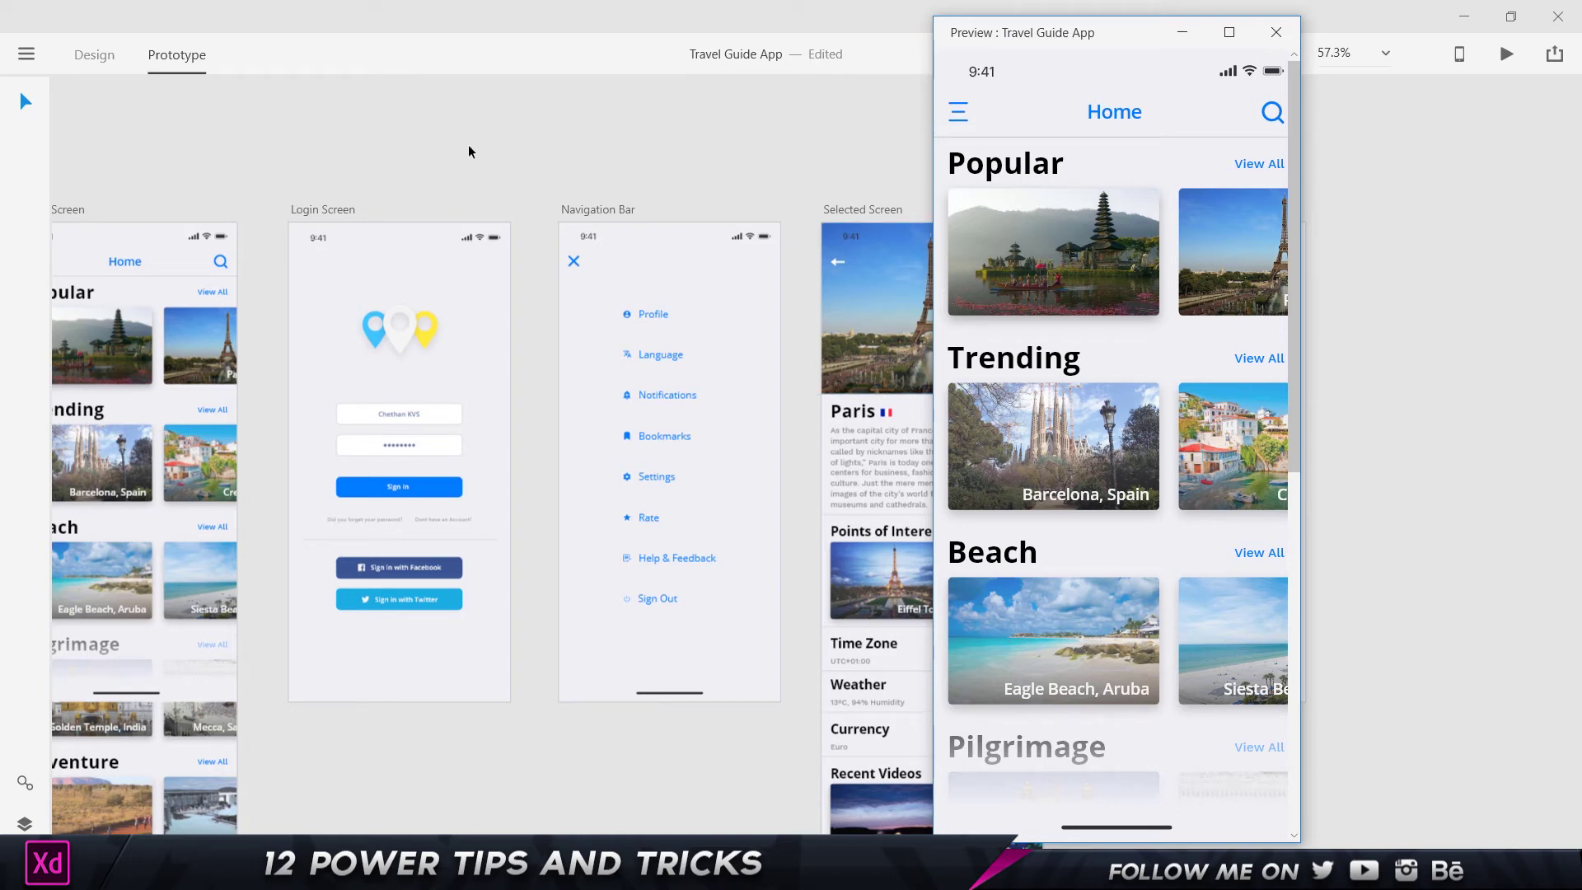
Arrange the XD document and the preview window side by side, with the document window the wider of the two
scroll(324, 141, left, 5)
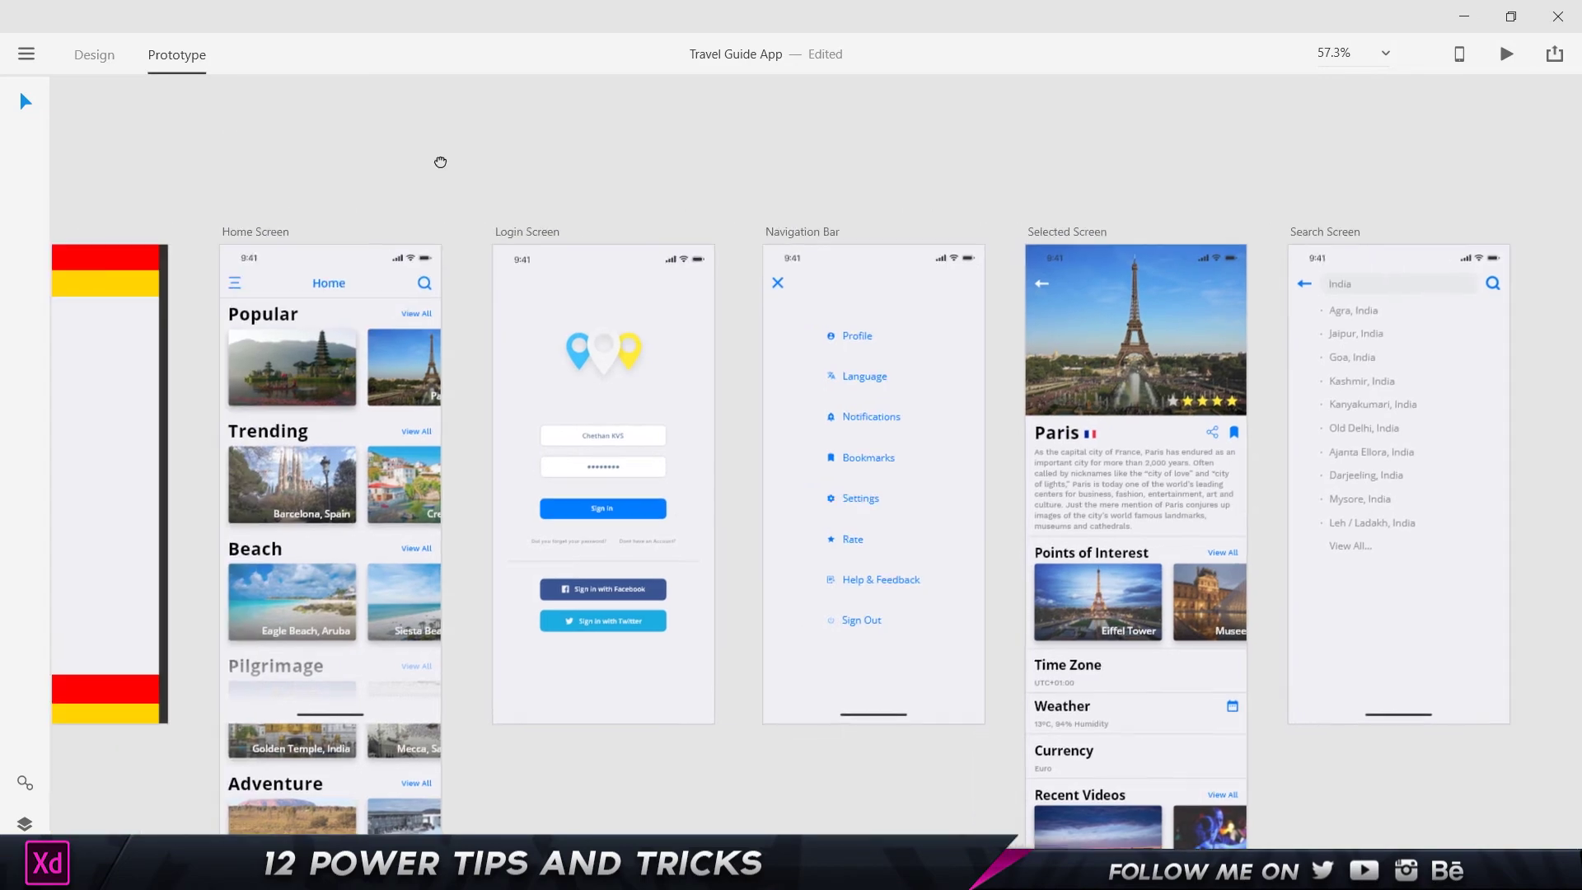
drag(1063, 33, 1581, 194)
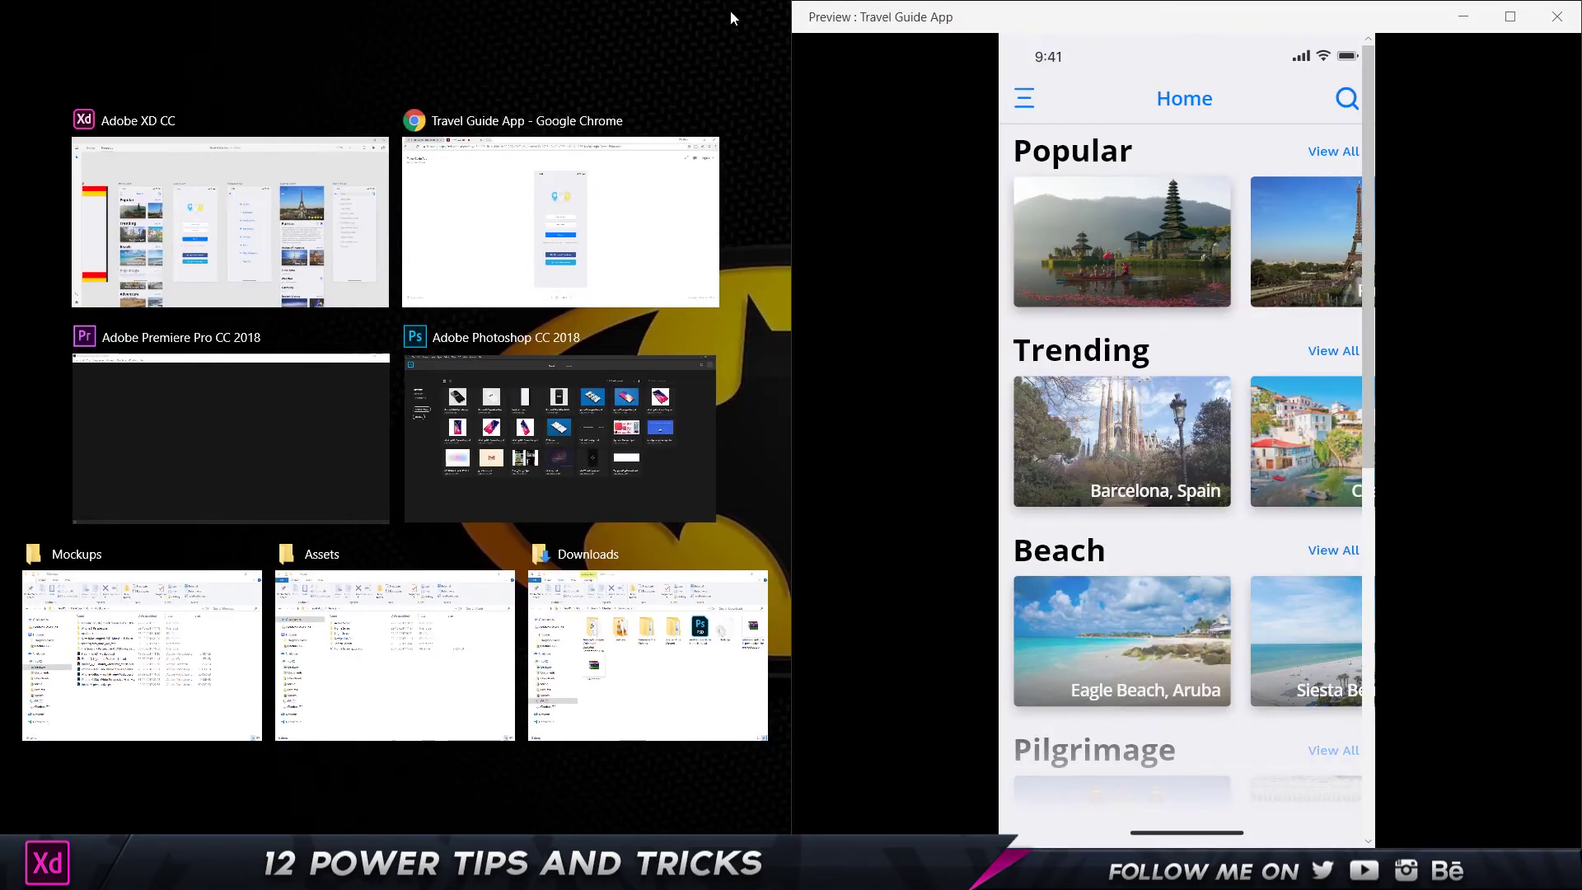
click(294, 203)
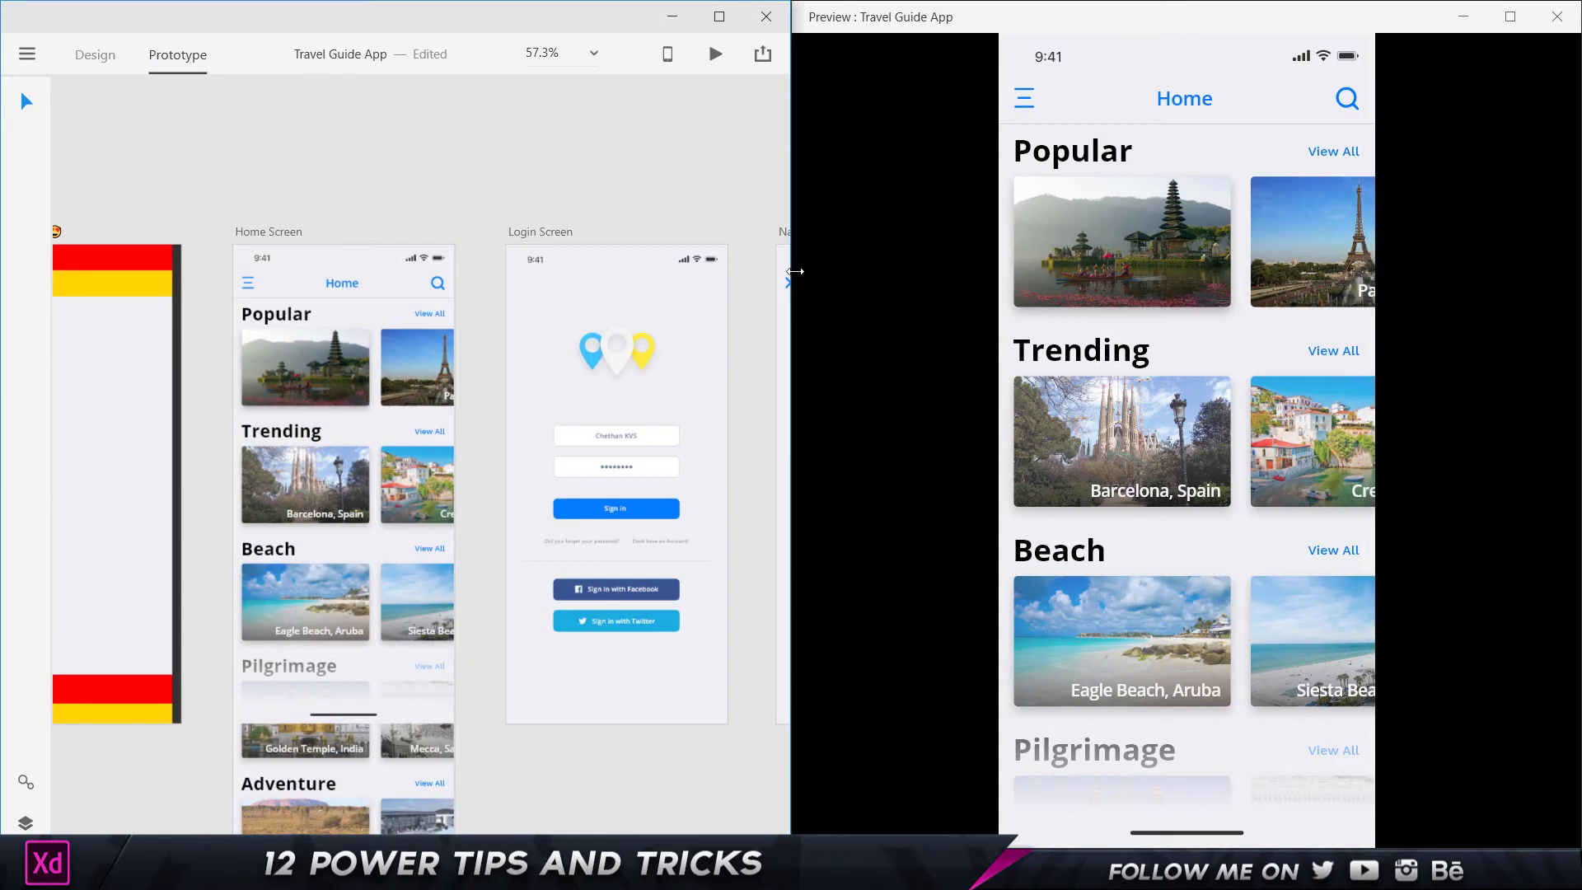
drag(790, 275, 1144, 274)
click(1275, 31)
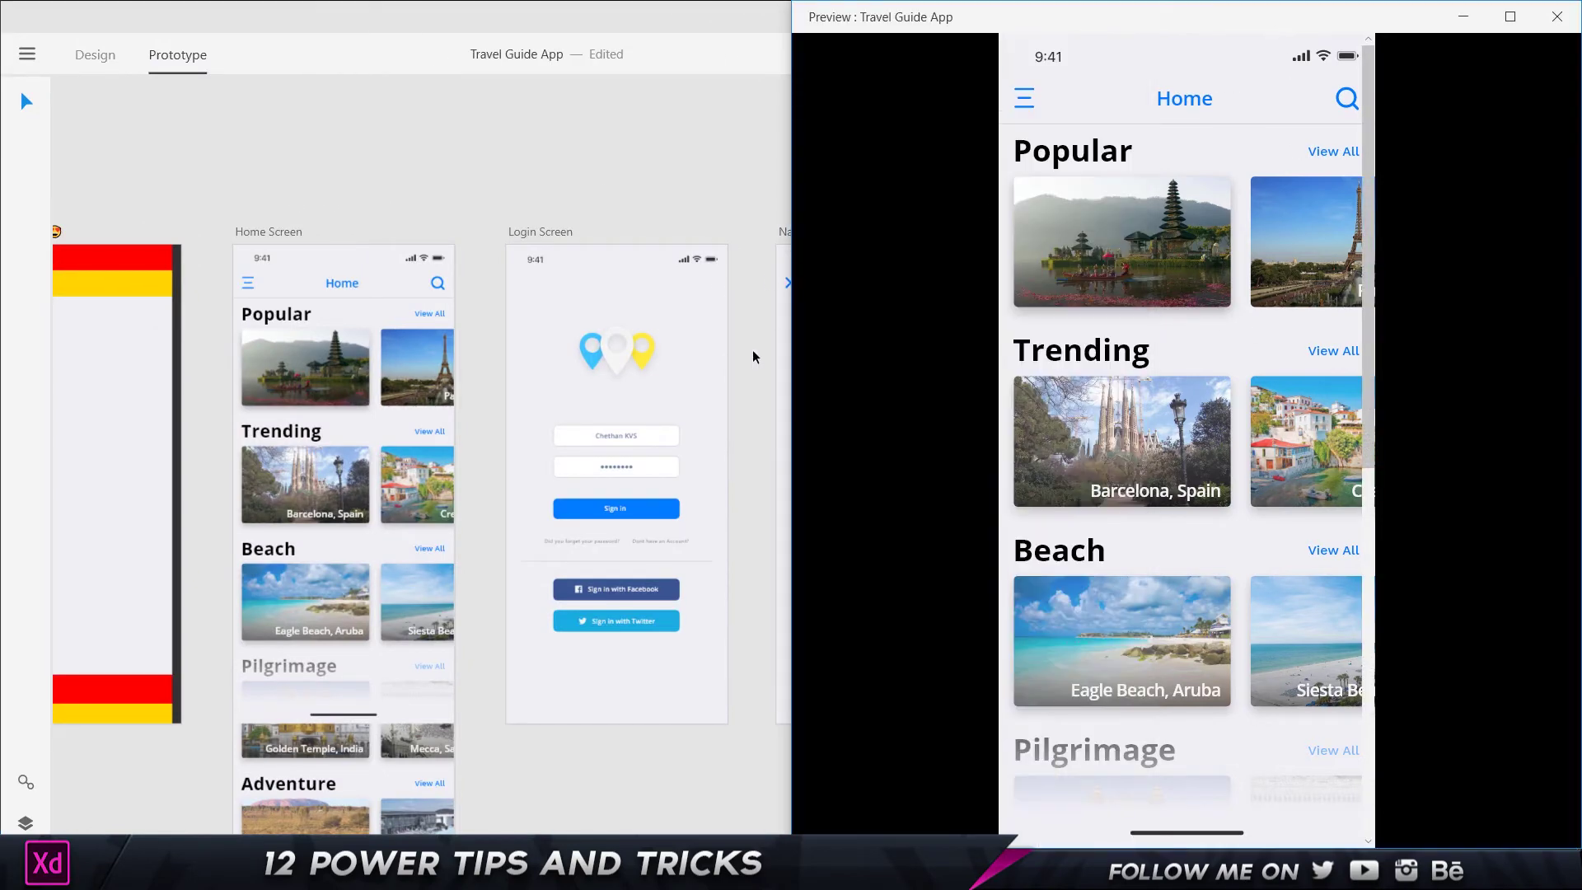
drag(793, 348, 1144, 375)
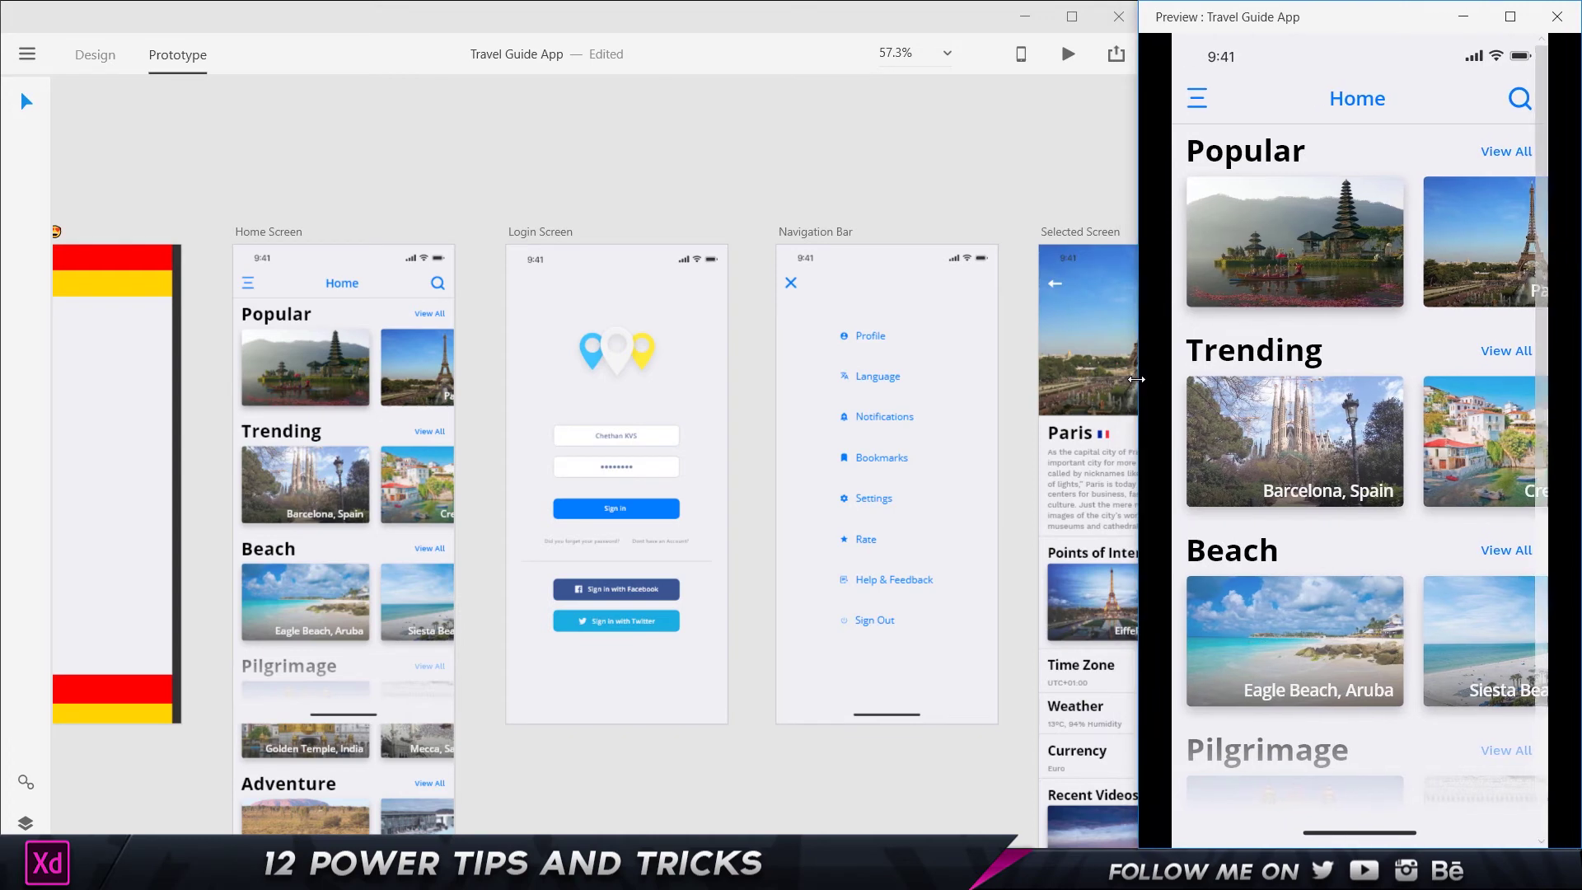
In Design mode, change the Popular heading on the Home Screen artboard to "Must see places"
click(274, 318)
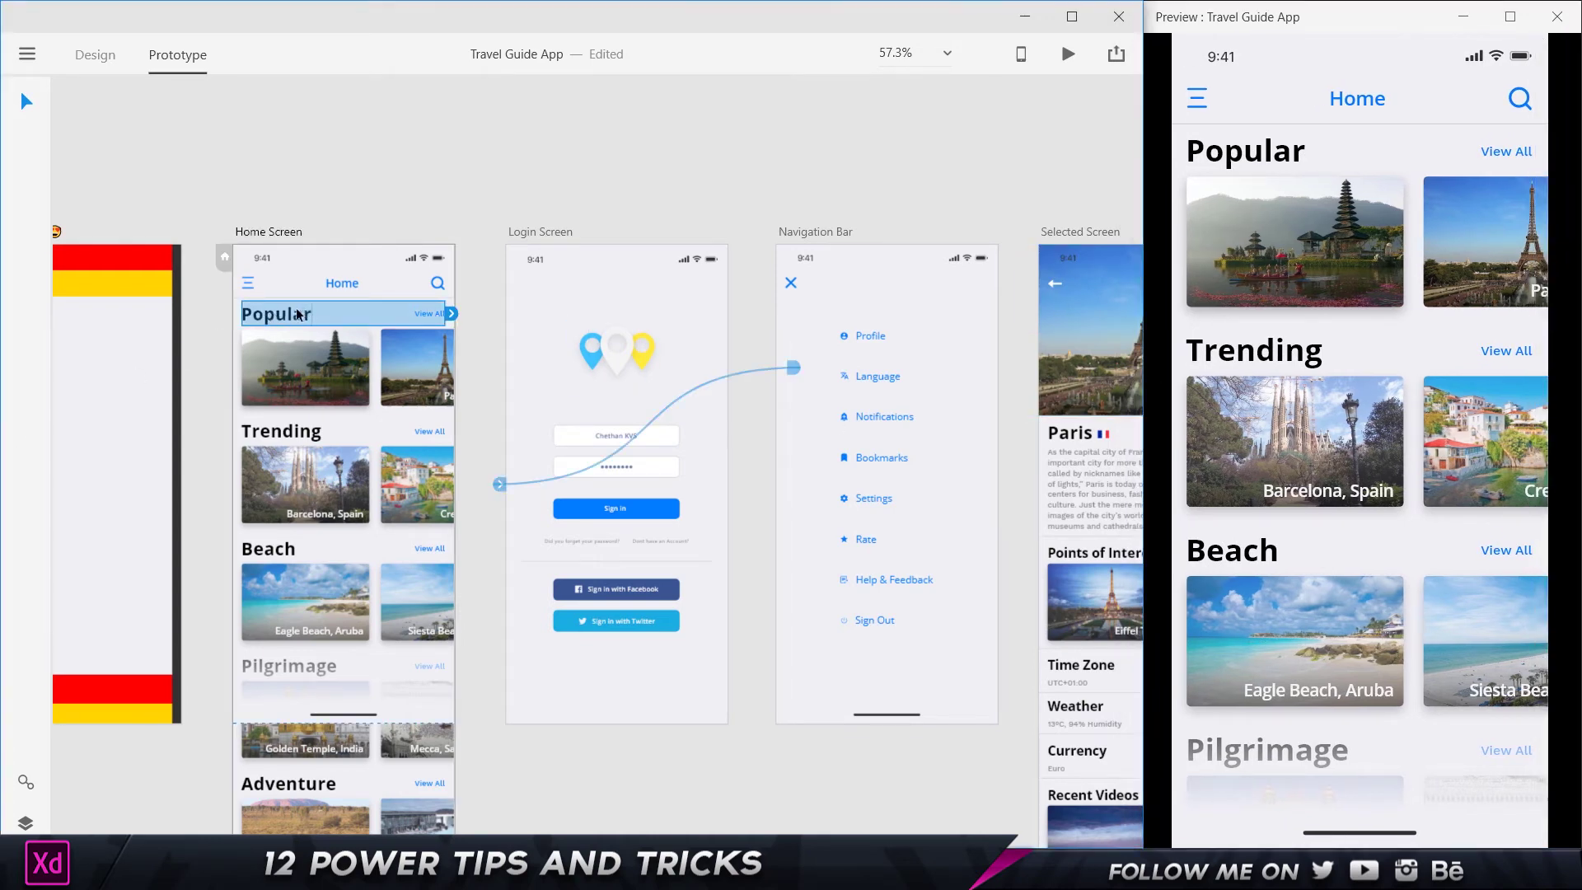
double_click(298, 314)
double_click(298, 314)
click(96, 55)
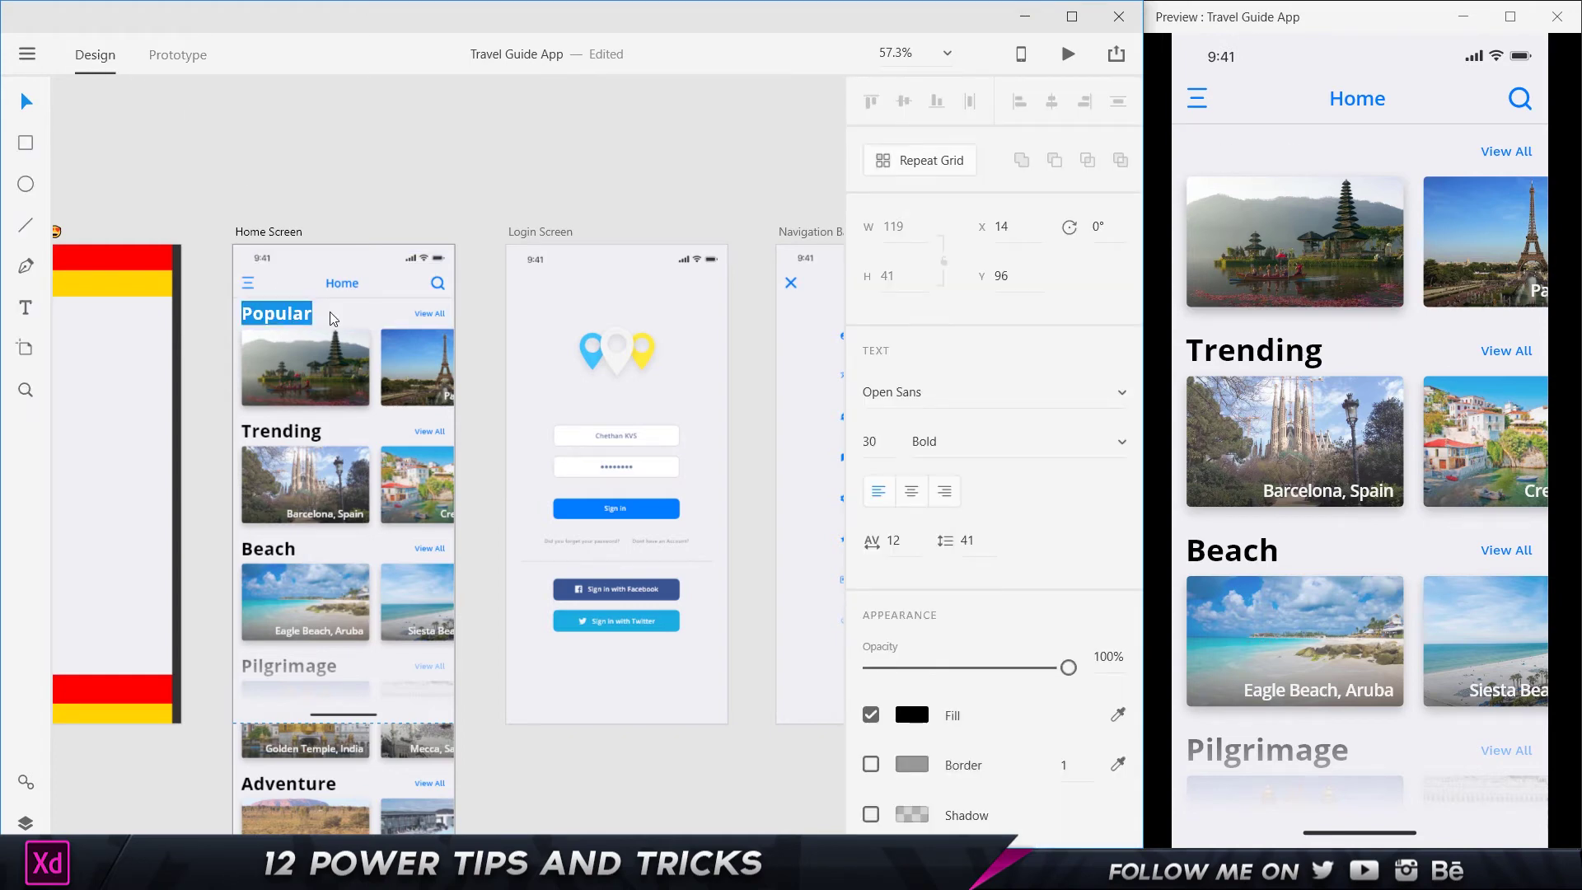
text(Must)
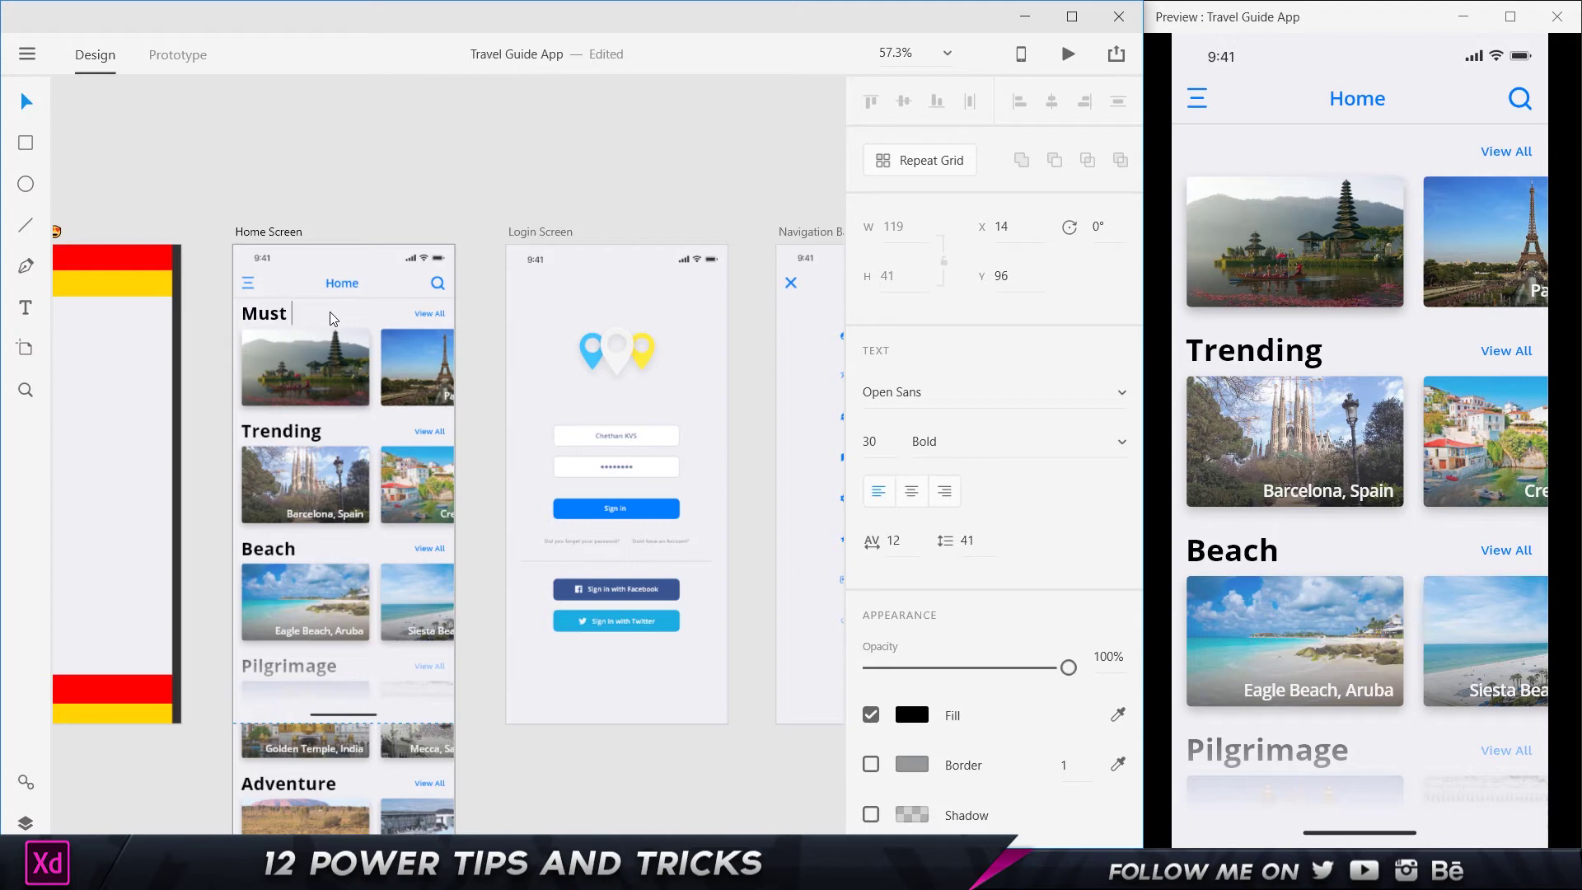
text( see places)
key(Escape)
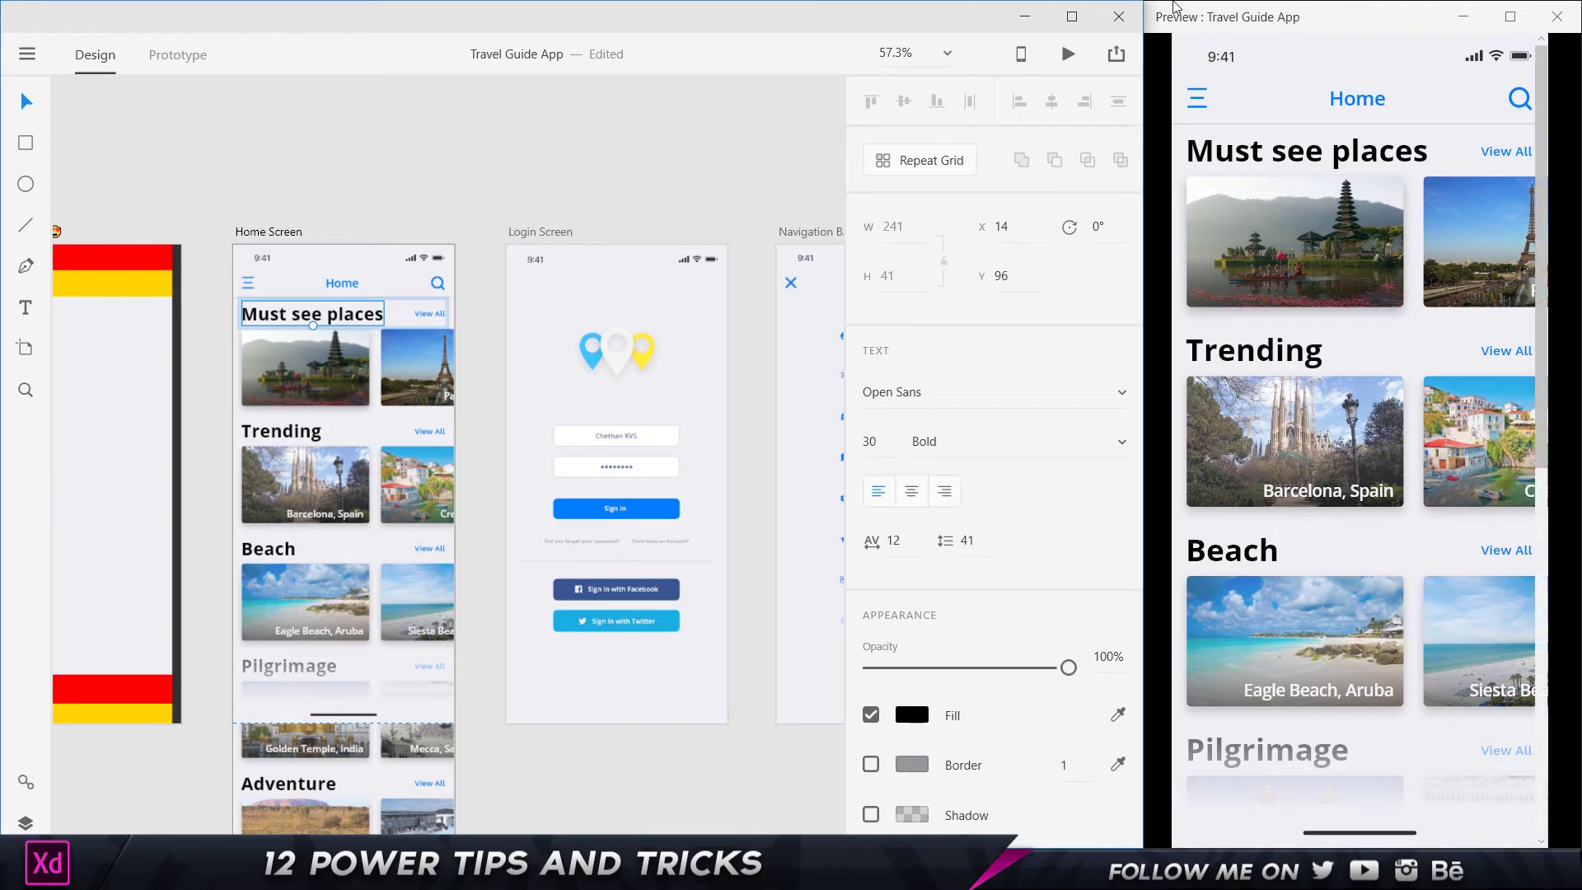
click(183, 56)
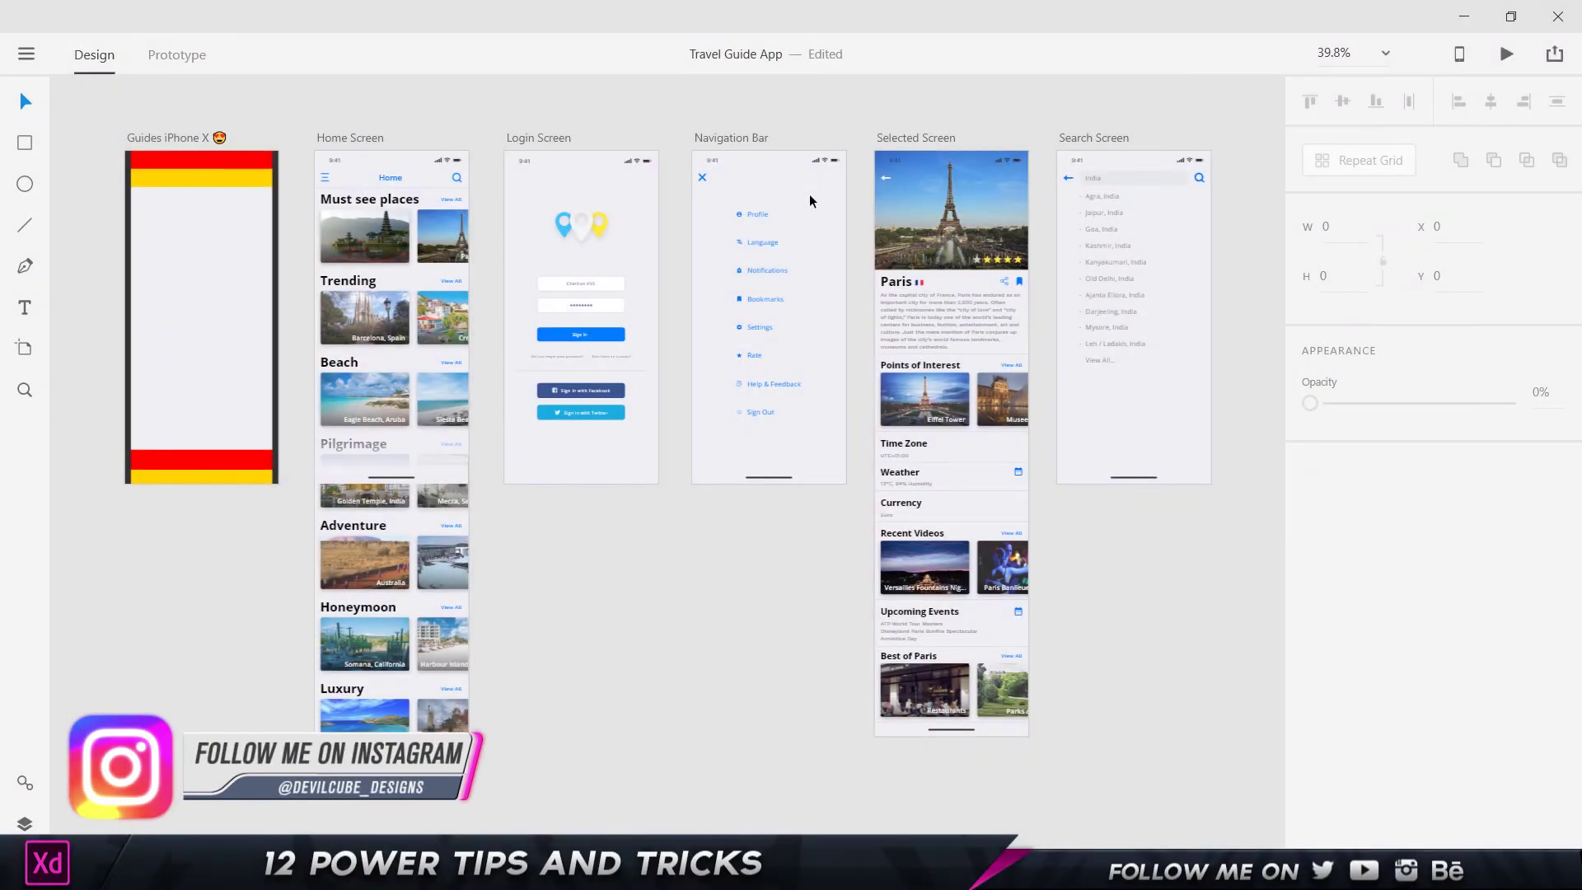
Copy the embed code of the prototype that was shared online
click(1551, 59)
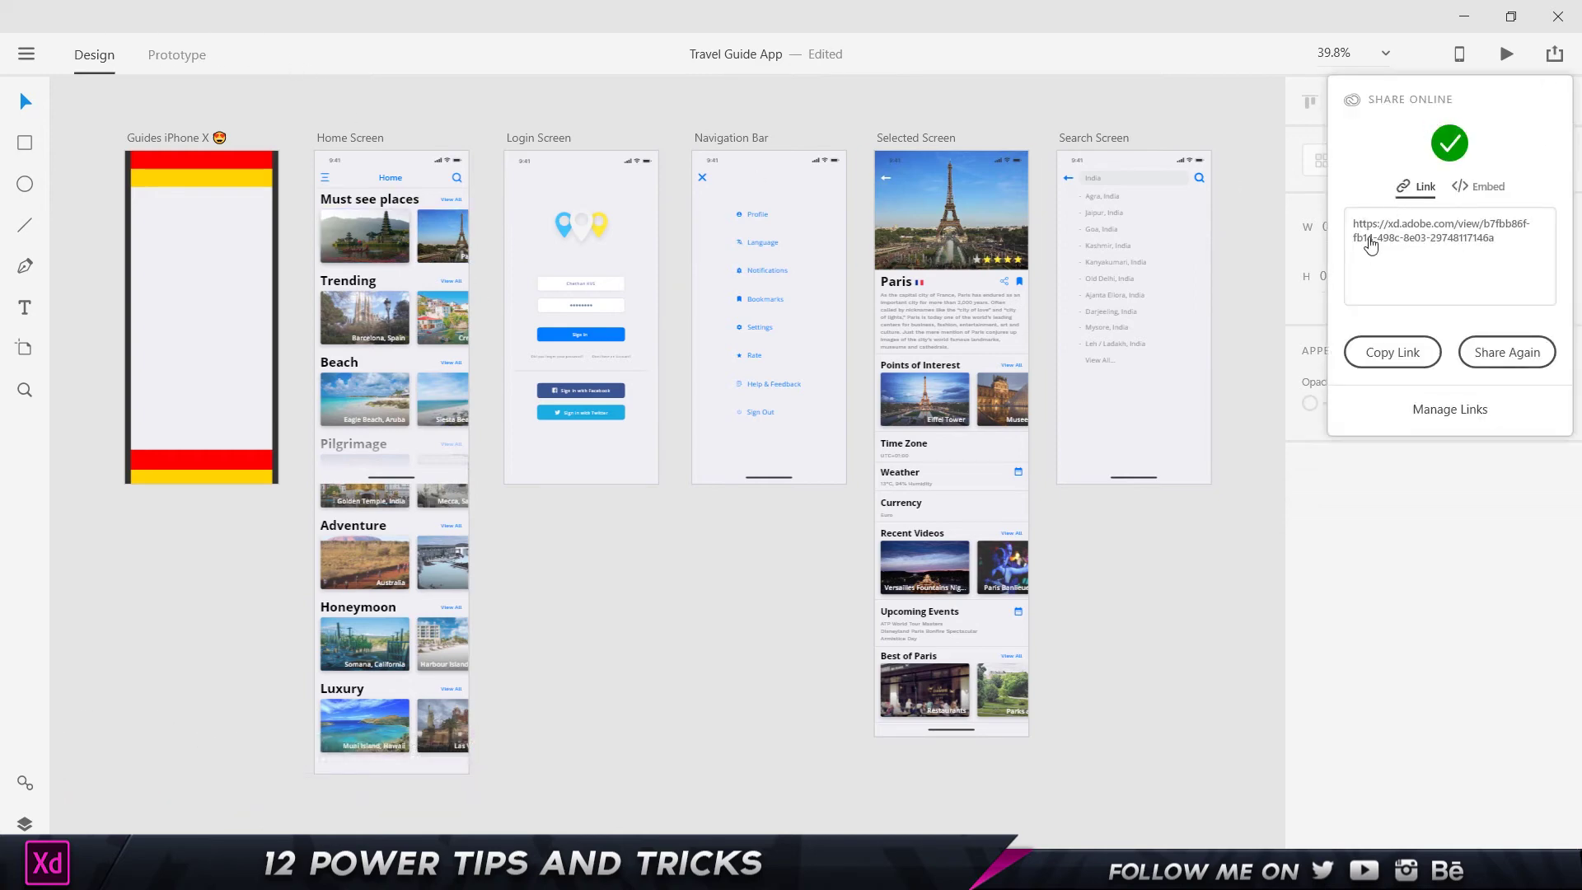
click(1488, 195)
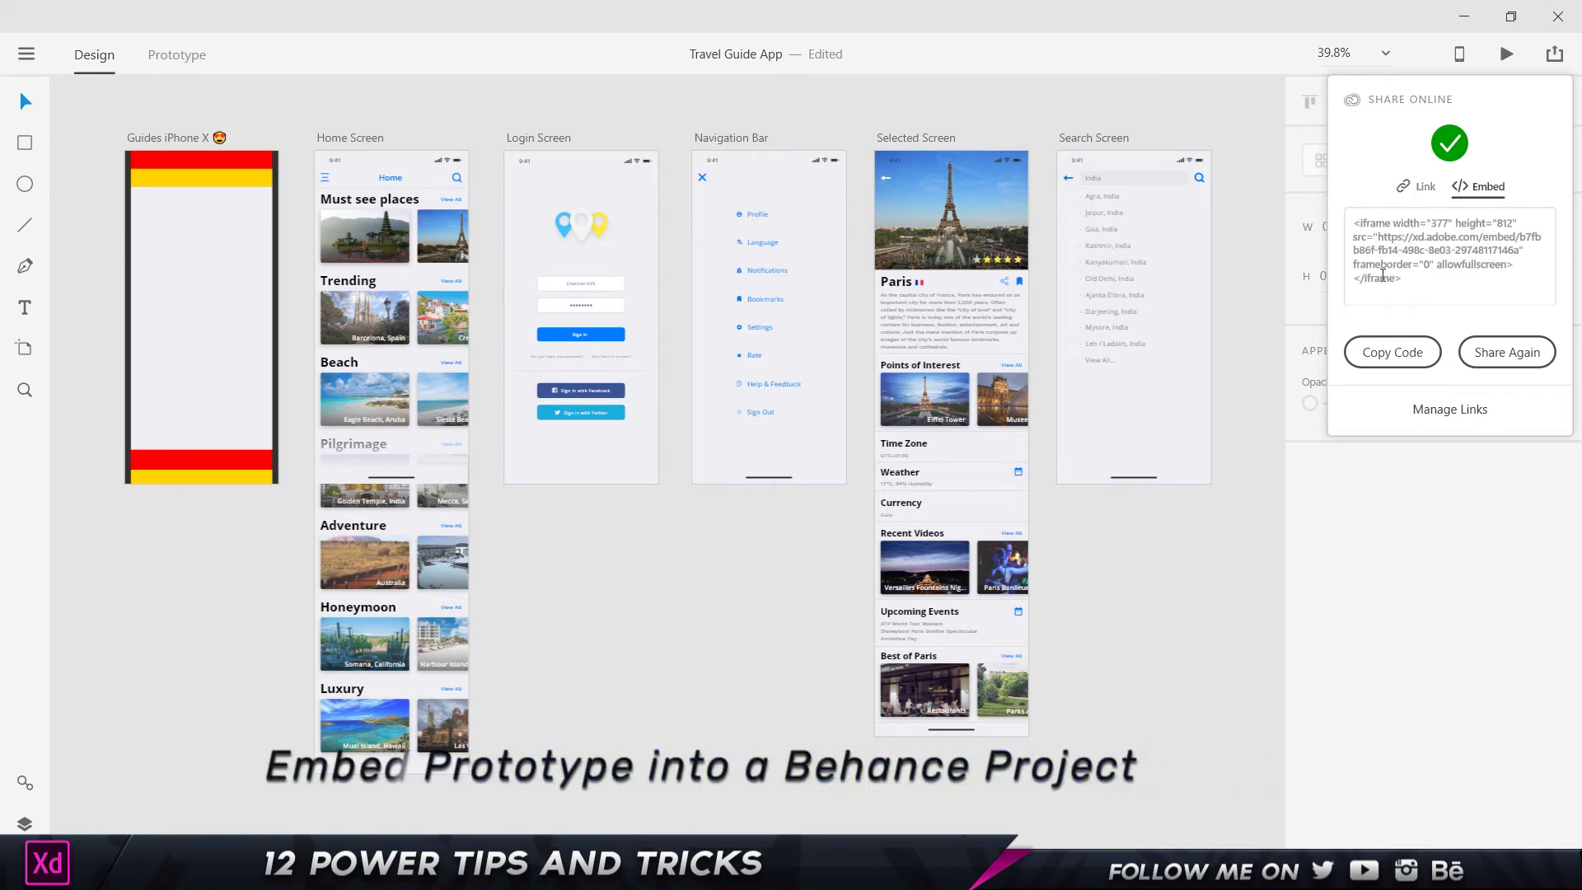
click(1393, 352)
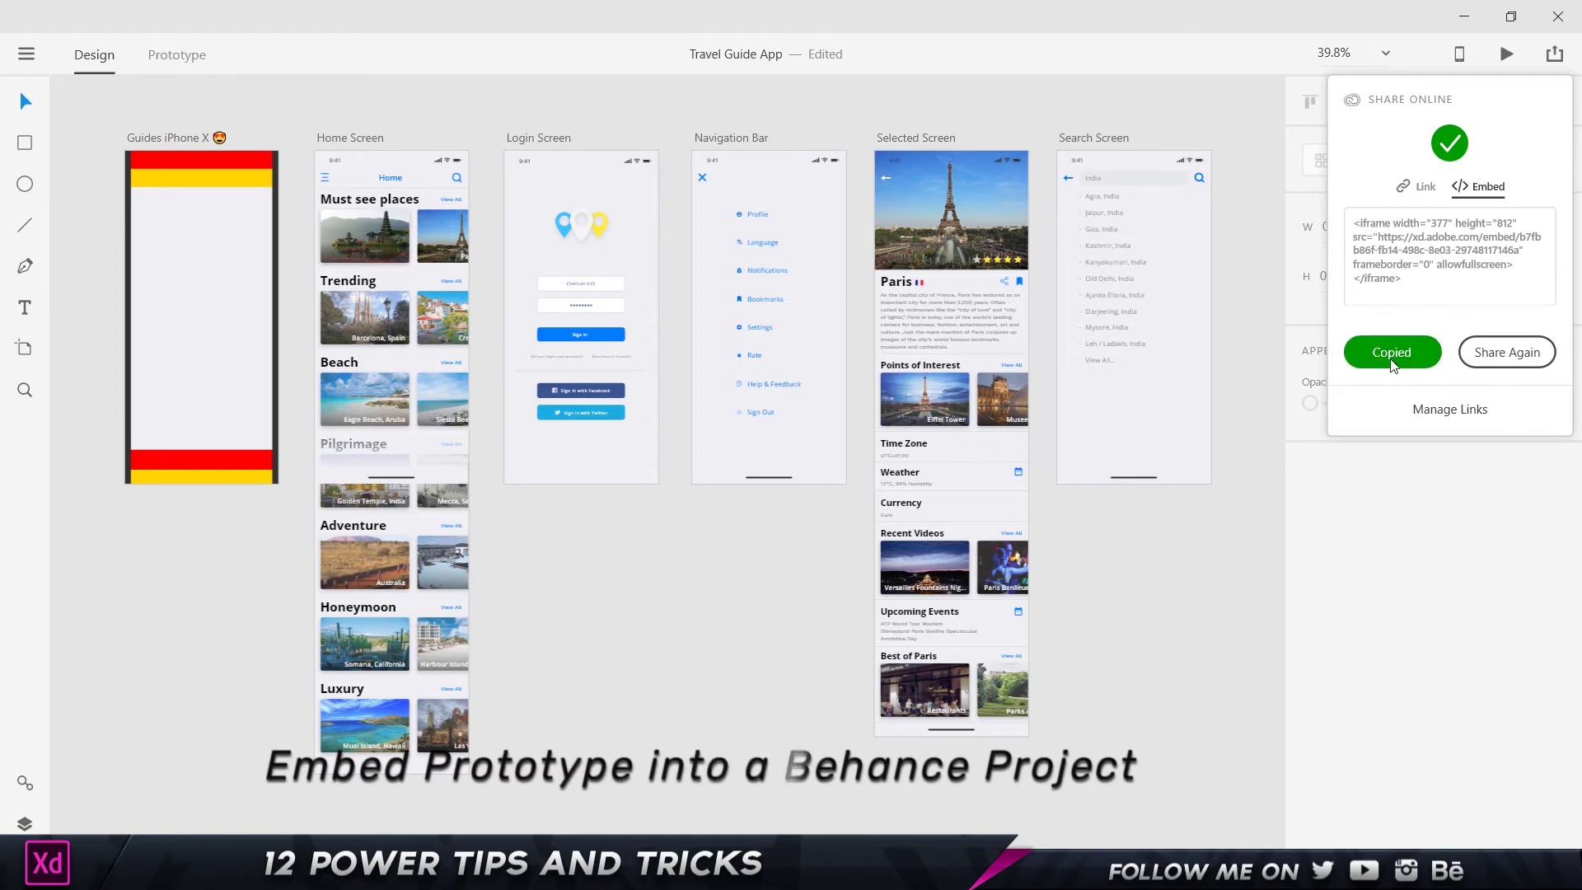
Switch to the web browser and open the Jersey Designs - 2017 project for editing from the Behance profile
key(alt+Tab)
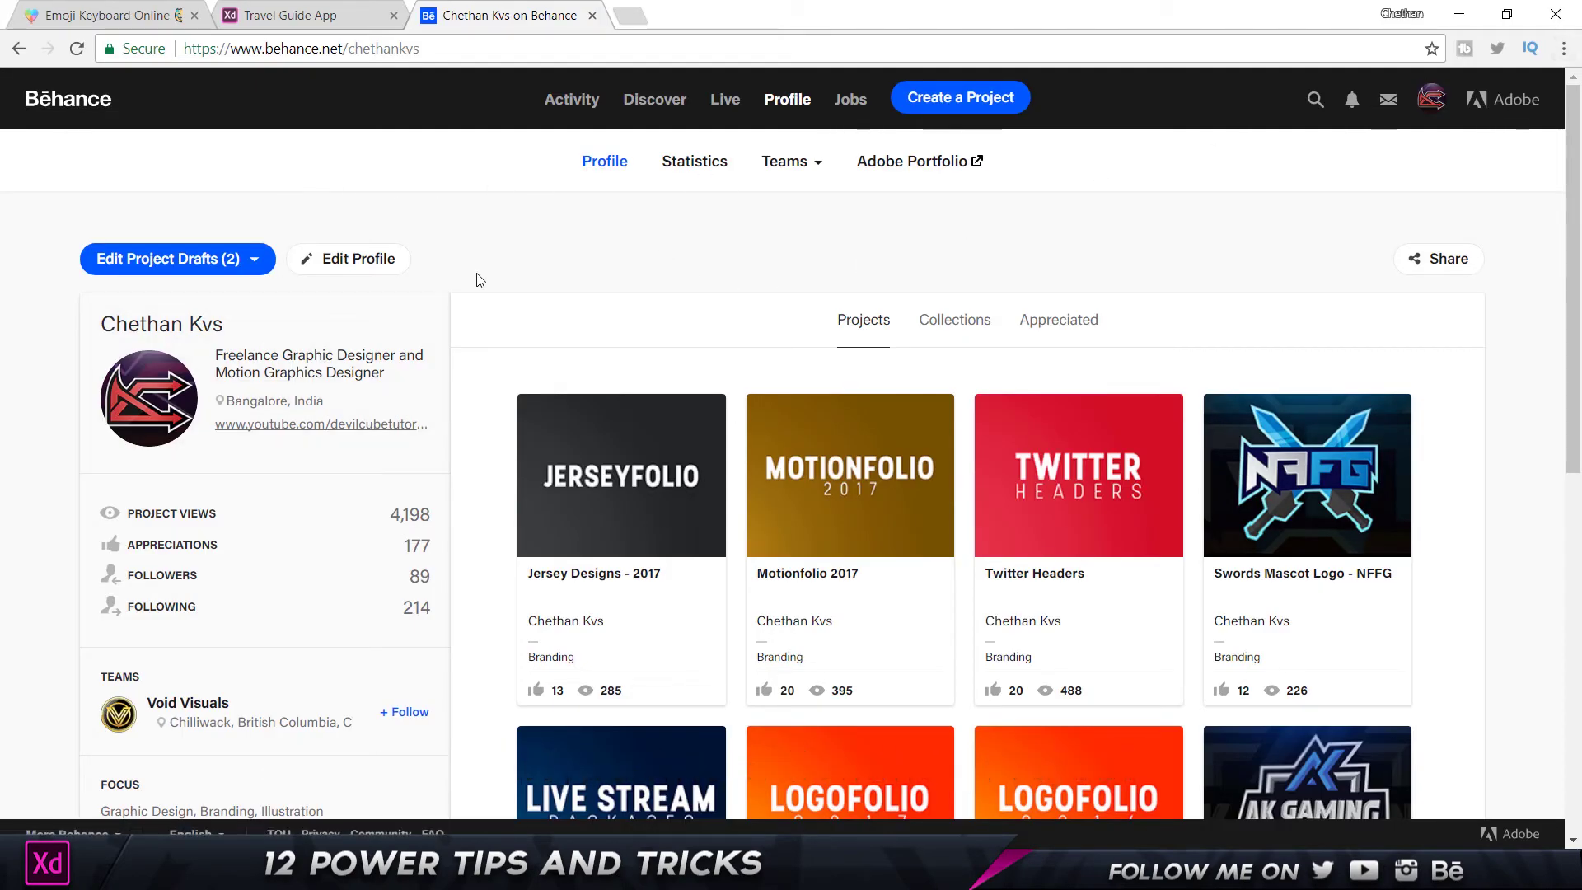
scroll(483, 290, down, 3)
scroll(484, 290, up, 3)
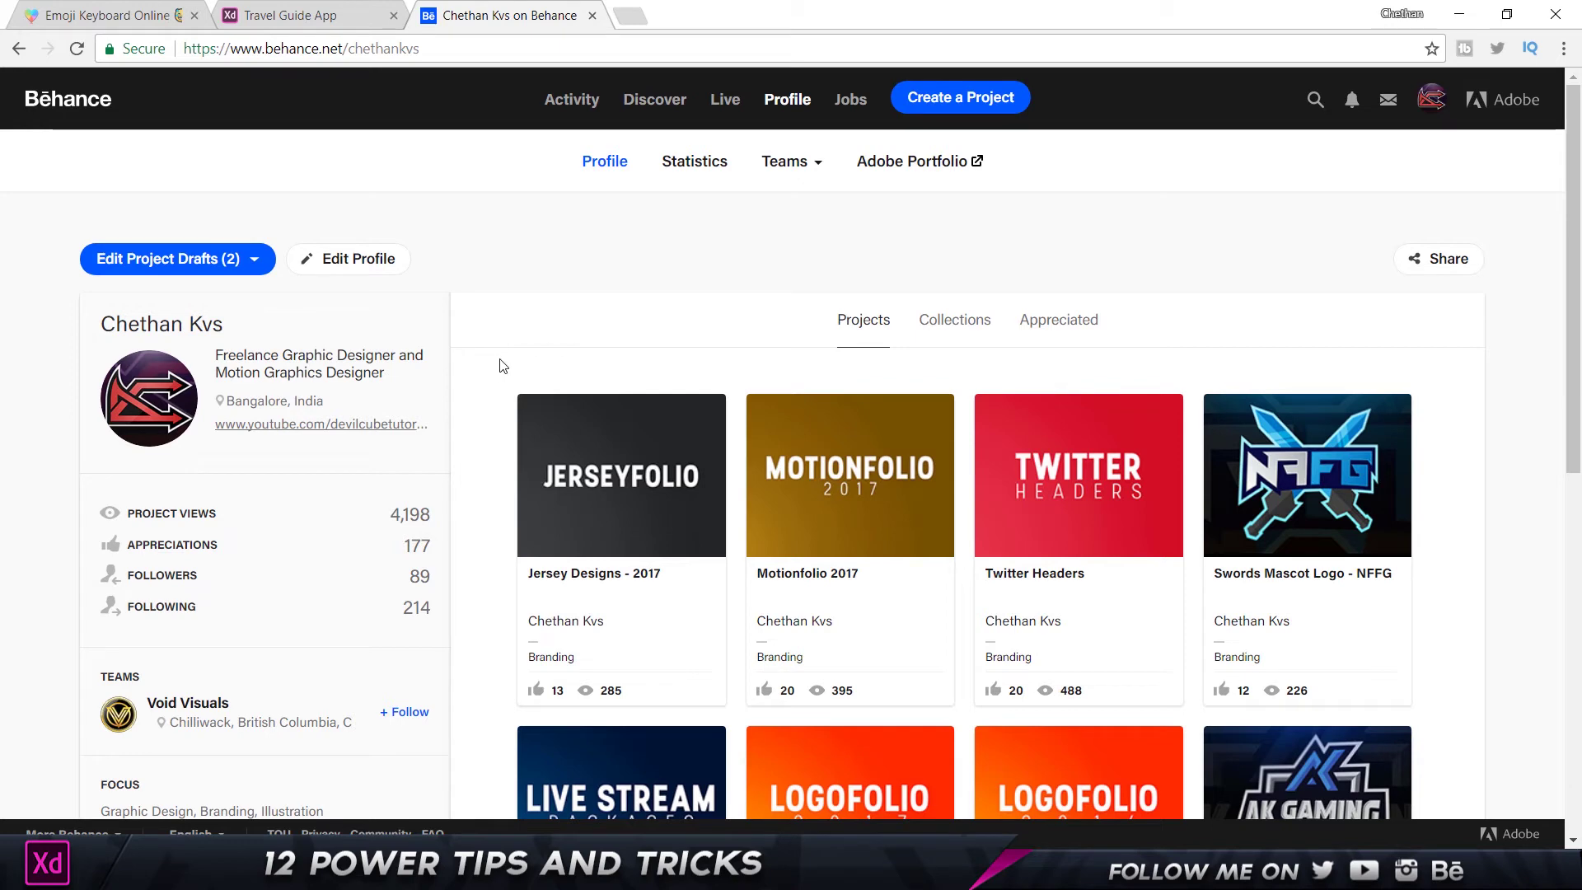
click(591, 438)
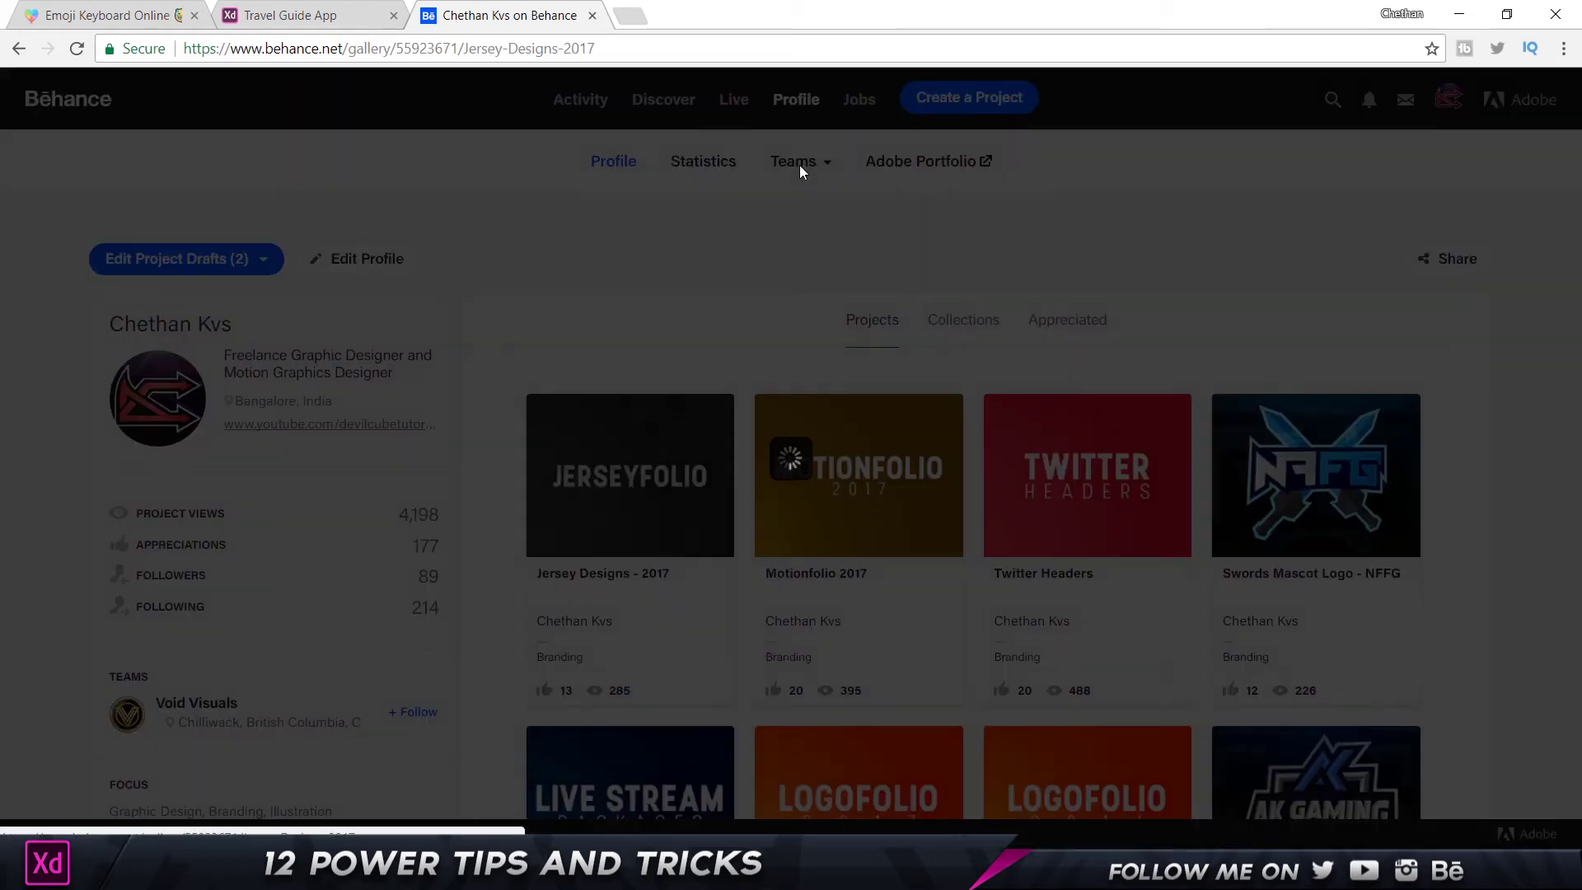
click(722, 410)
click(706, 421)
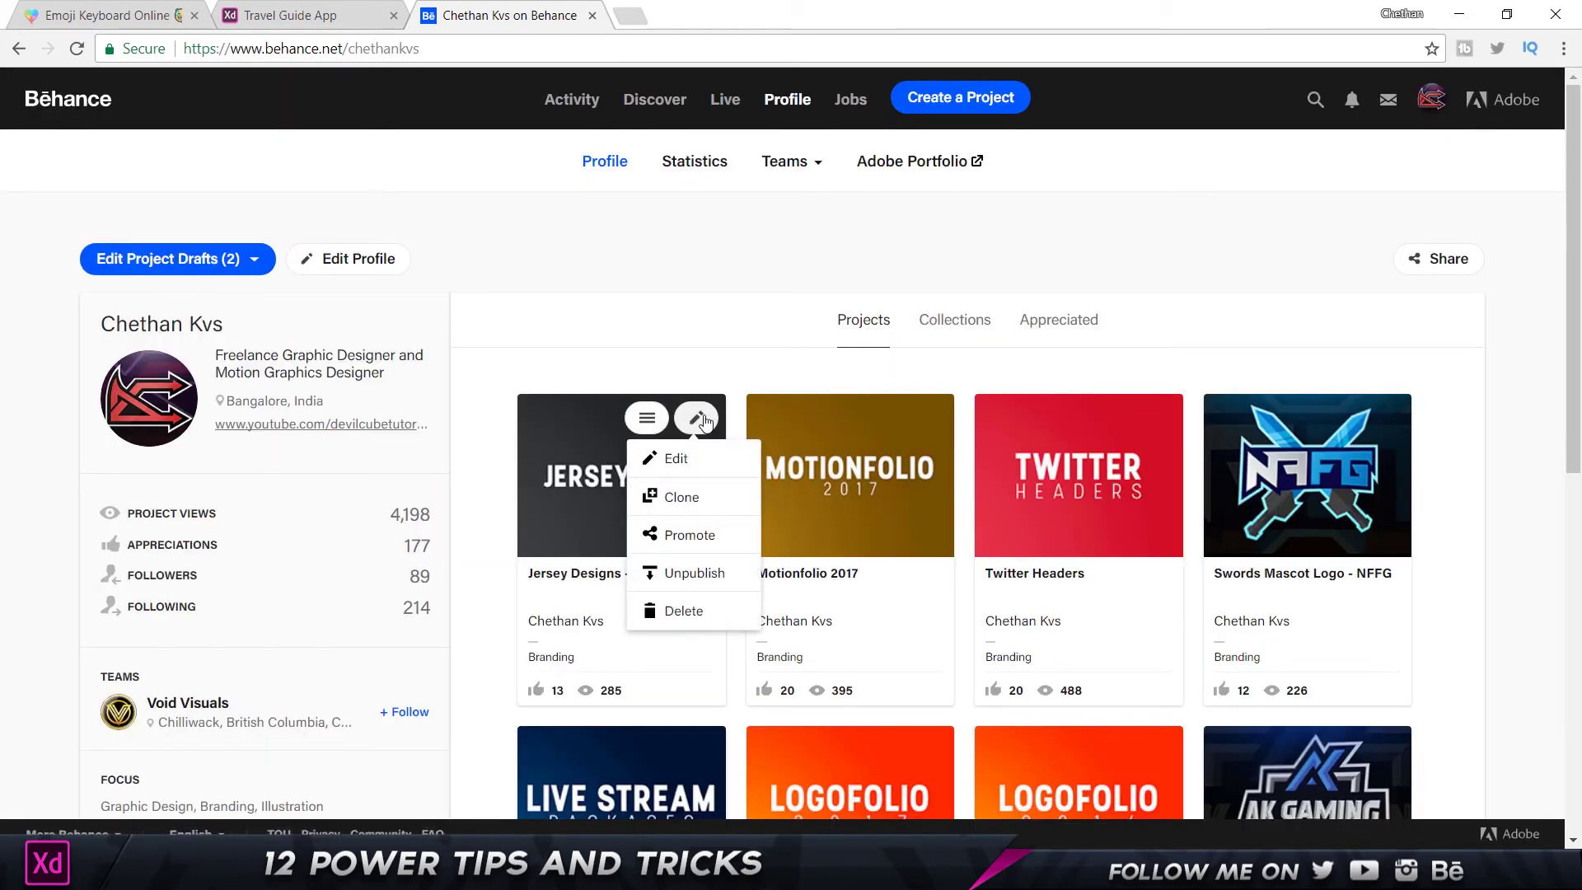
click(673, 456)
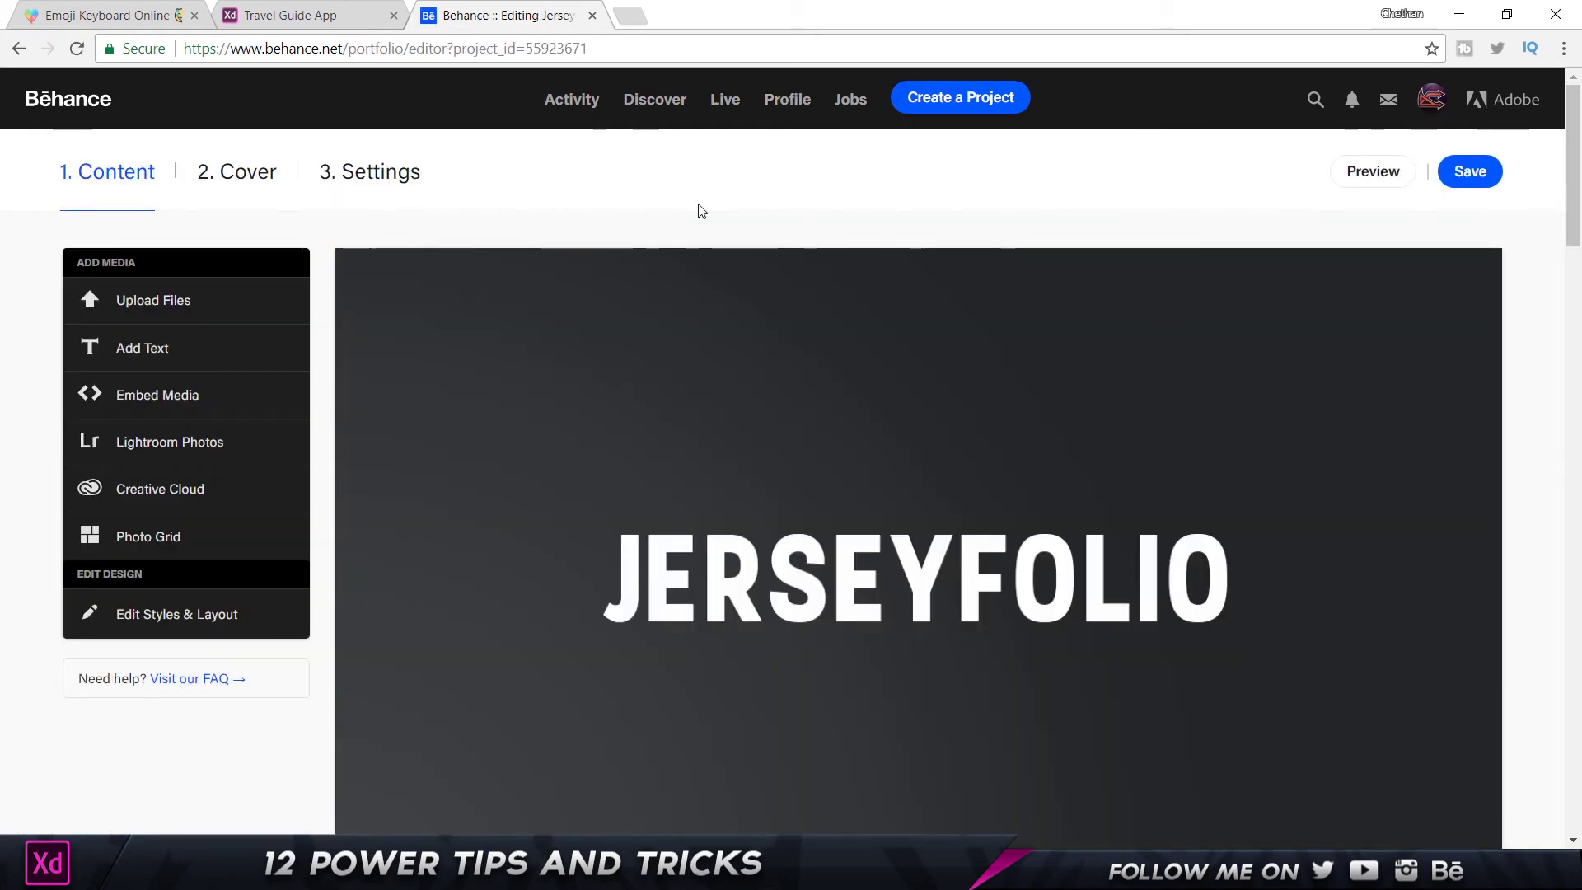
Look through the Jersey Designs - 2017 project content and examine the Insert Media options below the JERSEYFOLIO banner
mouse_move(608, 403)
scroll(943, 400, down, 20)
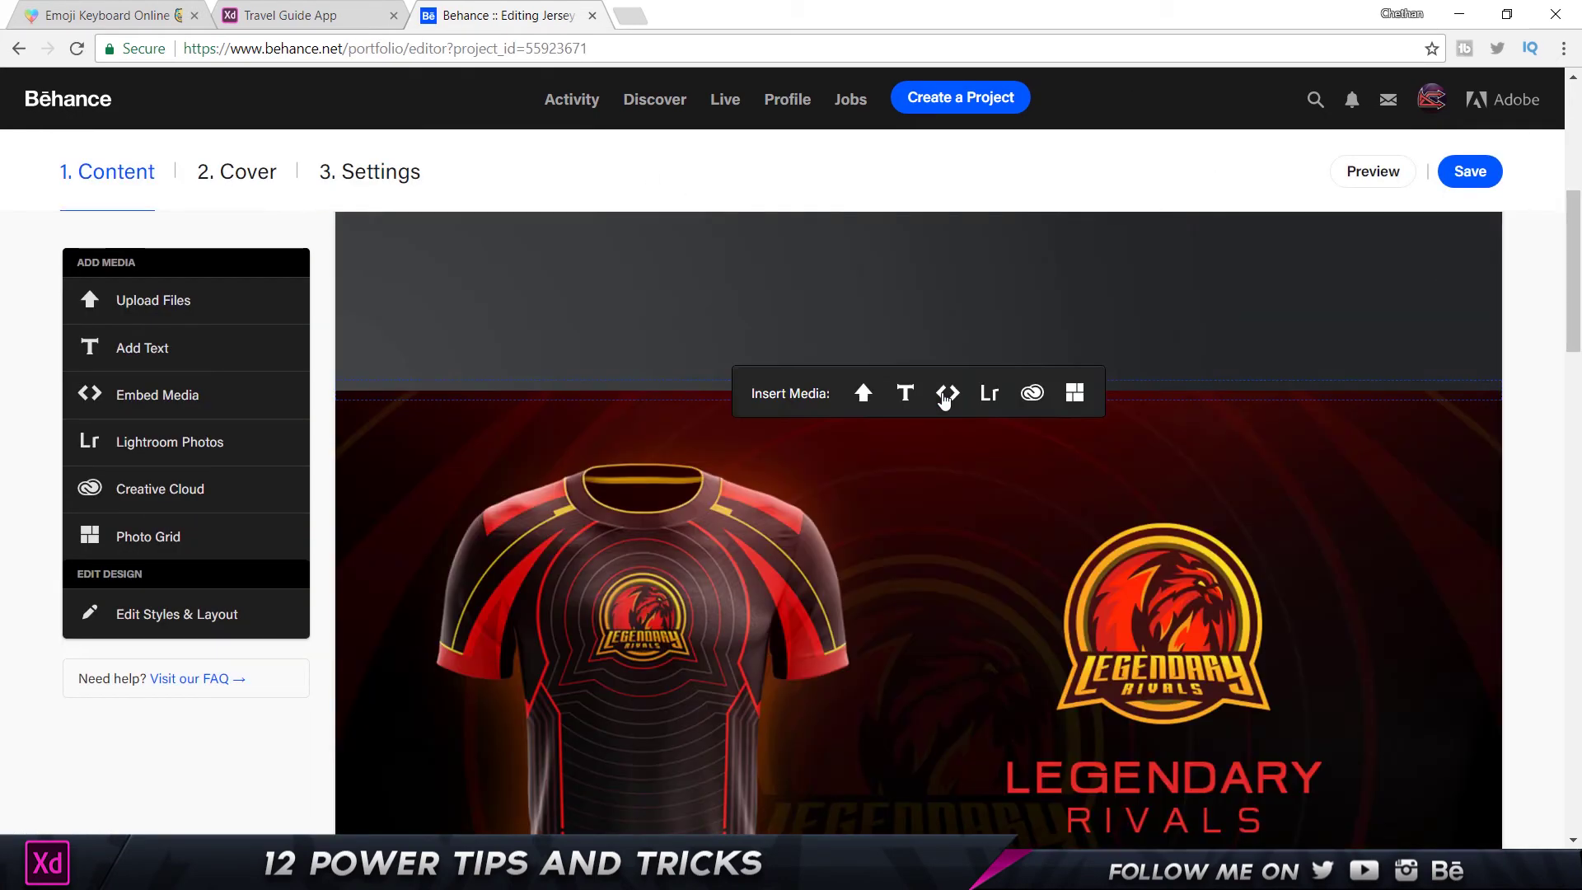
scroll(903, 399, down, 8)
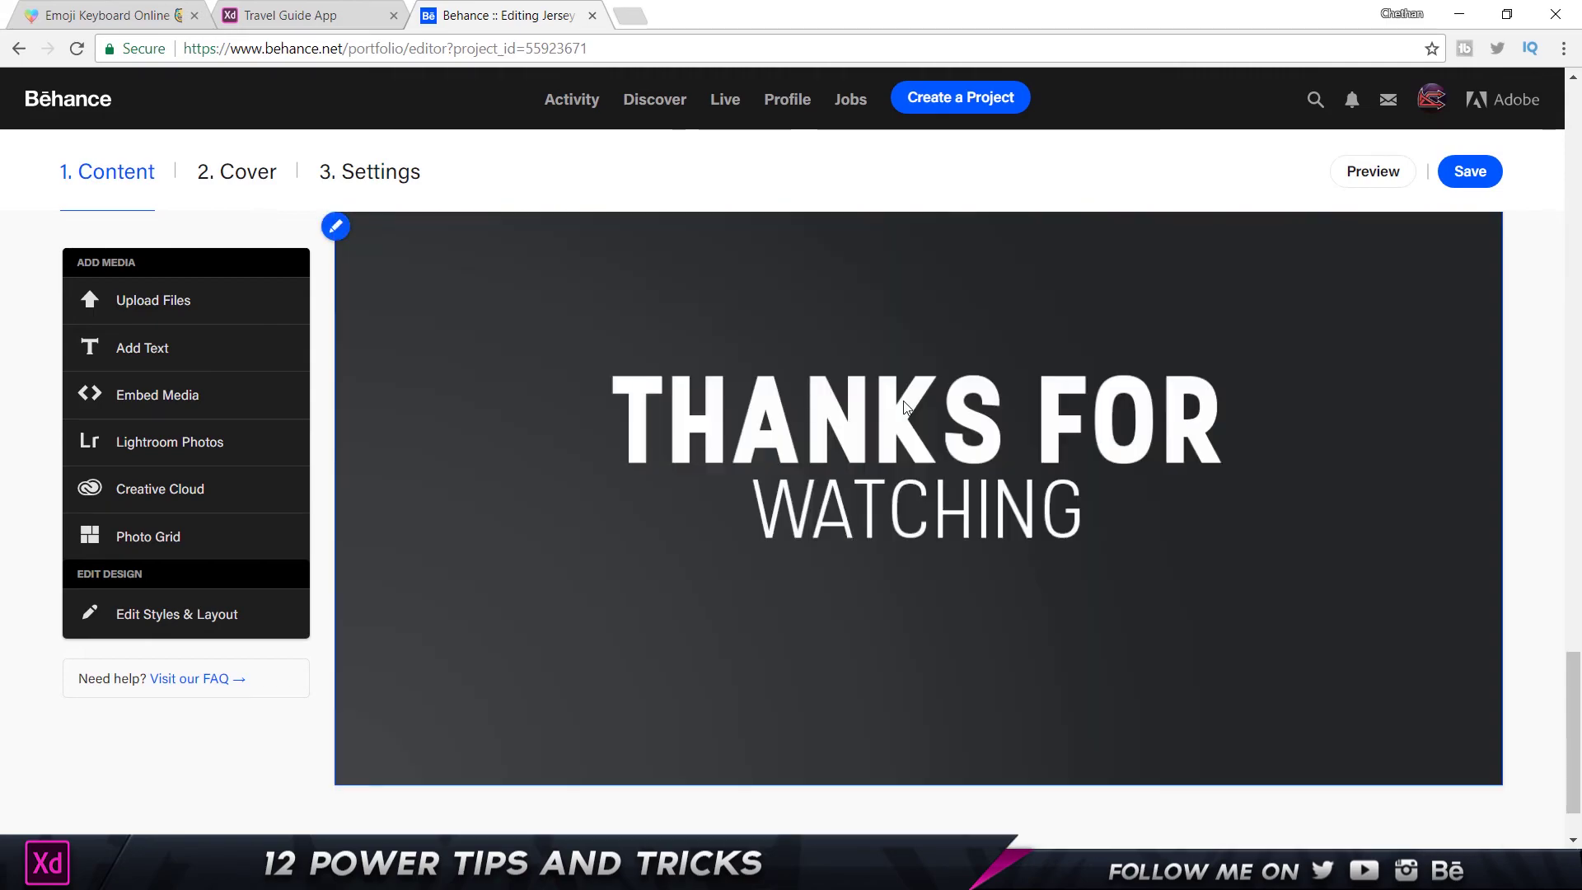
scroll(903, 401, up, 15)
scroll(902, 401, up, 6)
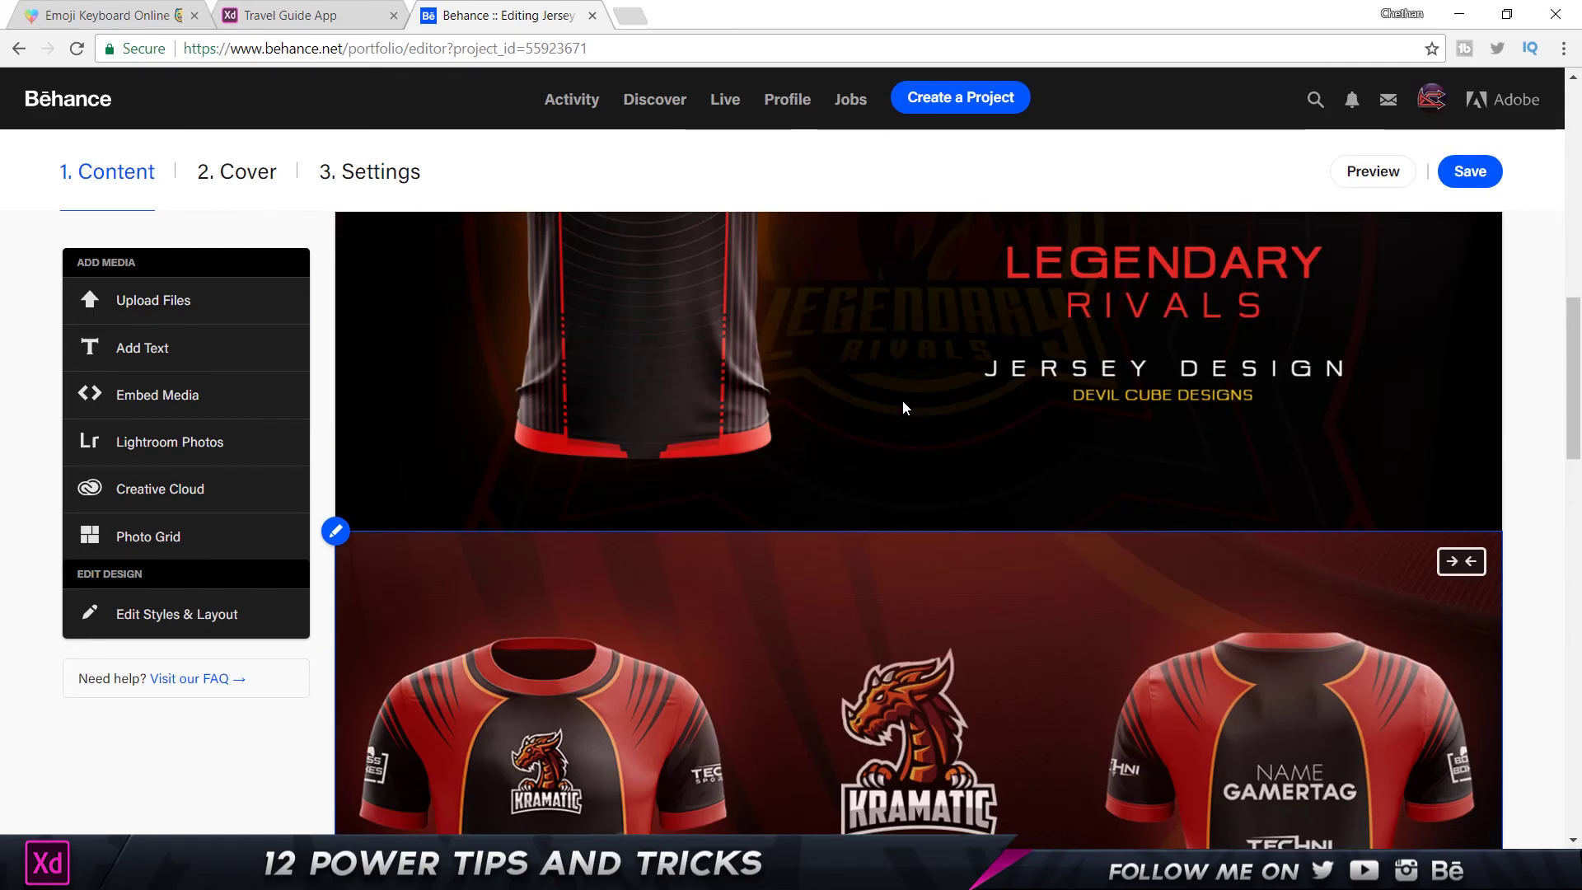
scroll(903, 401, up, 4)
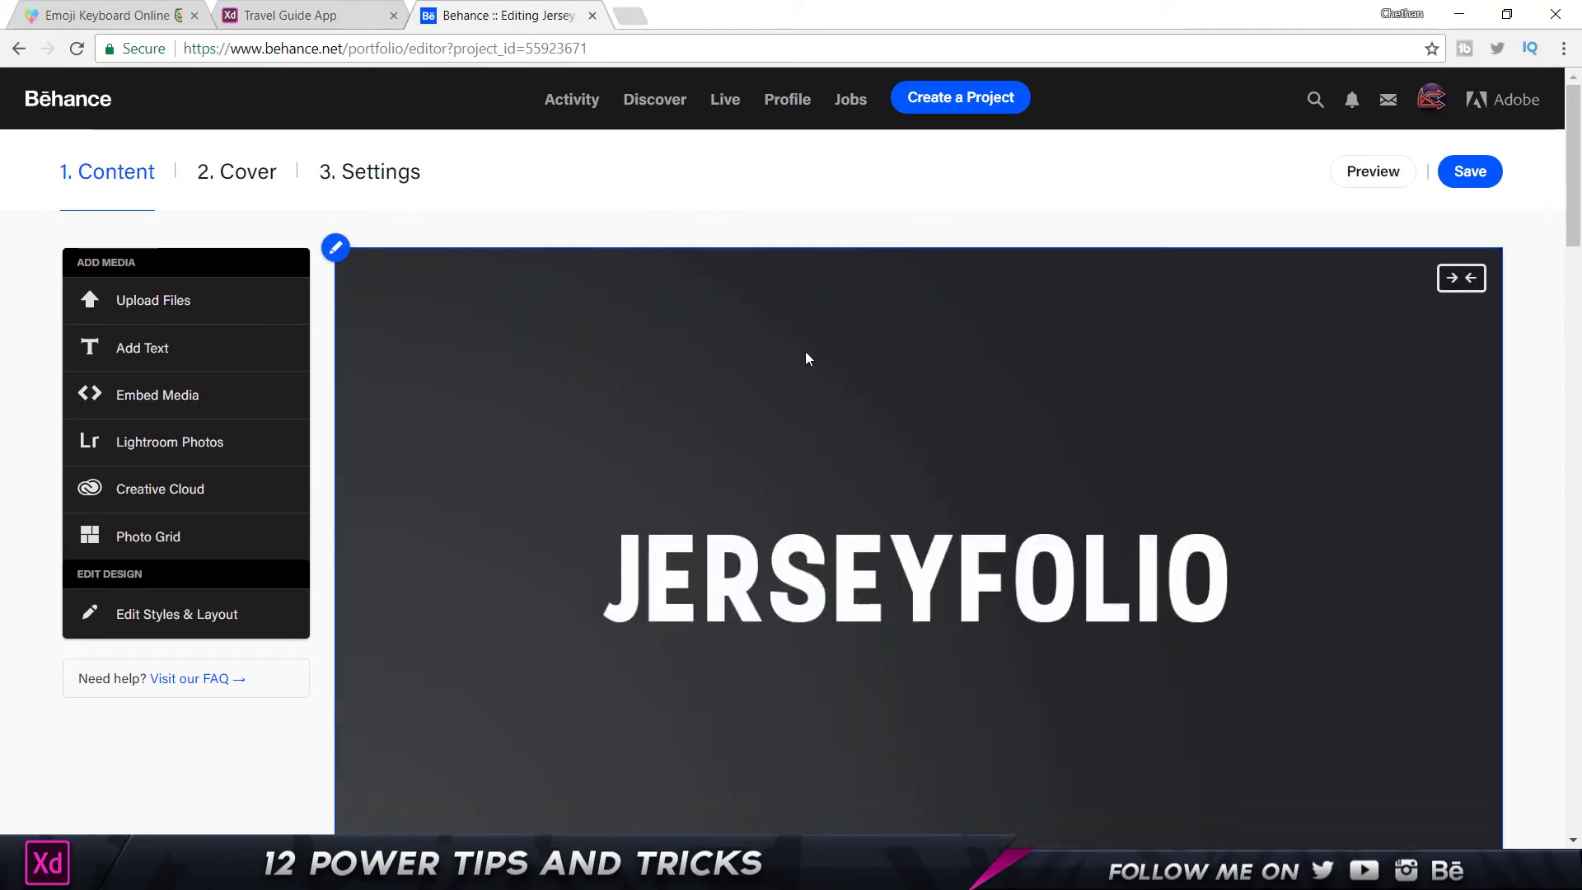
scroll(635, 368, down, 4)
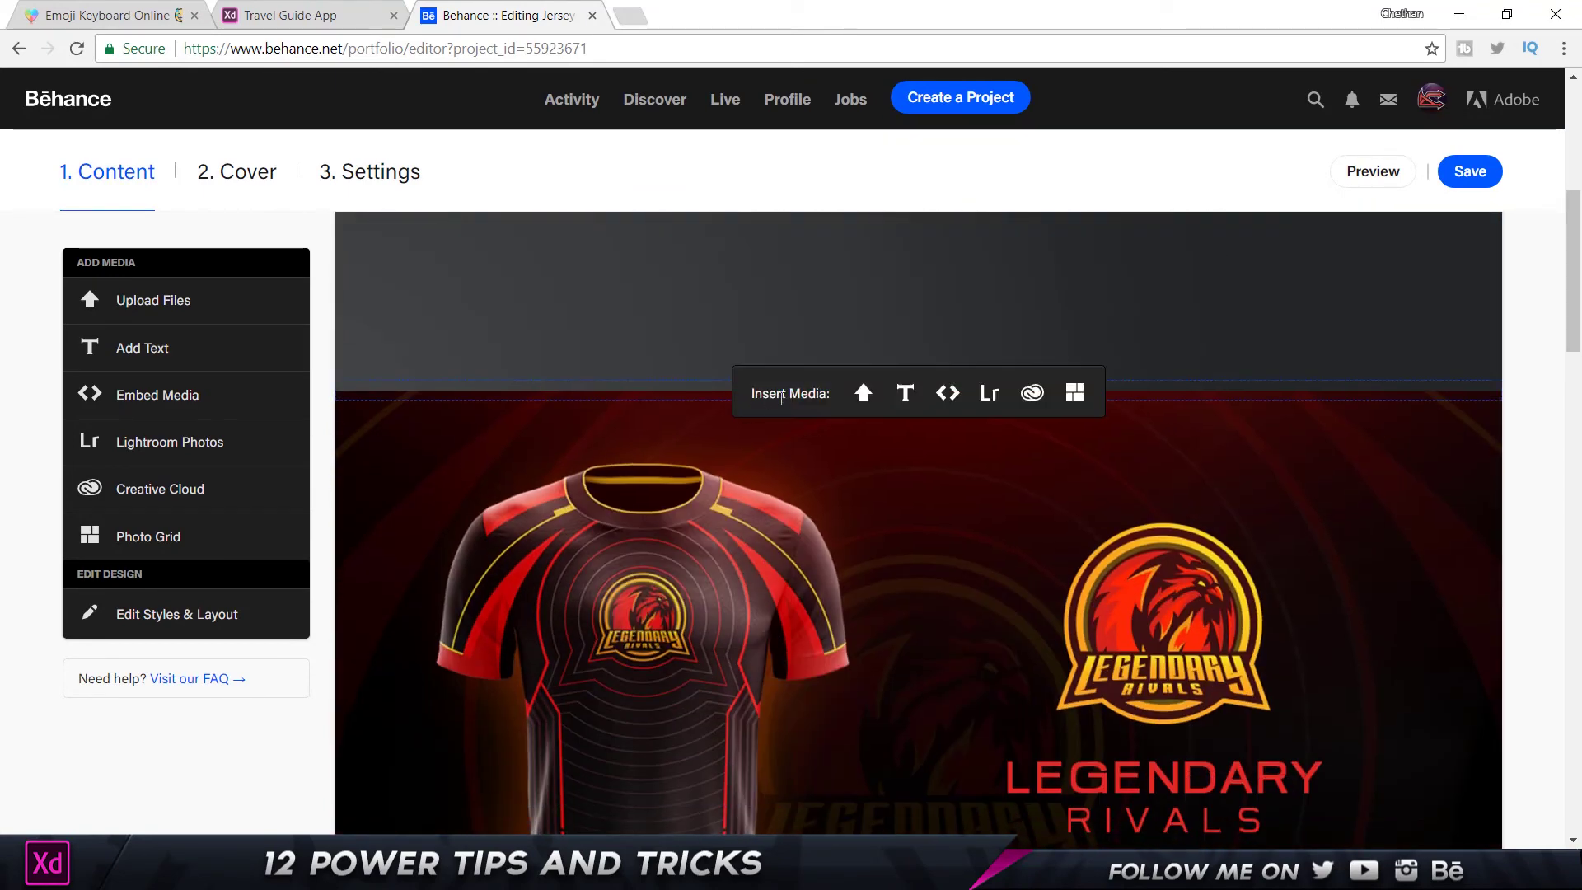
mouse_move(792, 395)
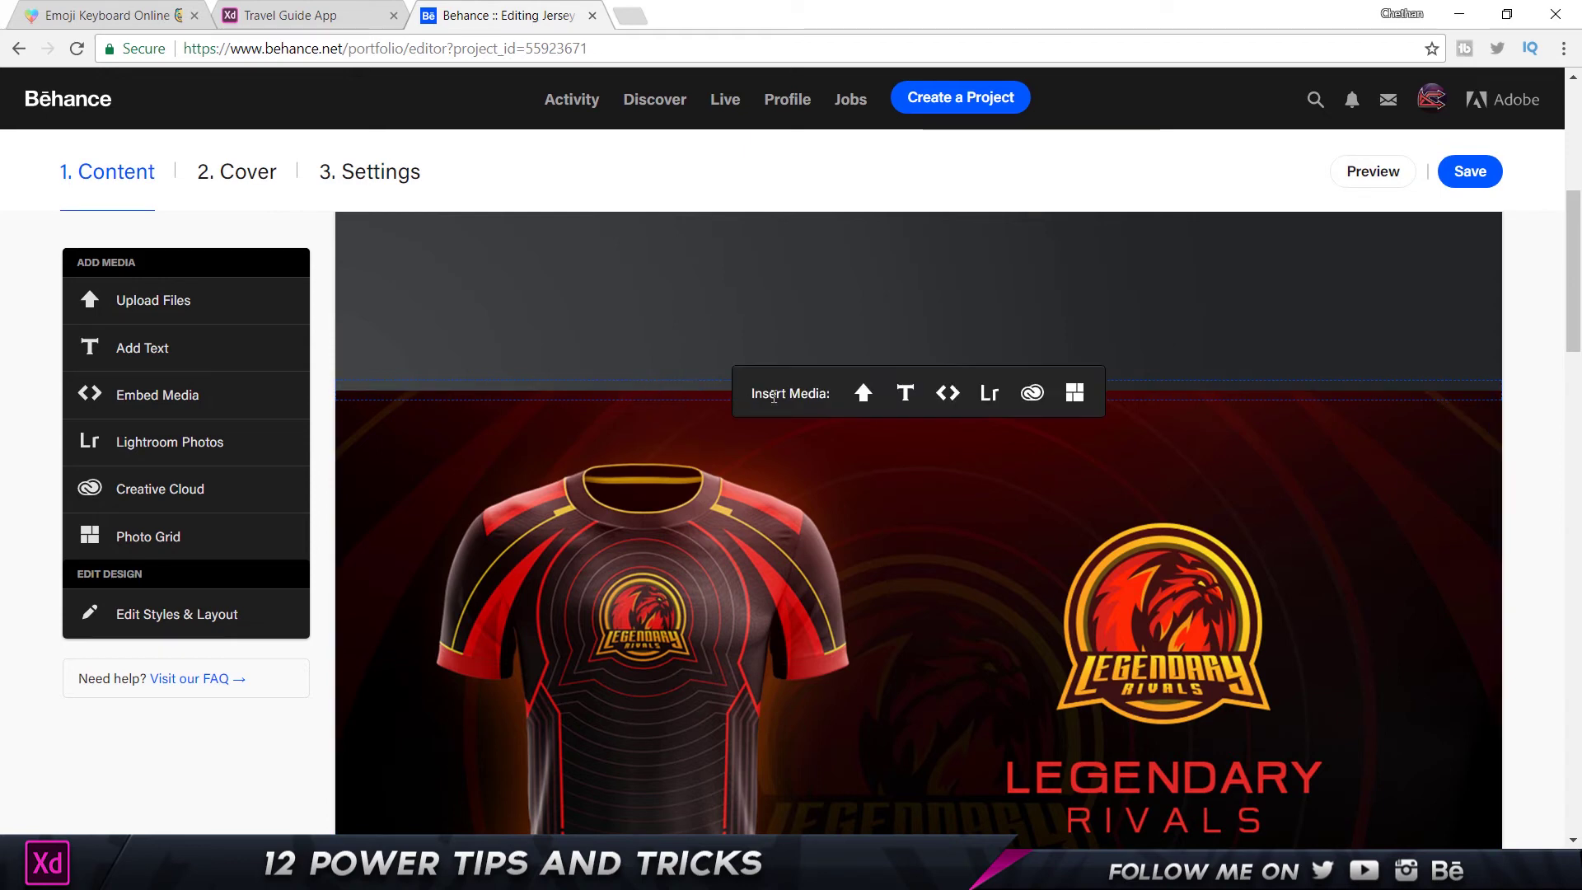
Embed the copied prototype iframe code as media between the JERSEYFOLIO banner and the Legendary Rivals jersey image
click(954, 395)
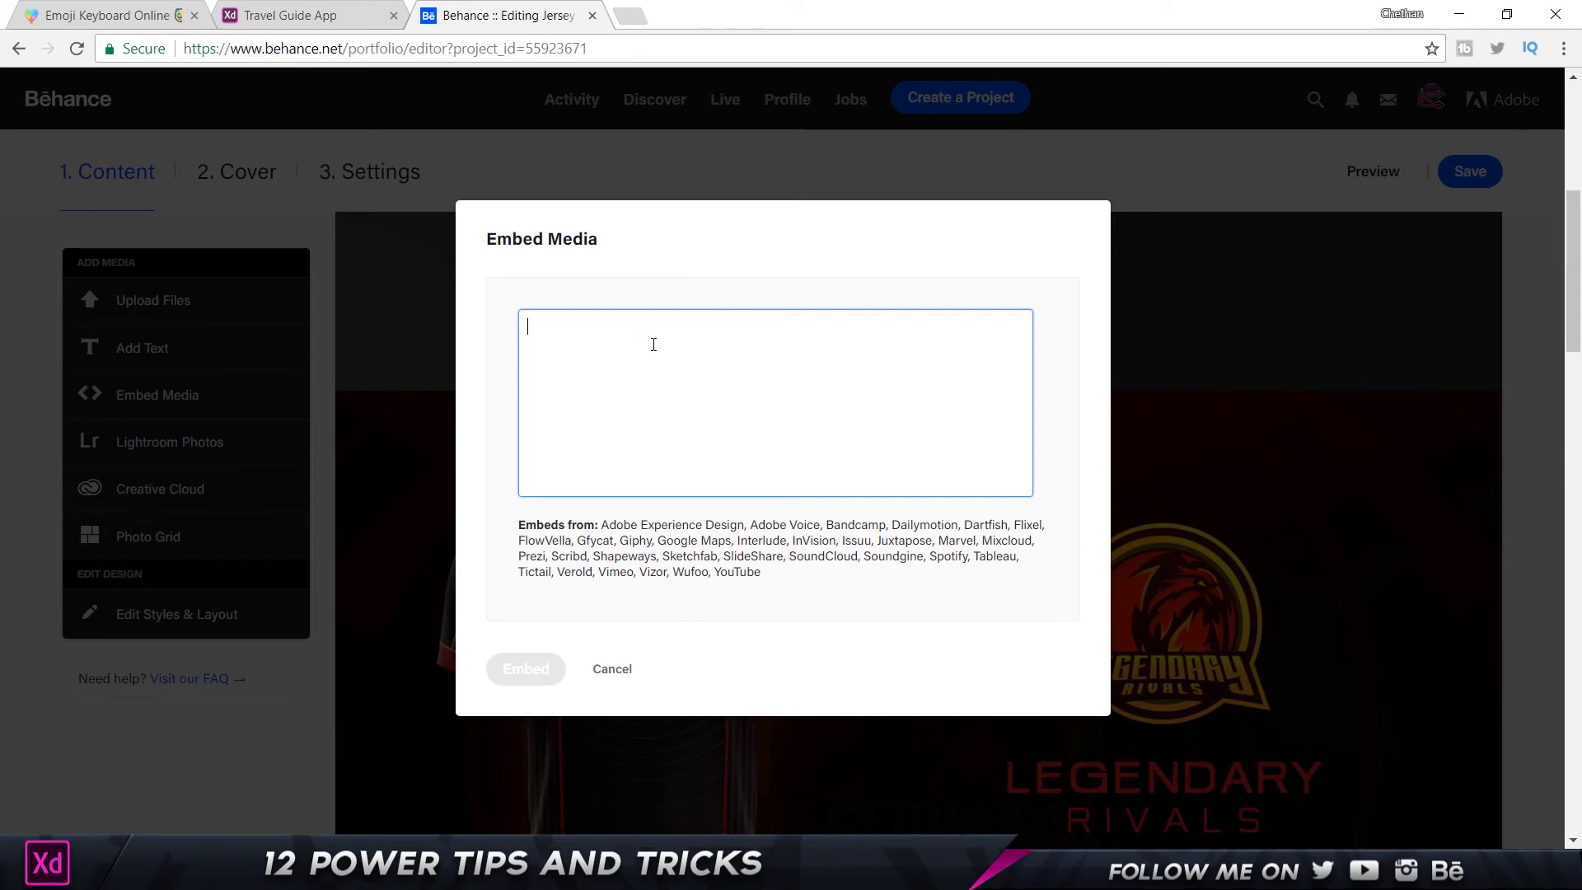
key(ctrl+v)
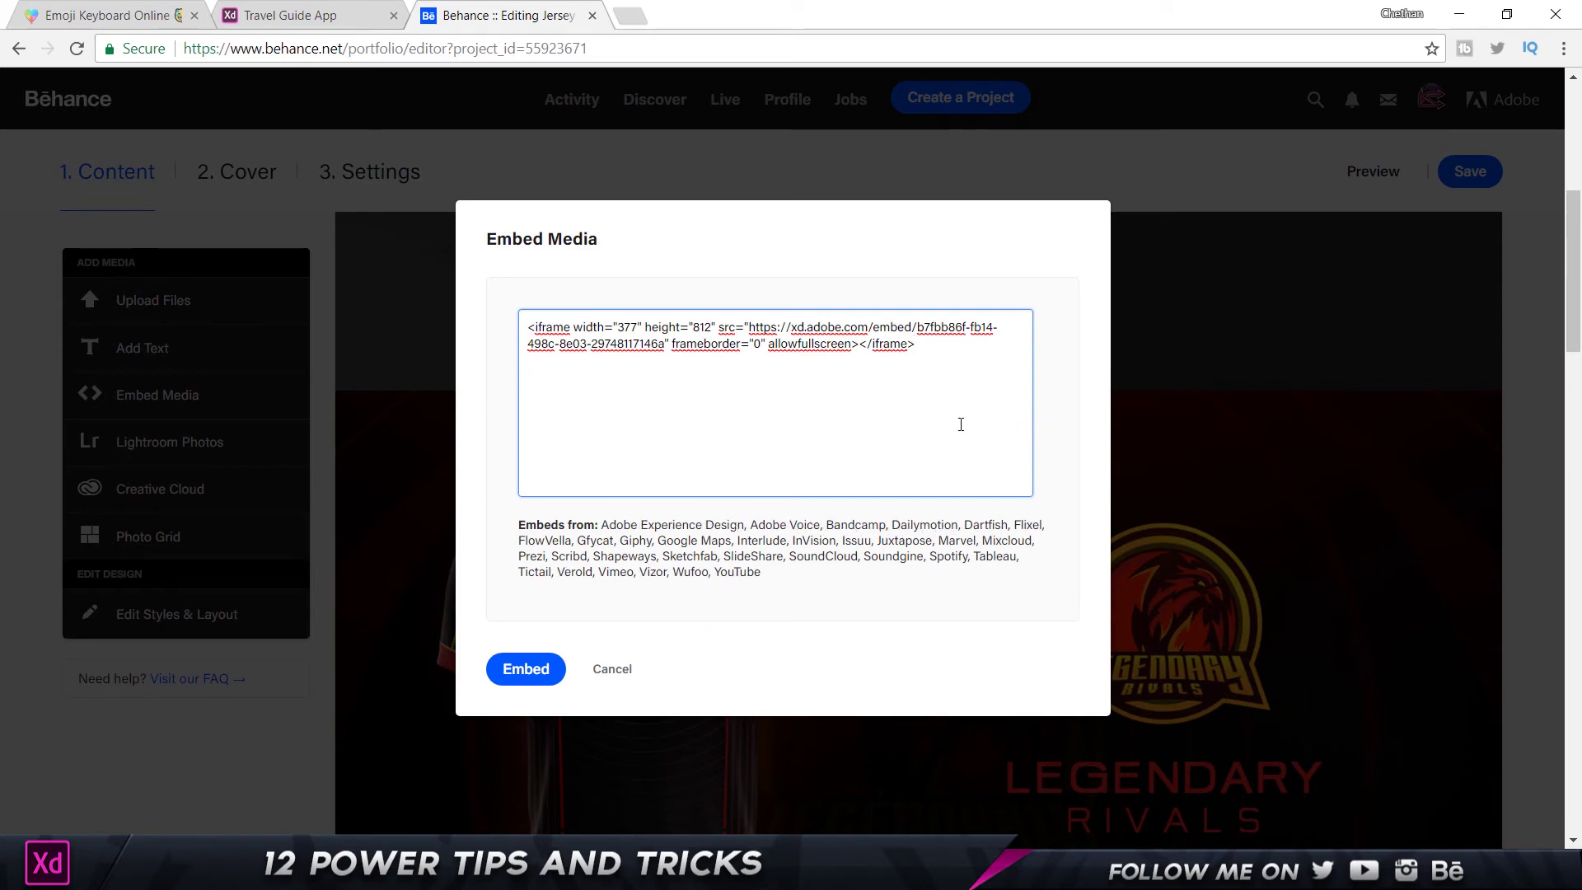
click(540, 672)
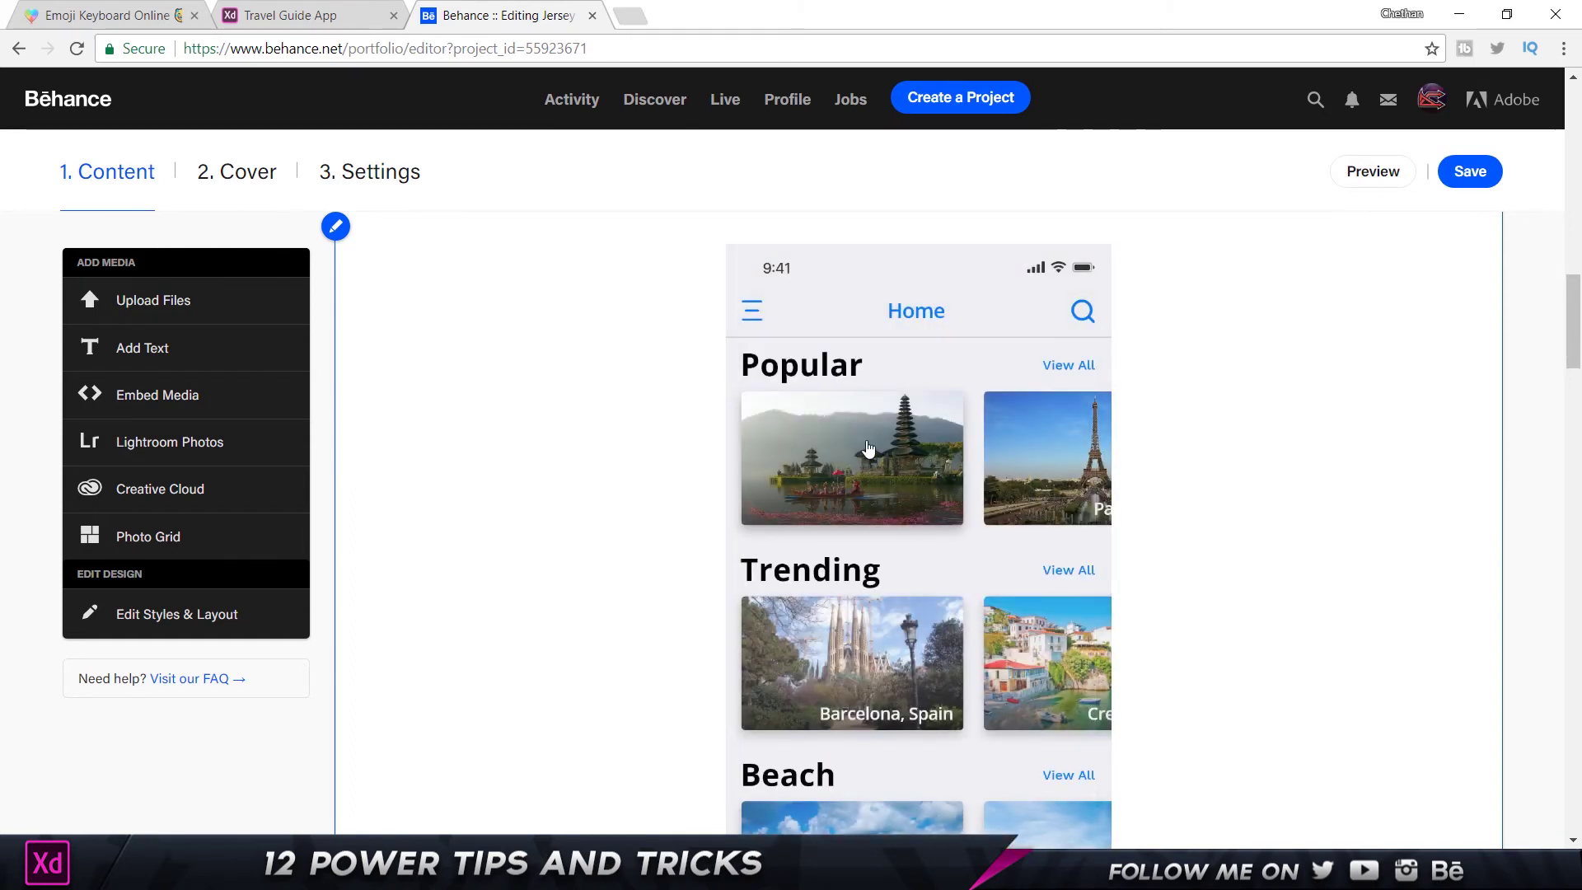
scroll(1025, 544, down, 2)
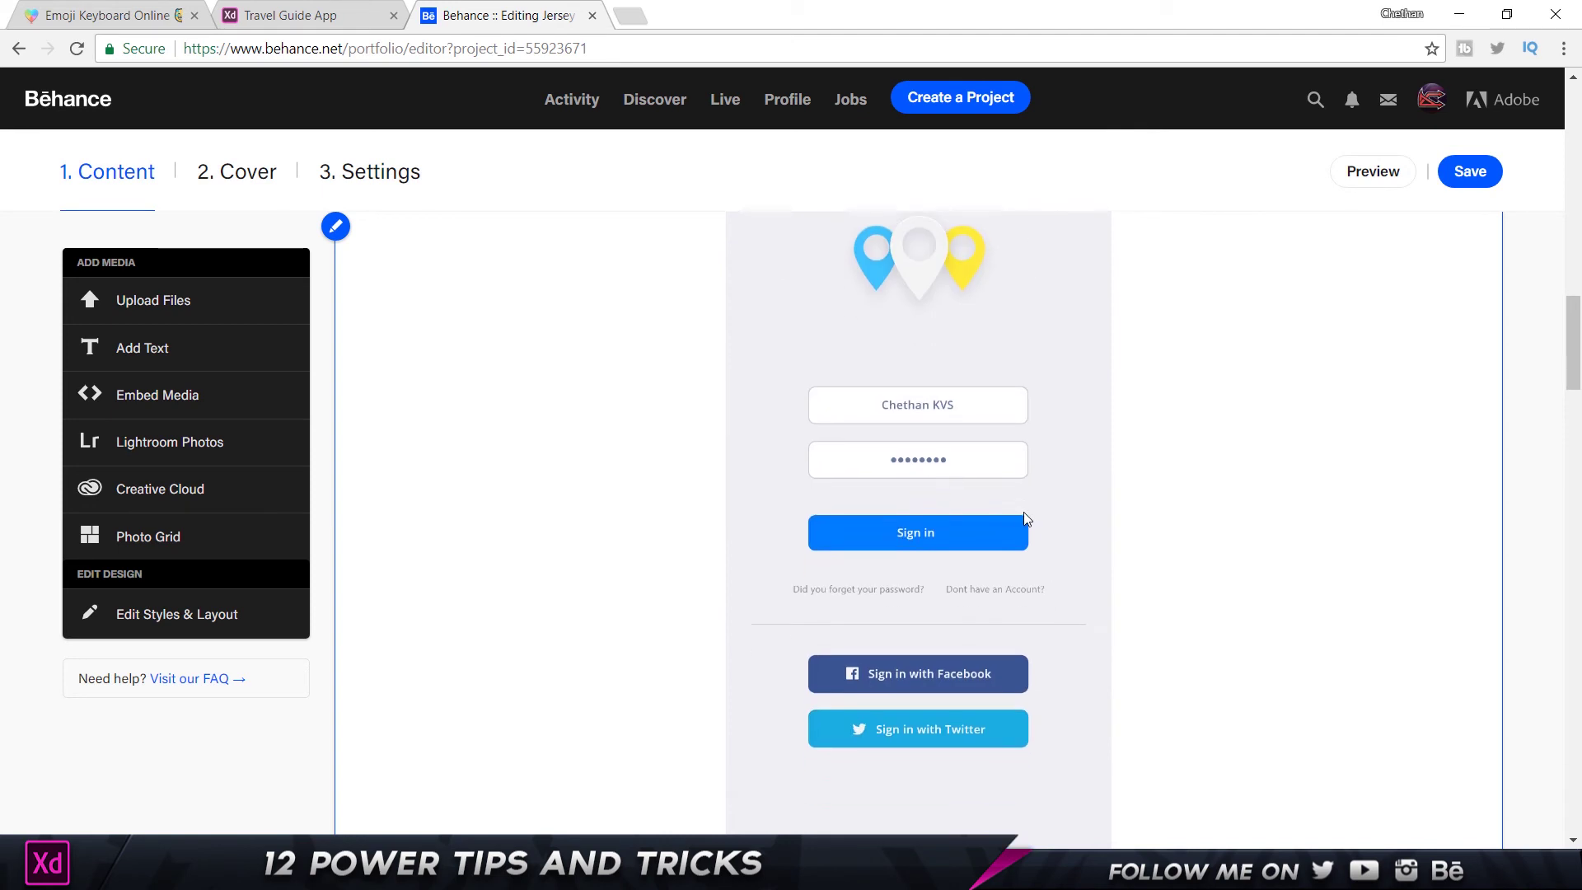
Save the Behance project and open its preview to view the embedded prototype within the page
click(1464, 169)
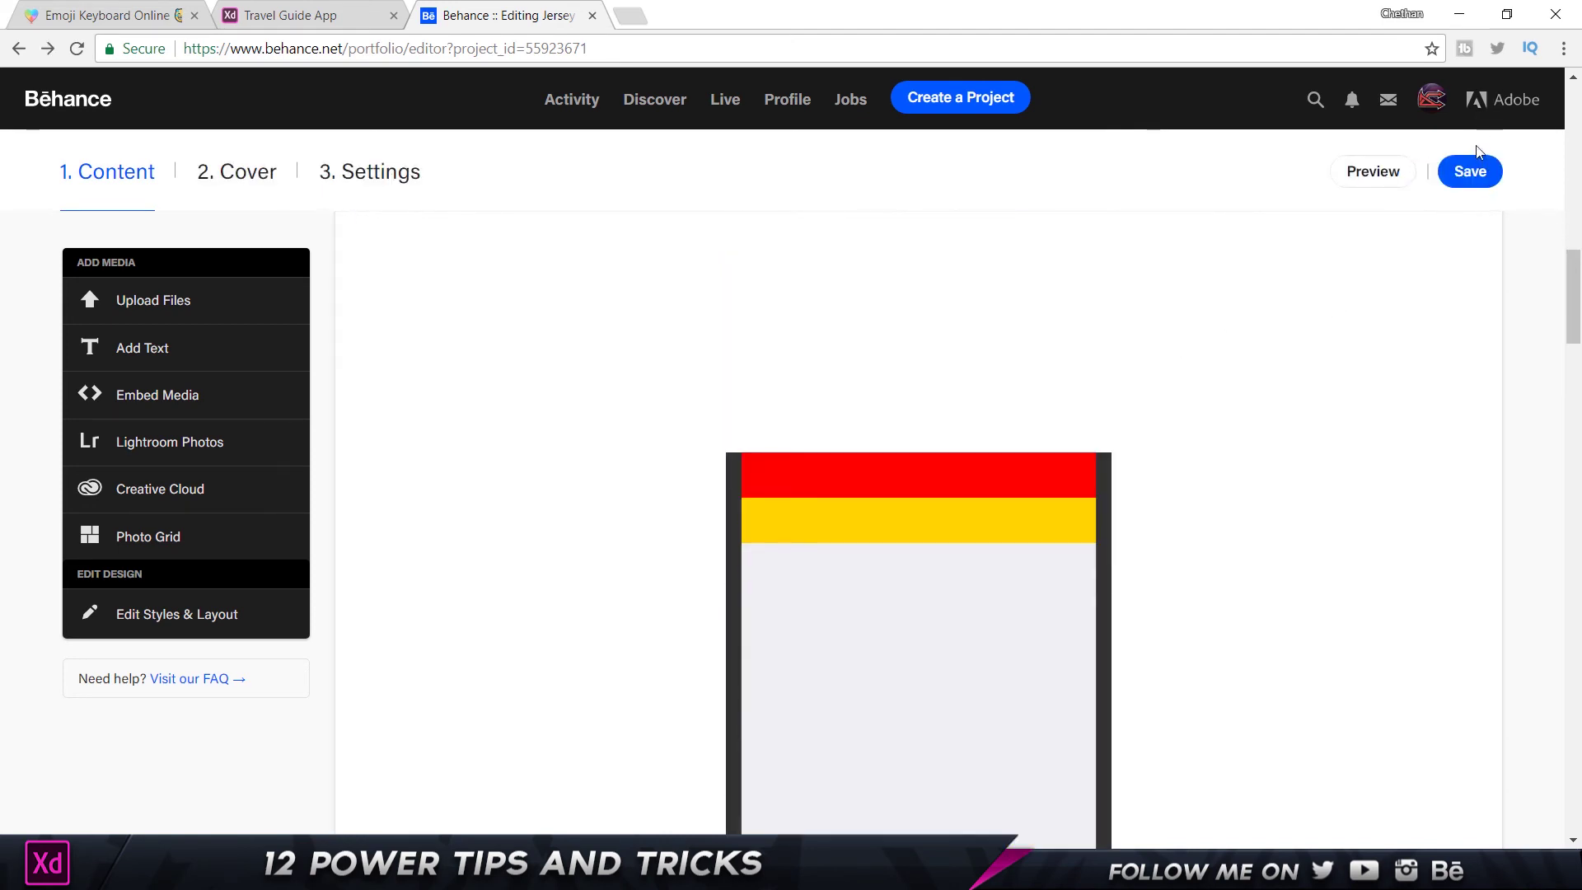
click(1383, 175)
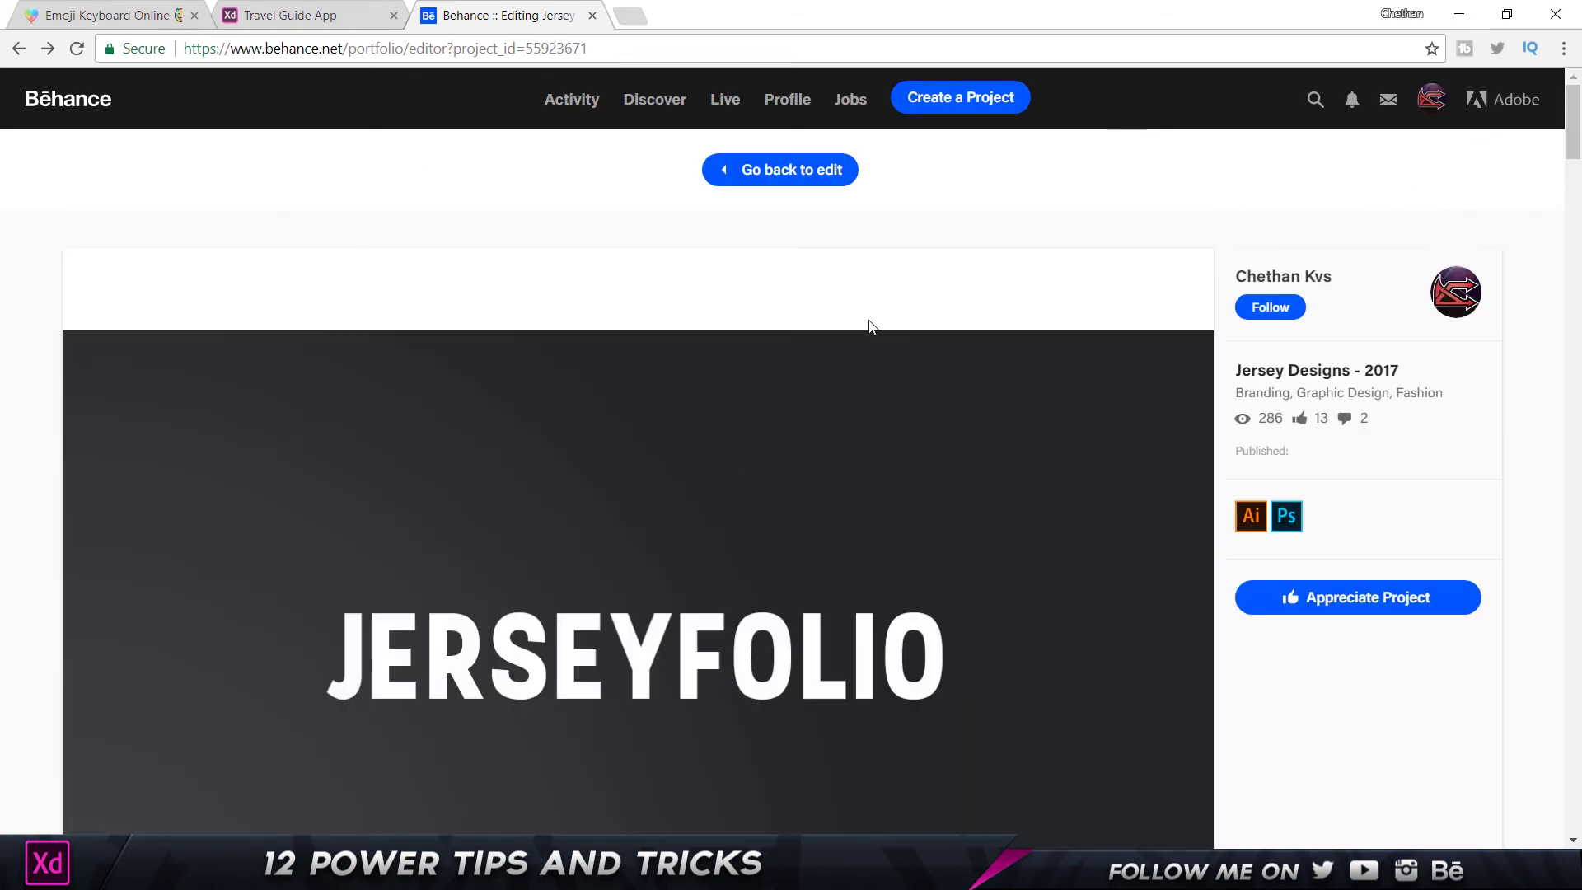
scroll(869, 332, down, 10)
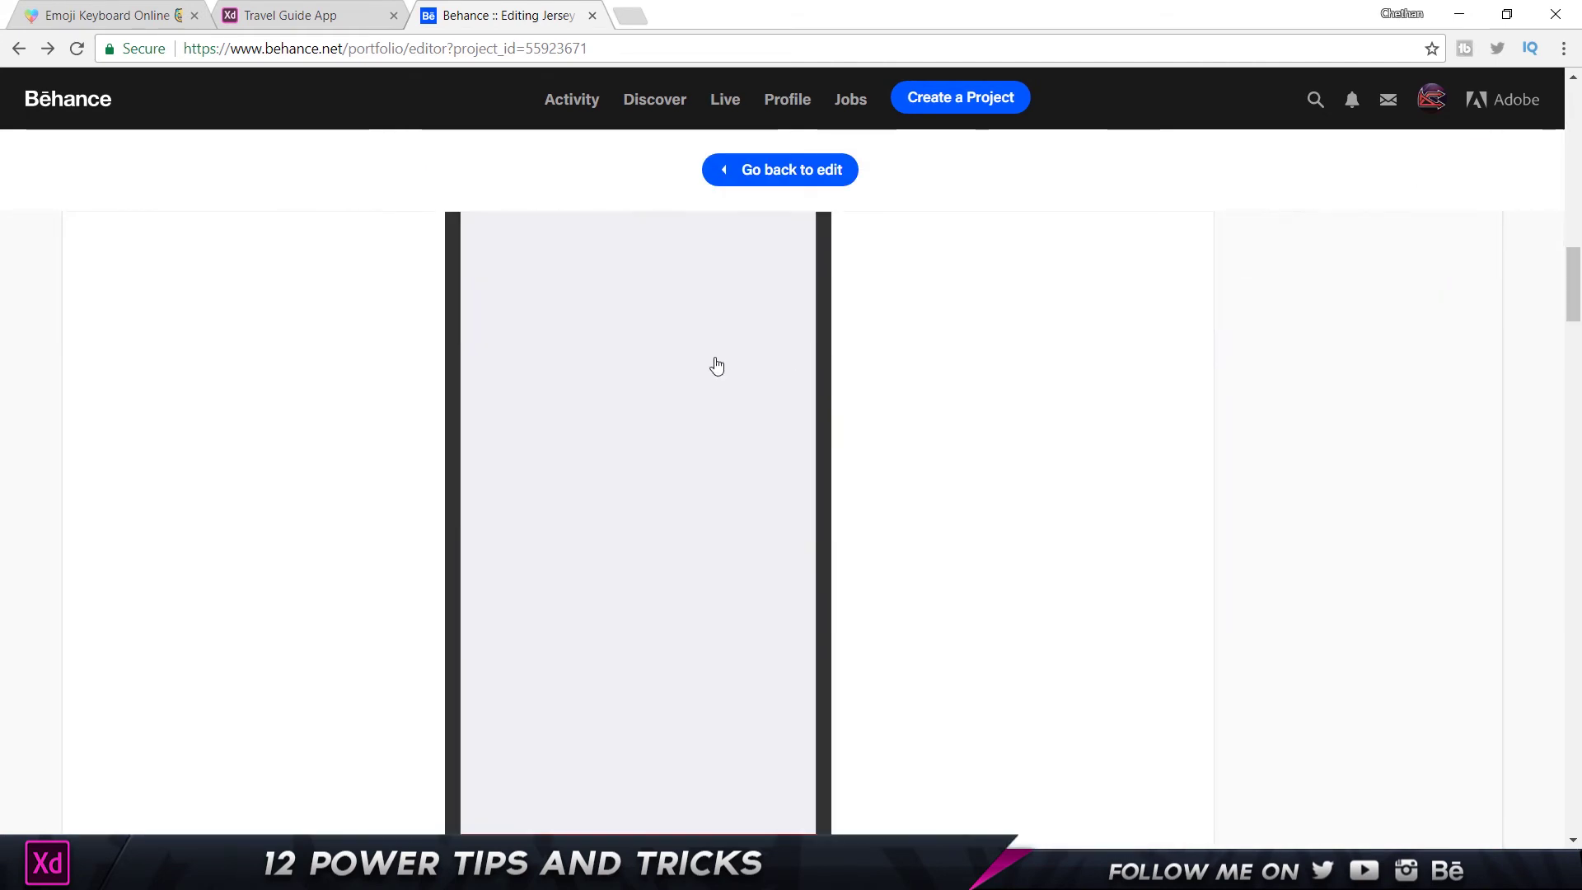
scroll(583, 392, up, 2)
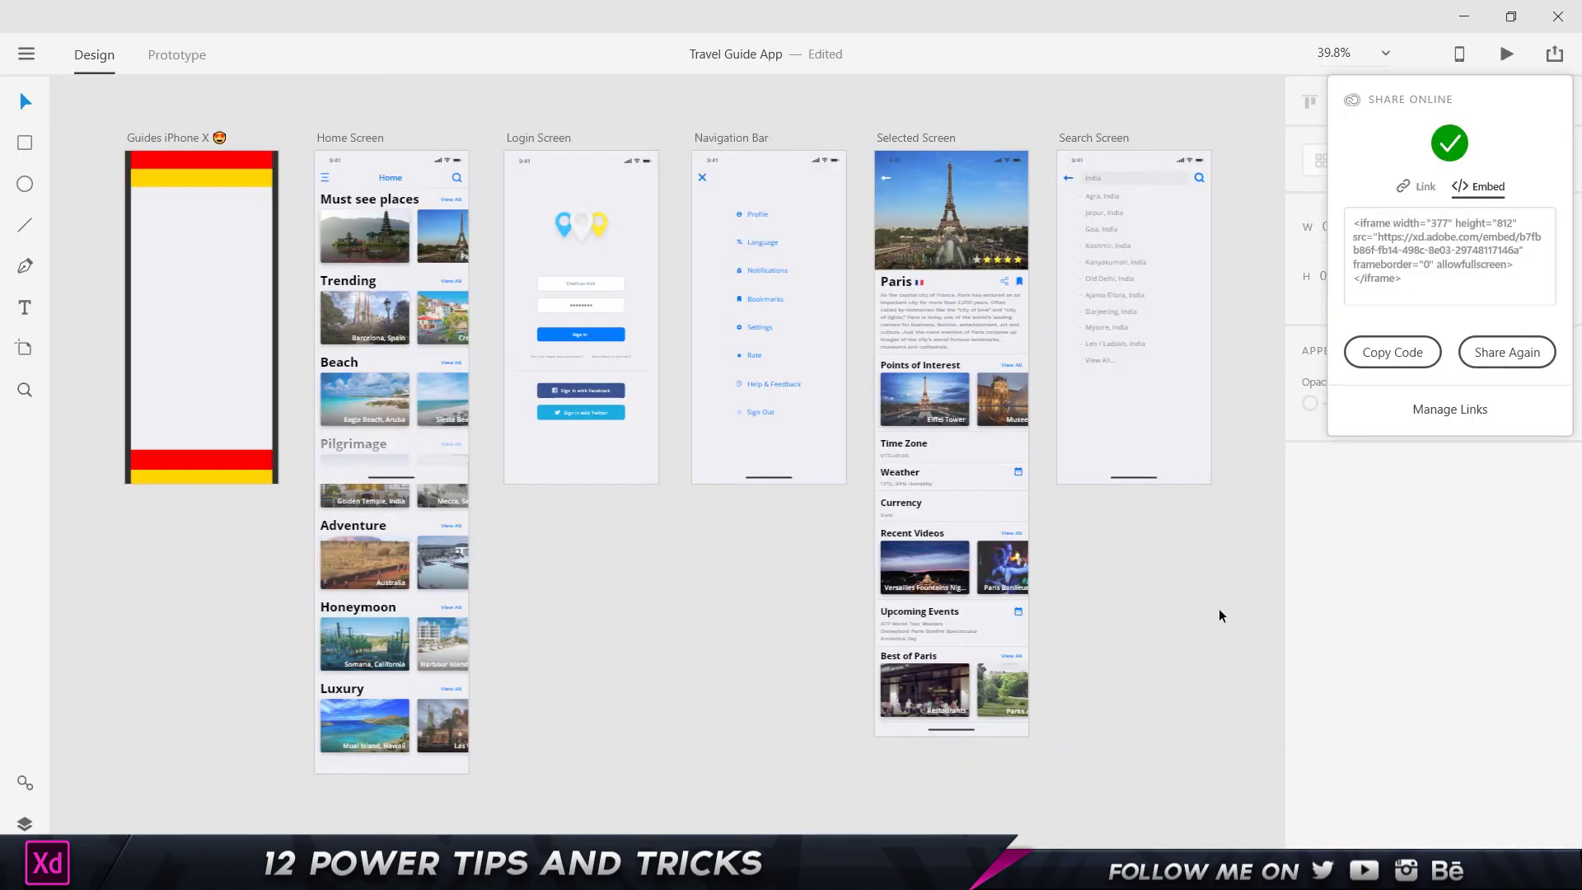
Switch back to Adobe XD and close the Share Online panel, with the empty pasteboard above the artboards in view
click(1218, 611)
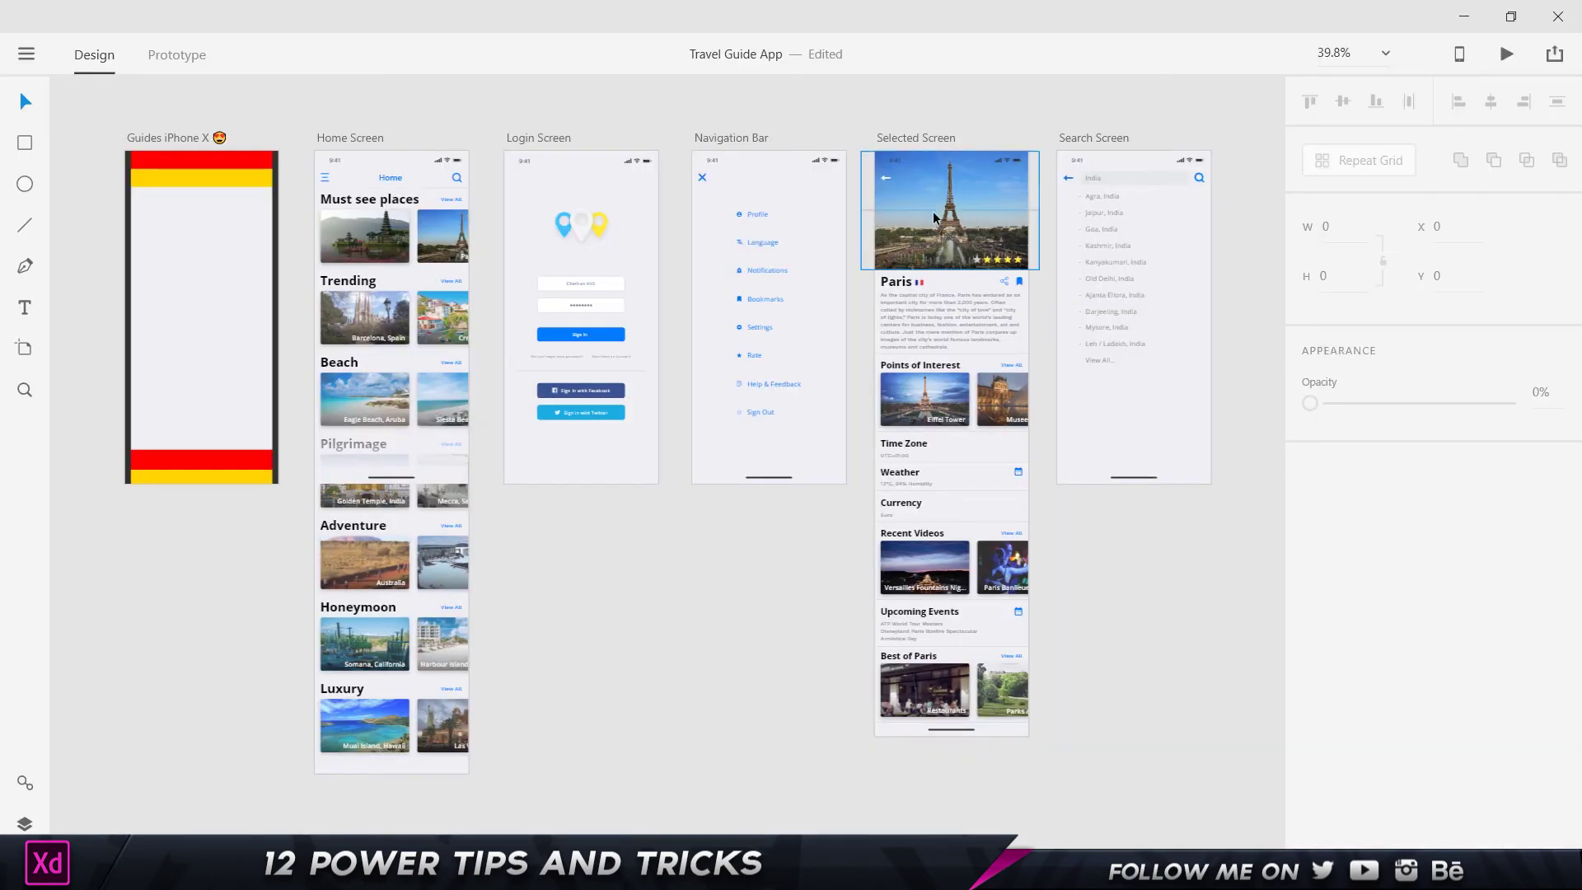
scroll(933, 211, right, 3)
scroll(438, 343, up, 7)
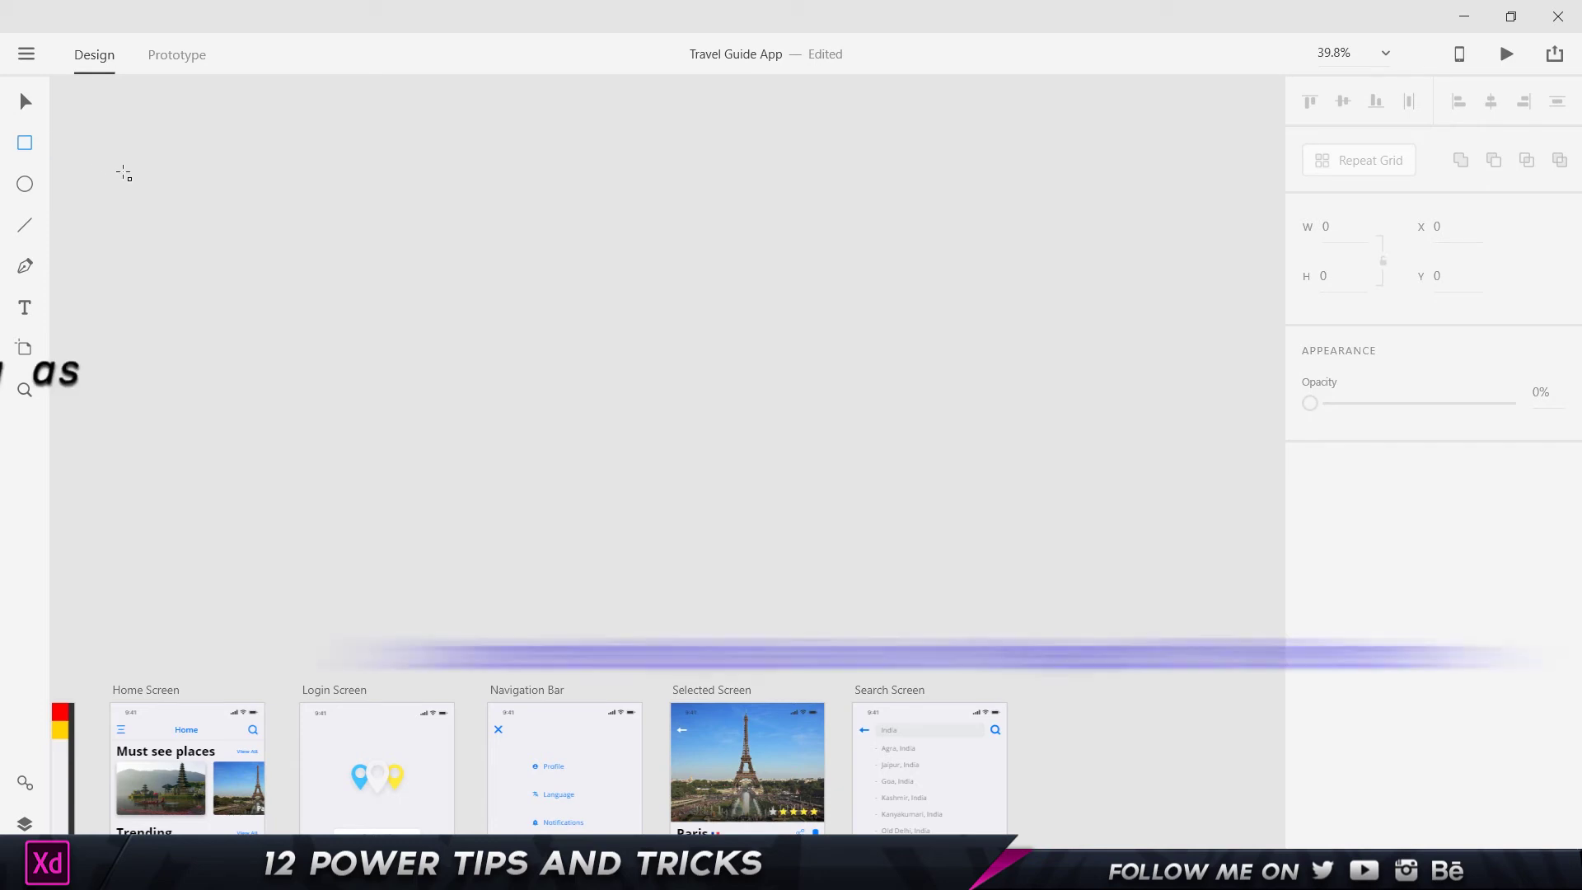
drag(345, 158, 393, 231)
mouse_move(444, 277)
mouse_down()
mouse_move(548, 288)
mouse_move(528, 328)
mouse_up()
key(ctrl+z)
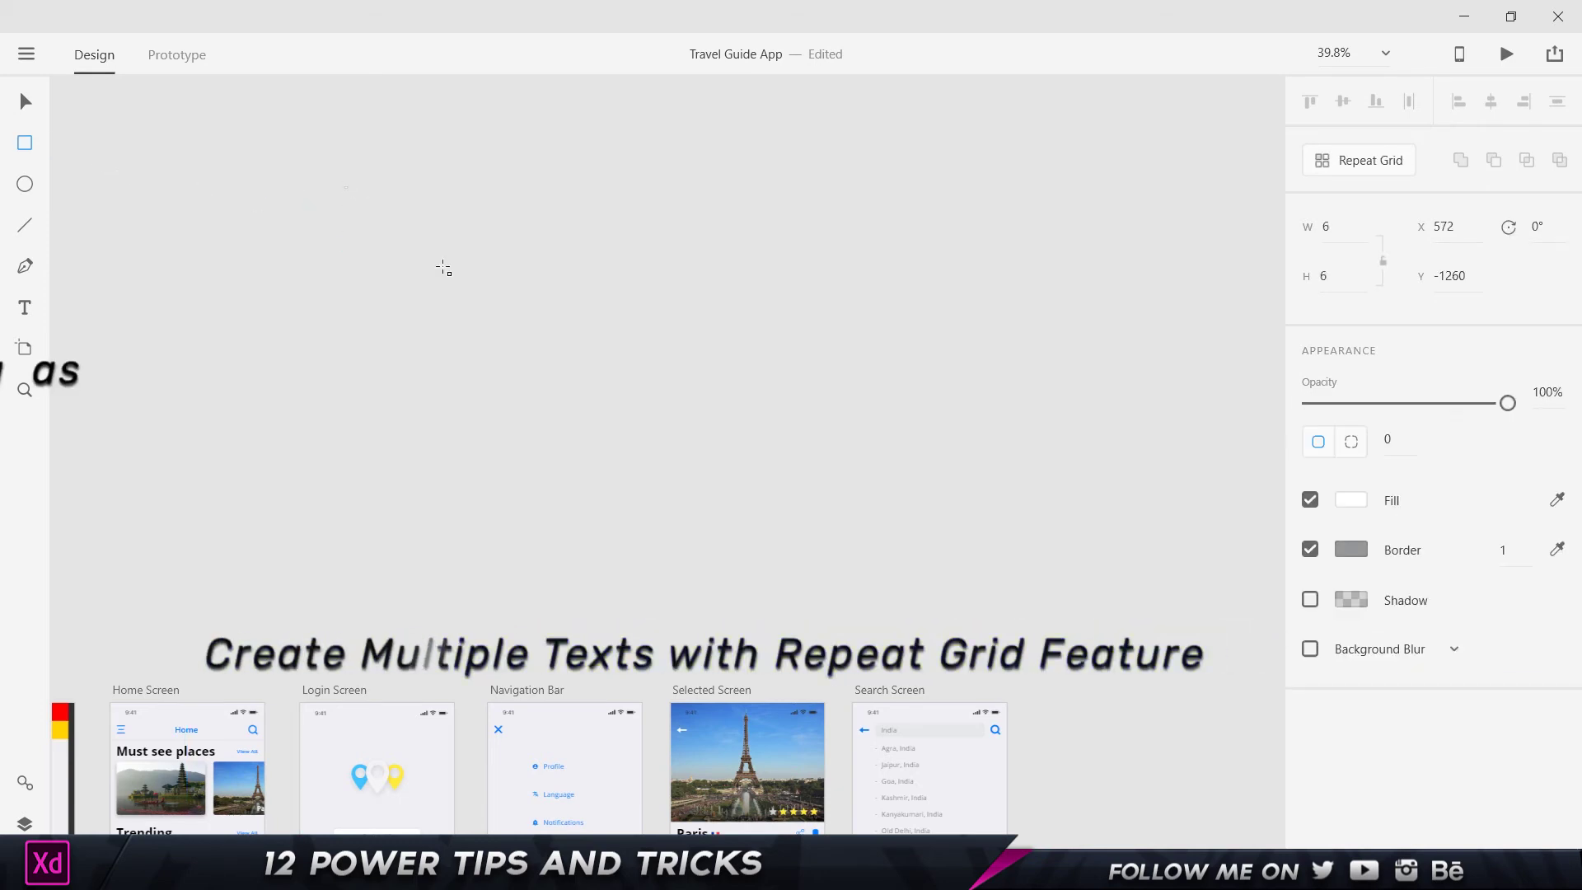
Draw a square of about 370 × 370 on the empty pasteboard above the artboards
drag(346, 188, 530, 343)
key(Escape)
click(388, 237)
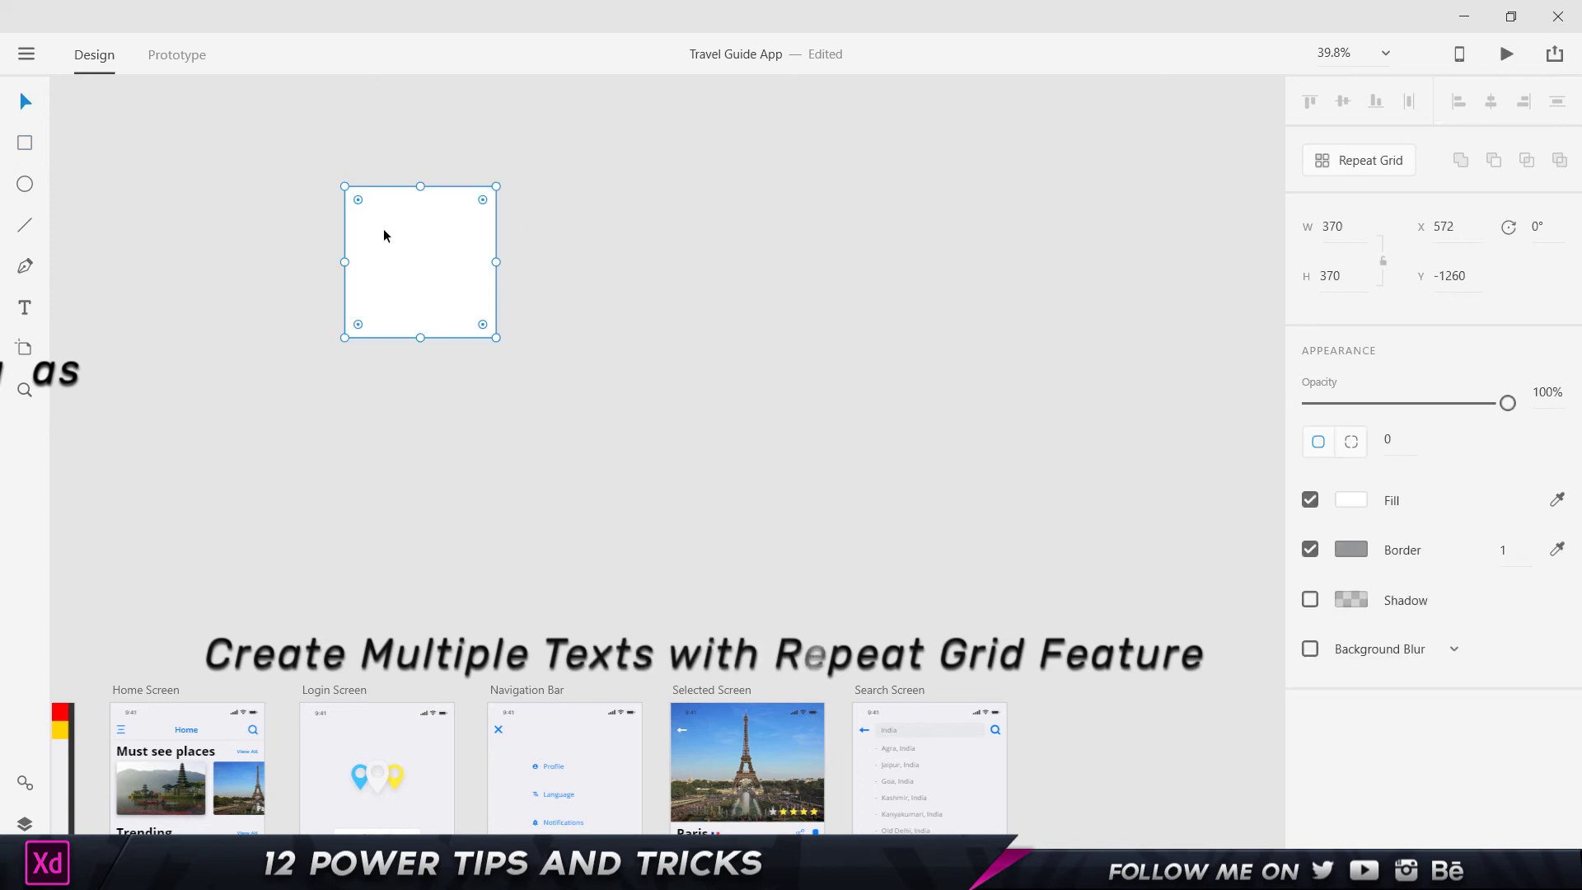
Turn the square into a repeat grid and extend it horizontally to a row of five squares, about 1946 wide
click(1355, 162)
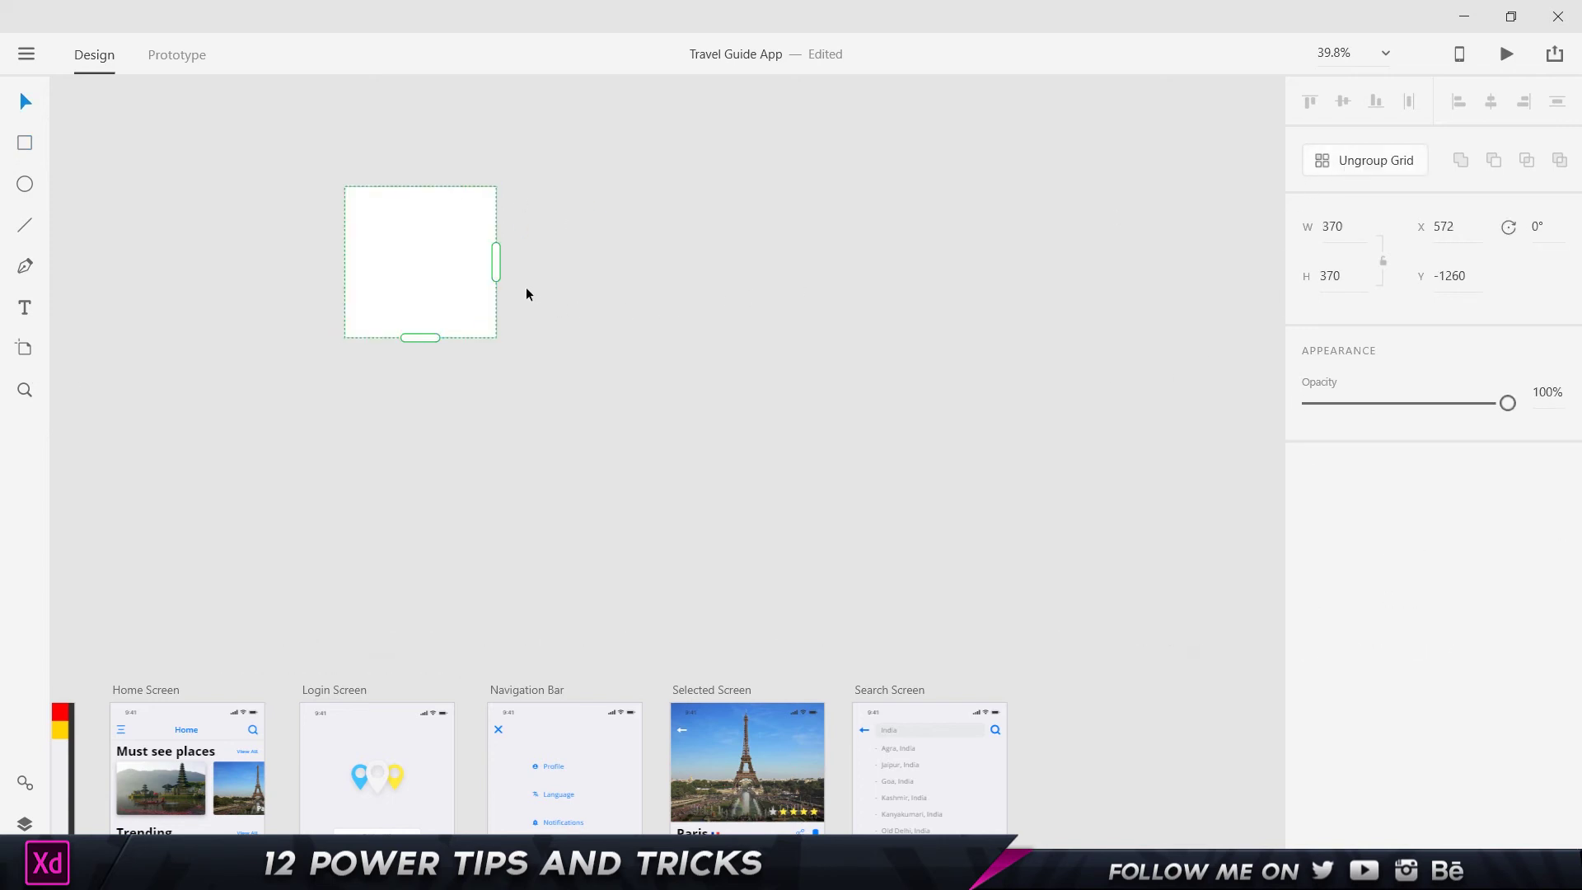
drag(496, 272, 1144, 324)
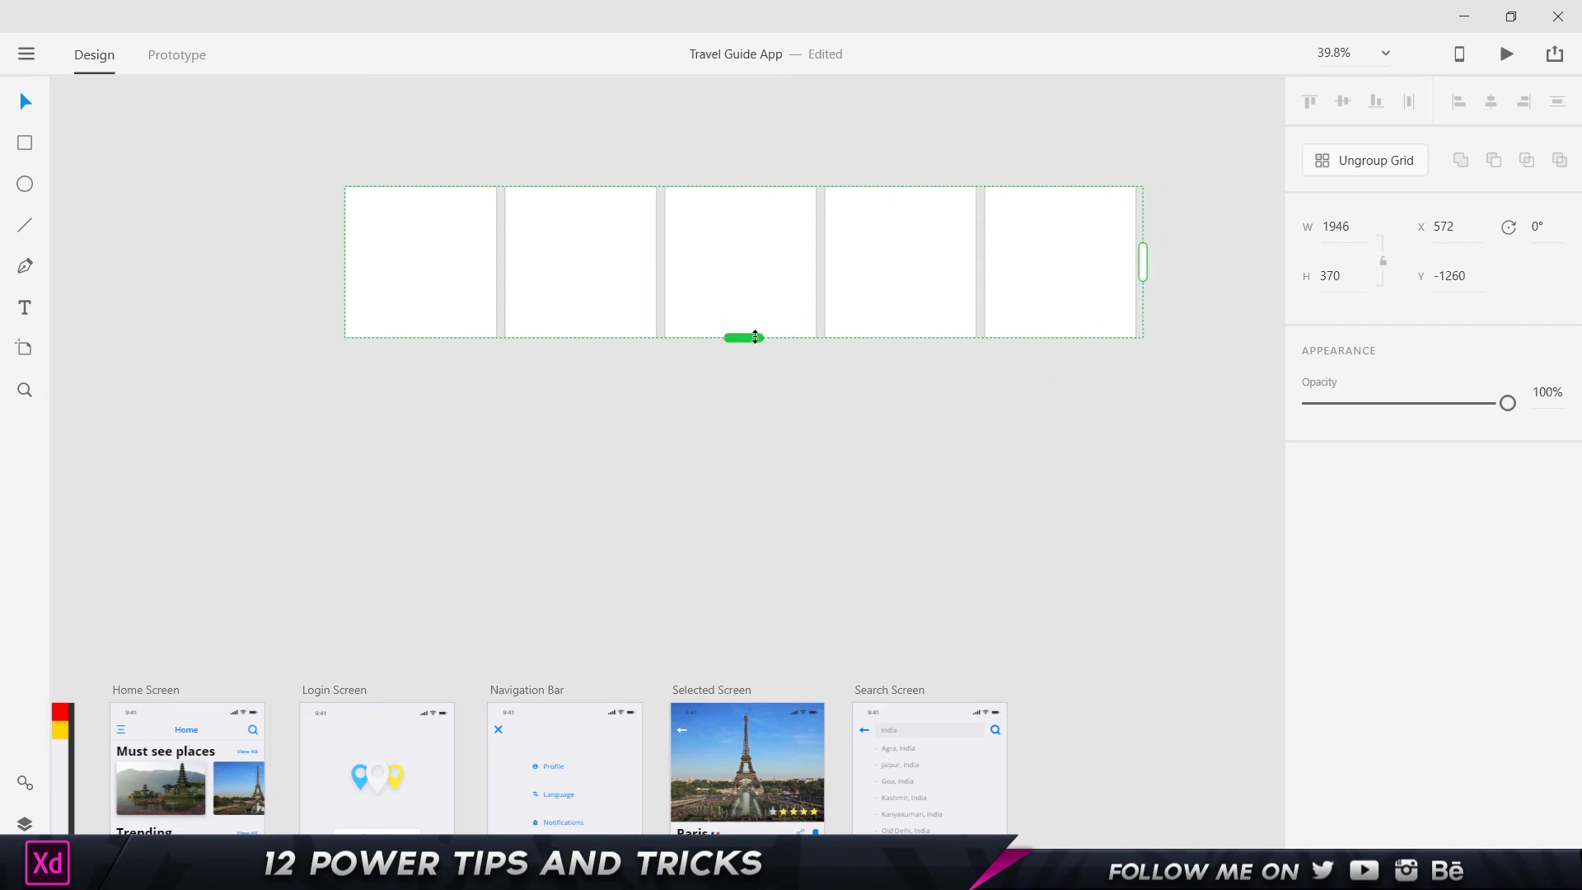
click(784, 344)
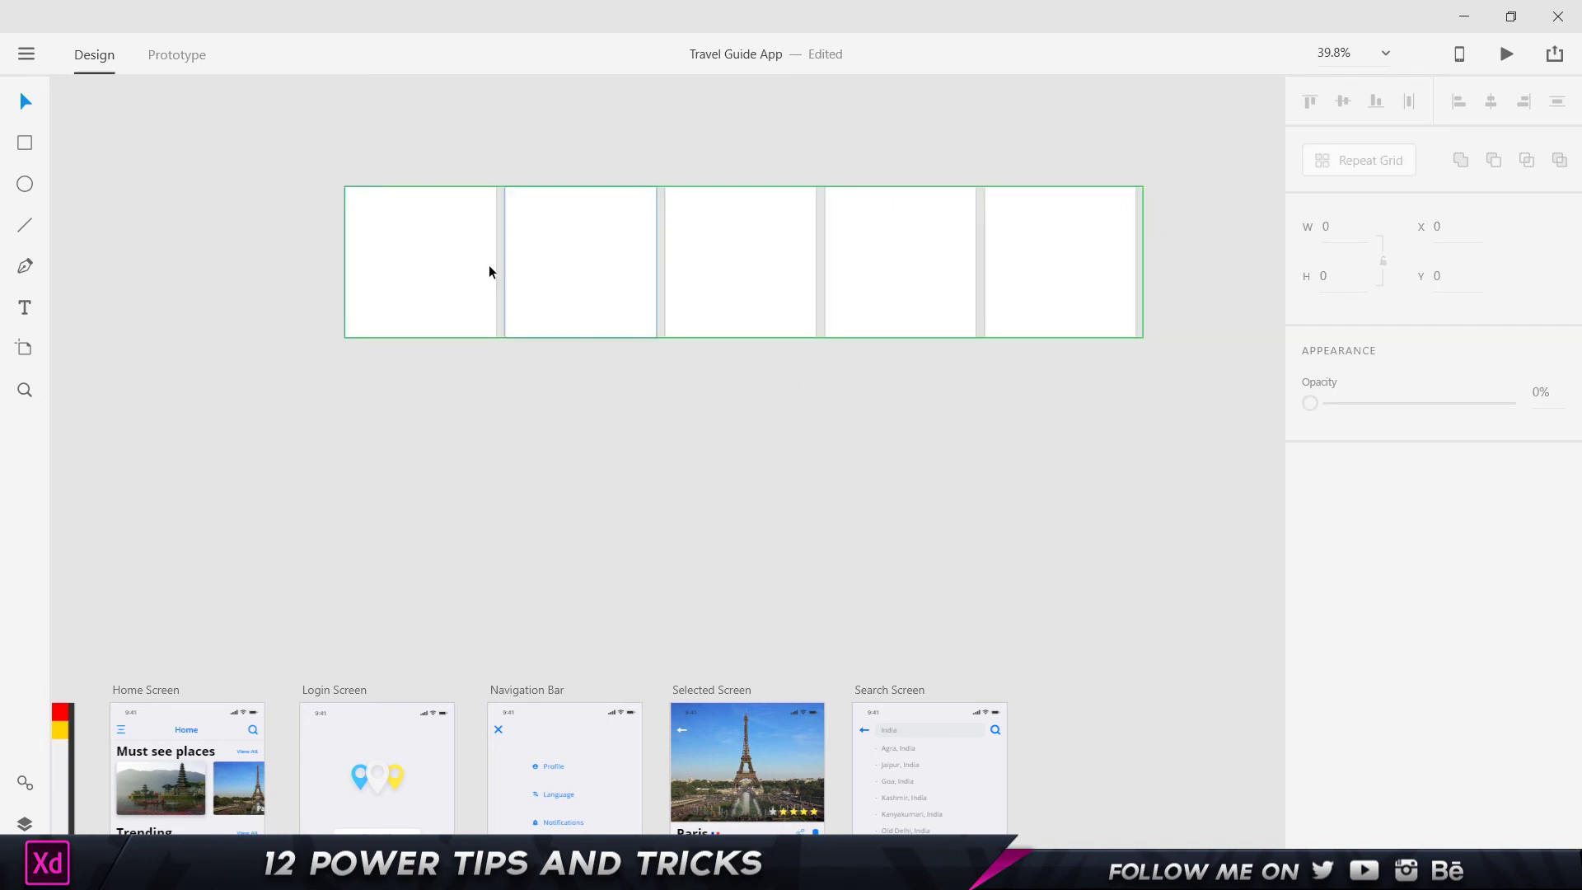
Fill the five grid squares with the images from 1.jpeg through Bahamas.jpg in the Travel App folder
scroll(731, 279, down, 4)
scroll(731, 279, left, 2)
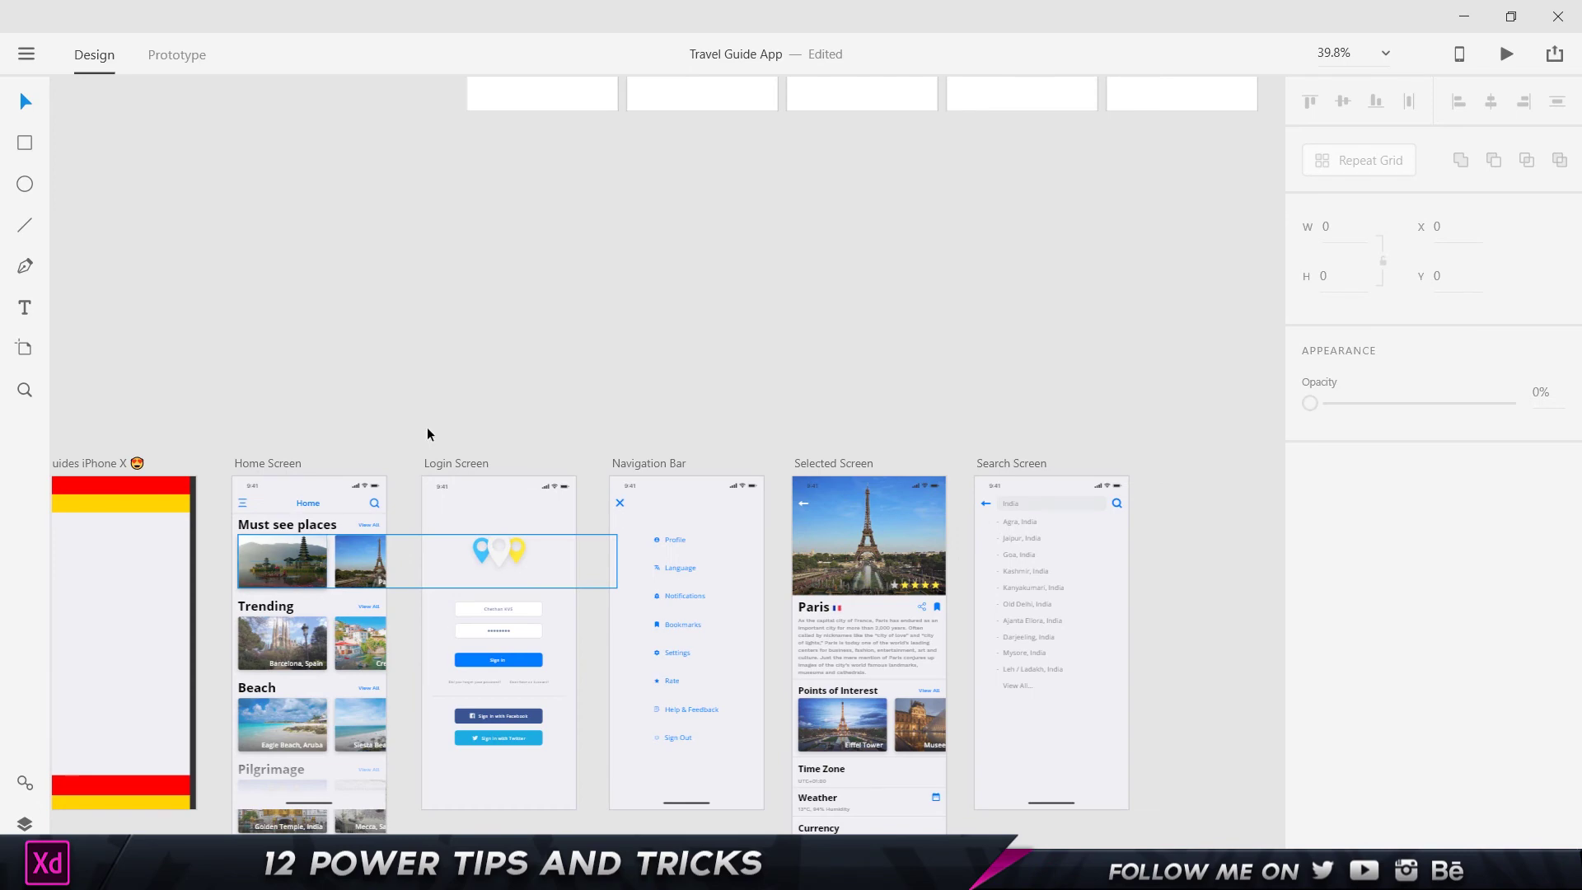
scroll(671, 459, up, 4)
scroll(671, 459, right, 1)
key(alt+Tab)
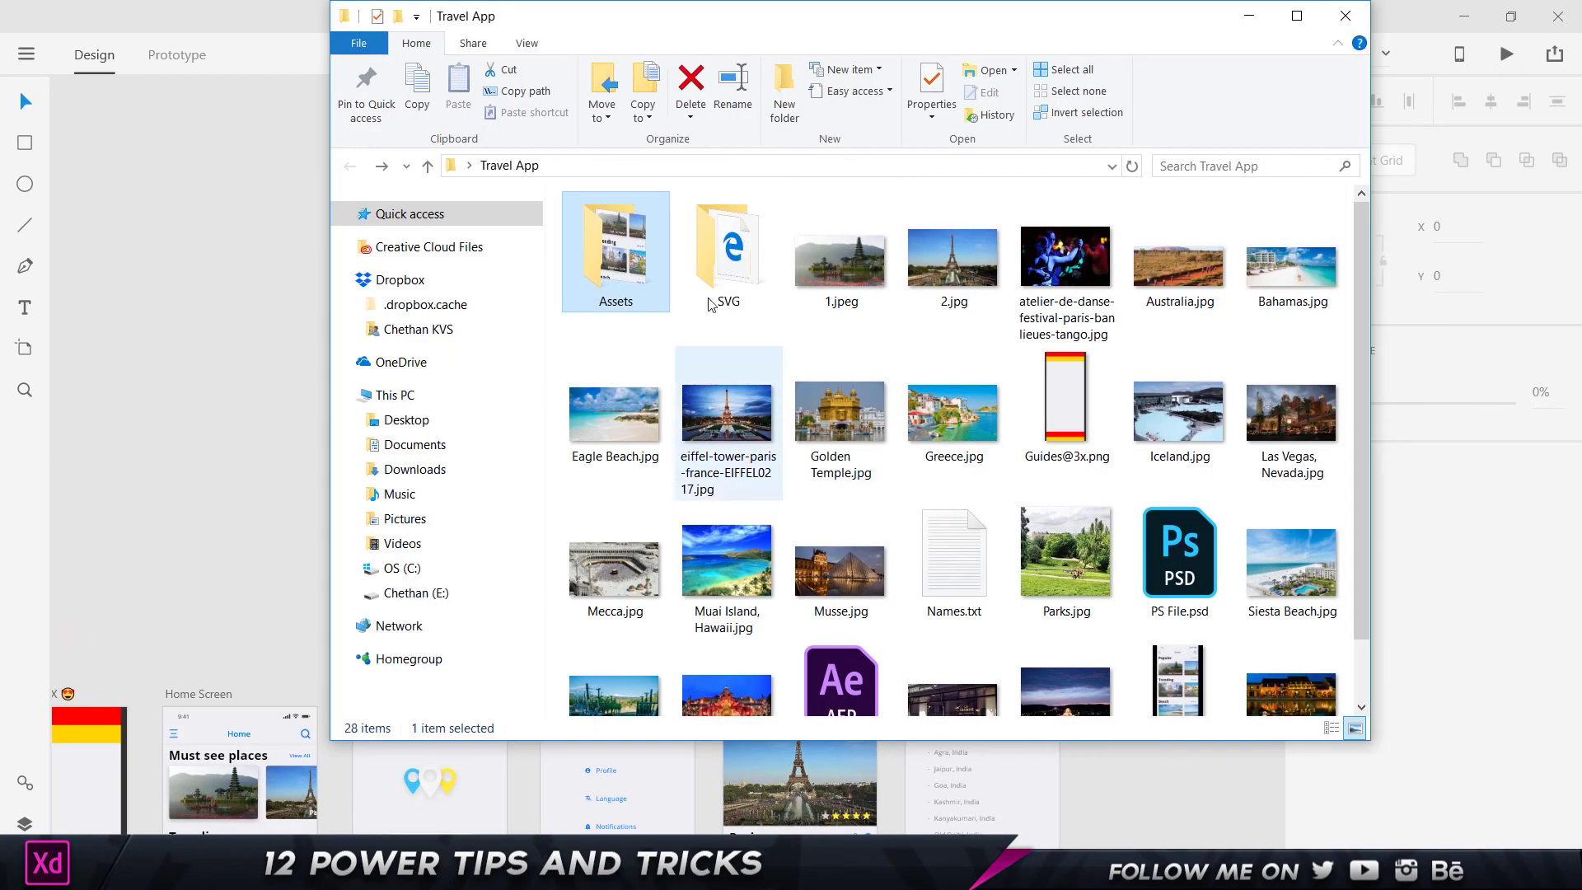
click(841, 258)
shift+click(1283, 287)
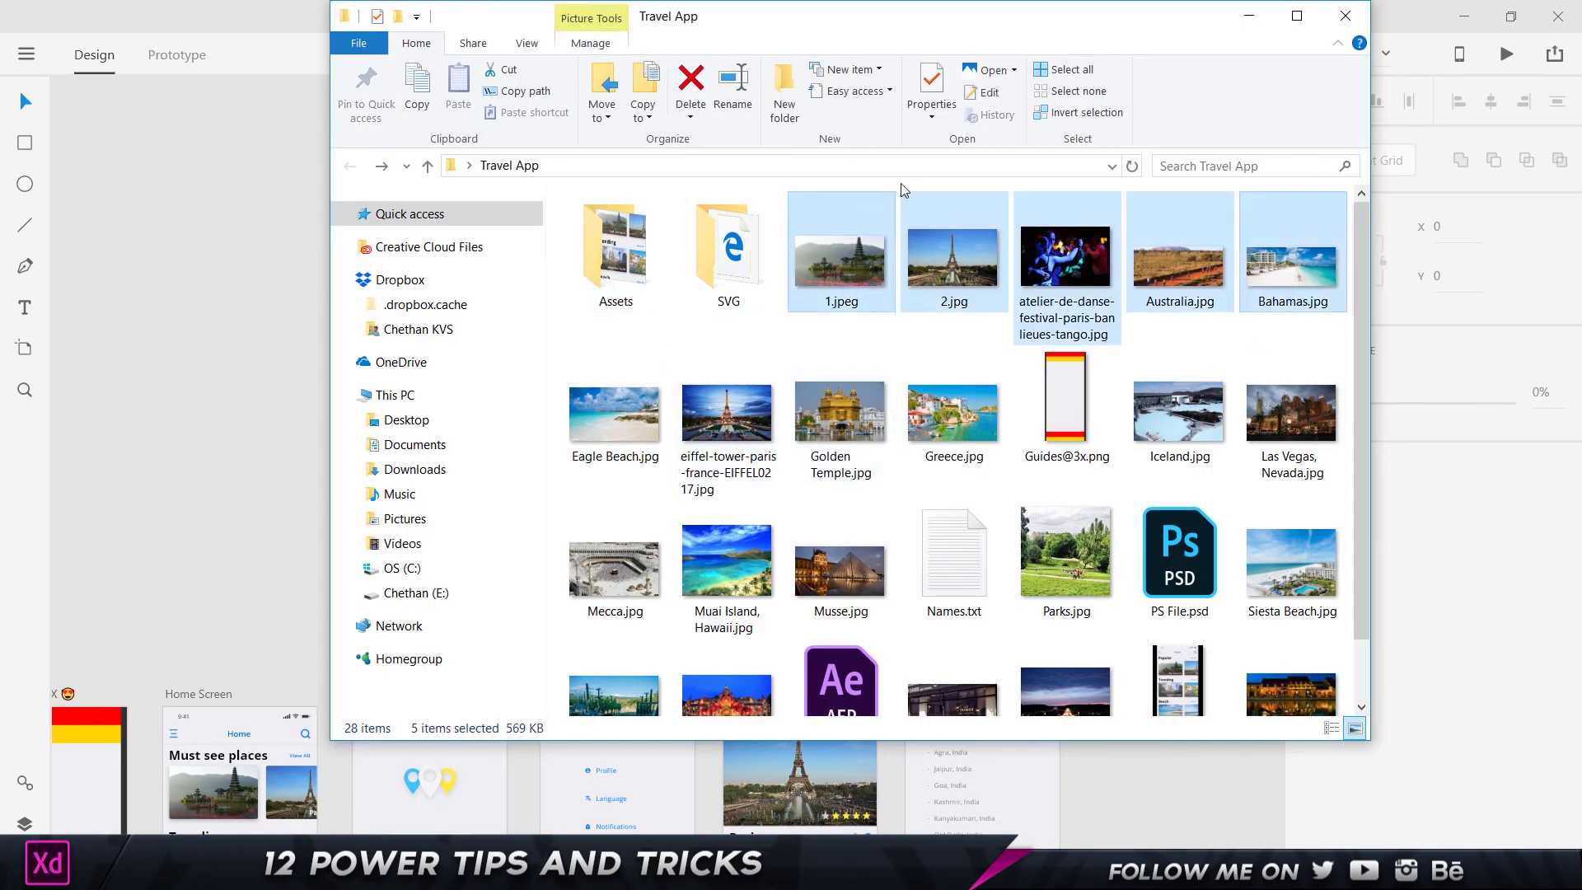
drag(927, 28, 986, 412)
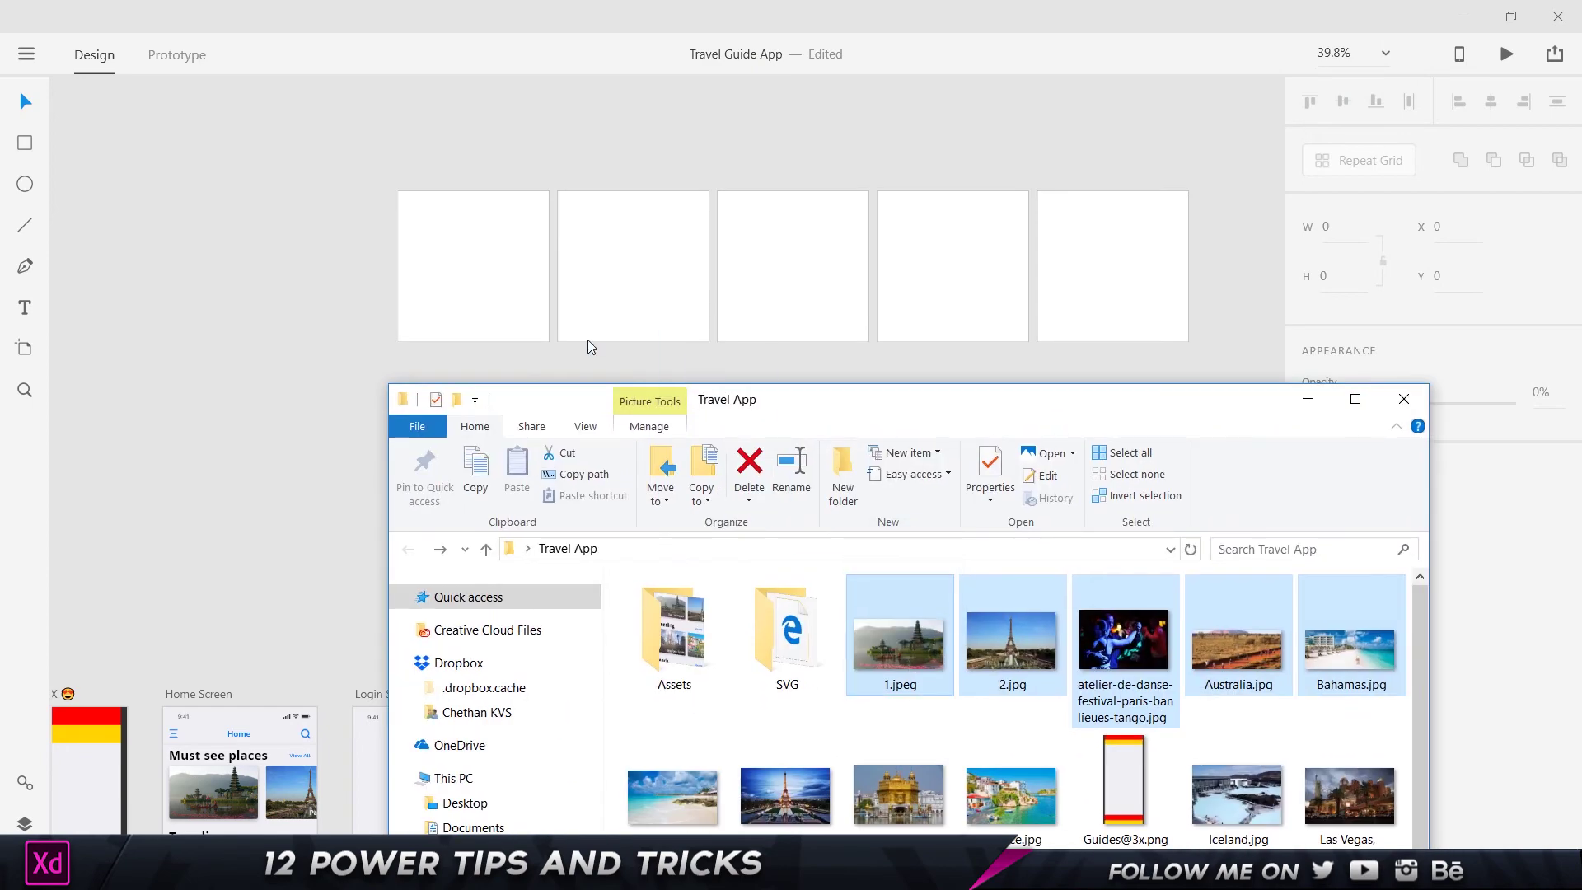
drag(478, 250, 488, 250)
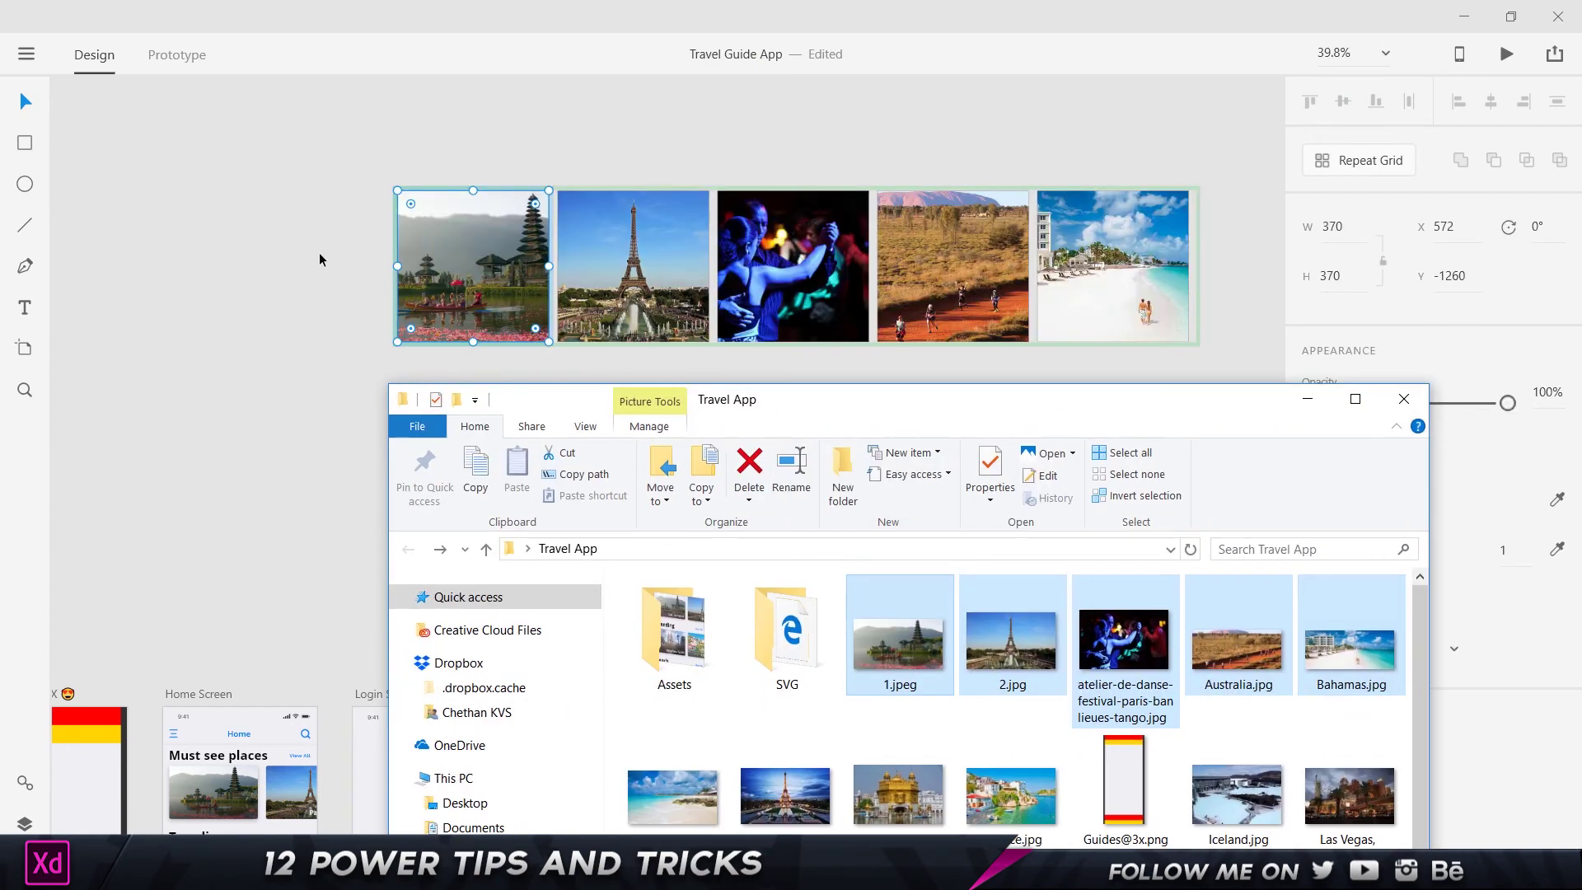
click(319, 252)
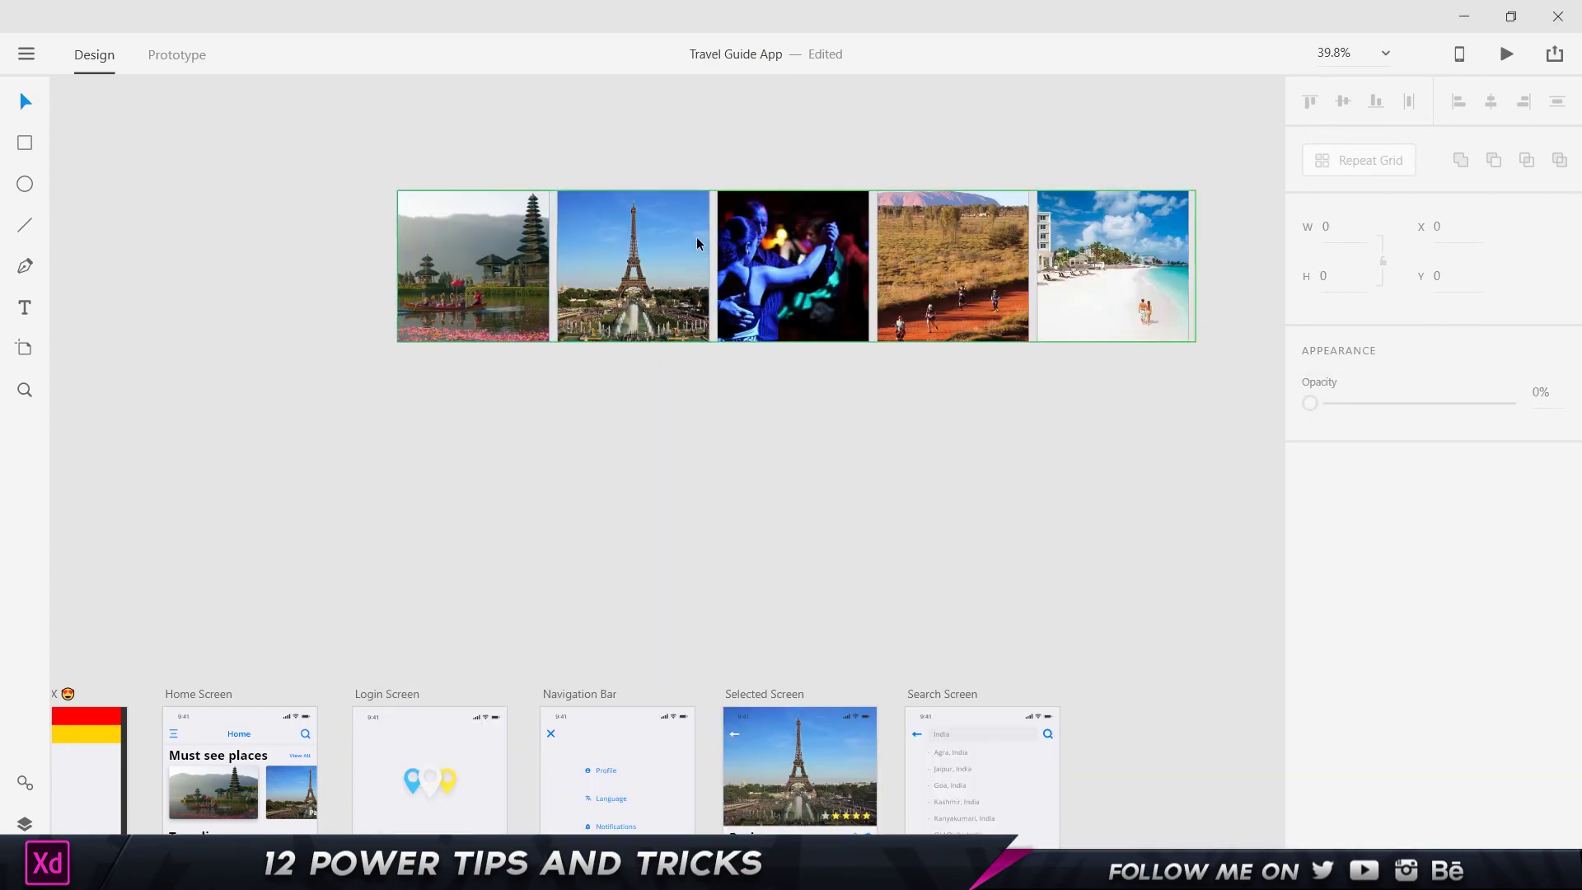
Ungroup the repeat grid of pictures into five separate image squares
click(549, 314)
click(1378, 167)
click(1226, 374)
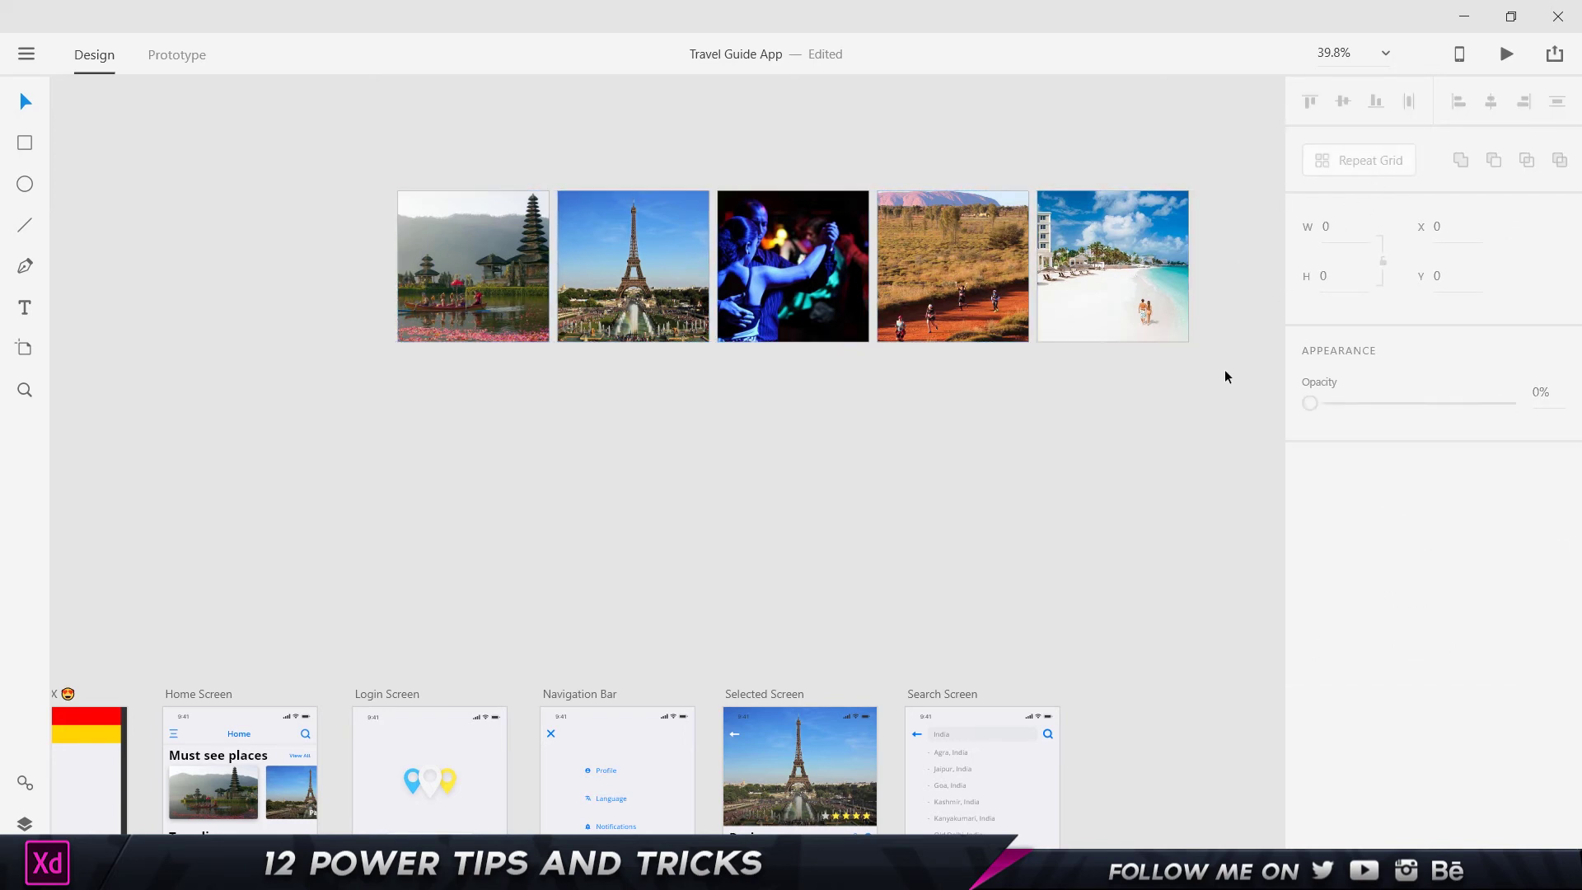
Try moving the ungrouped image squares individually to scattered spots on the pasteboard
drag(1103, 309, 1099, 459)
drag(774, 283, 562, 333)
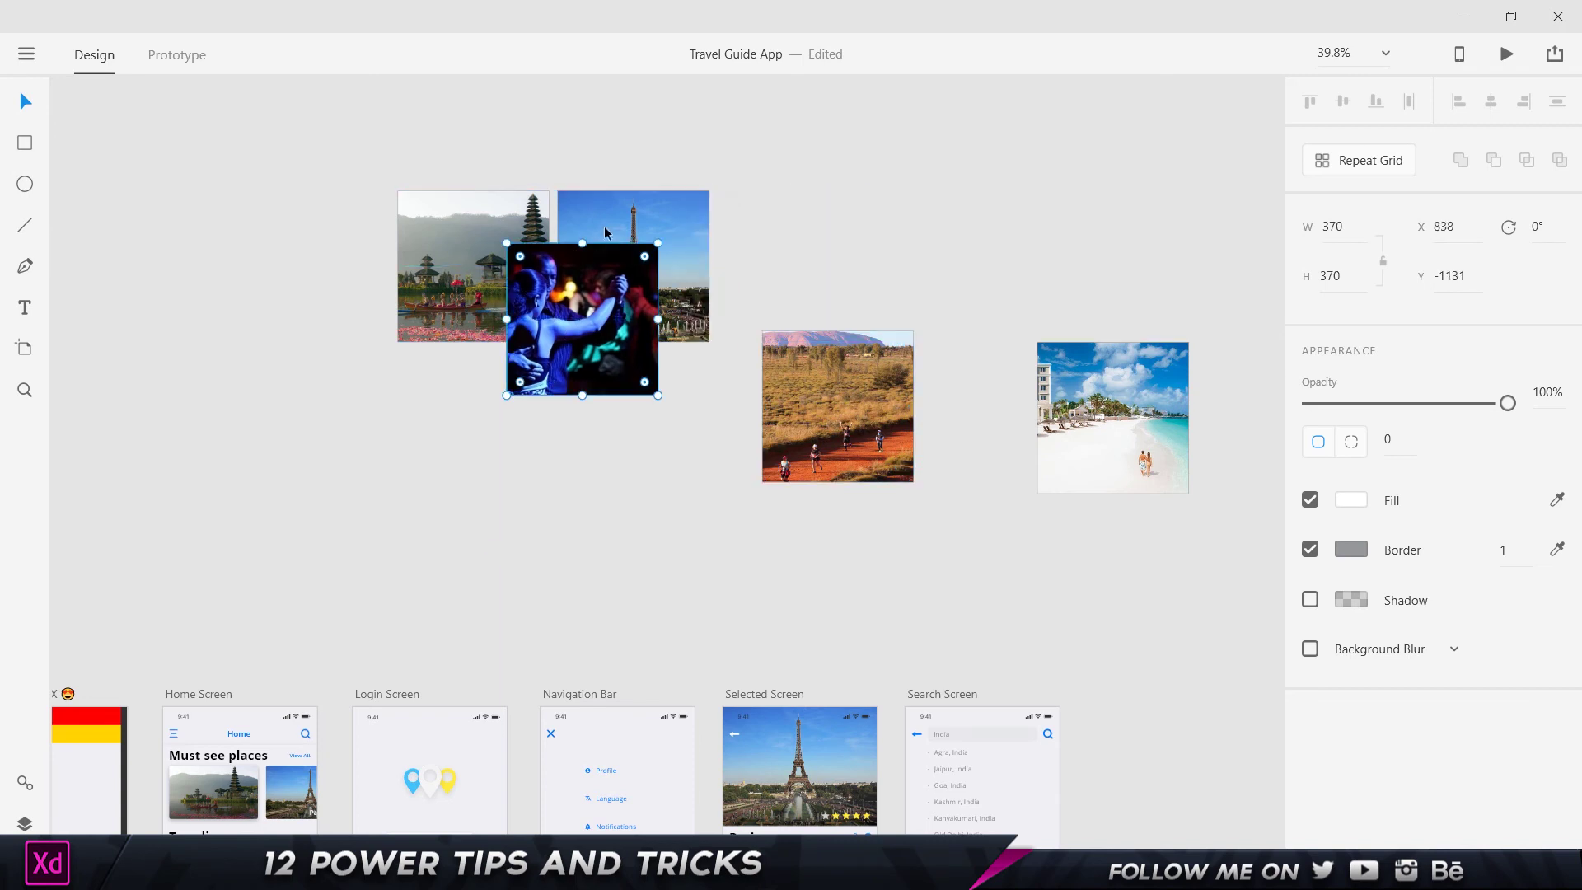
drag(626, 219, 764, 188)
drag(577, 313, 606, 432)
drag(449, 259, 372, 209)
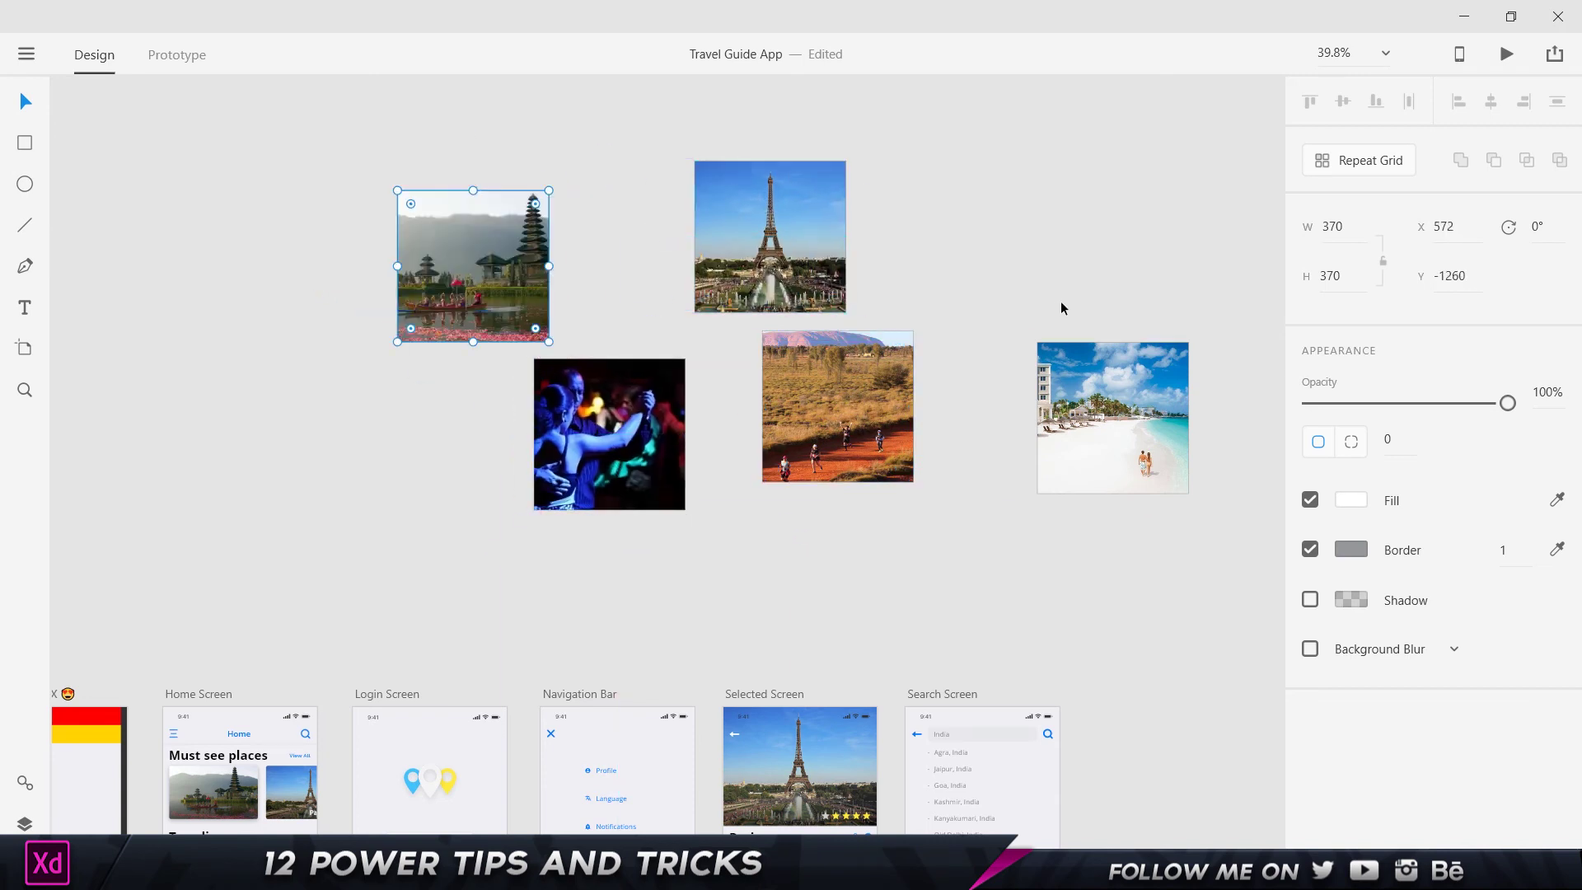
click(1027, 377)
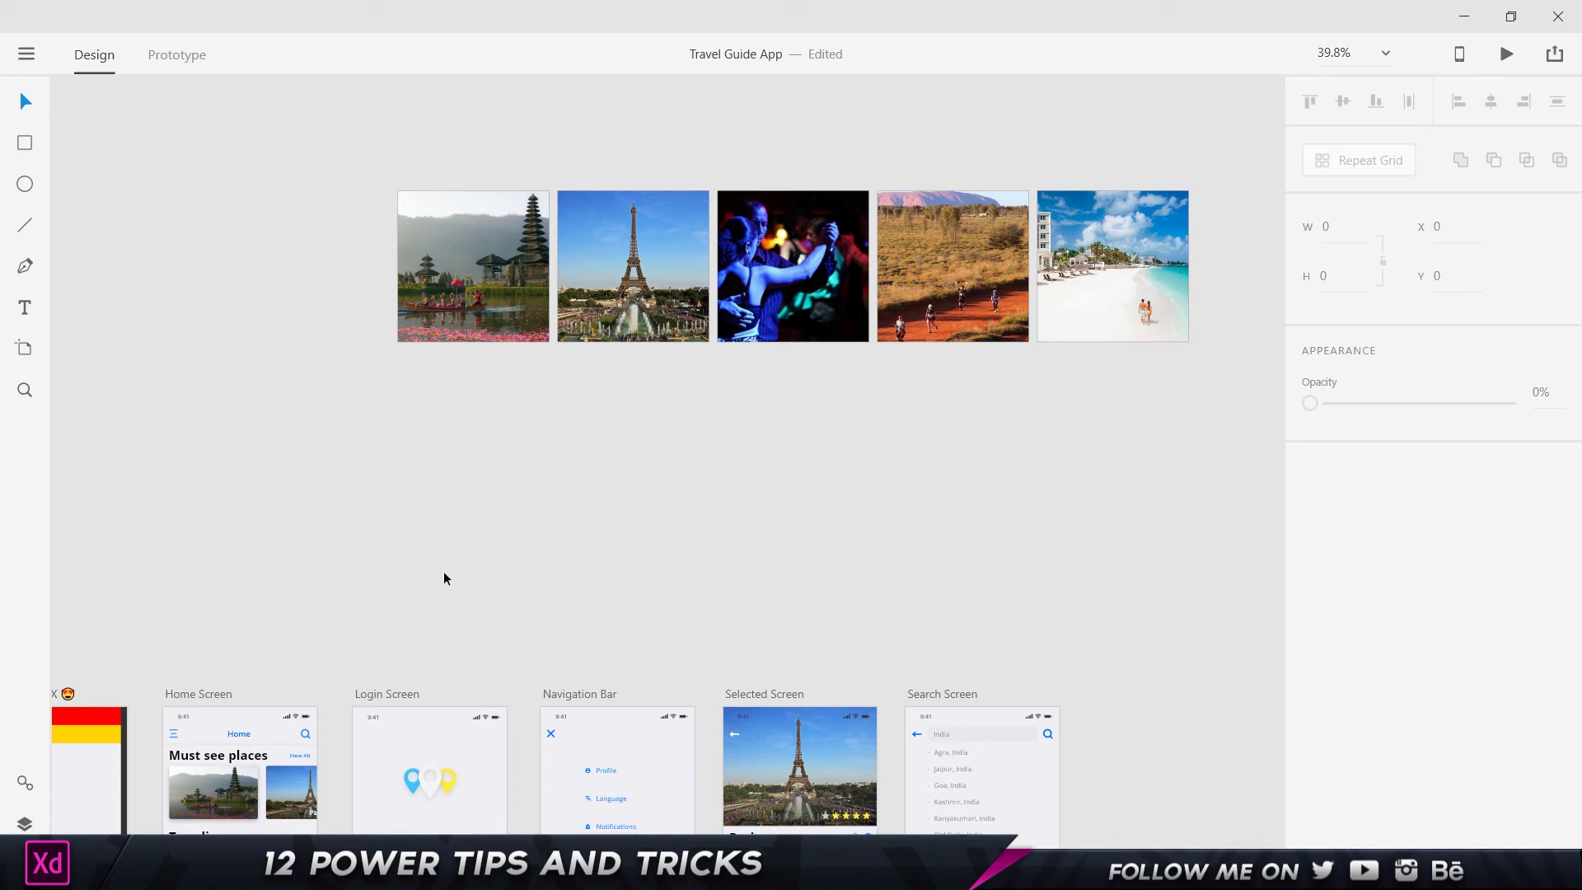
Add the text "Number 1" below the first picture and enlarge it to font size 61
click(24, 310)
click(431, 384)
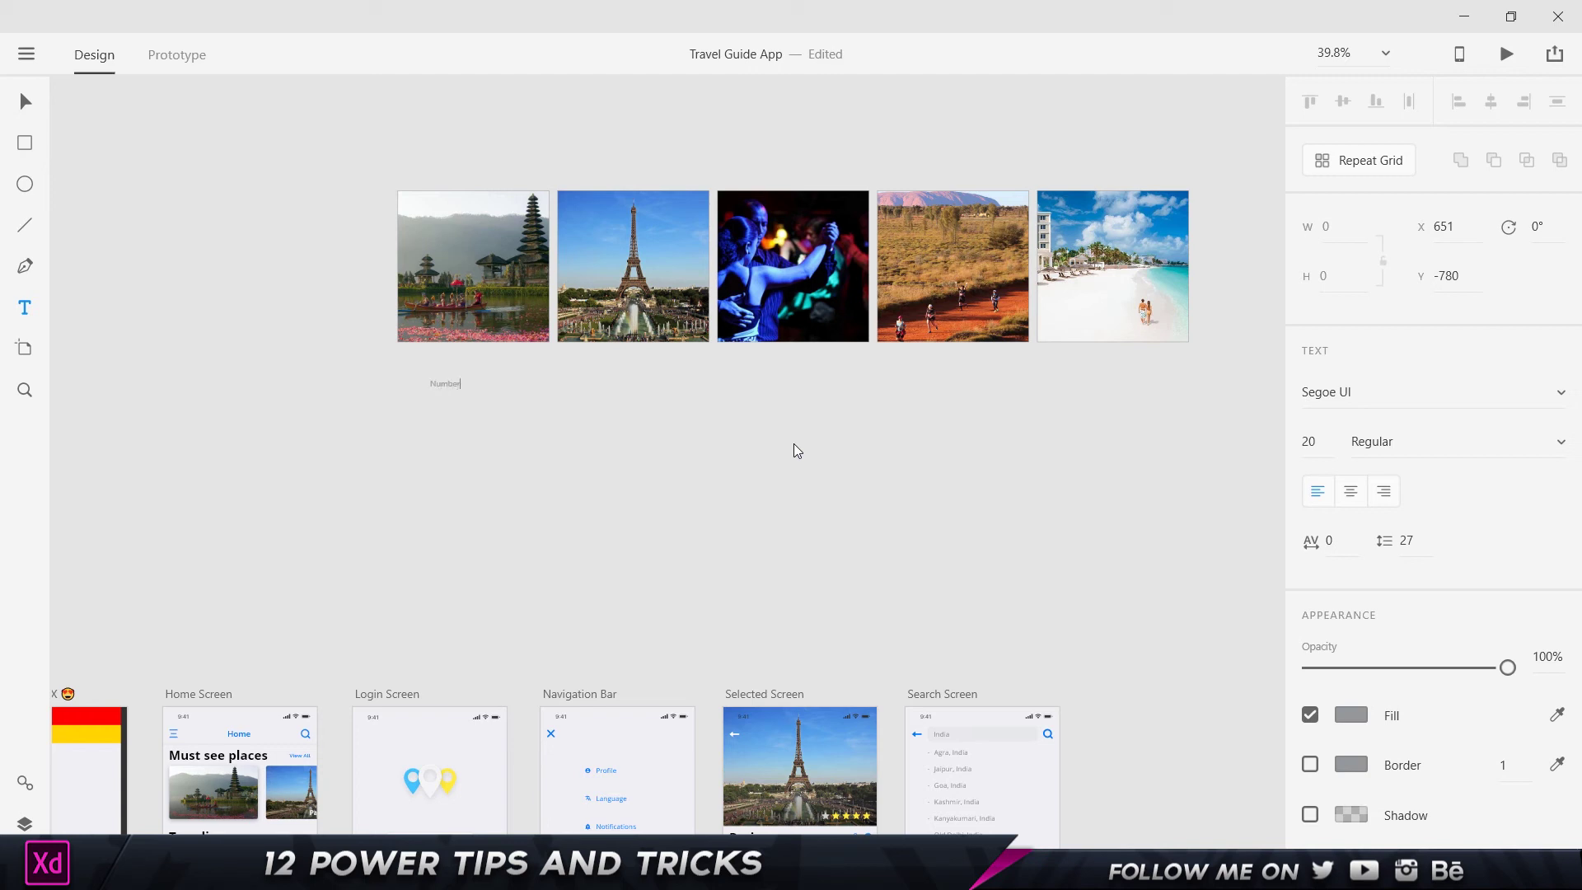
click(23, 106)
mouse_move(450, 390)
mouse_down()
mouse_move(459, 438)
mouse_move(455, 401)
mouse_up()
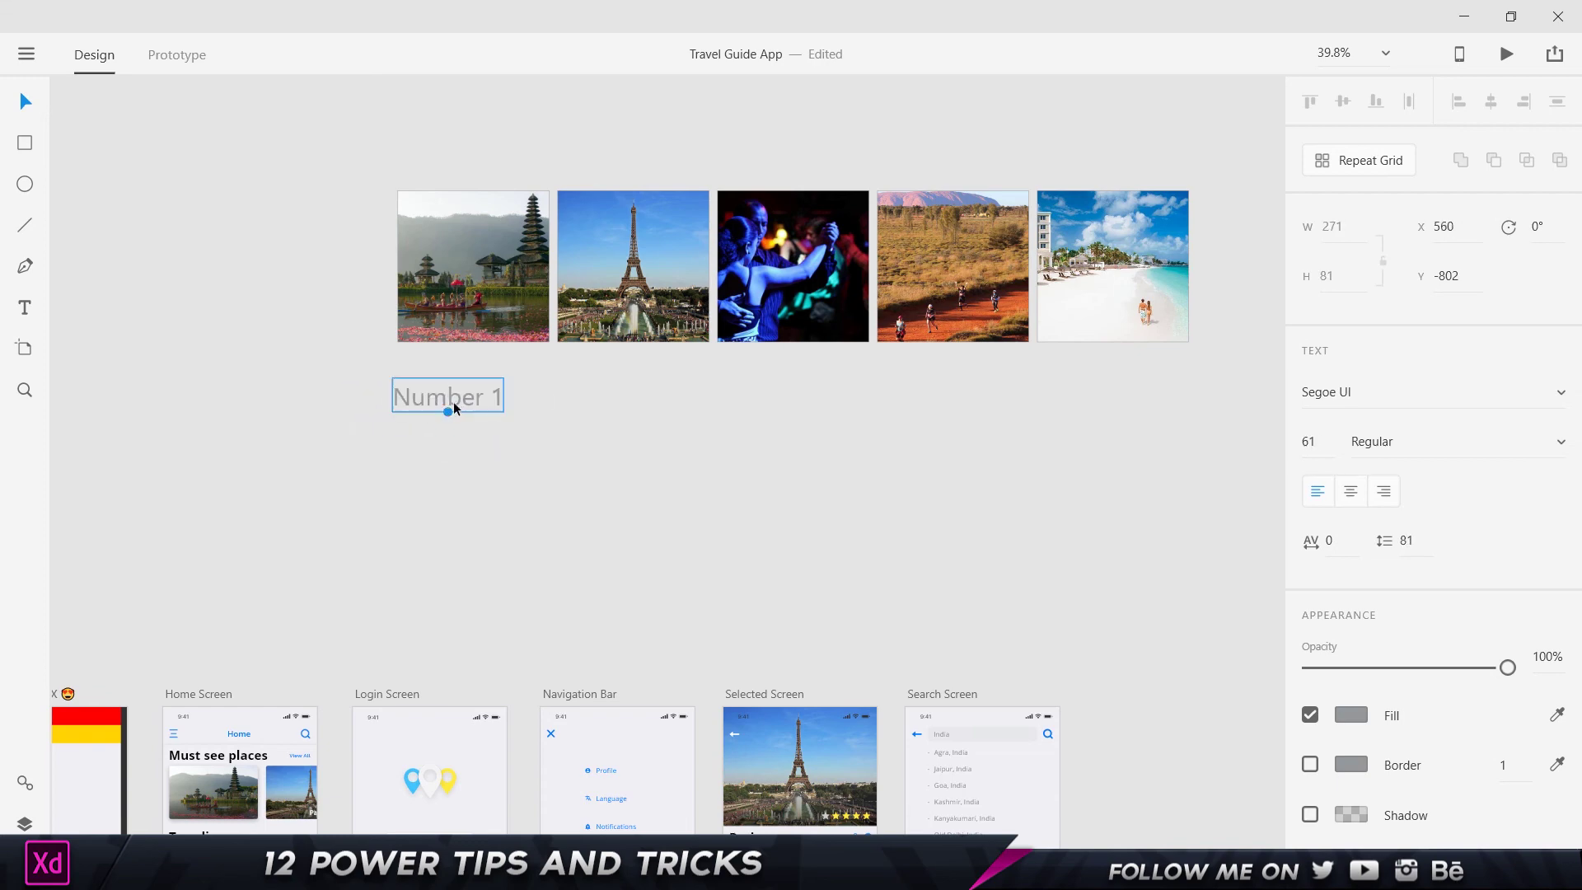
Move the "Number 1" text to the empty pasteboard beside the pictures and repeat it as a vertical grid of nine rows, about 281 × 895
drag(412, 339, 892, 412)
drag(948, 514, 449, 492)
key(ctrl+r)
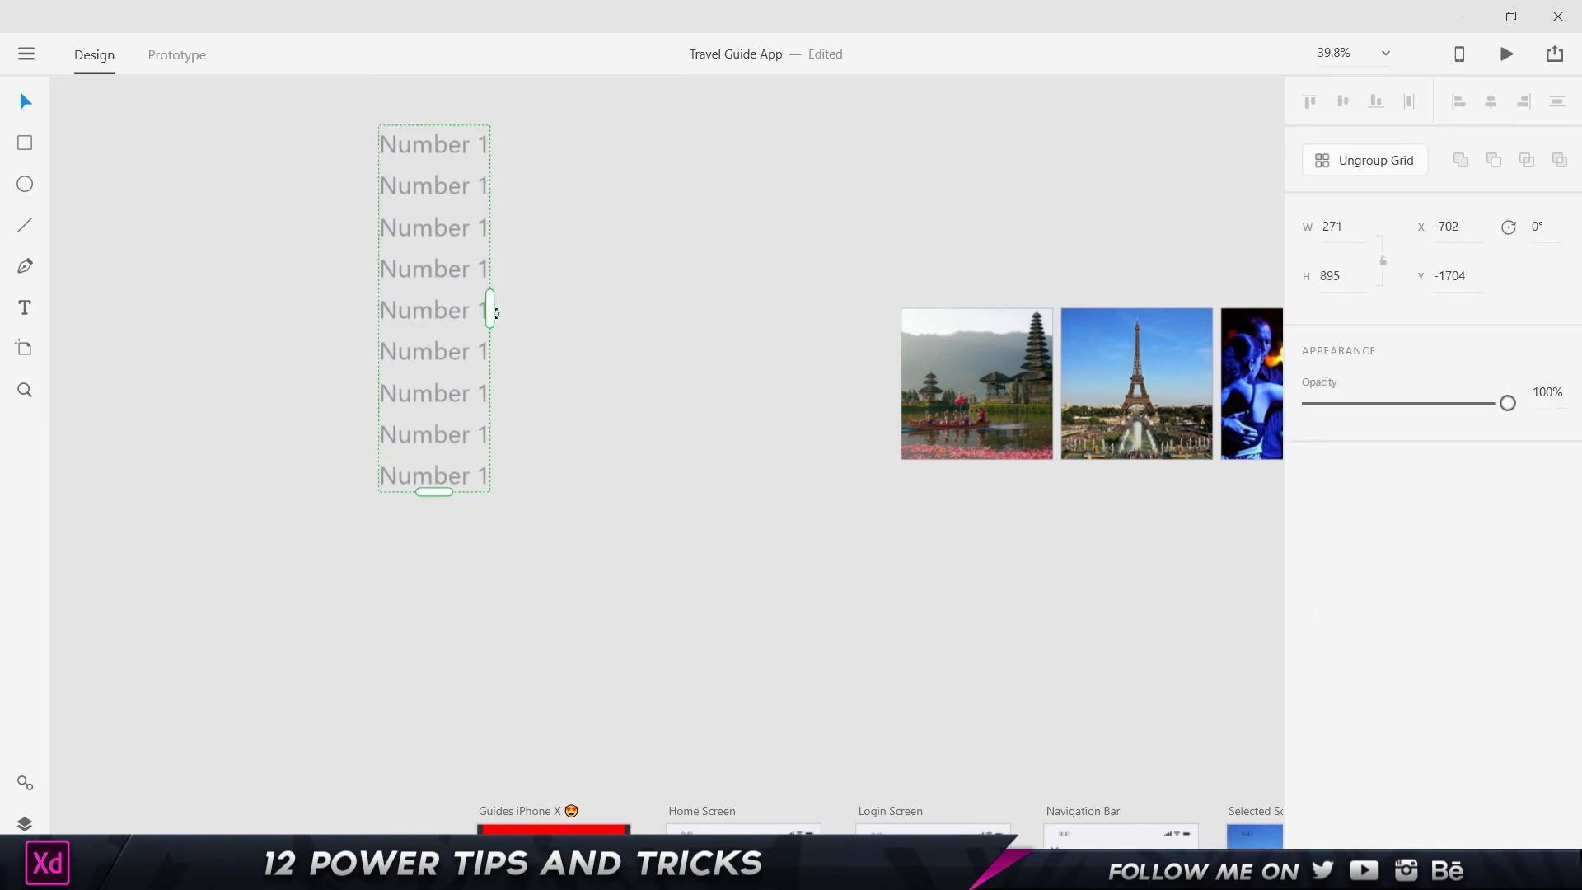
mouse_move(495, 312)
mouse_down()
mouse_move(696, 311)
mouse_move(494, 321)
mouse_up()
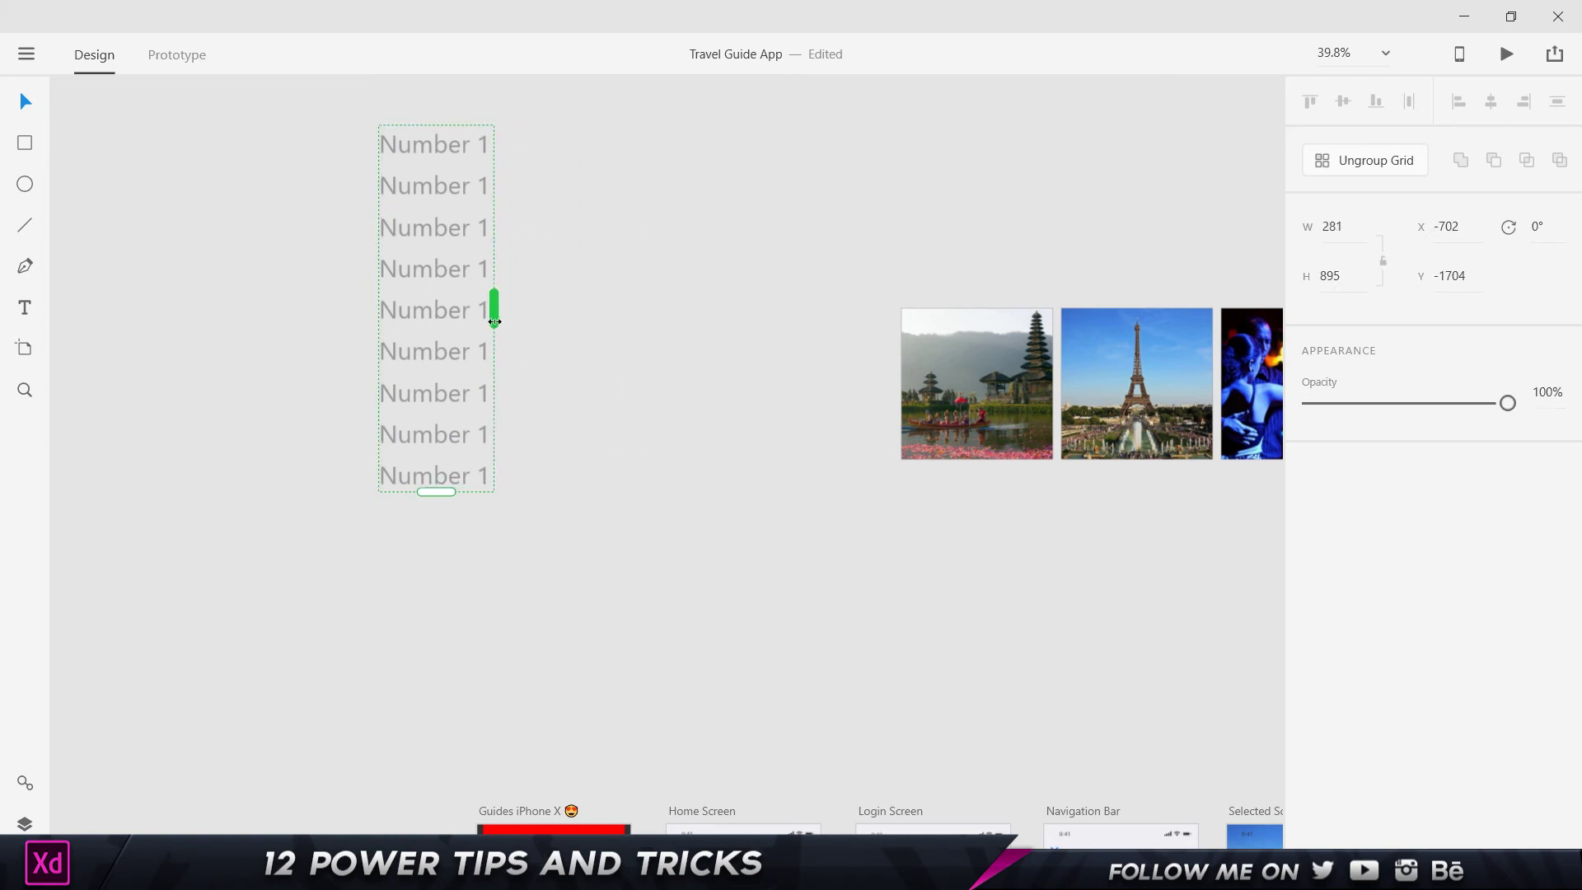
click(553, 291)
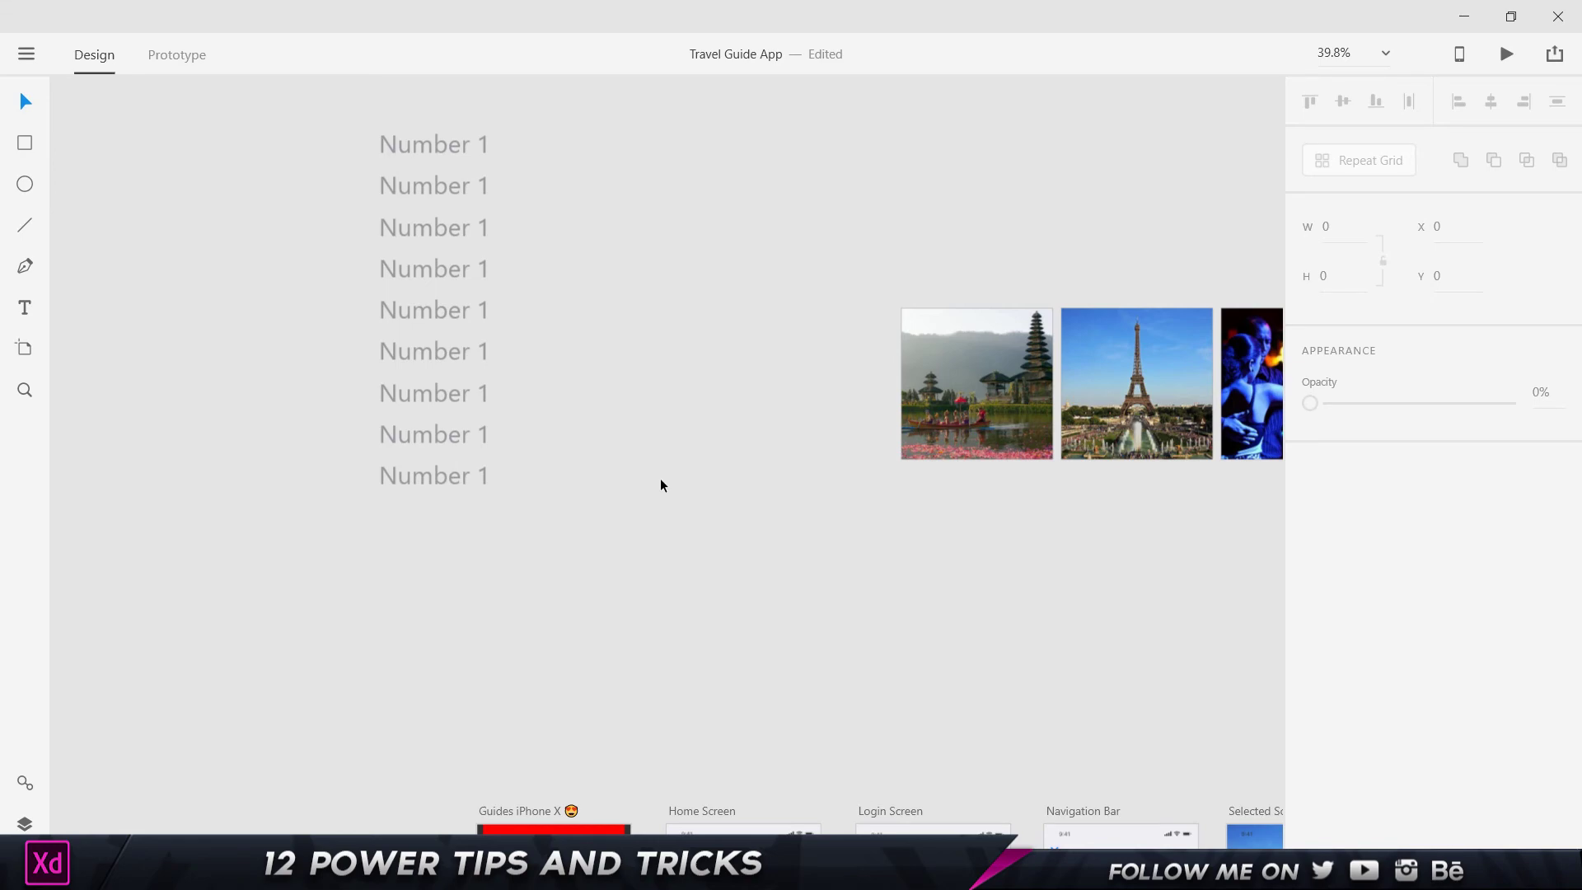
Open Names.txt from the Travel App folder and examine its list of place names before closing it
key(alt+Tab)
drag(827, 55, 872, 53)
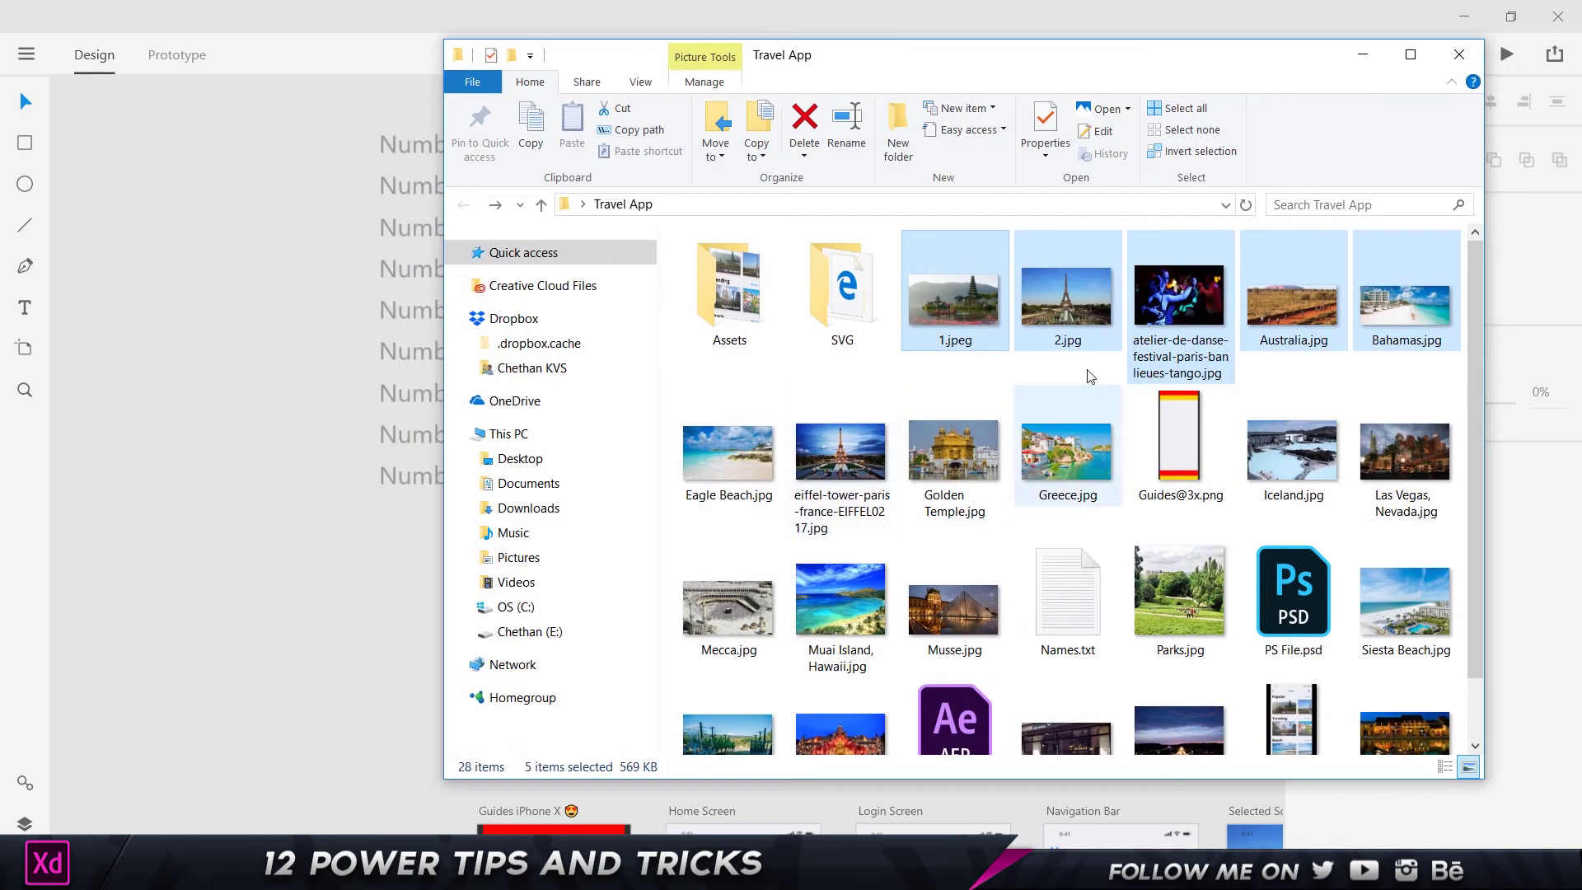
scroll(700, 372, down, 1)
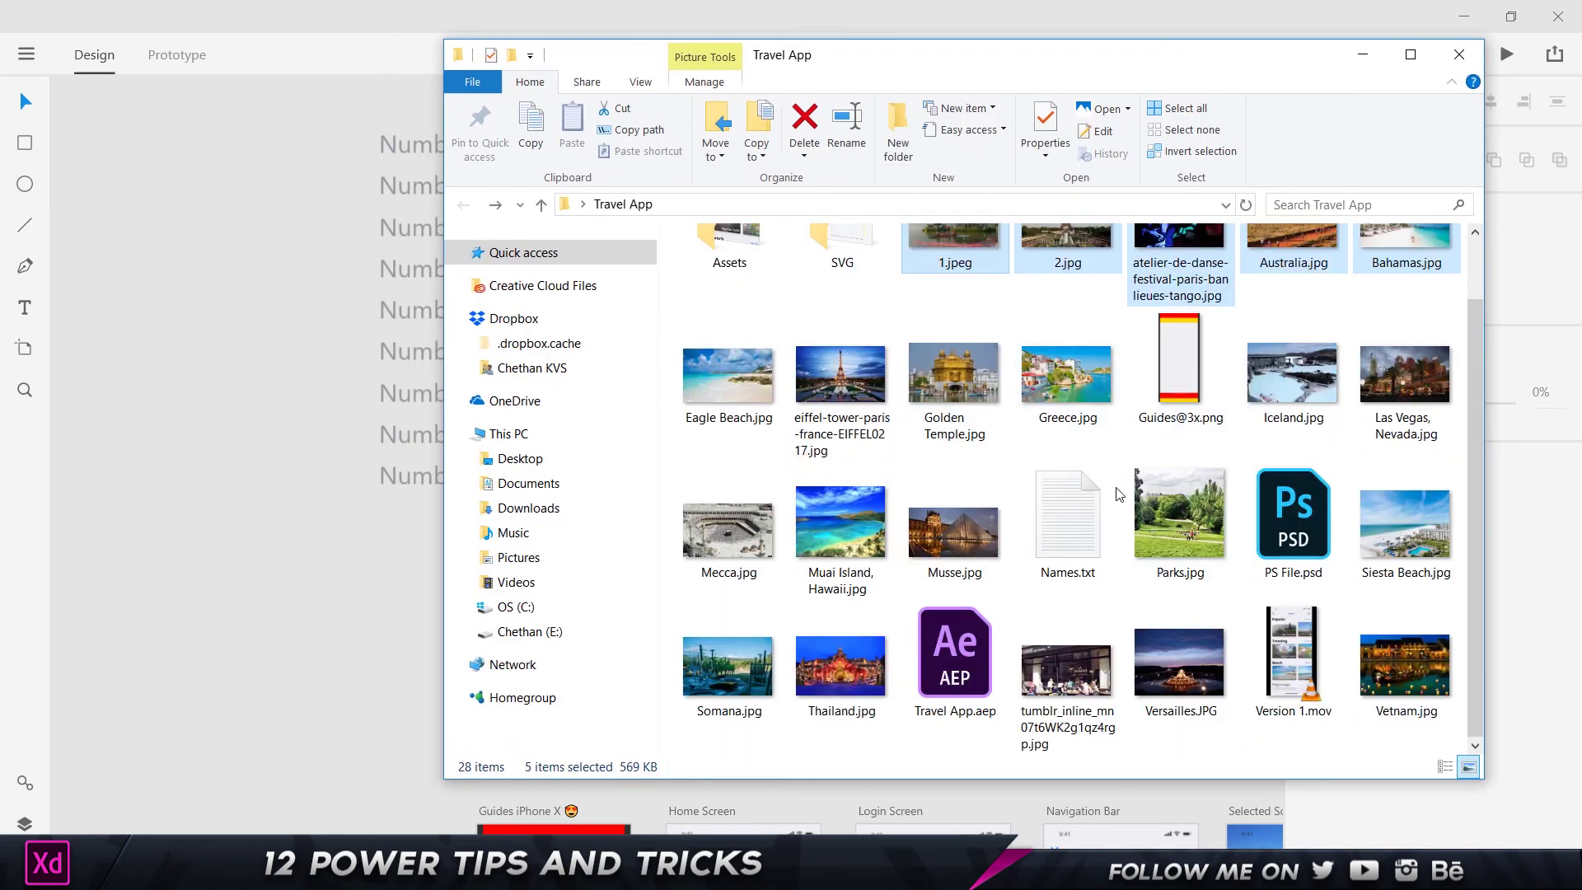
click(1099, 503)
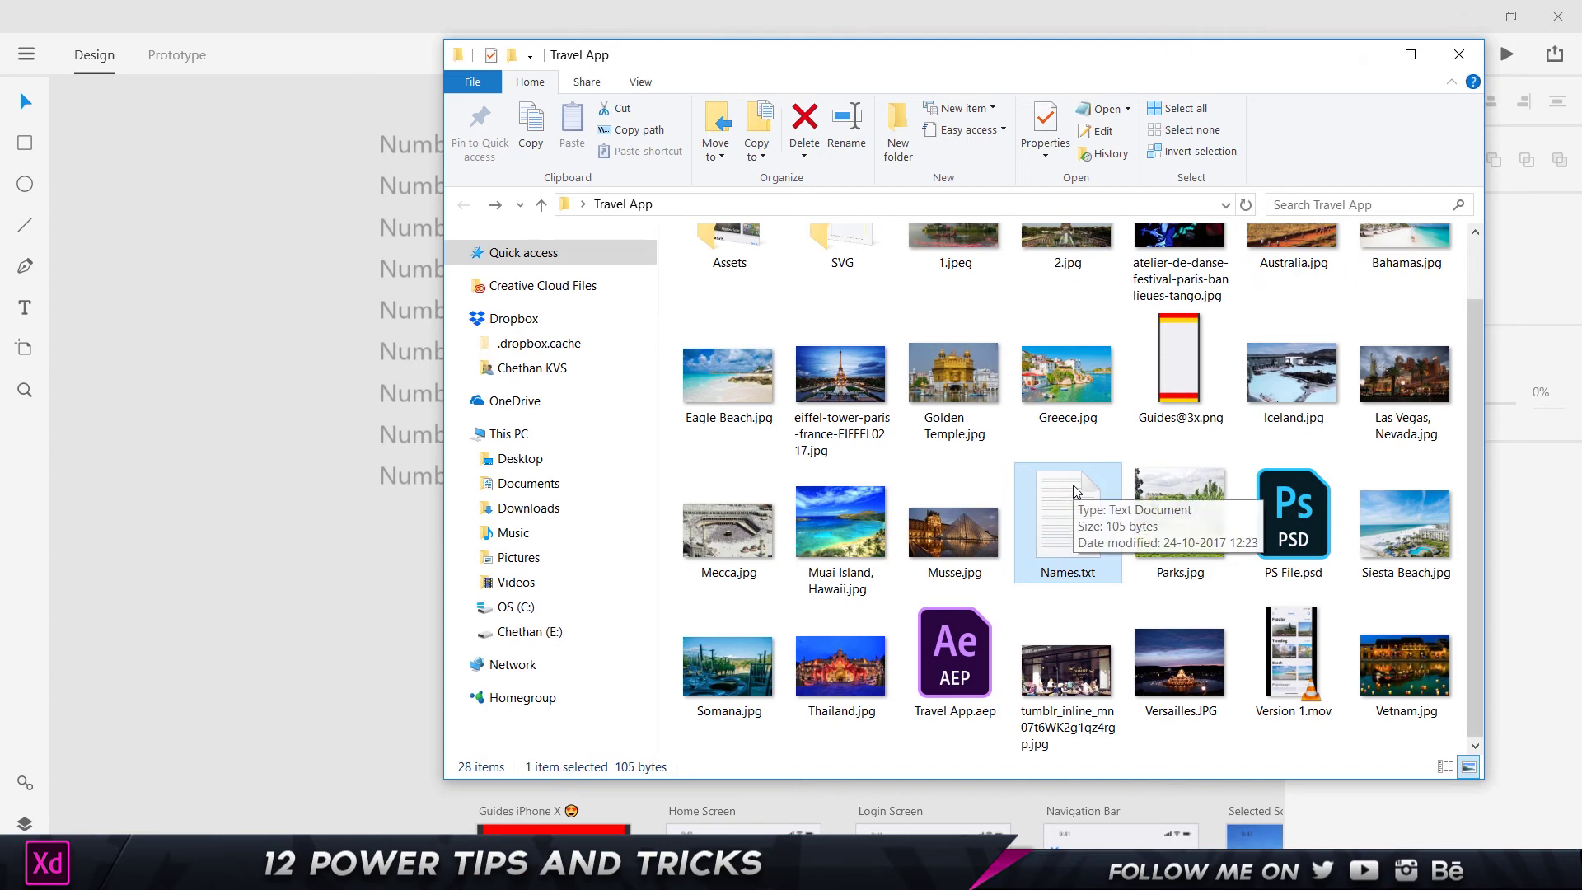
double_click(1075, 492)
drag(1054, 473, 908, 385)
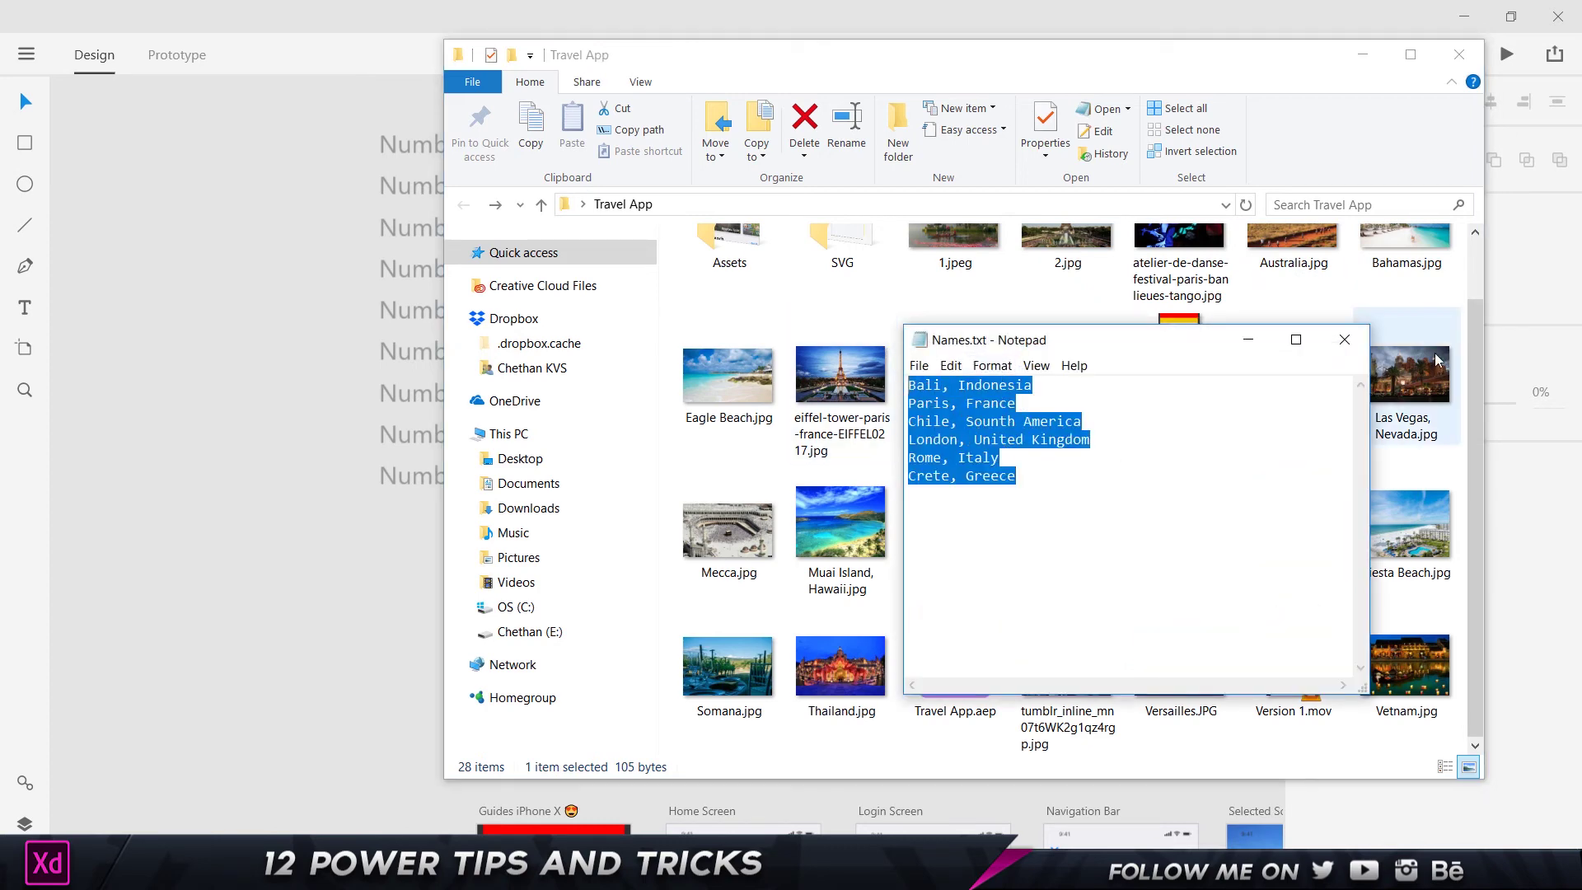
click(1345, 339)
Fill the repeated "Number 1" text rows with the place names from Names.txt in the Travel App folder
drag(939, 58, 1188, 58)
drag(1274, 478, 448, 145)
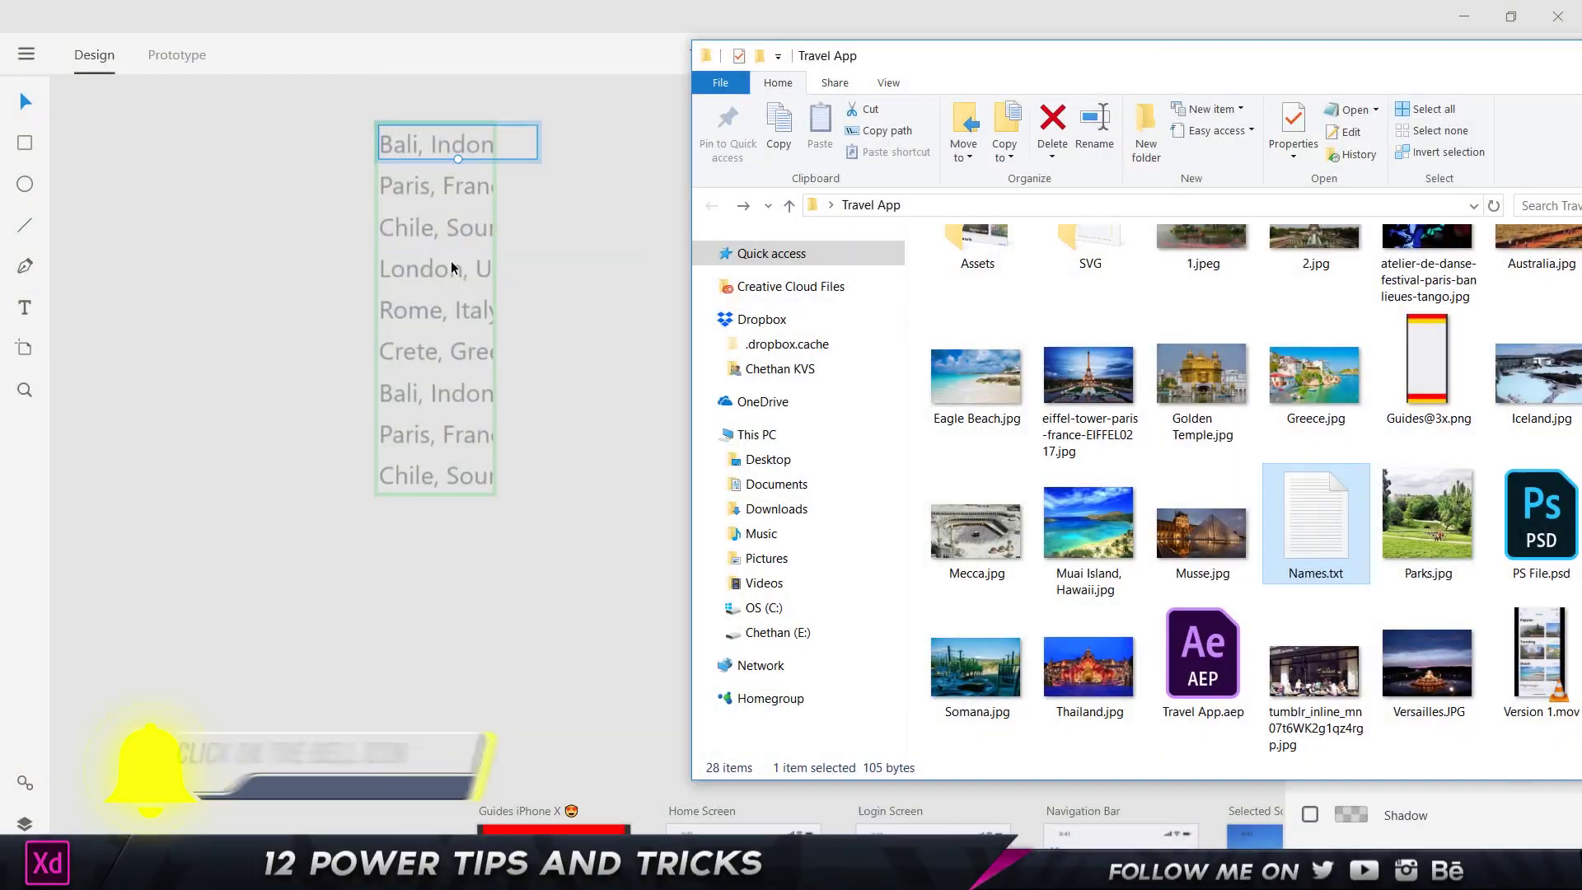
Extend the place-name repeat grid sideways to two columns of nine rows, spaced so the first column's names show in full
click(558, 270)
click(490, 153)
drag(495, 309, 559, 331)
drag(537, 251, 679, 270)
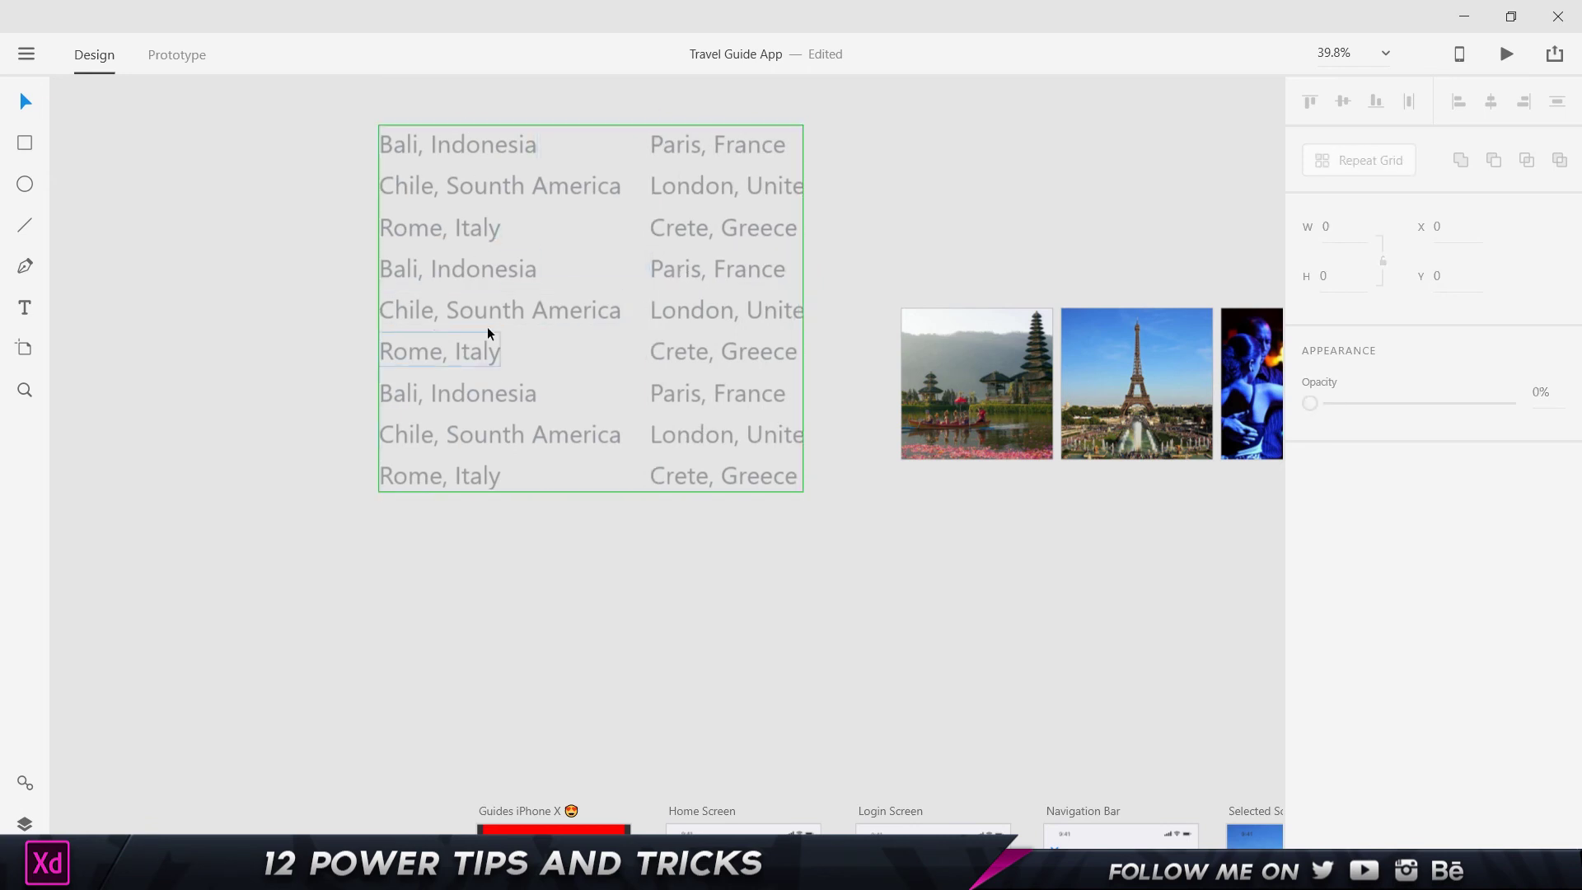
Ungroup the place-name grid and delete the second column and the last four rows of the first column
click(1393, 162)
click(1208, 231)
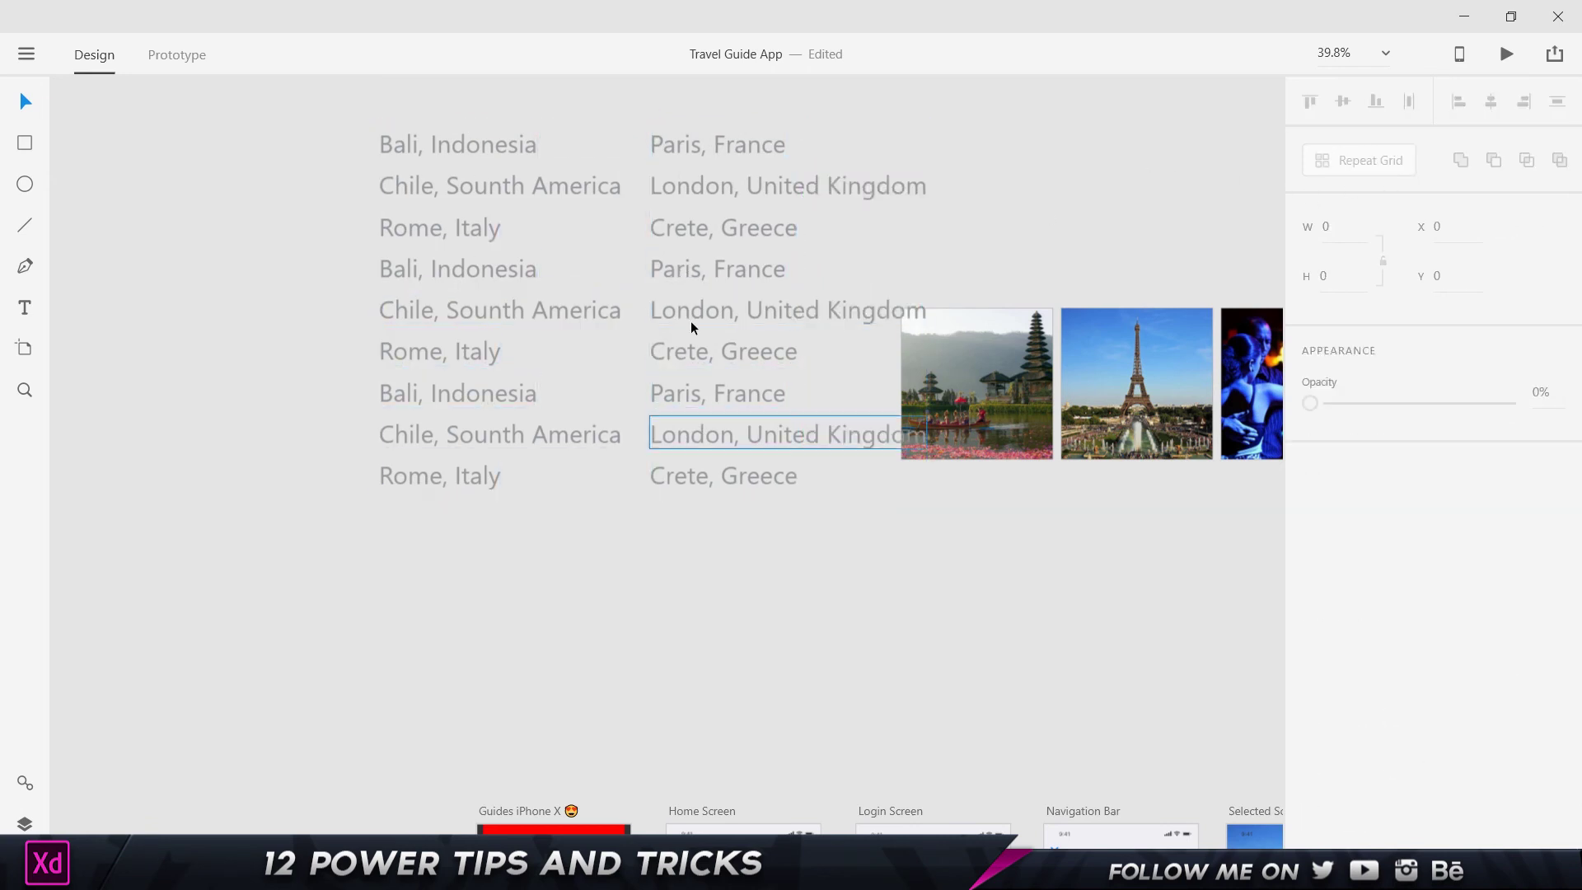
drag(930, 587, 697, 97)
key(Delete)
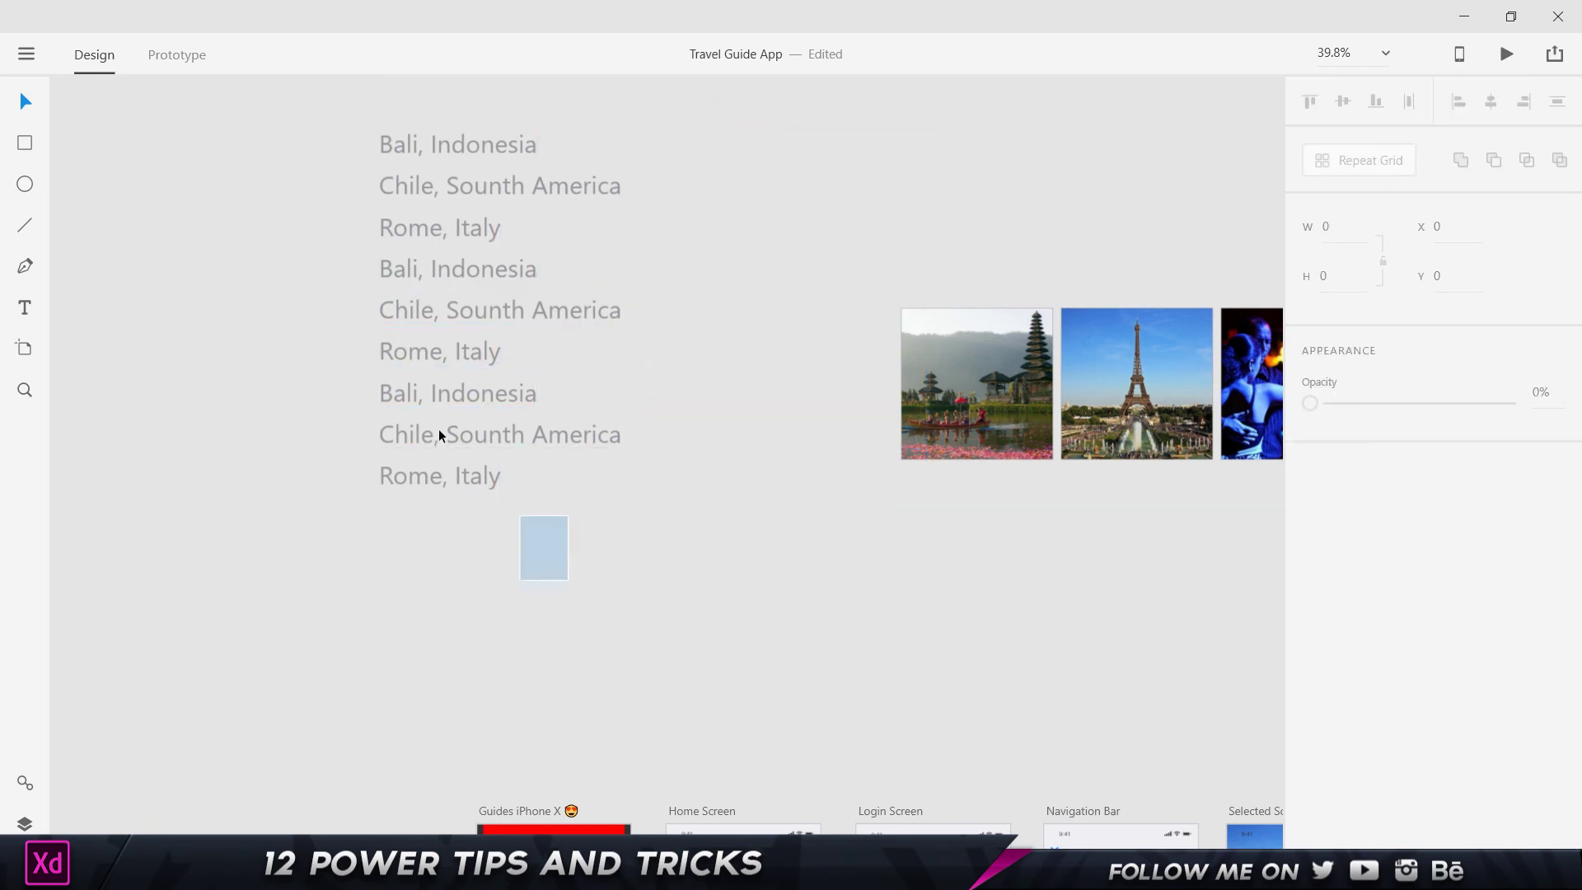
drag(439, 434, 360, 346)
key(Delete)
Move the first "Bali, Indonesia" text out of line with the other names to about X -867, Y -1684, and undo the move
click(451, 166)
drag(452, 158, 405, 165)
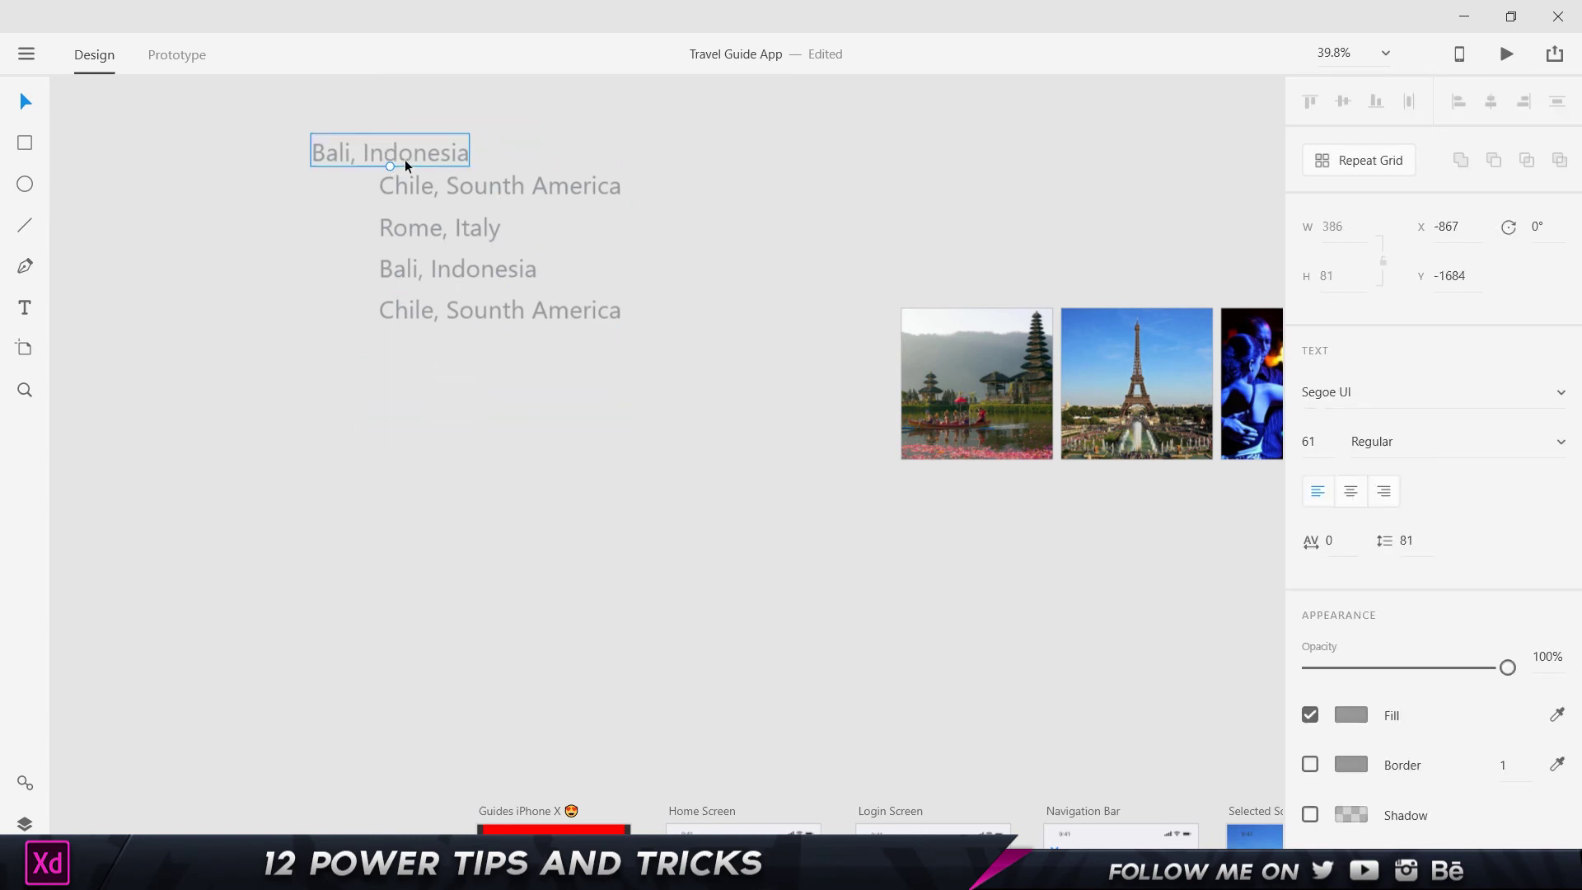
key(ctrl+z)
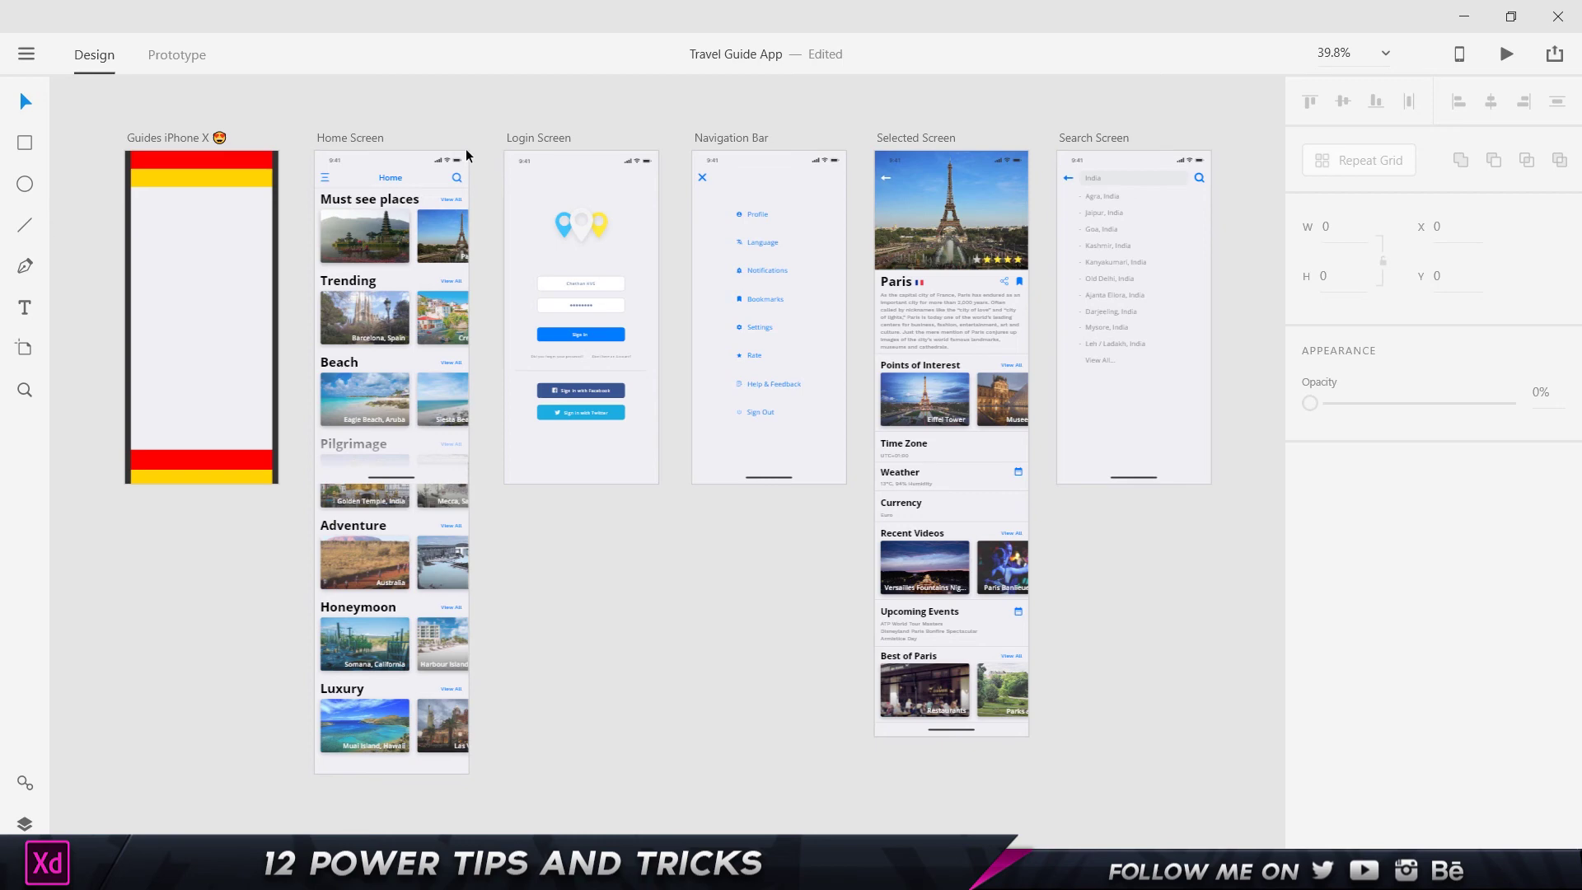
Draw a rectangle about 332 × 77 on the empty pasteboard below the Login Screen artboard
click(26, 142)
scroll(536, 550, up, 5)
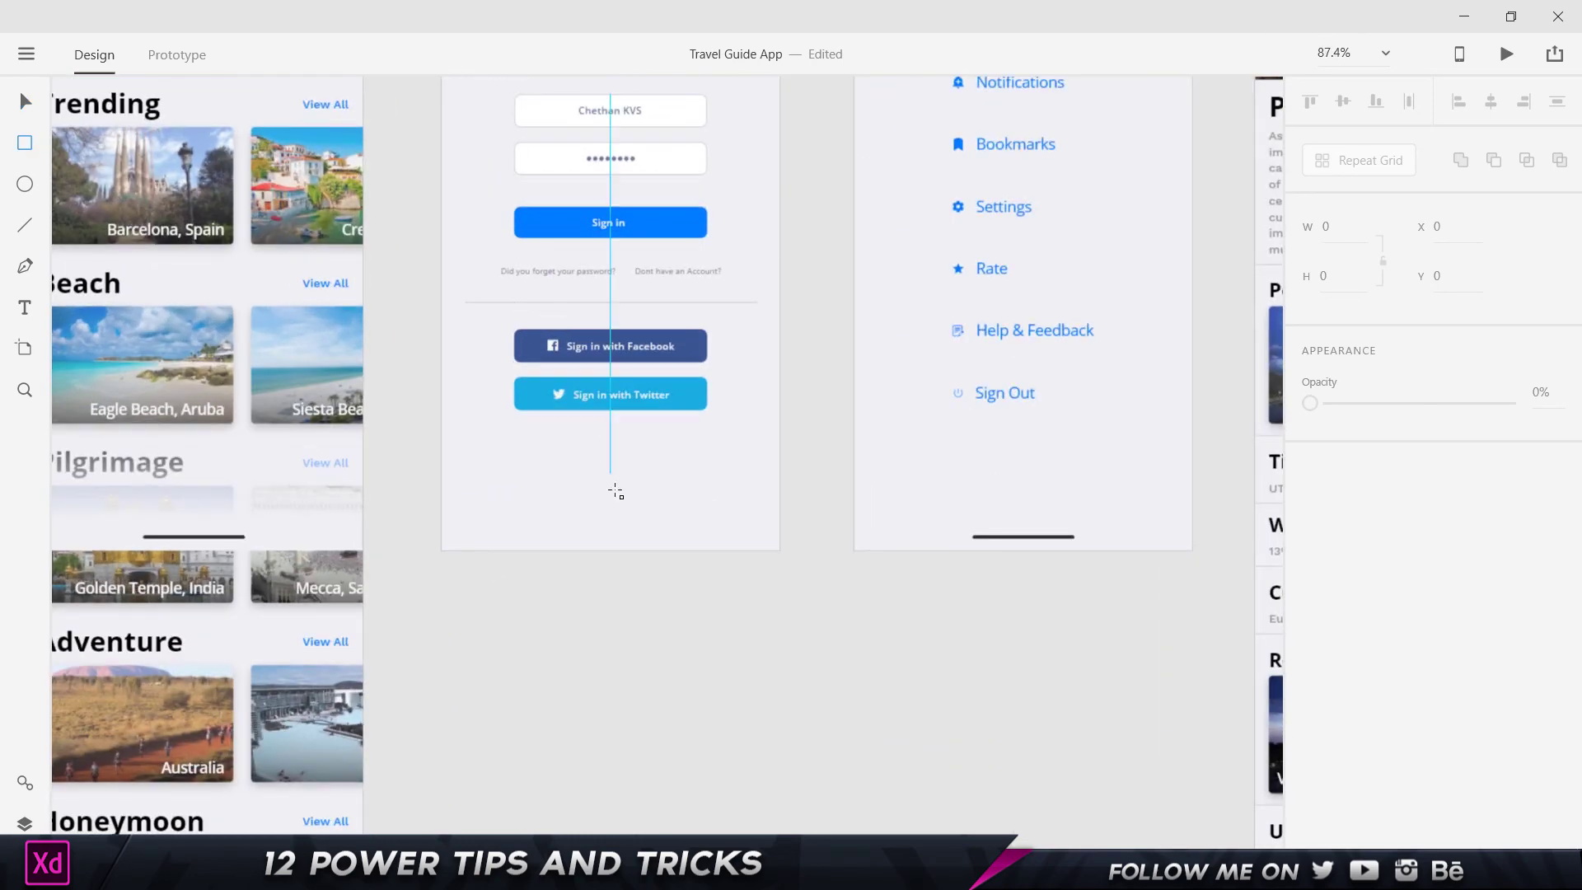
scroll(618, 487, up, 2)
mouse_move(649, 560)
mouse_down()
mouse_move(536, 477)
mouse_move(618, 614)
mouse_move(947, 621)
mouse_move(929, 587)
mouse_move(860, 604)
mouse_up()
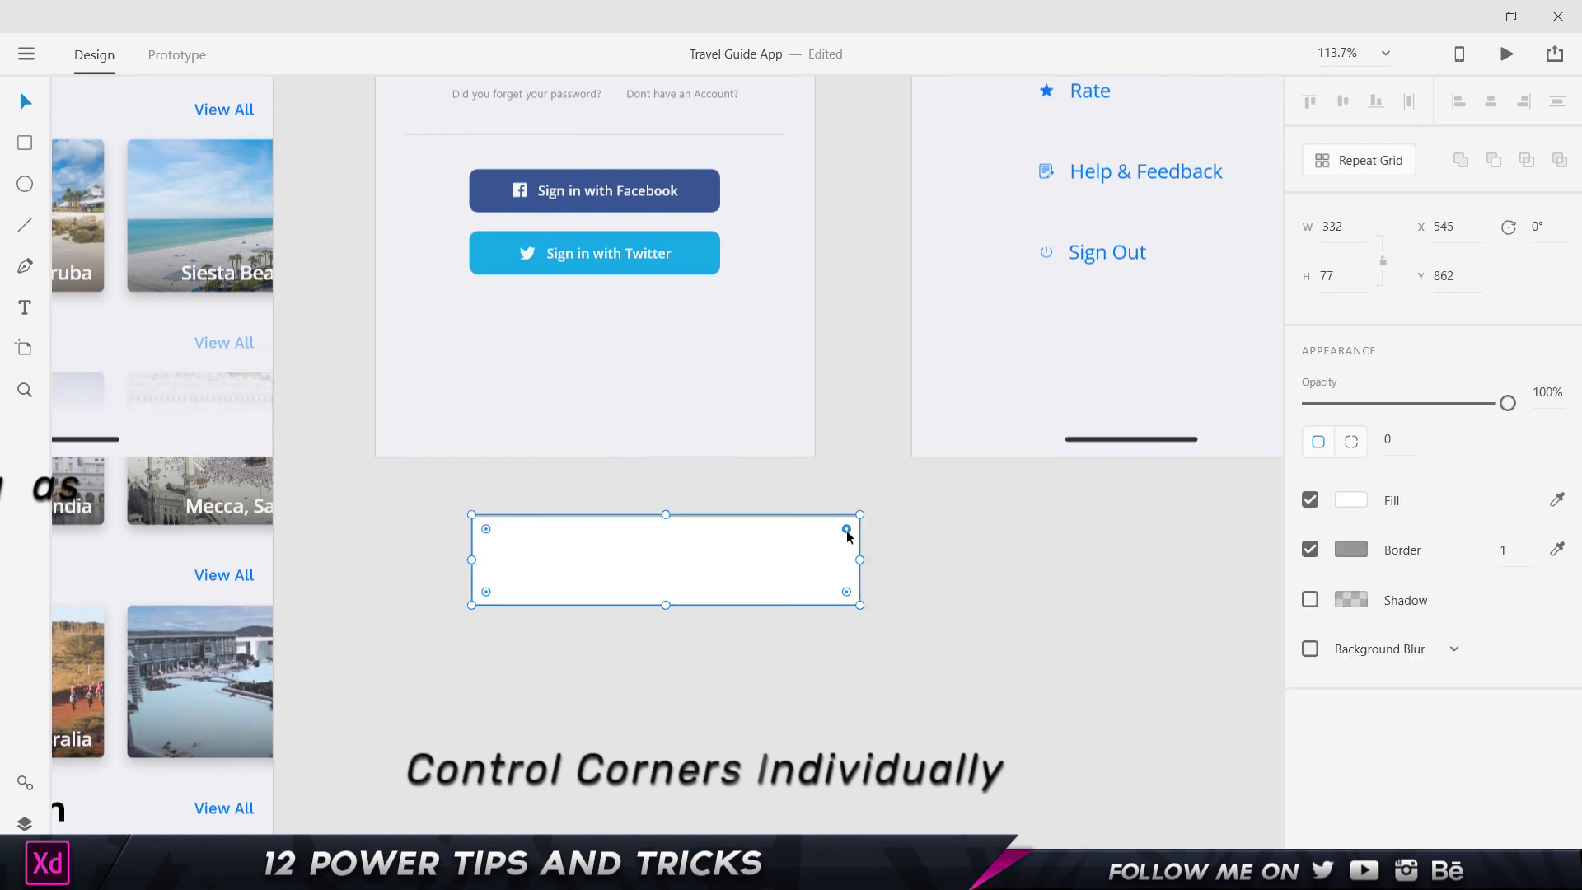
Round all corners of the rectangle together to a radius of 39 and undo the rounding
drag(847, 533, 705, 552)
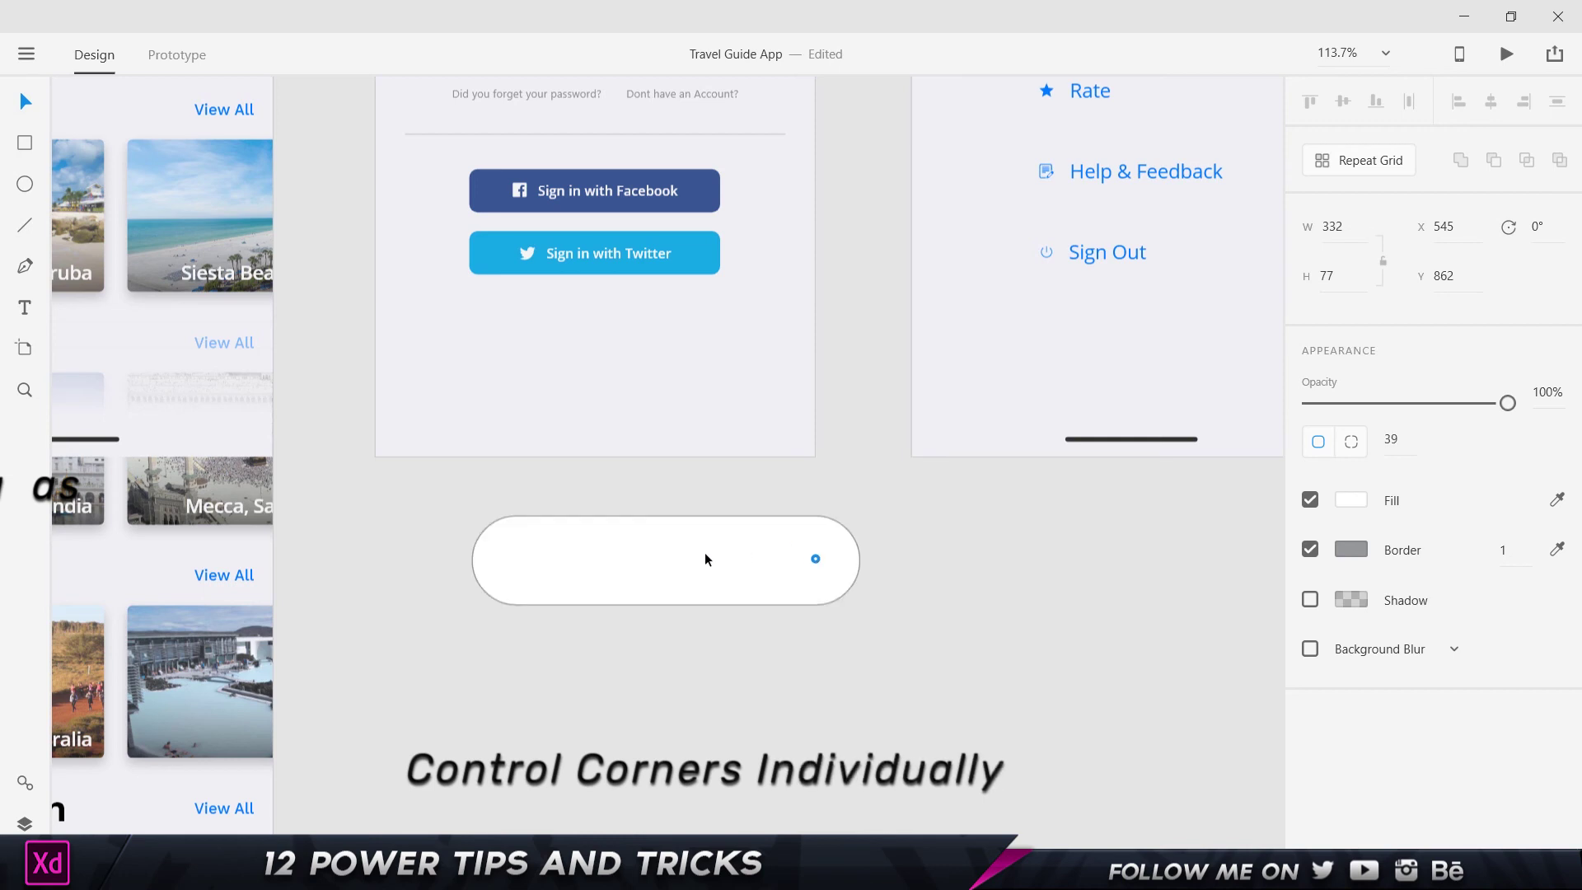
click(931, 561)
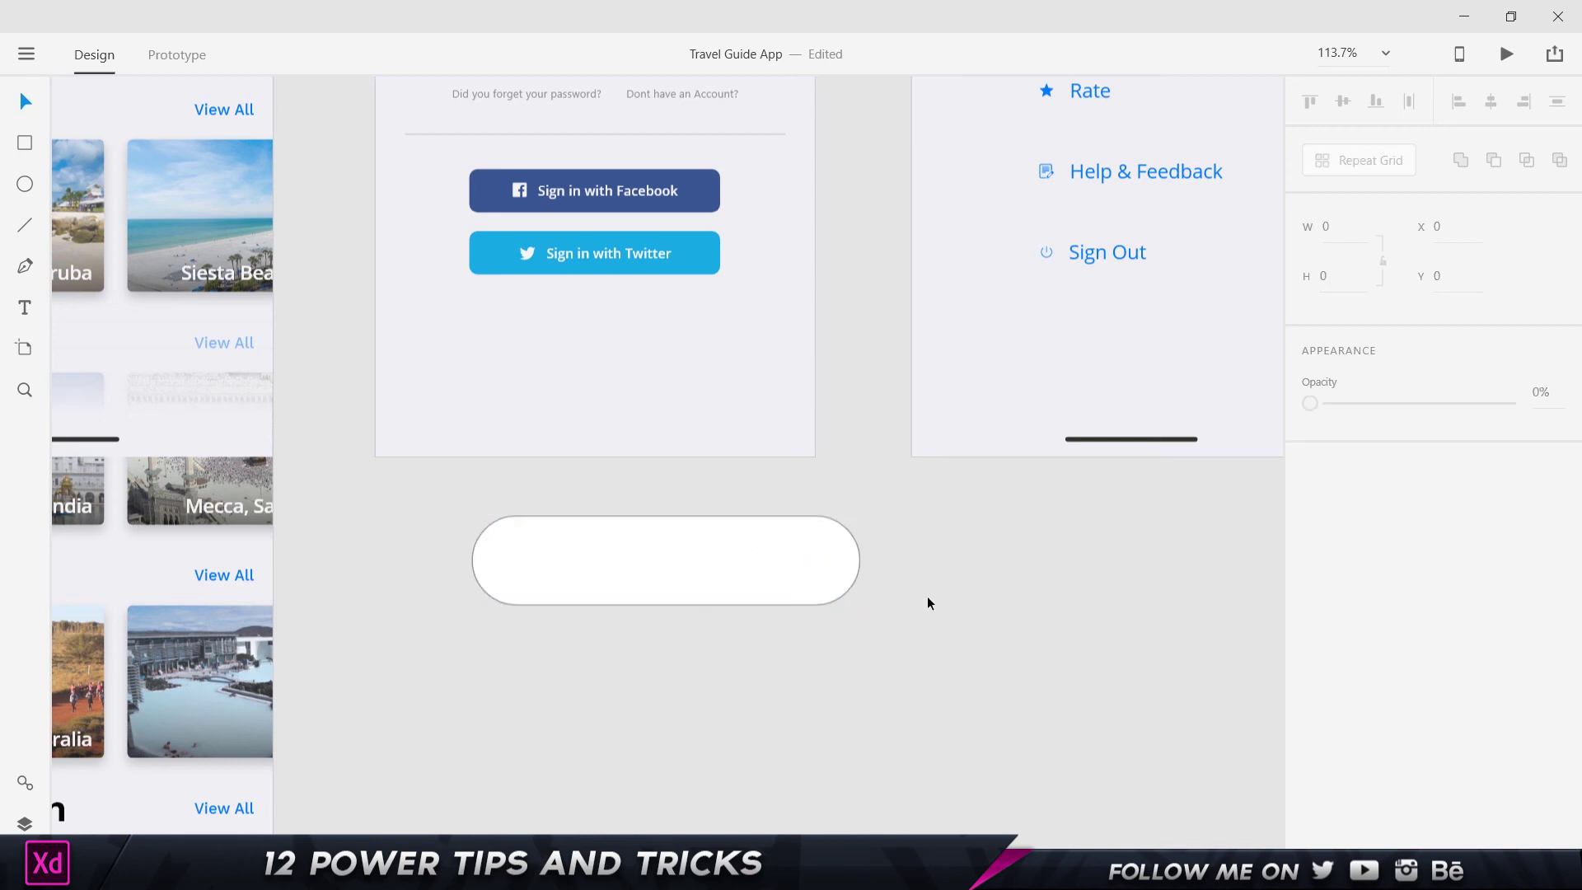
key(ctrl+z)
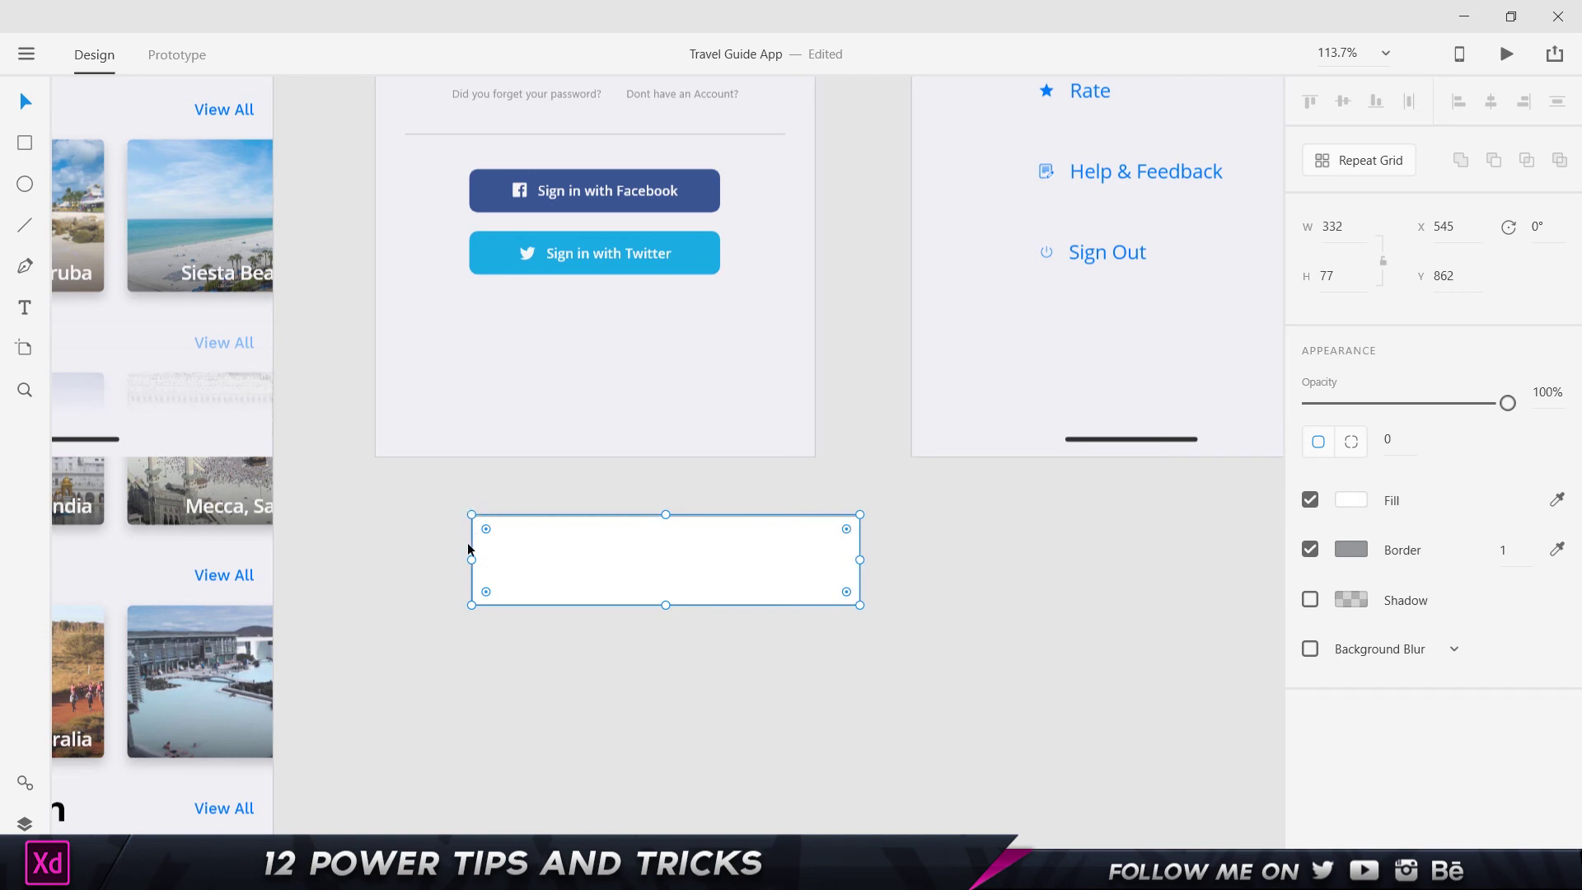
Give the rectangle separate corner radii and set the top-left corner's radius to 20
click(1350, 449)
click(1391, 439)
key(Up)
key(Up)
key(Up)
key(Up)
key(Up)
key(Up)
key(Up)
key(Up)
key(Up)
key(Up)
key(Up)
key(Up)
key(Up)
key(Up)
key(Up)
key(Up)
key(Up)
key(Up)
key(Up)
key(Up)
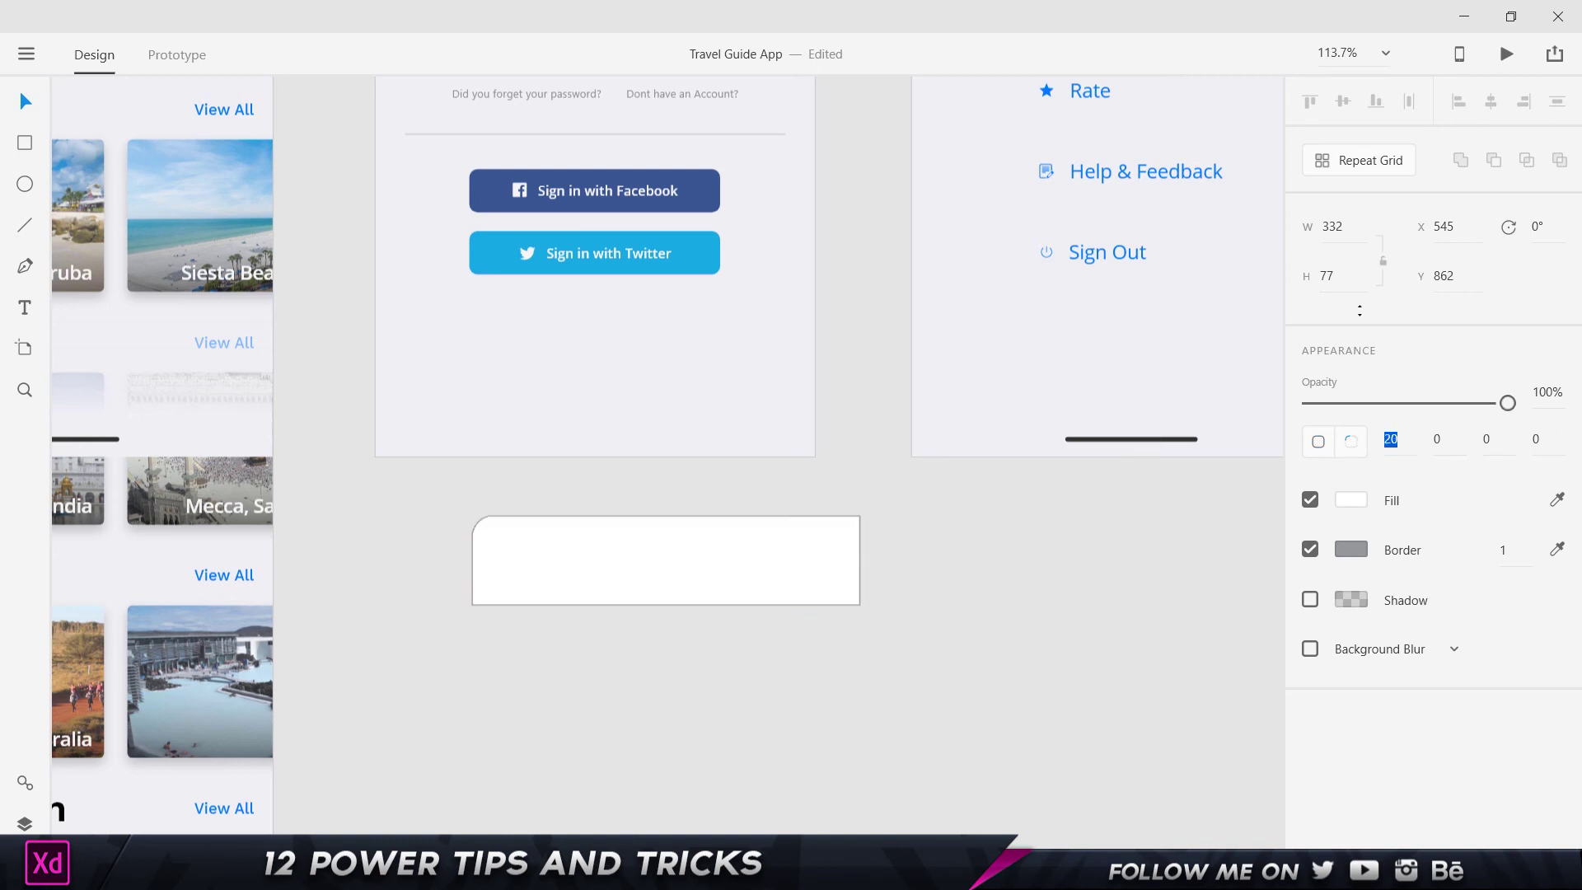
Reset the rectangle's top-left corner radius to 0 and return to one shared radius for all corners
key(Down)
key(Down)
key(Down)
key(Down)
key(Down)
key(Down)
key(Down)
key(Down)
key(Down)
key(Down)
key(Down)
key(Down)
key(Down)
key(Down)
key(Down)
key(Down)
key(Down)
key(Down)
key(Down)
key(Down)
click(1318, 441)
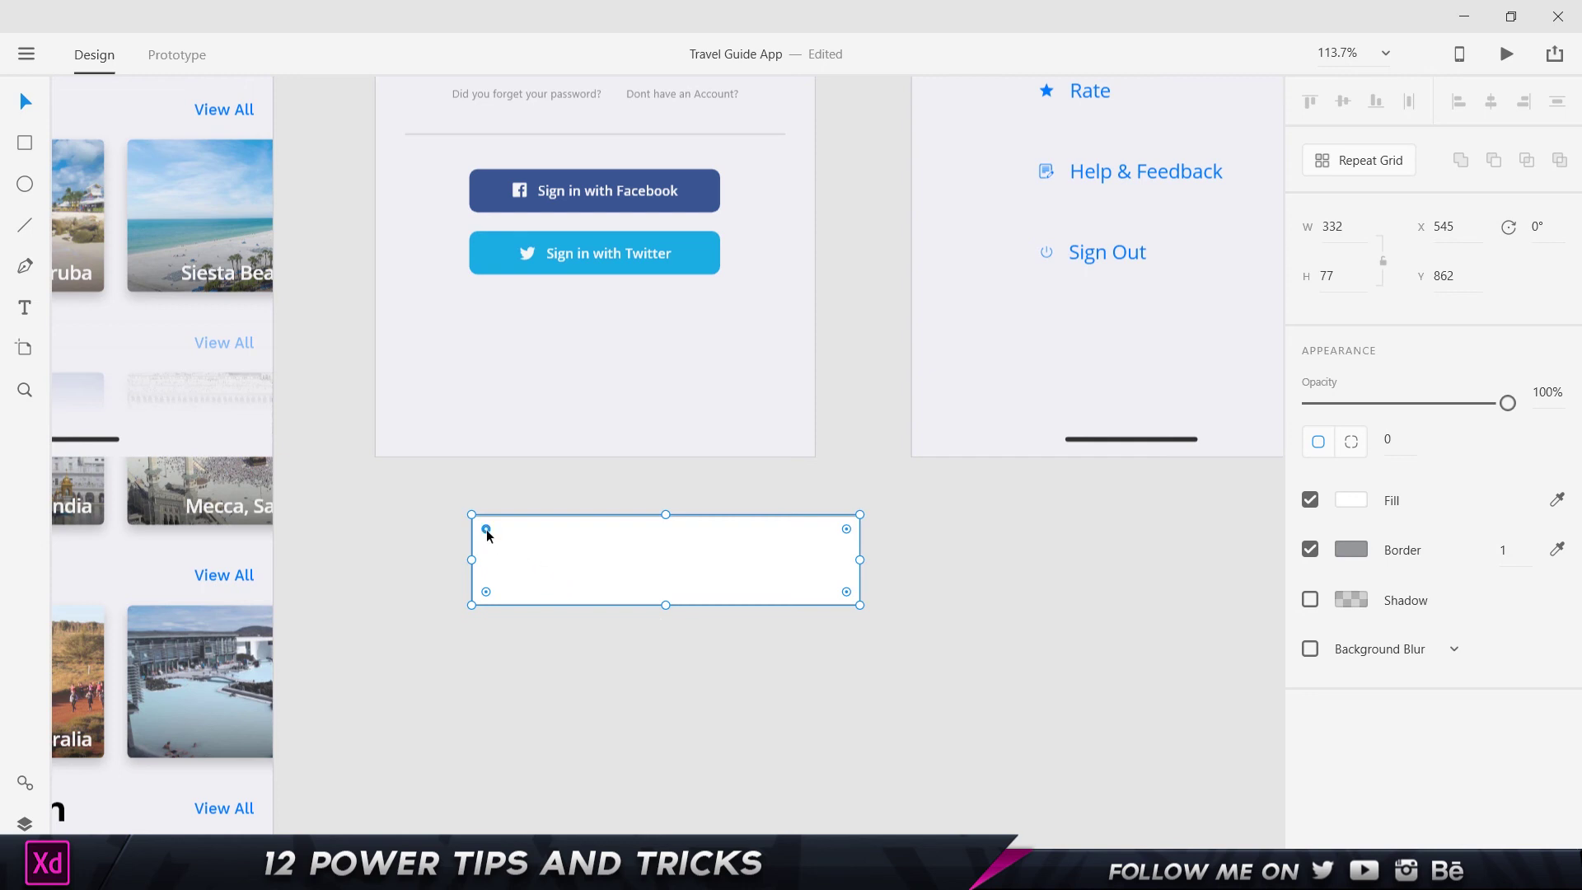
Round the rectangle's top-left corner individually to a radius of 77 and likewise round its bottom-right corner
drag(487, 531, 568, 635)
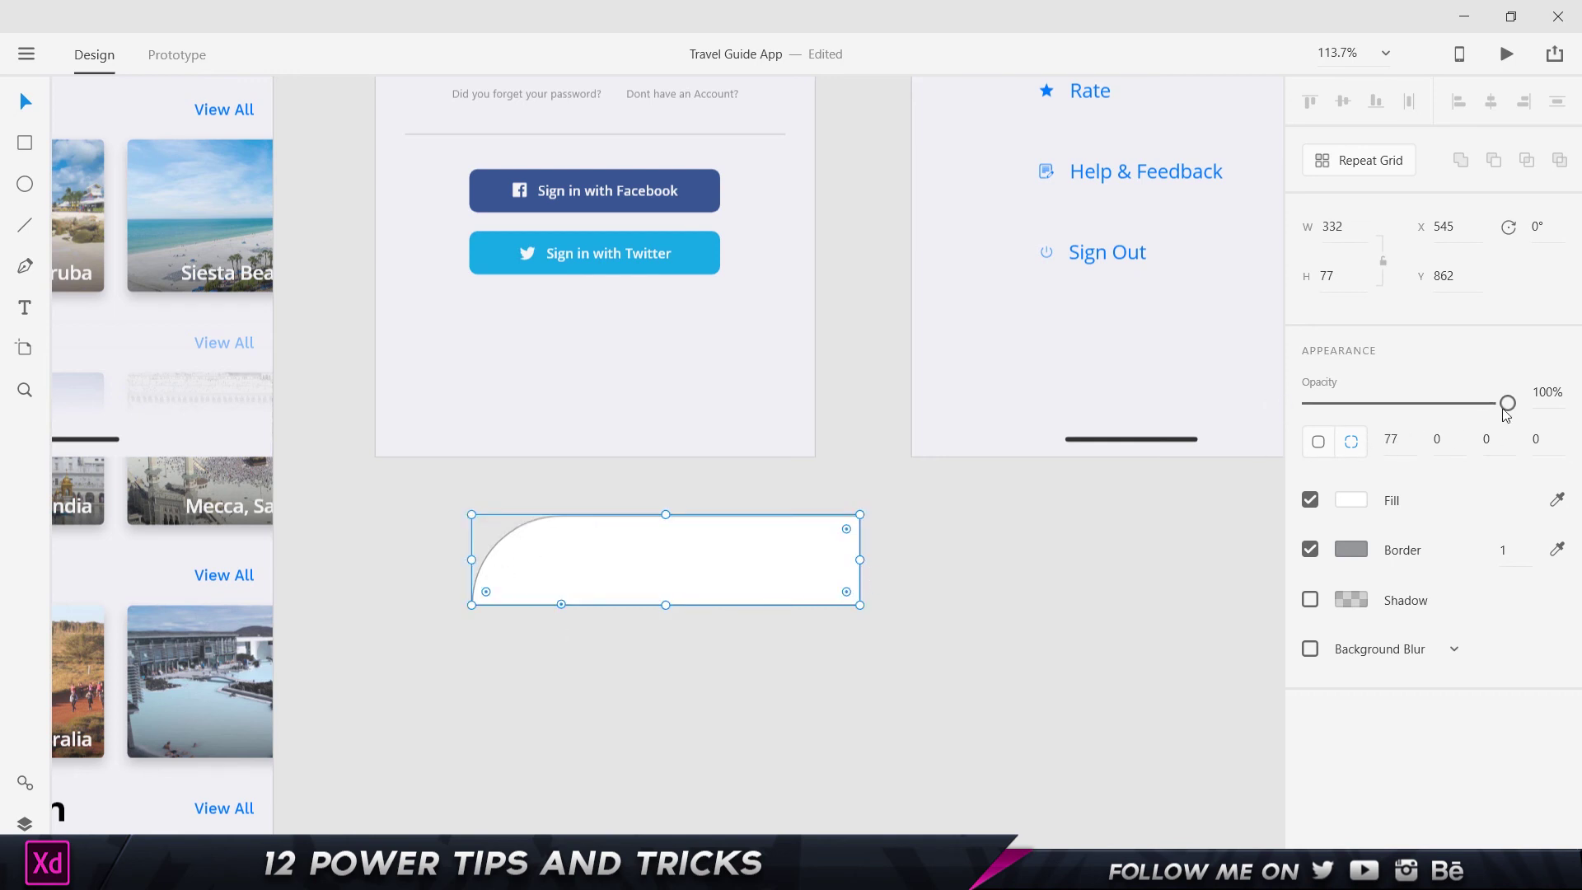
drag(846, 592, 727, 575)
click(954, 574)
Delete the rectangle with the two rounded corners
click(758, 567)
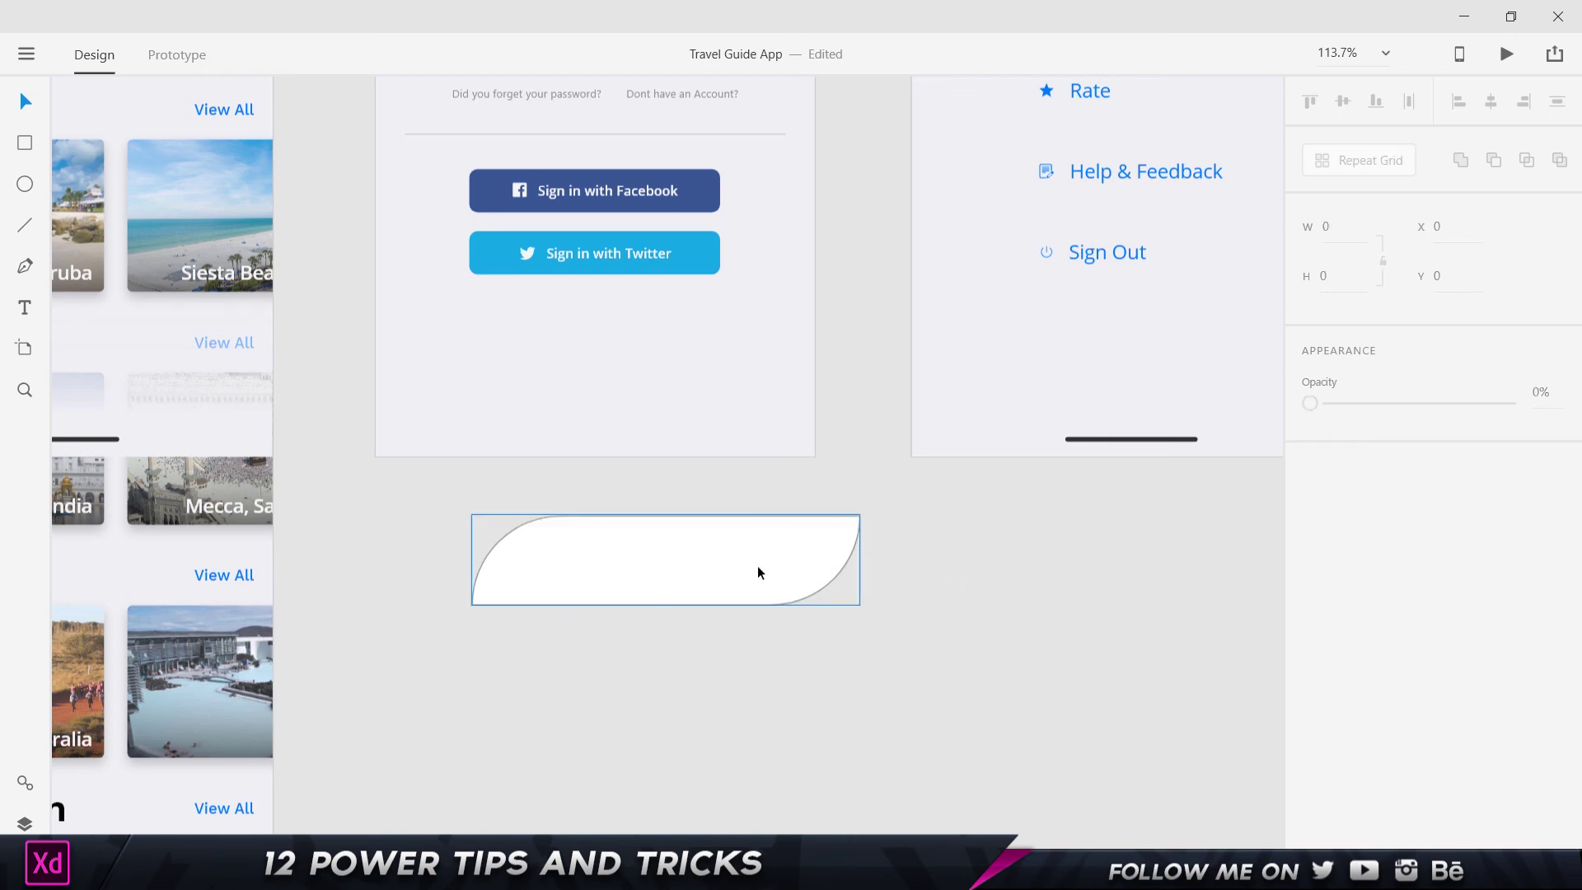
key(Delete)
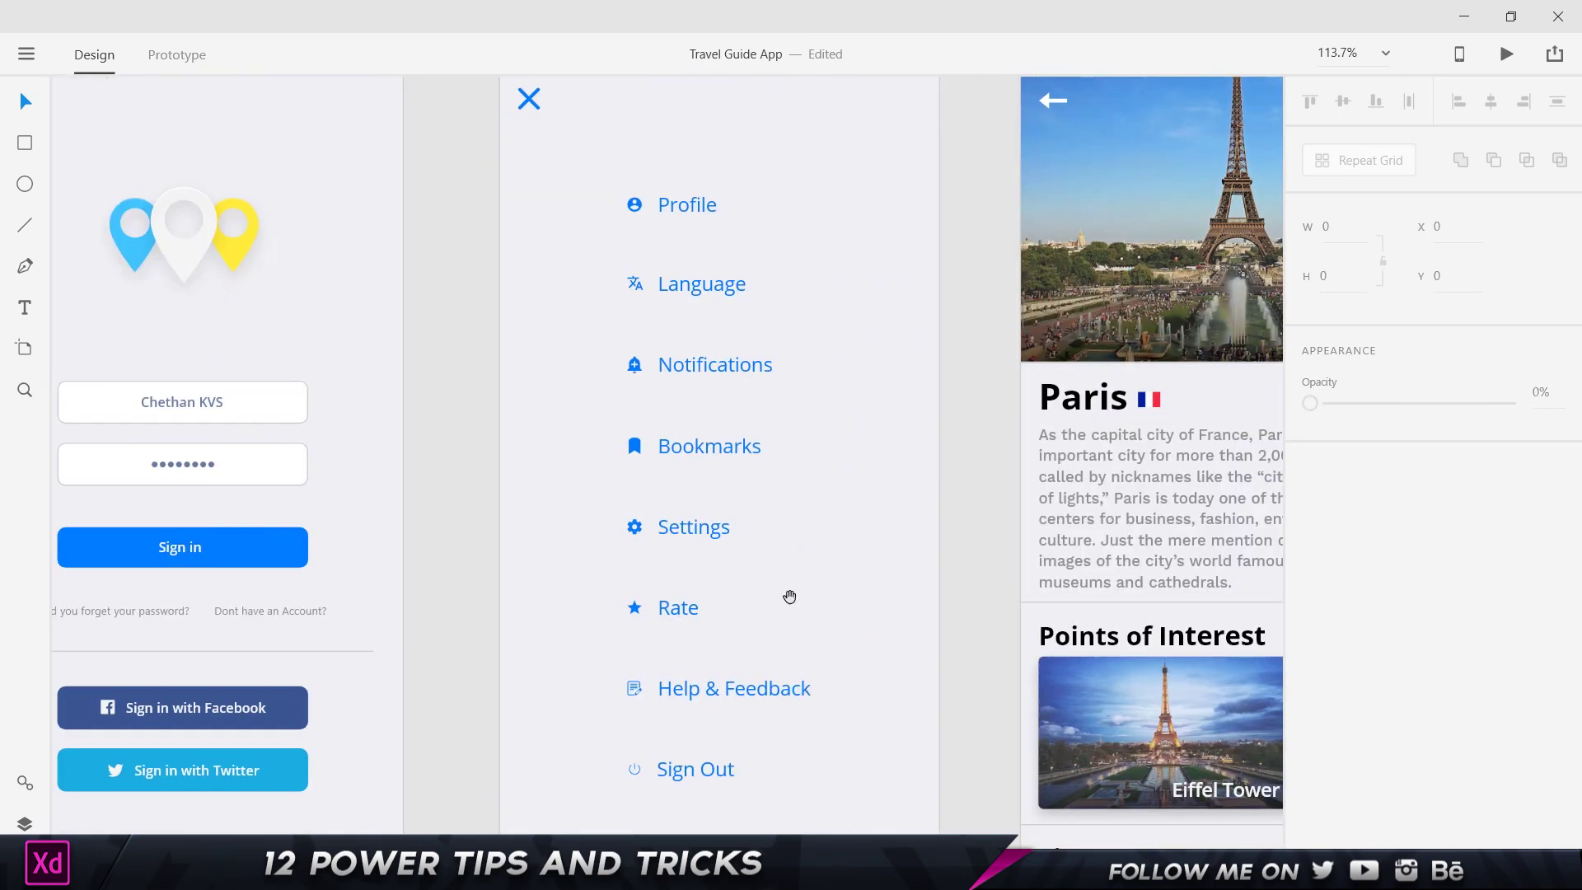
Change the opacity of the Profile text on the Navigation Bar artboard in steps of ten percent, trying 30%, 100%, 10% and 50%
drag(780, 294, 742, 442)
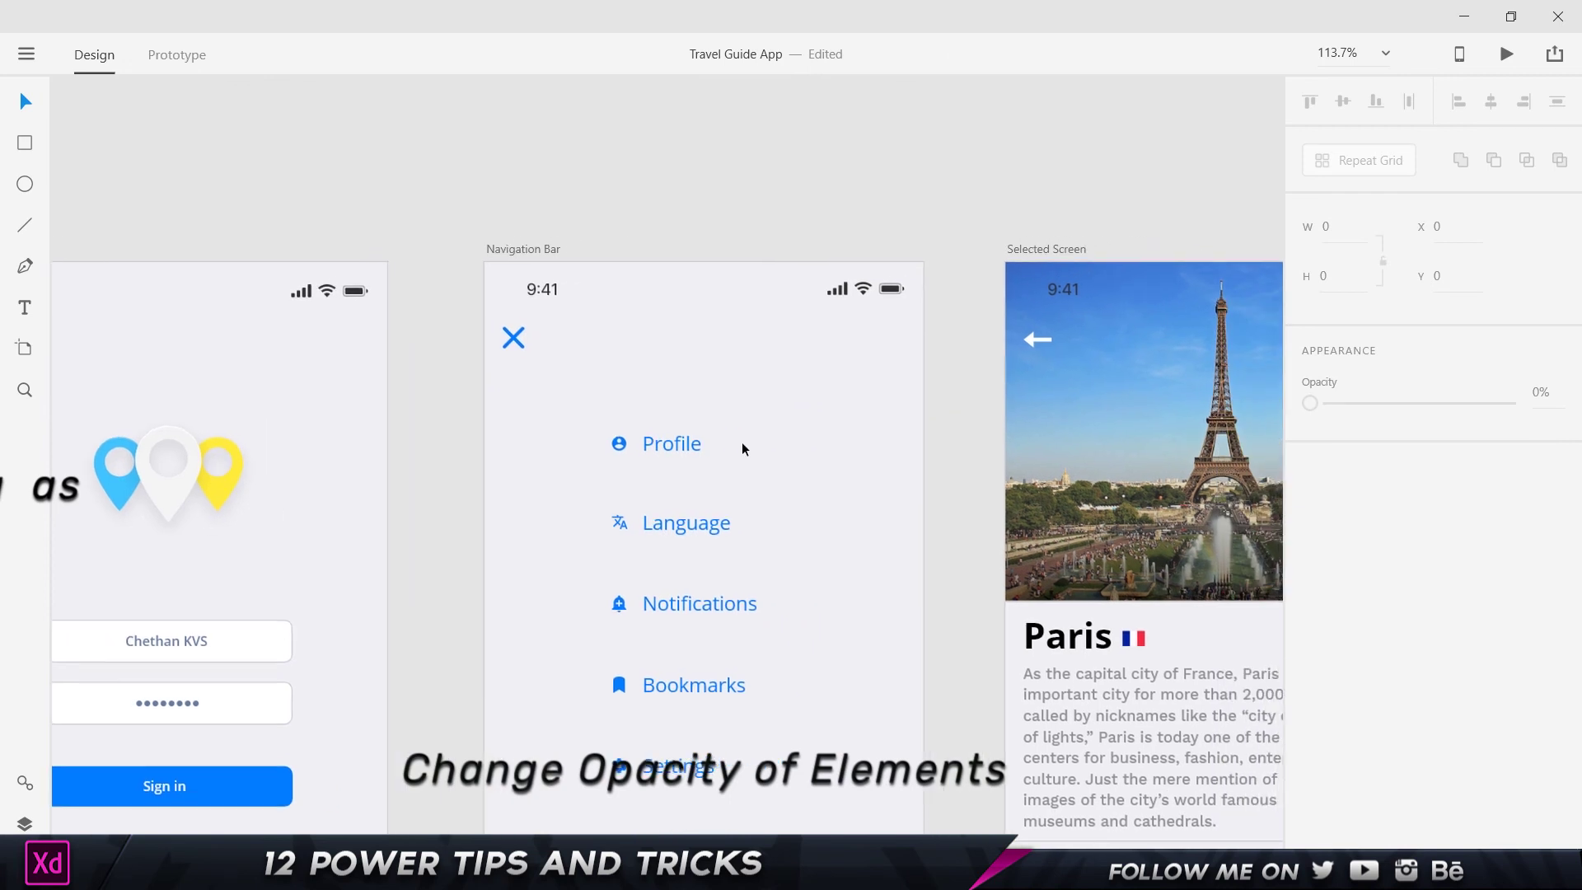
scroll(742, 442, up, 3)
click(622, 448)
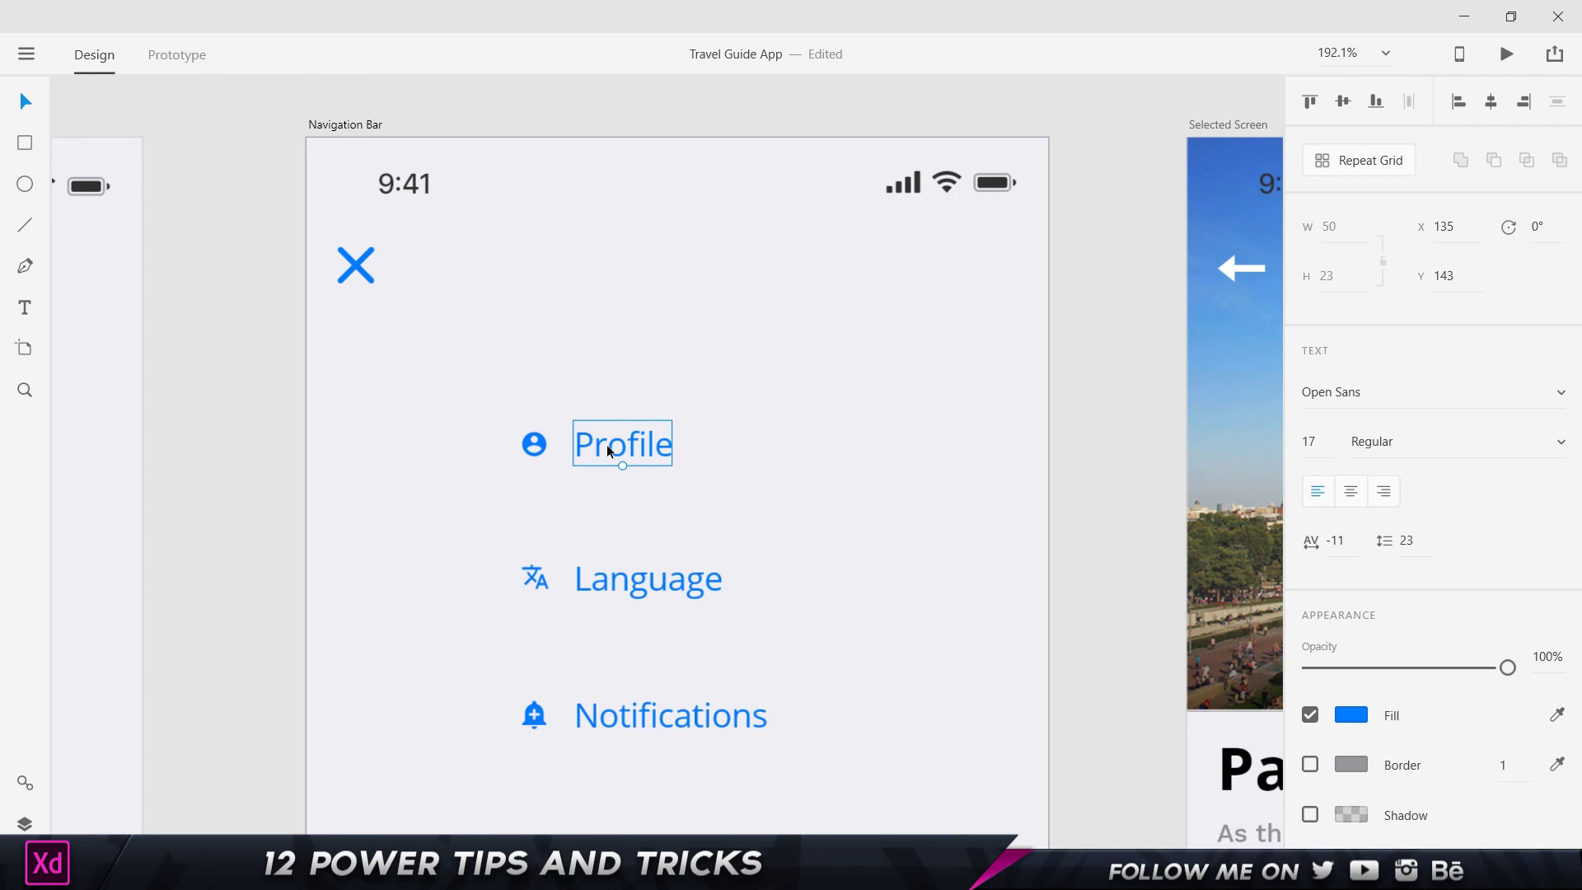
key(3)
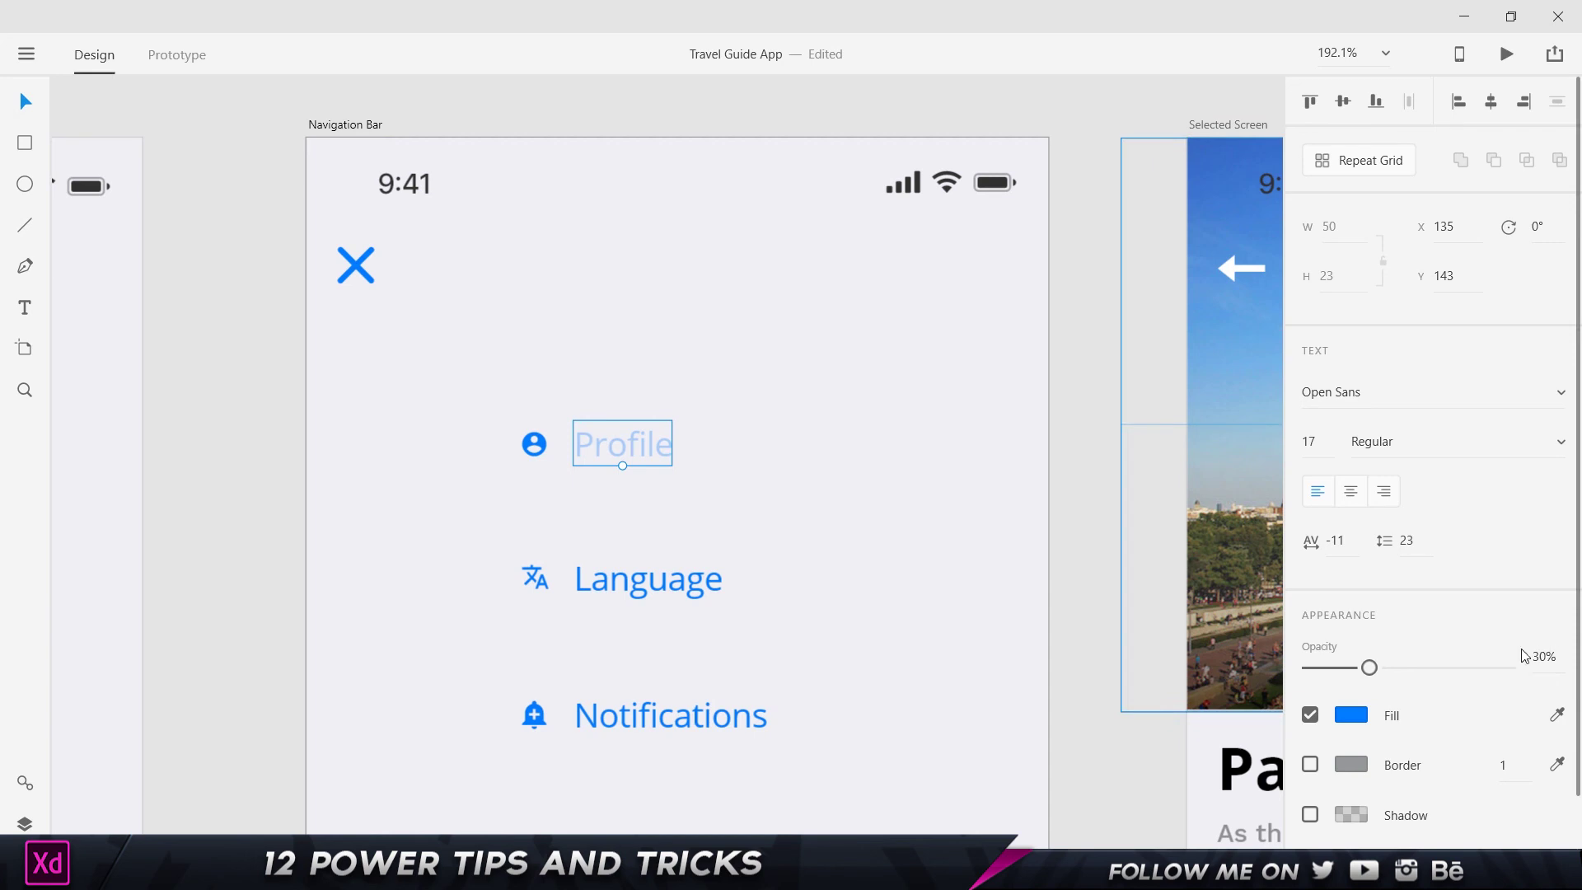
key(0)
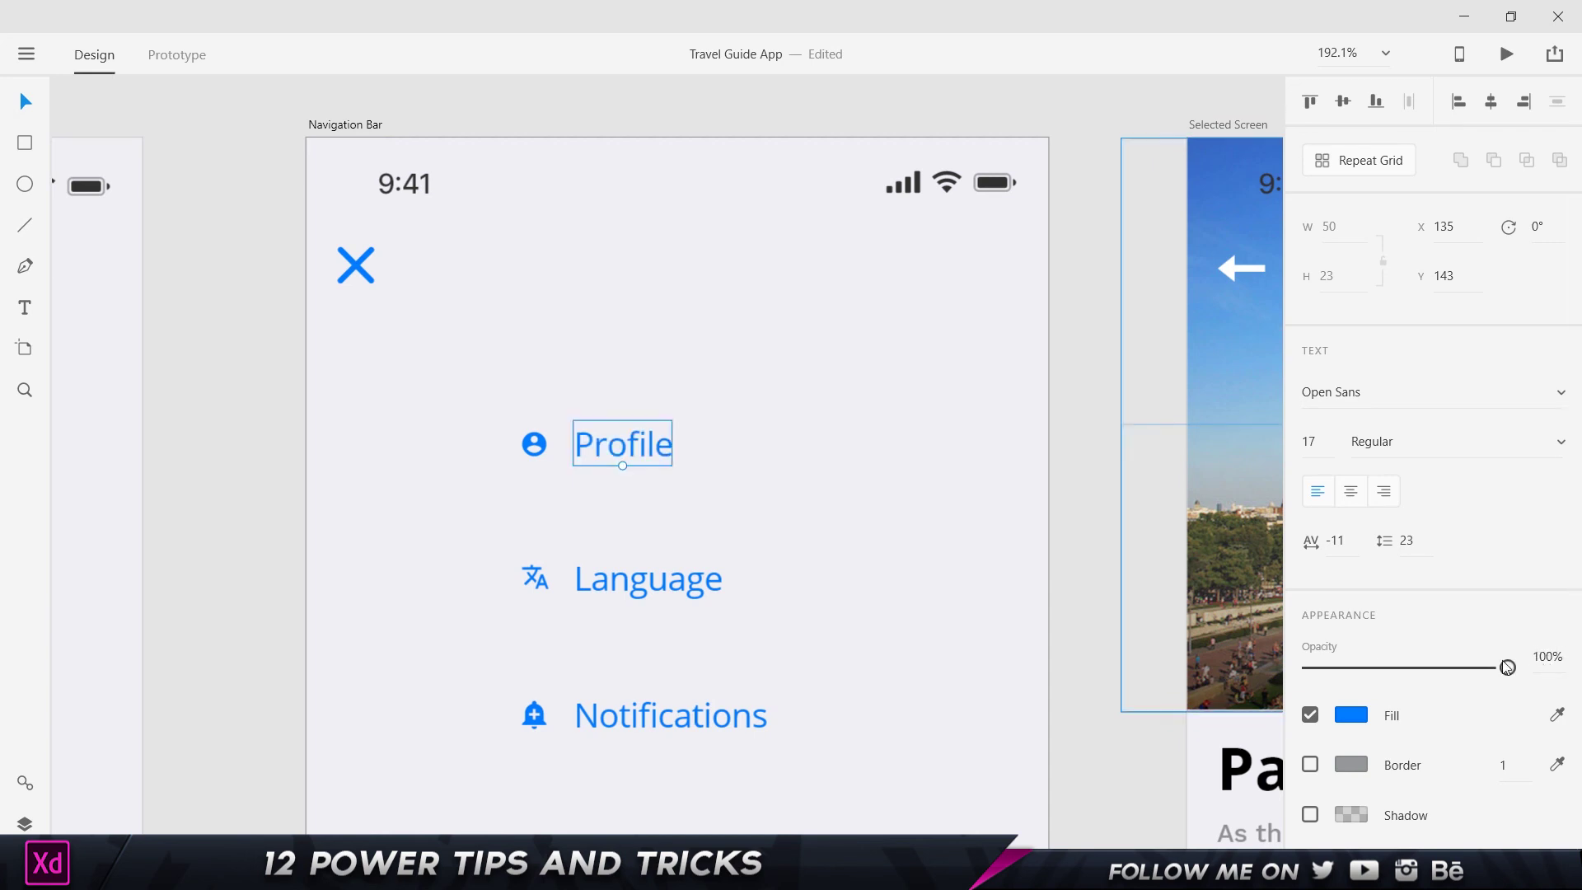
key(1)
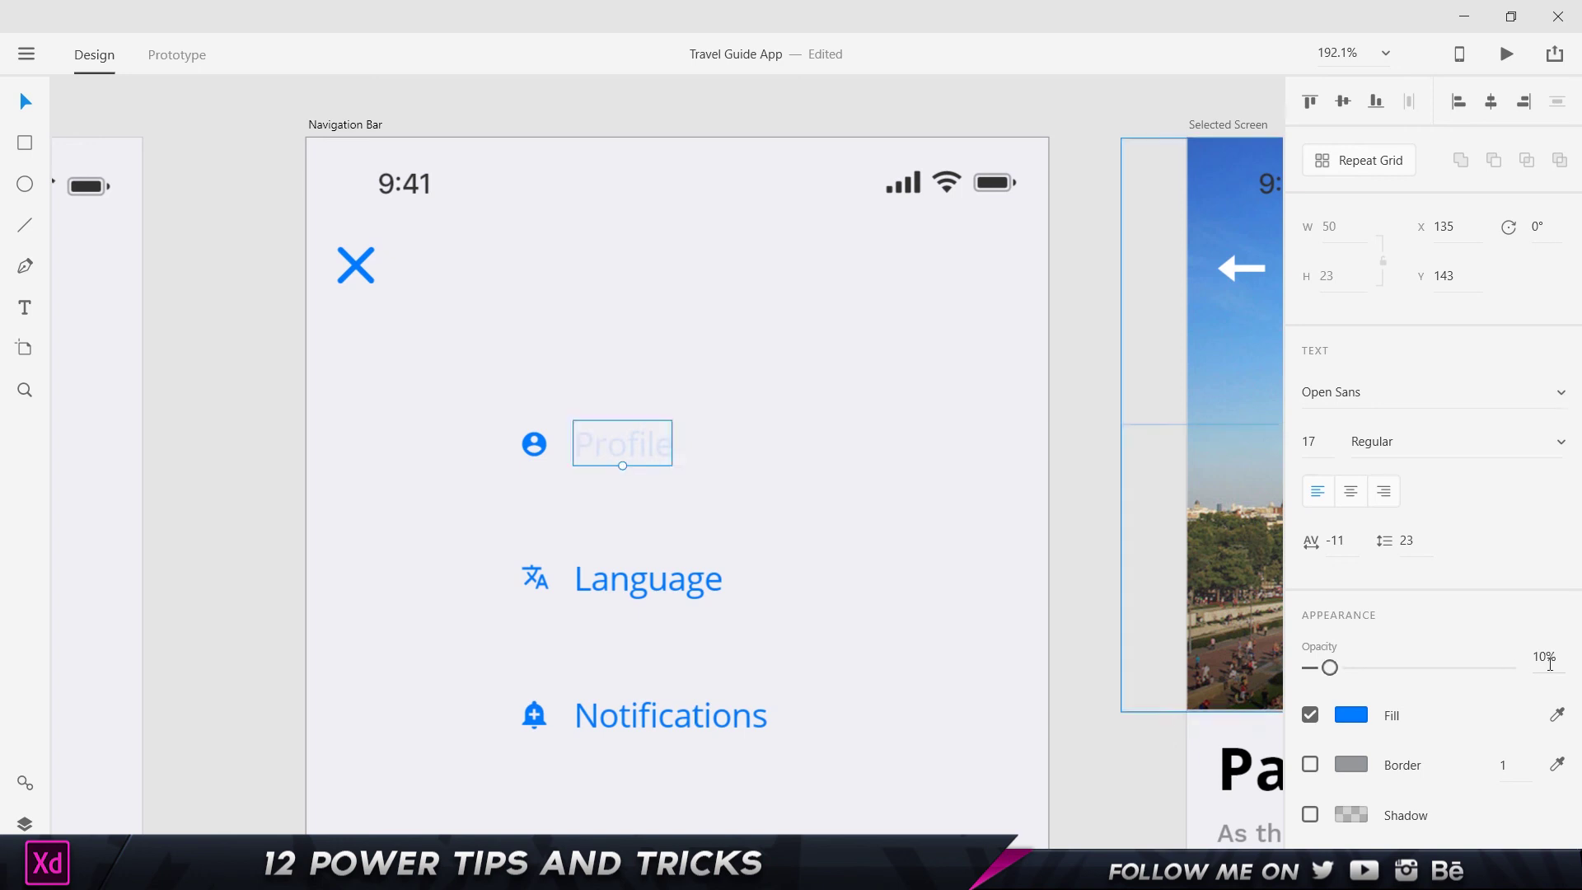
key(7)
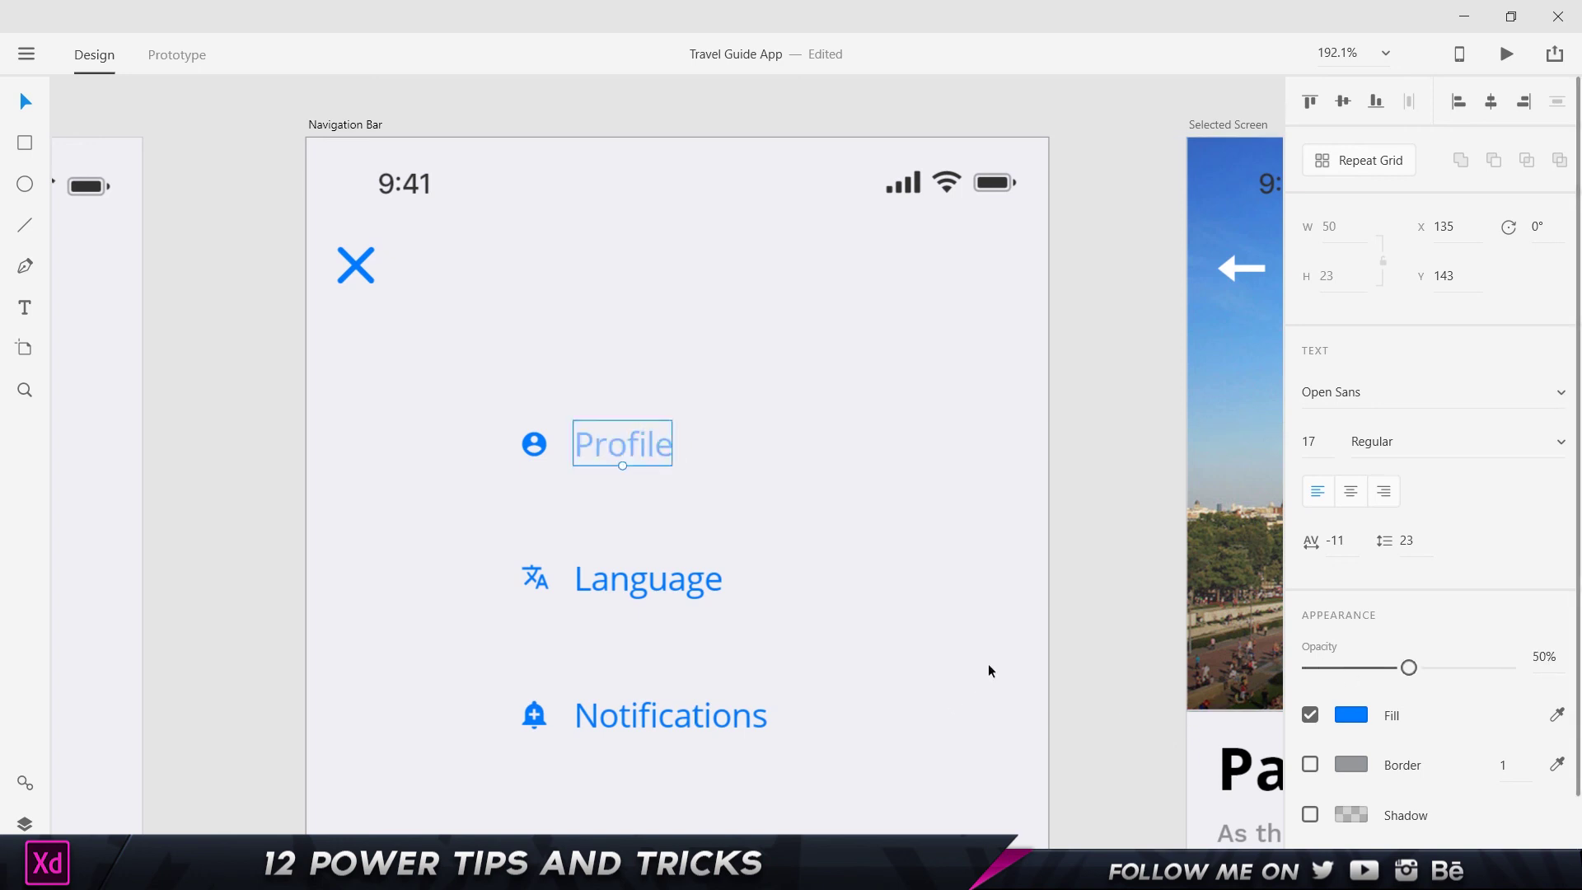
key(9)
key(5)
Try exact two-digit opacities such as 34%, 67% and 75% on the Profile text, ending with 56%
key(3)
key(4)
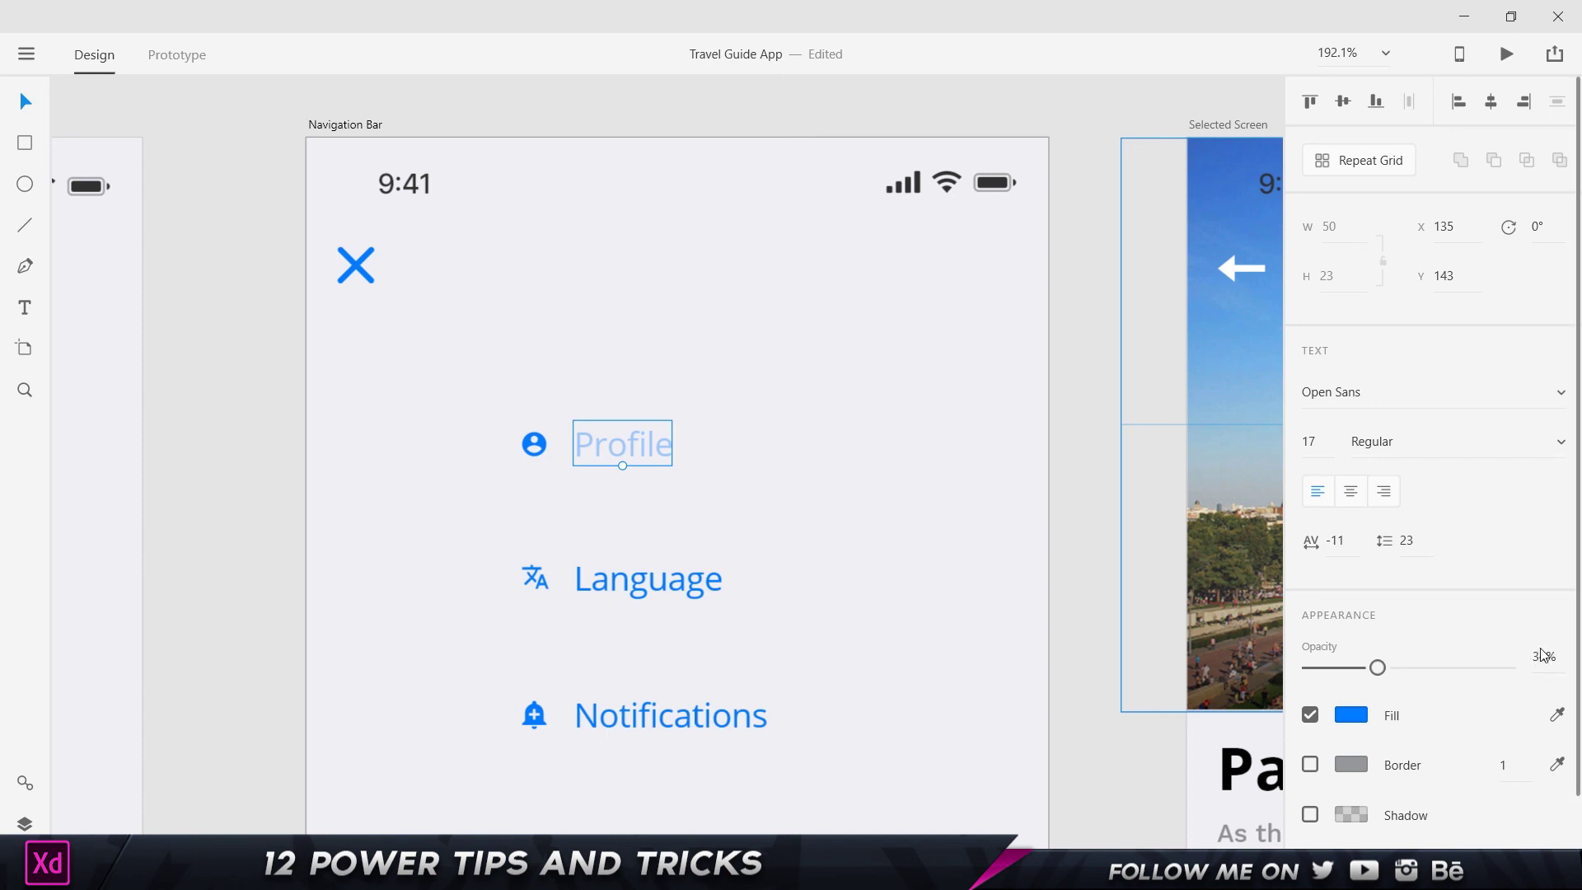
key(6)
key(7)
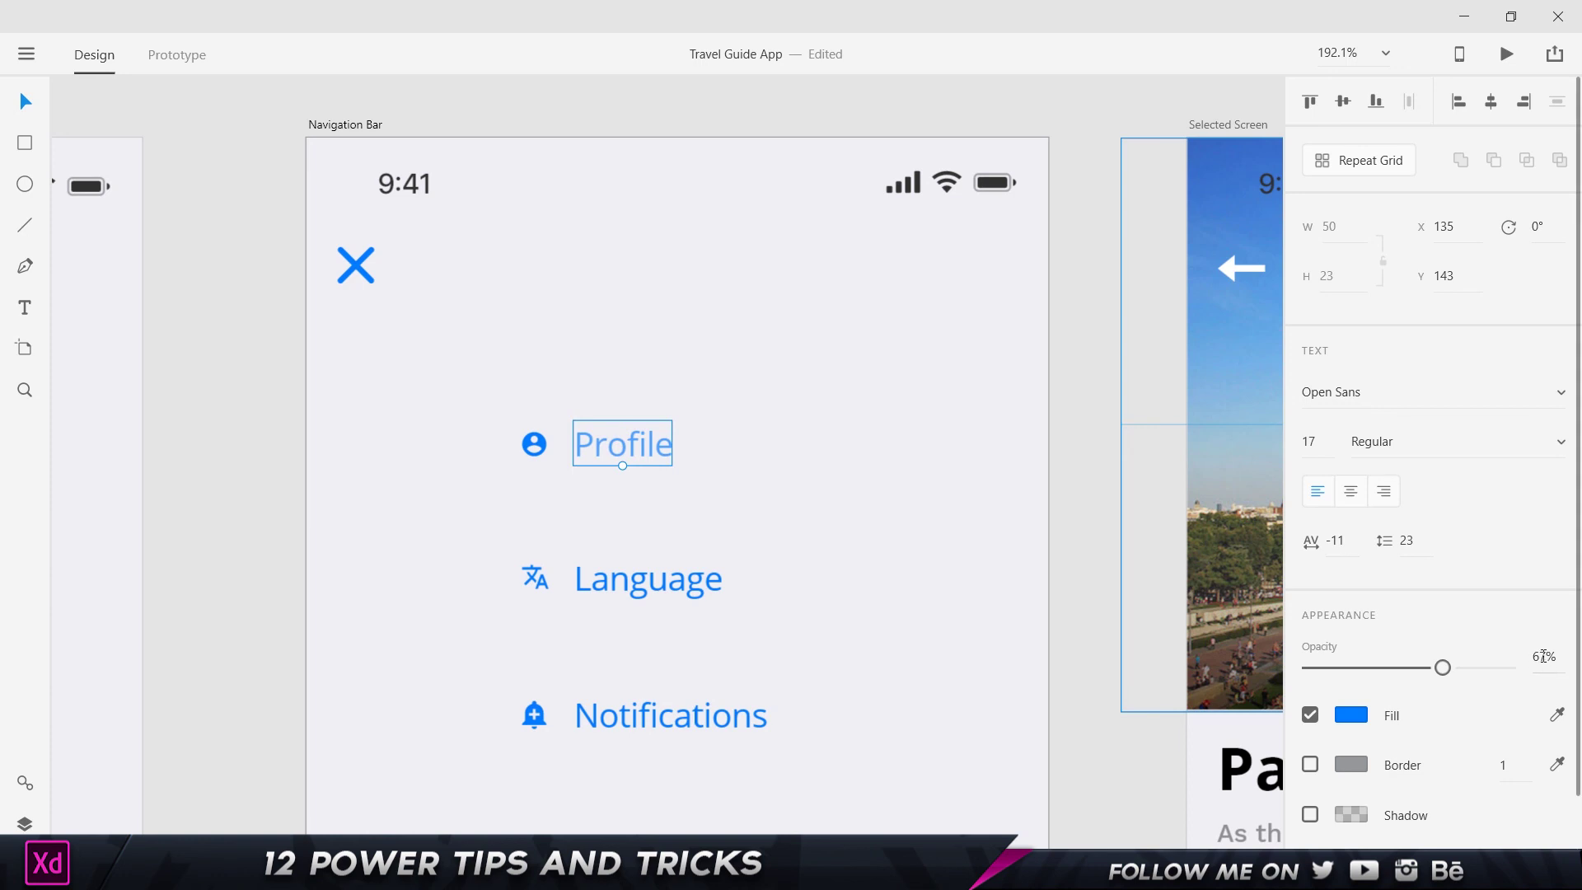
key(6)
key(0)
key(7)
key(5)
key(6)
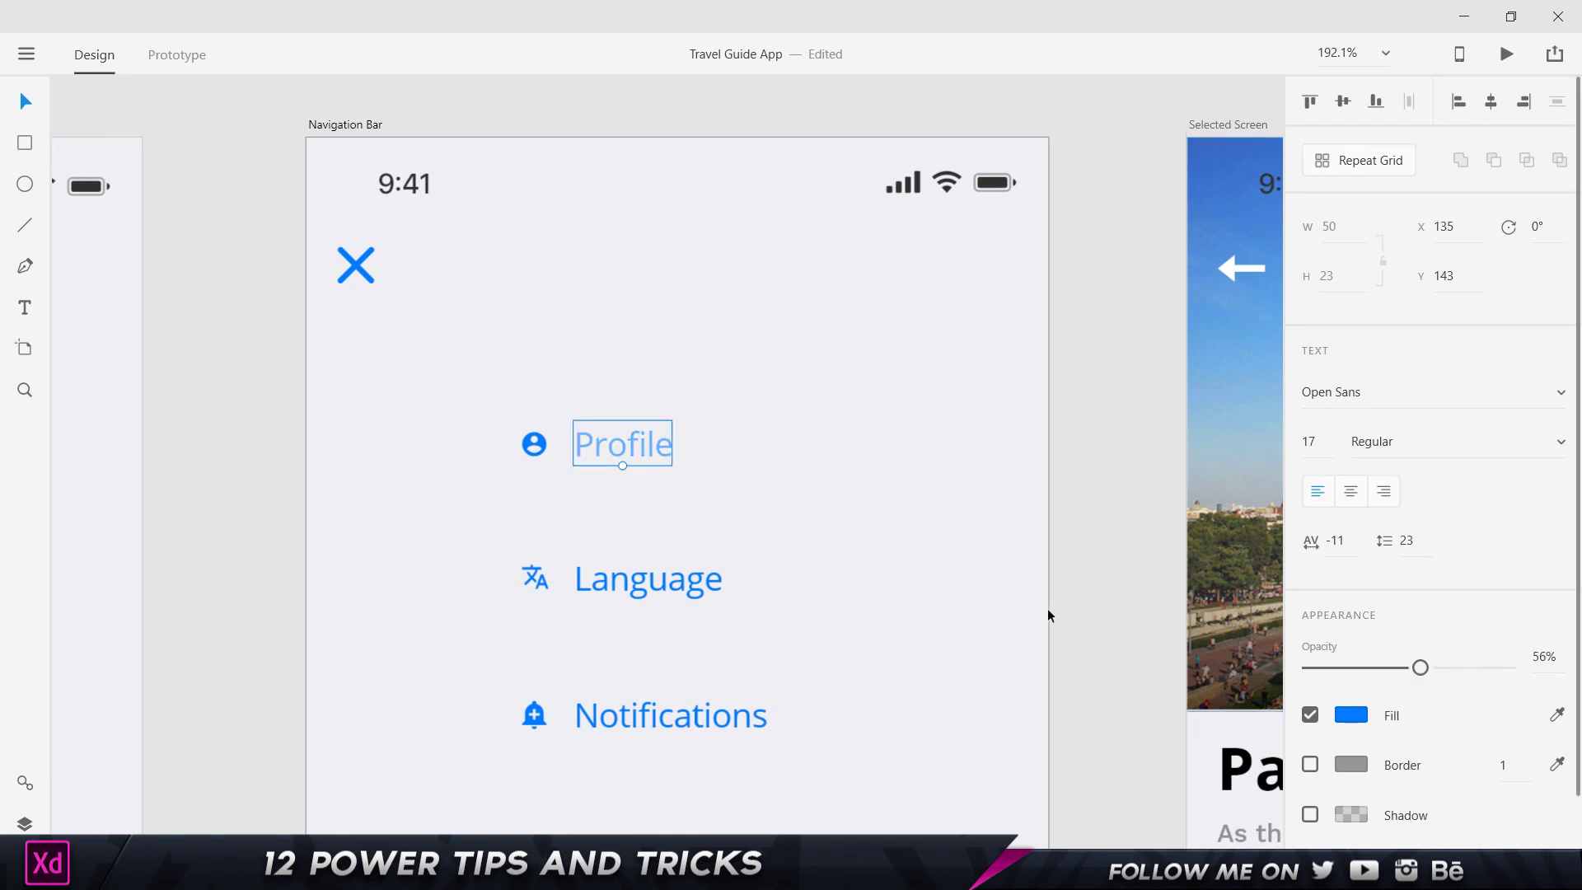
Fit all artboards in view and switch to Prototype mode and back to Design mode twice
key(ctrl+0)
click(853, 112)
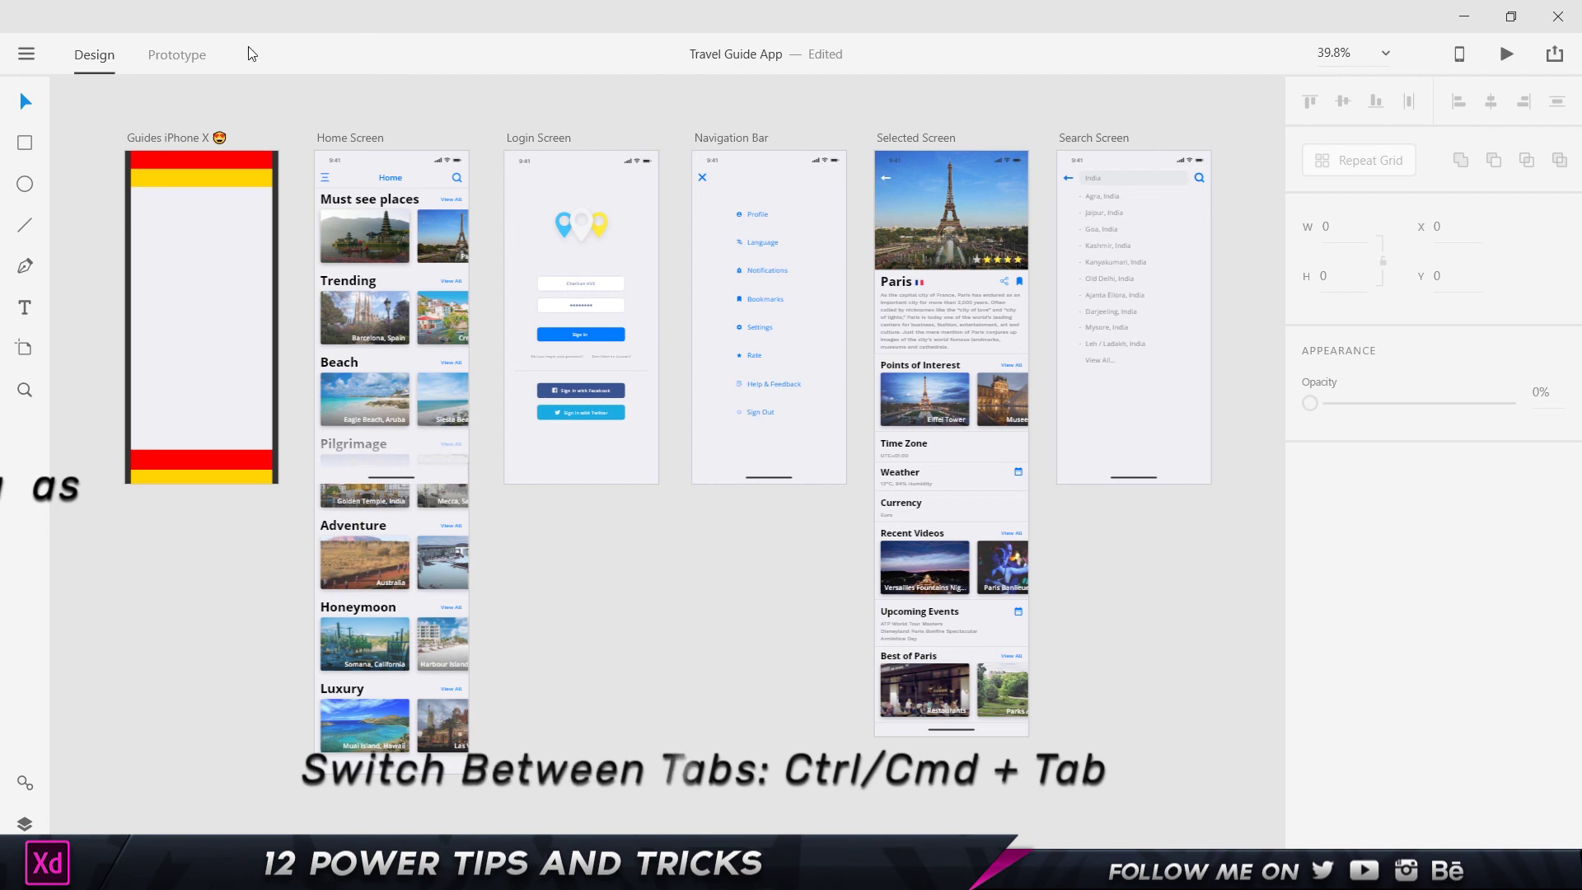
click(177, 54)
click(86, 62)
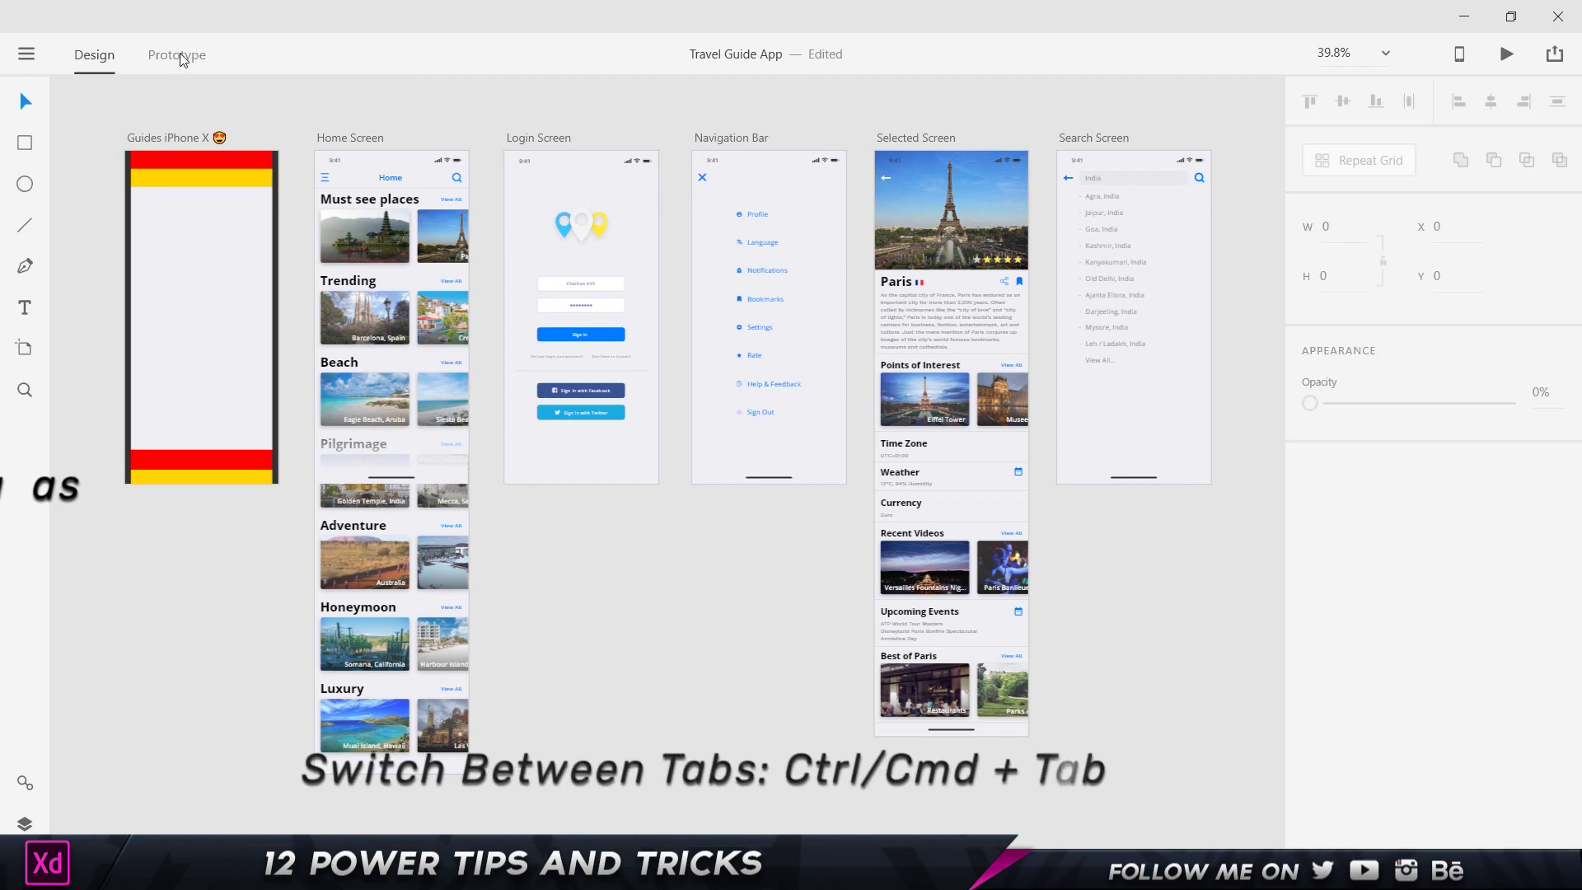
click(179, 56)
click(112, 56)
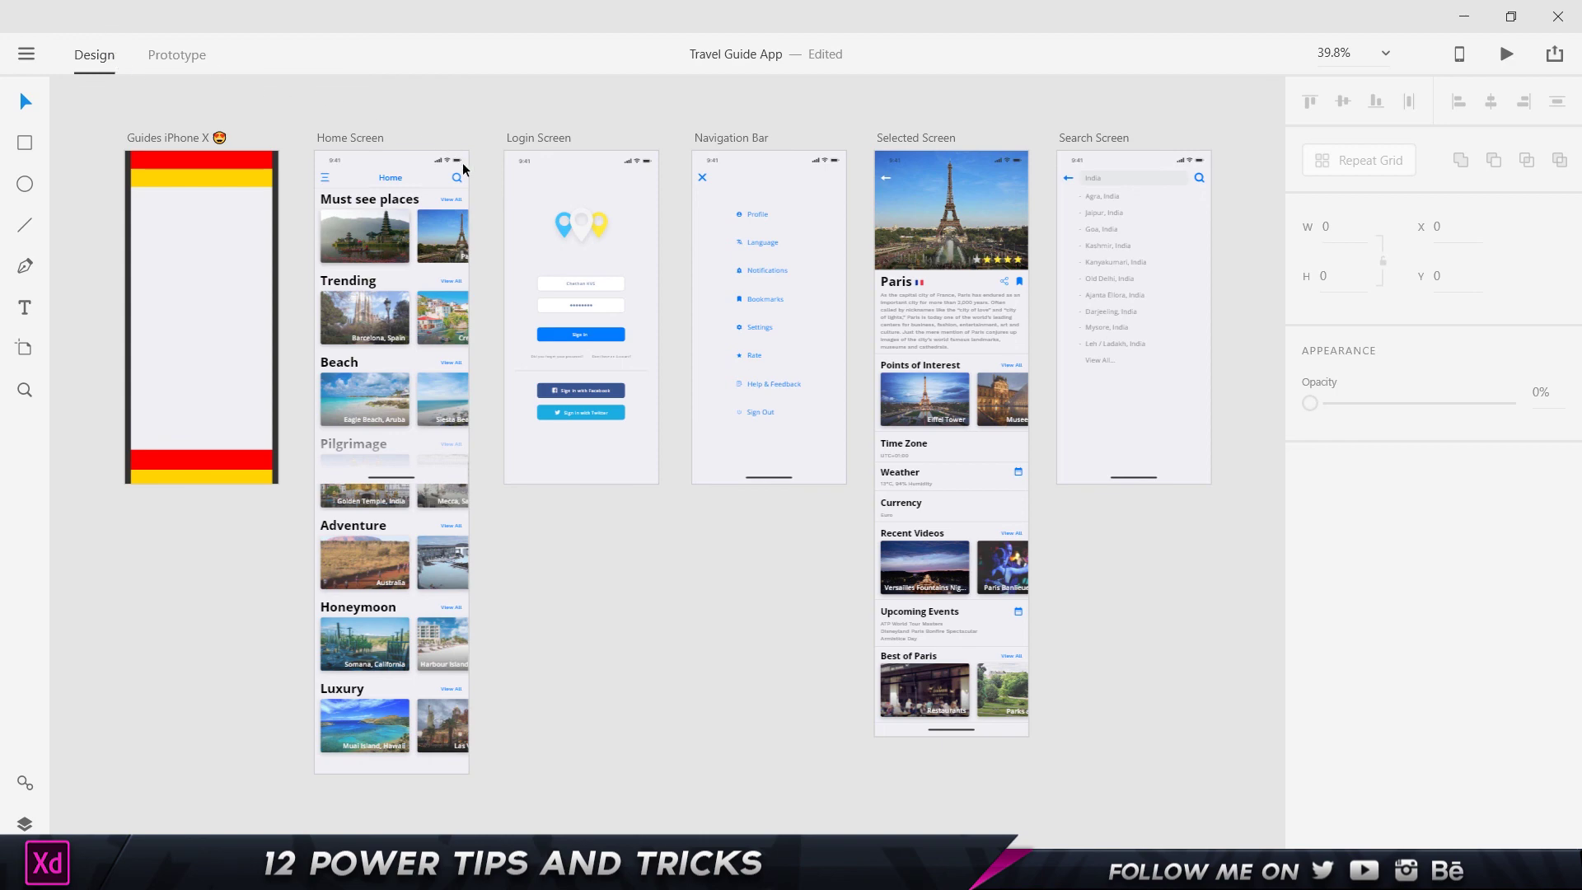
Alternate repeatedly between the Prototype and Design modes of the file
key(ctrl+Tab)
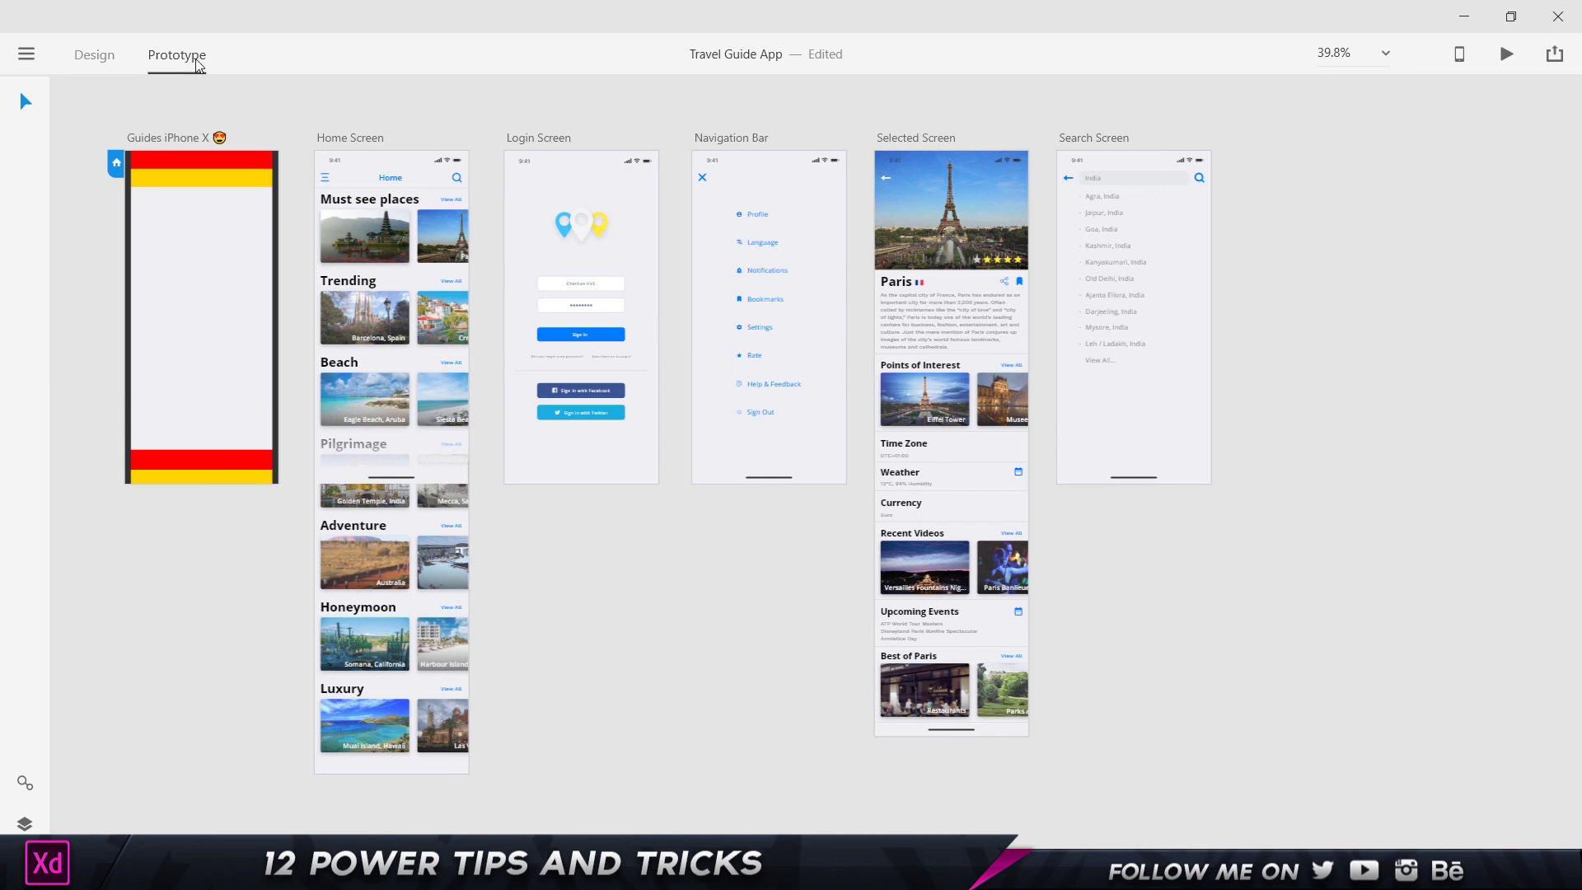
key(ctrl+Tab)
key(ctrl+Tab)
key(ctrl+Tab)
key(ctrl+Tab)
key(ctrl+Tab)
key(ctrl+Tab)
key(ctrl+Tab)
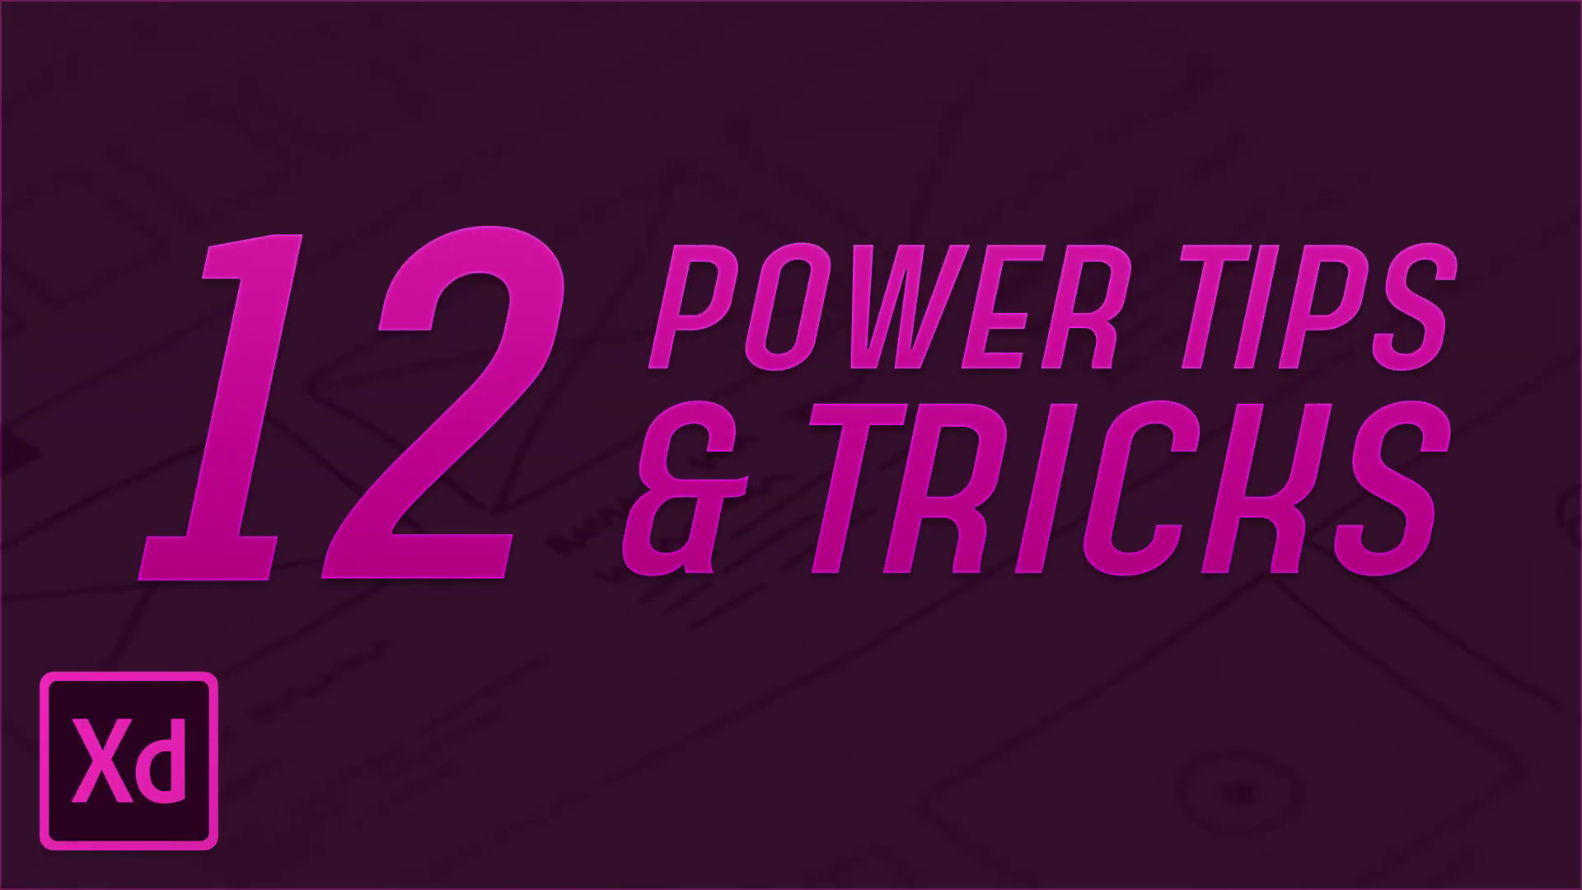